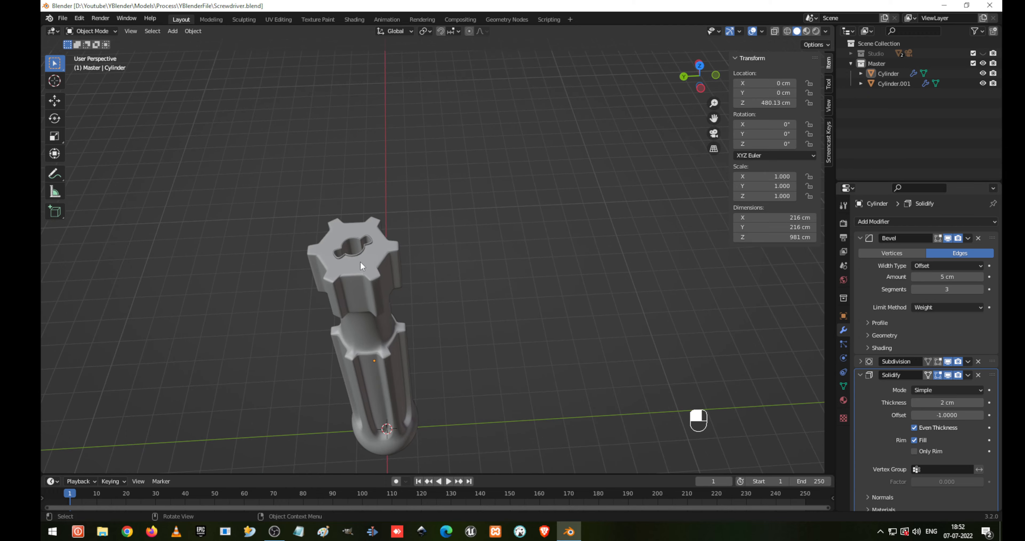
- Isolate the two-lobed insert in the end of the screwdriver handle by hiding all other objects, and show it from the top
shift+click(349, 252)
middle_drag(422, 306, 505, 265)
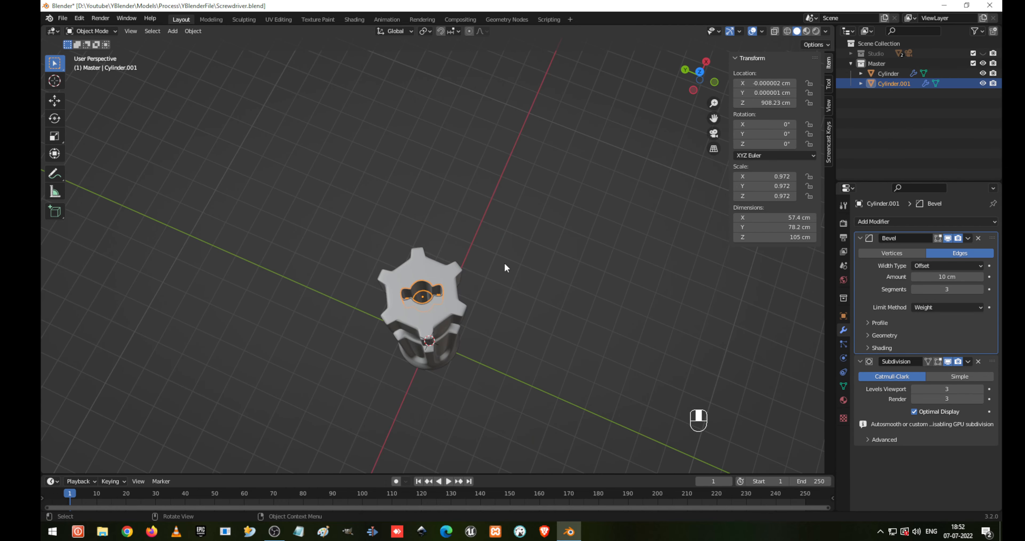
key(KP_7)
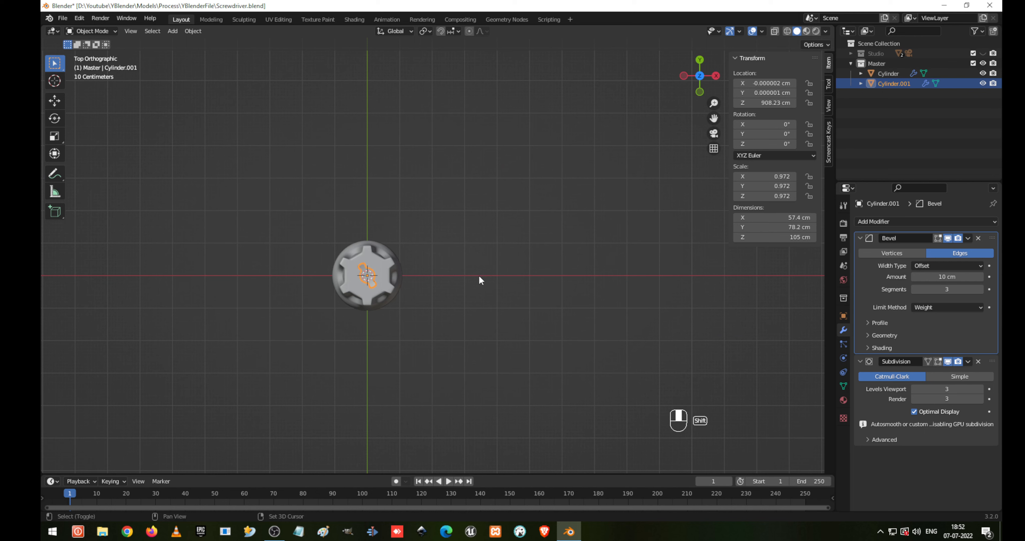
key(shift+h)
scroll(430, 279, up, 4)
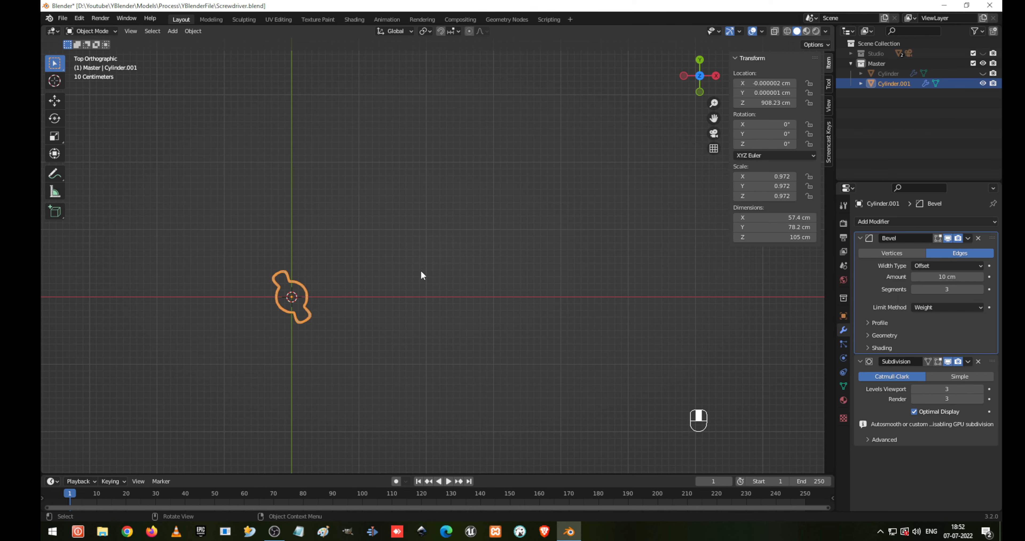
key(alt+Tab)
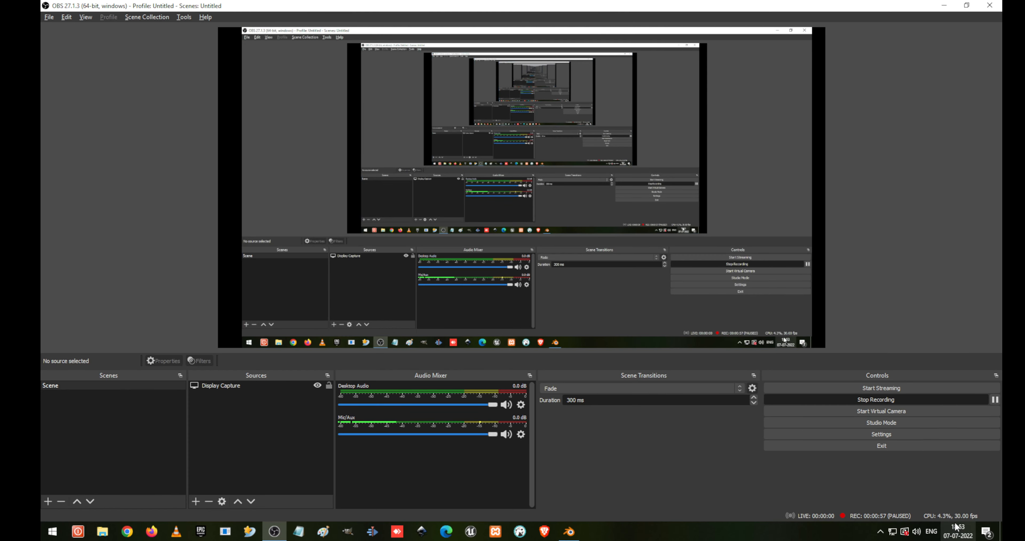
key(alt+Tab)
- Add a mesh circle at the origin and scale it to about 41.9 cm in diameter, just inside the insert's round part
key(shift+a)
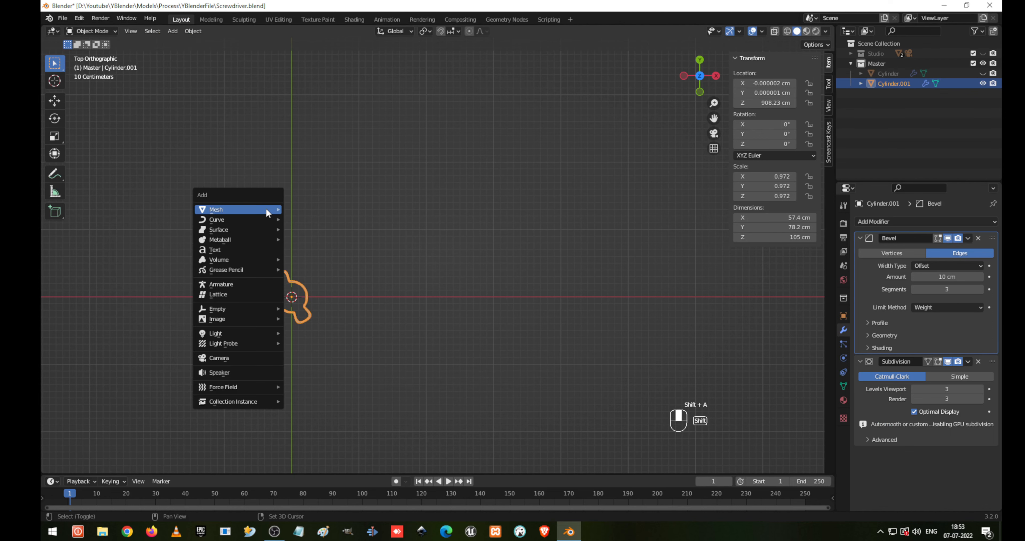
mouse_move(267, 209)
click(323, 229)
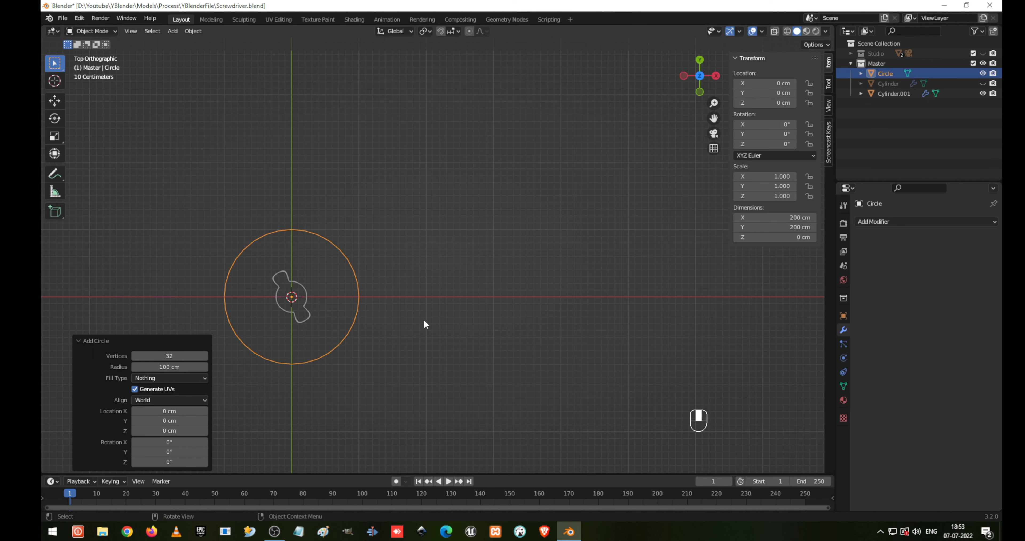
key(s)
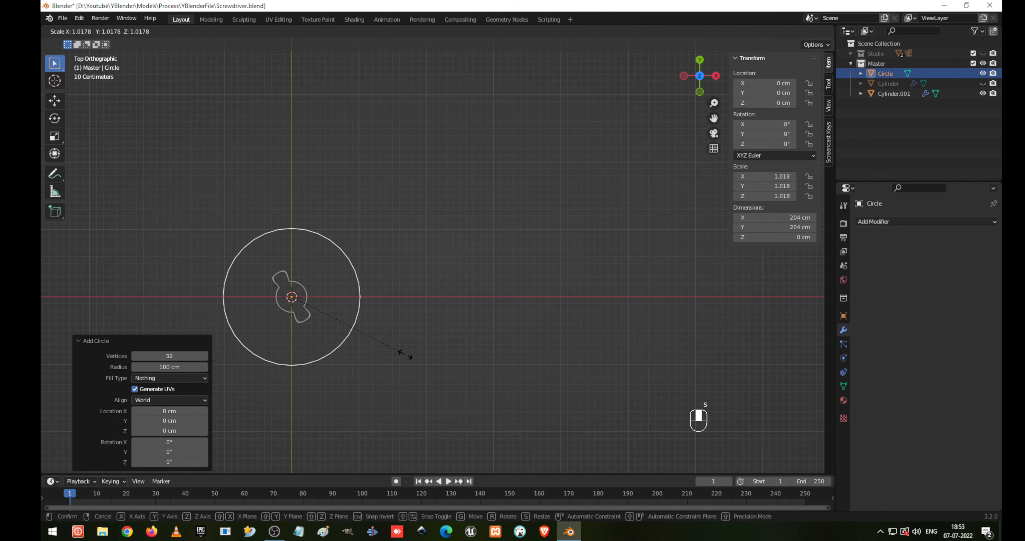
click(314, 304)
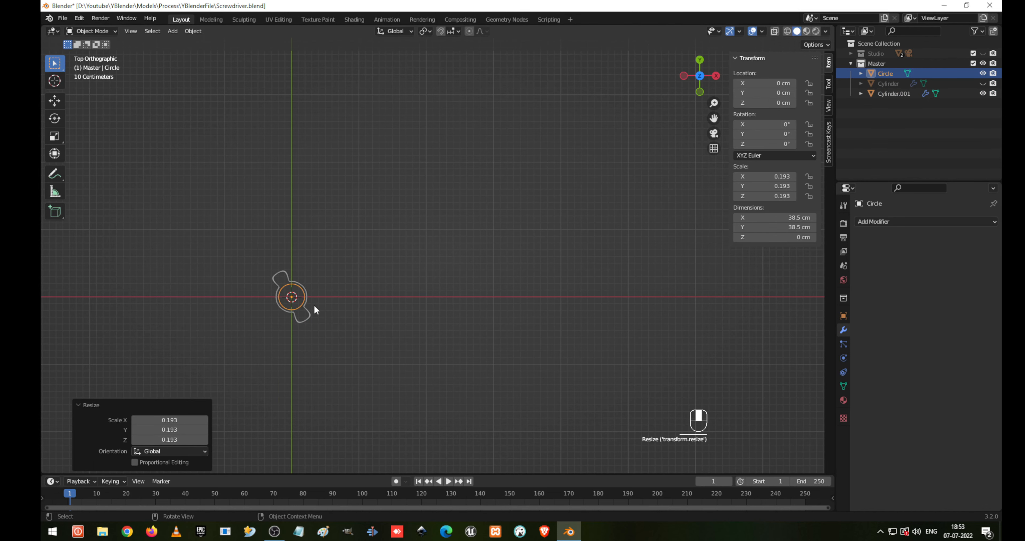
key(KP_Decimal)
key(s)
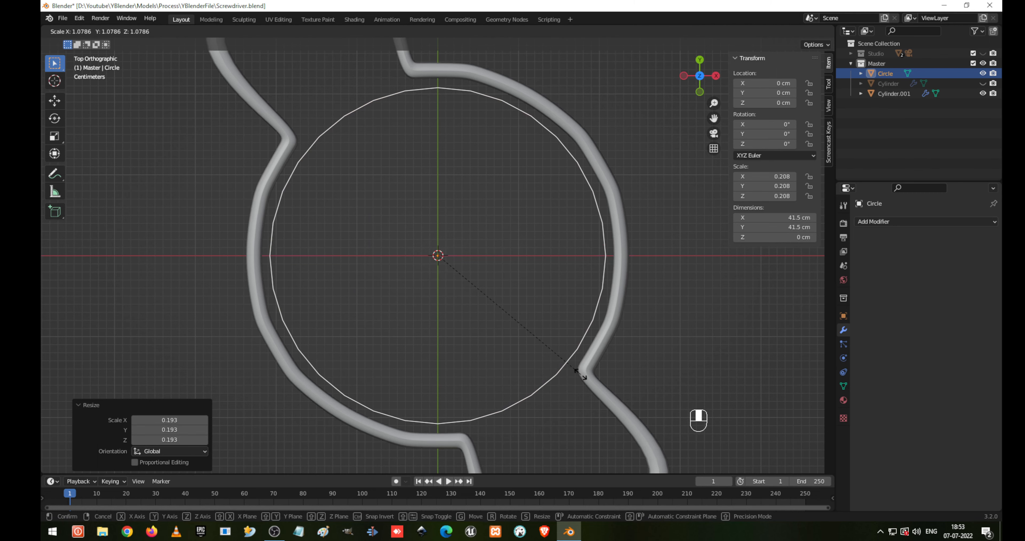
click(582, 374)
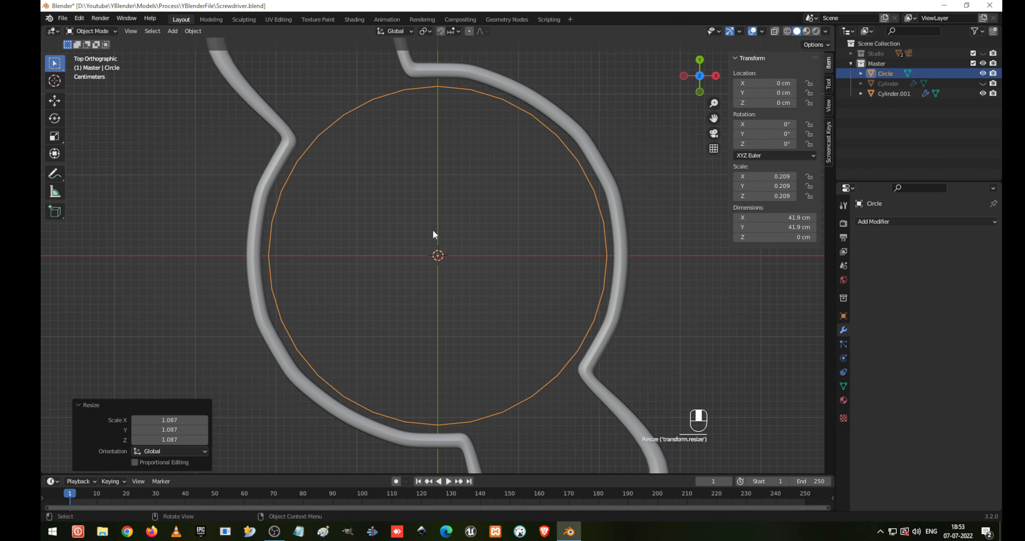
- Unhide all hidden objects so the handle, insert and circle are shown together
scroll(431, 229, down, 4)
click(424, 161)
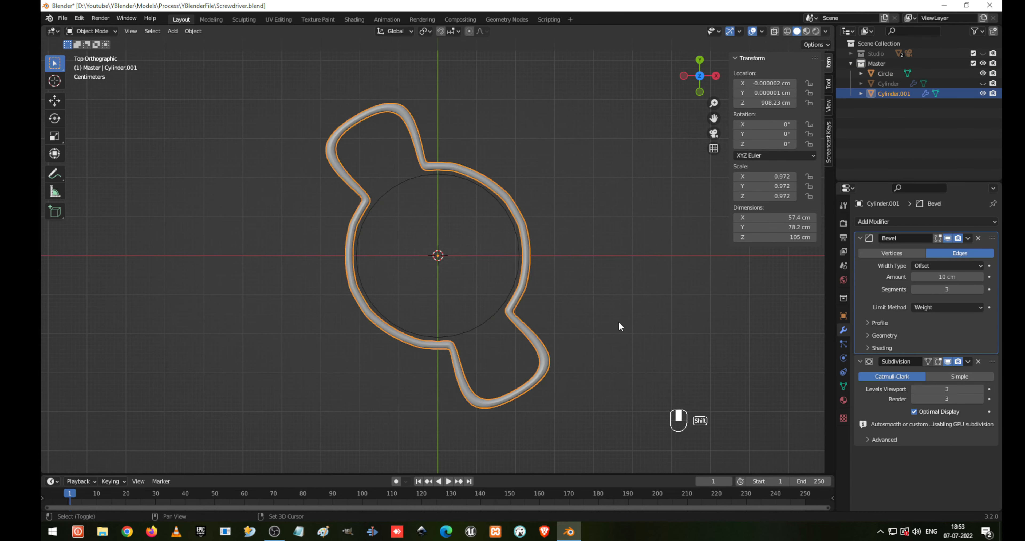
key(shift+h)
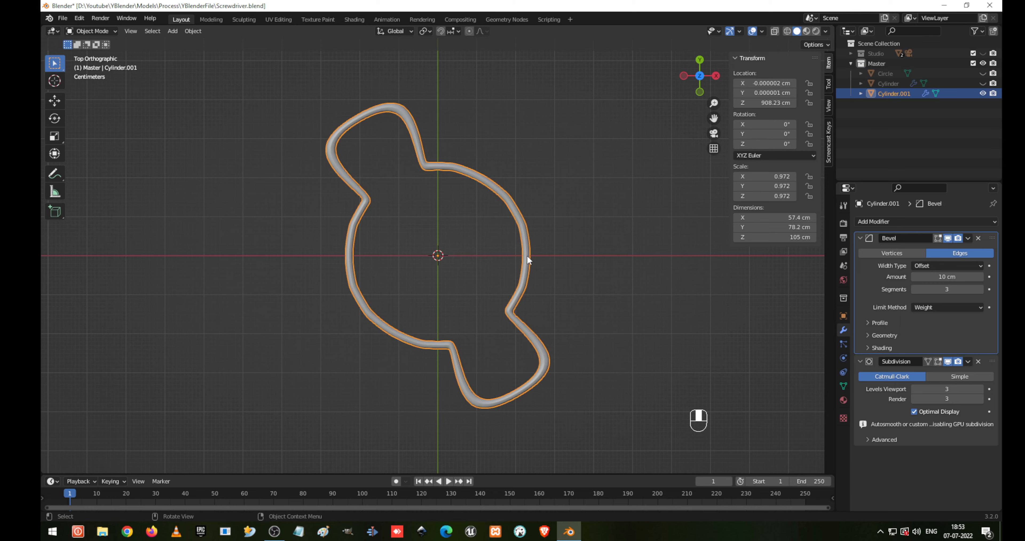
key(alt+h)
- Rotate the handle and its insert together by -30° about the global Z axis
click(521, 225)
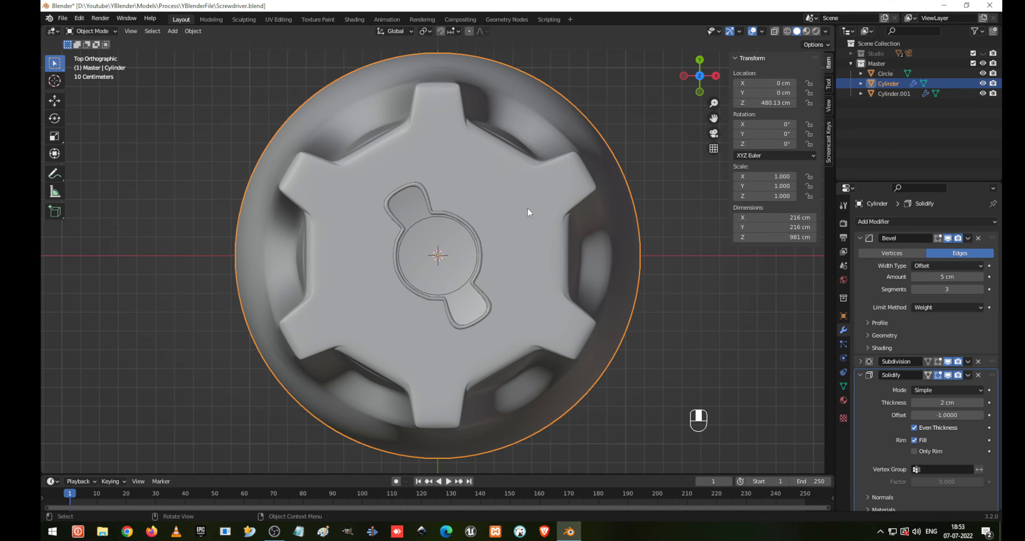
shift+click(424, 198)
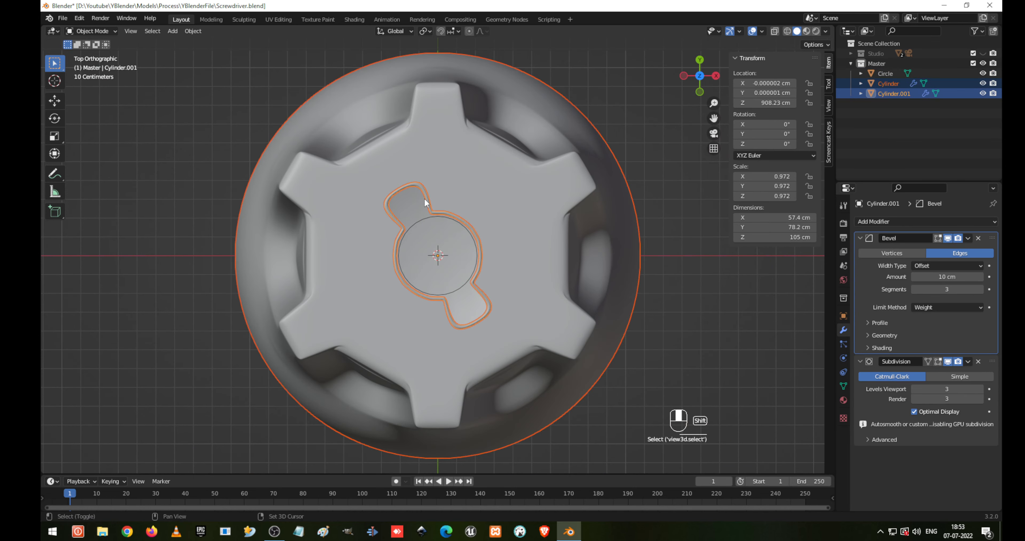
key(r)
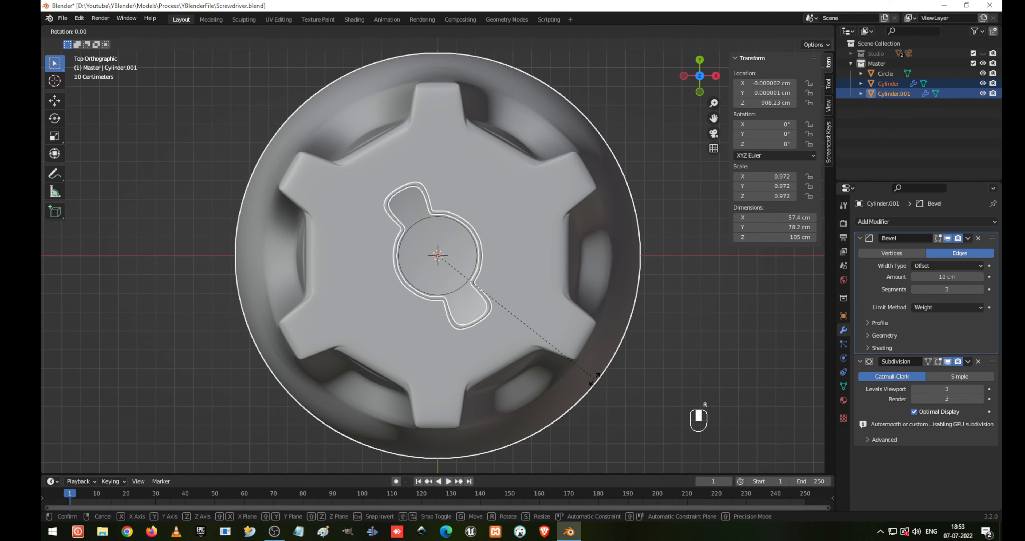
key(z)
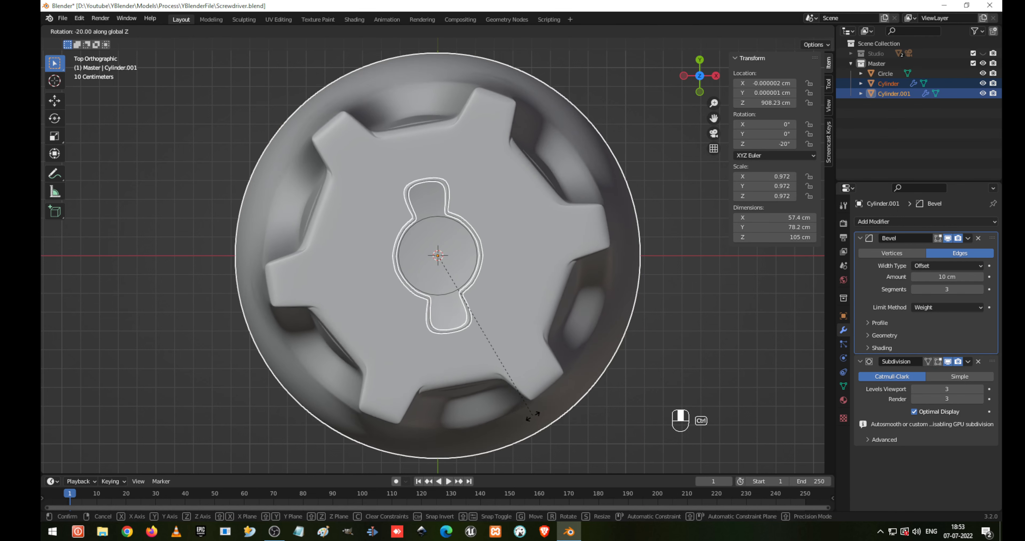
click(499, 424)
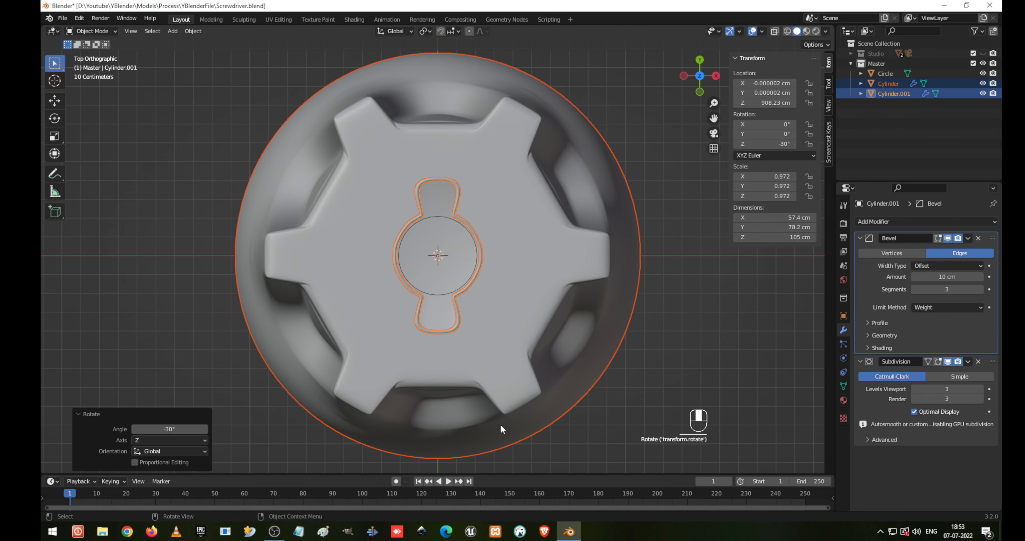
- Examine the handle's mesh in wireframe around the two-lobed opening from the top
key(shift+z)
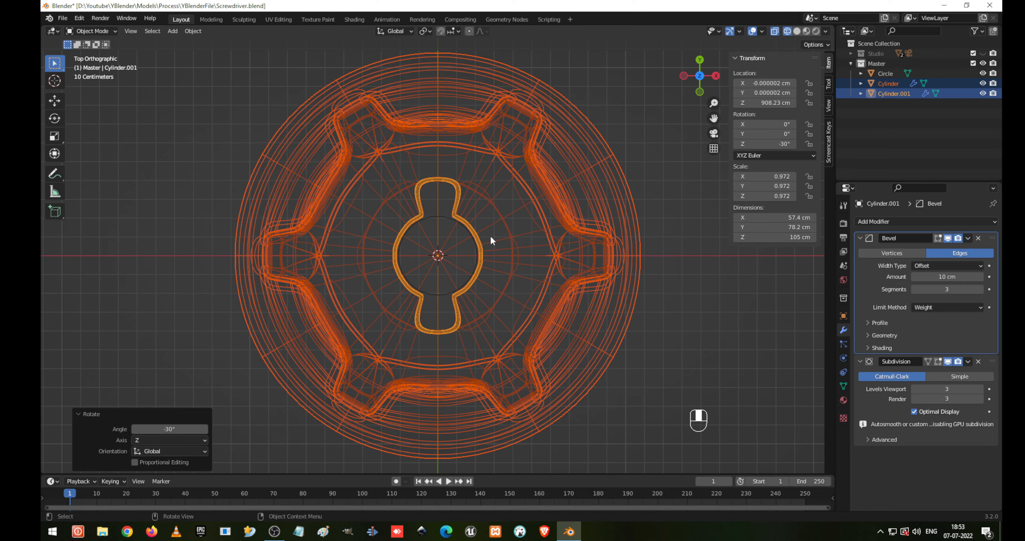
click(480, 238)
scroll(448, 236, up, 4)
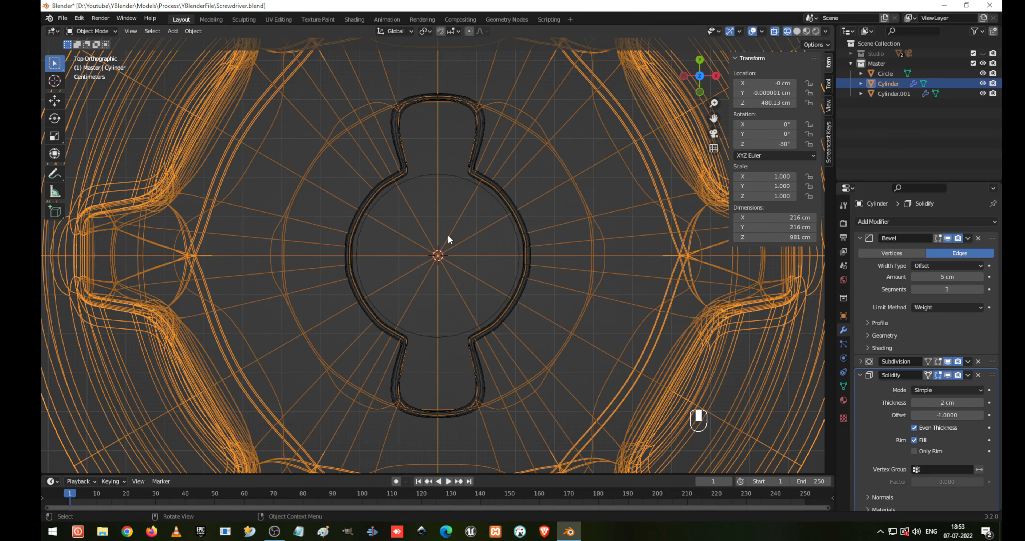
scroll(448, 237, down, 4)
scroll(448, 237, up, 2)
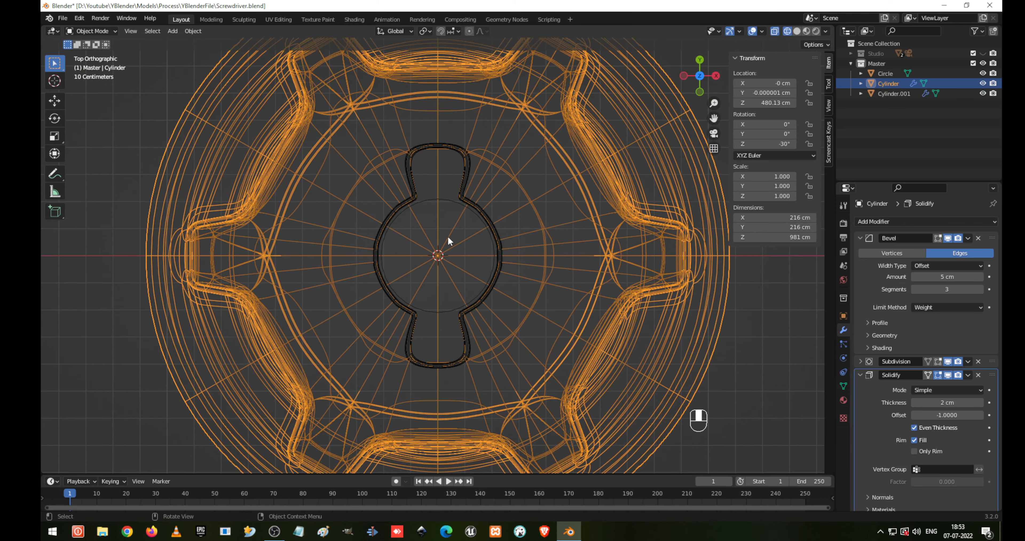
key(Tab)
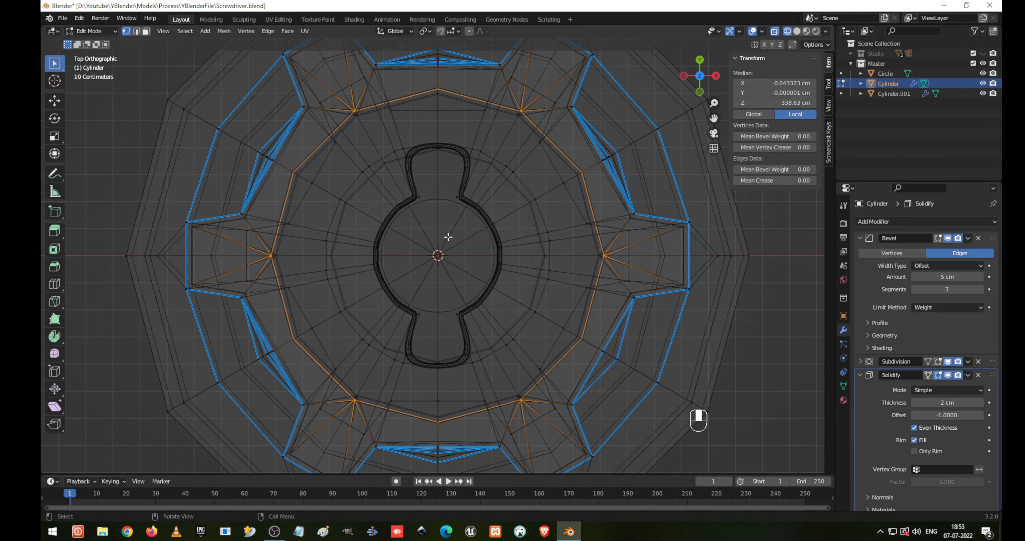
key(Tab)
- Move the circle up about 958.2 cm along Z to the handle's open end, working in front wireframe view
click(432, 201)
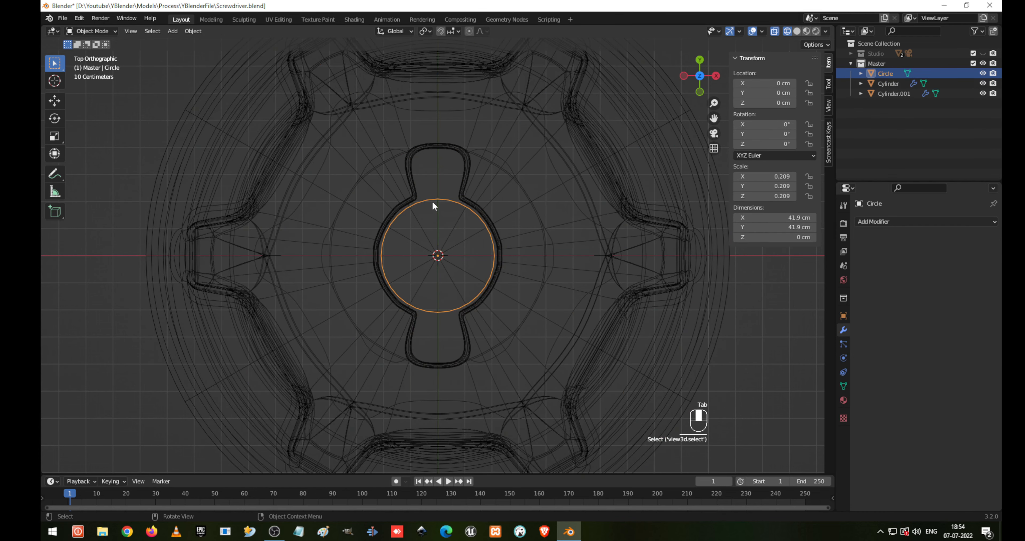
key(Tab)
key(shift+z)
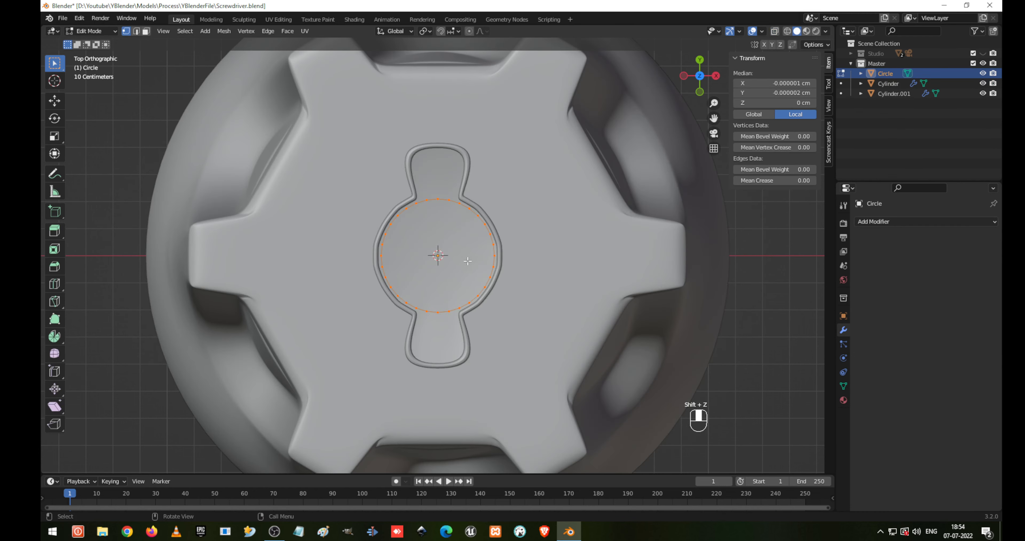
middle_drag(444, 204, 501, 211)
scroll(494, 220, down, 5)
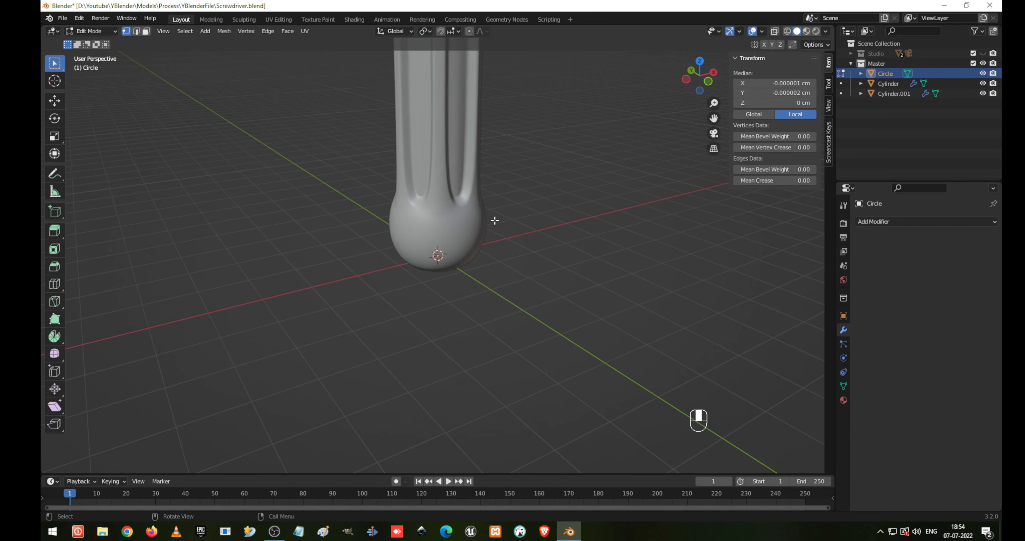
key(KP_1)
key(shift+z)
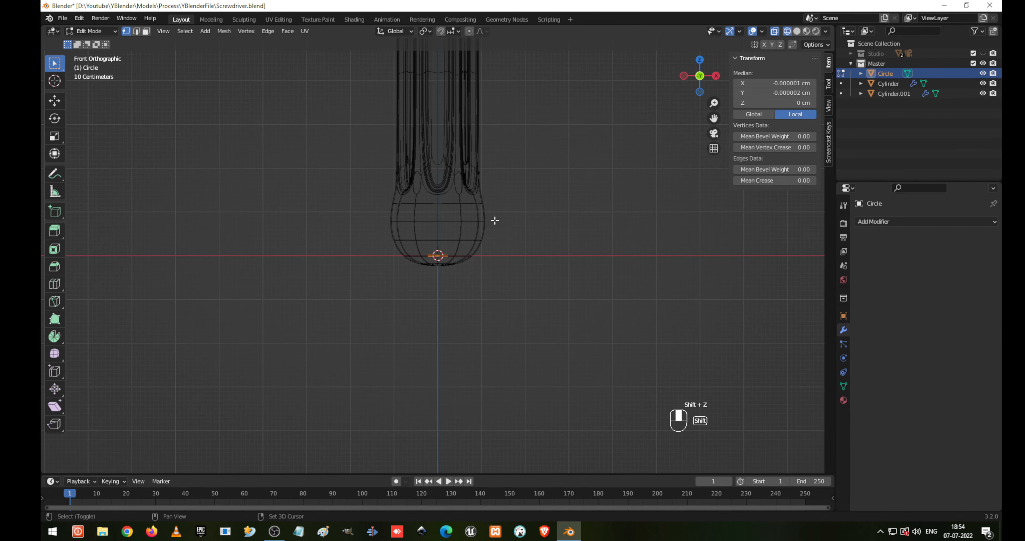
key(Tab)
scroll(494, 219, down, 5)
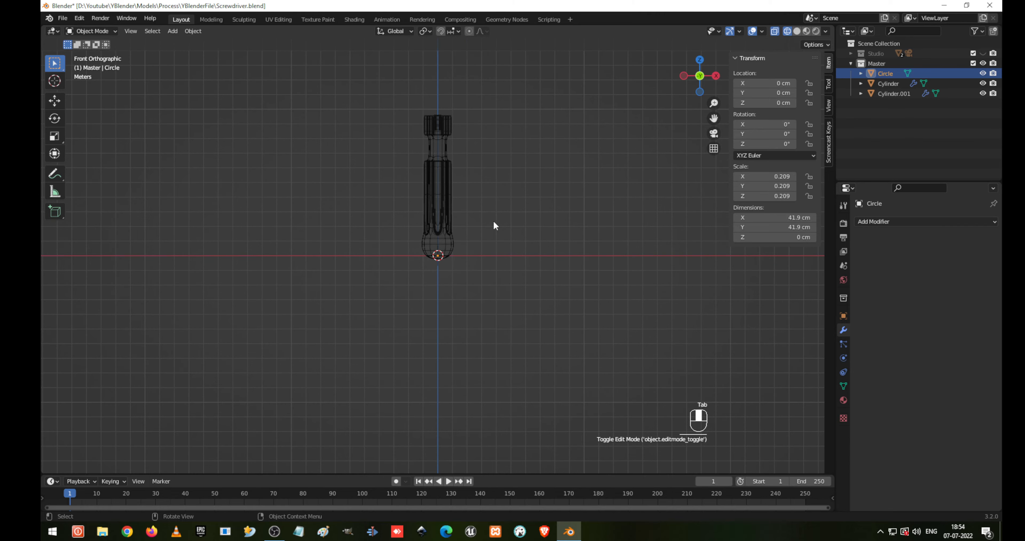
key(g)
key(z)
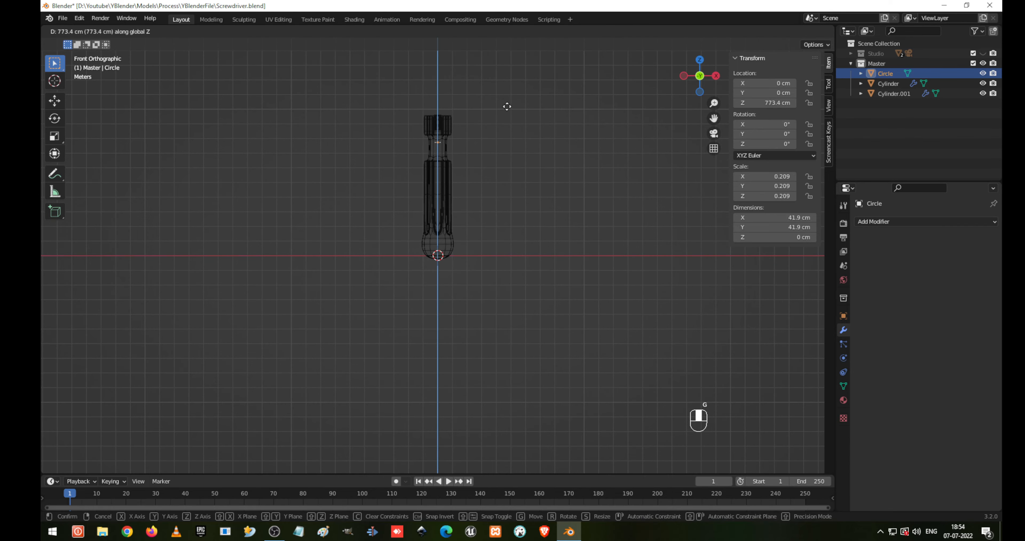
click(514, 81)
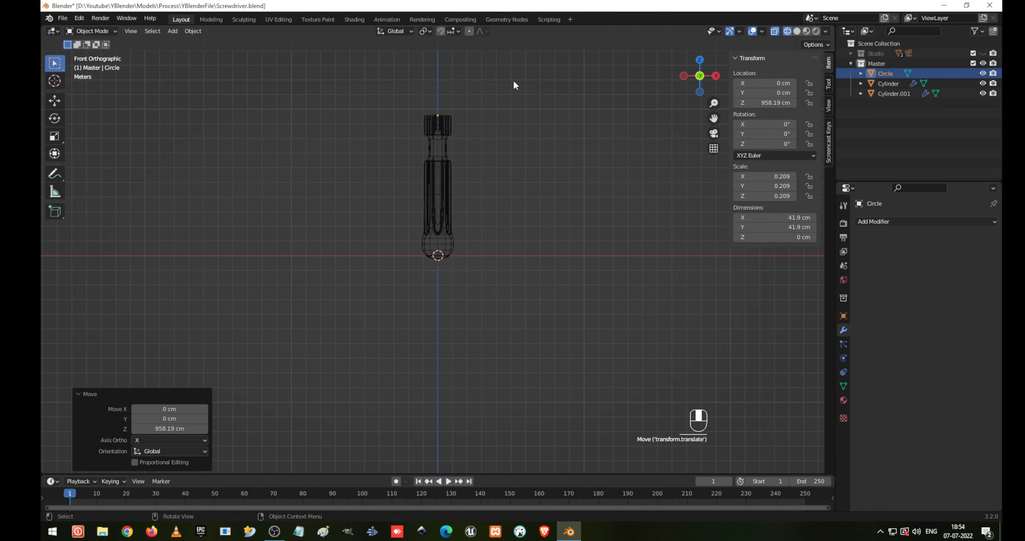
- Extrude the circle from just above the handle's end about 50.3 cm downward along Z into the opening
scroll(519, 93, up, 10)
scroll(519, 245, down, 2)
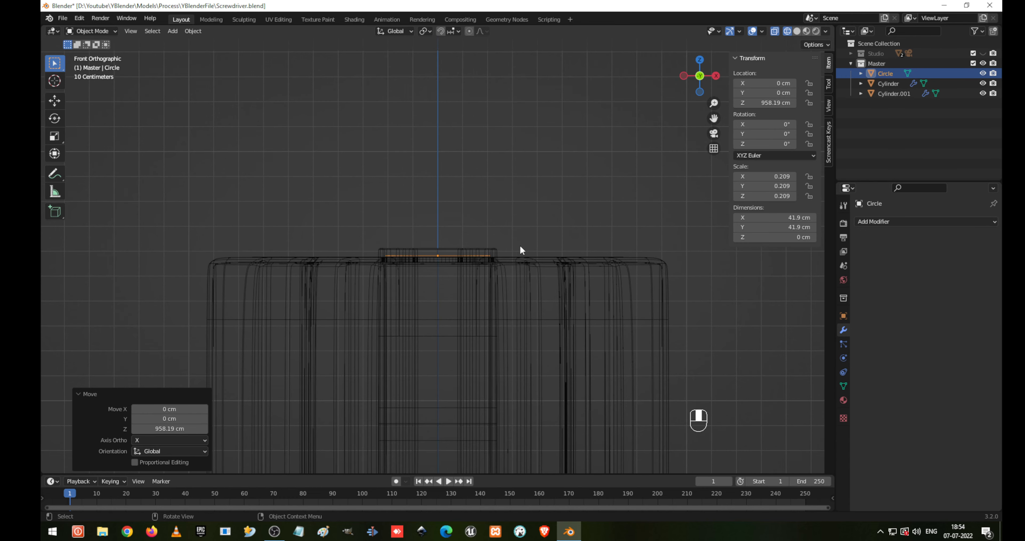
key(Tab)
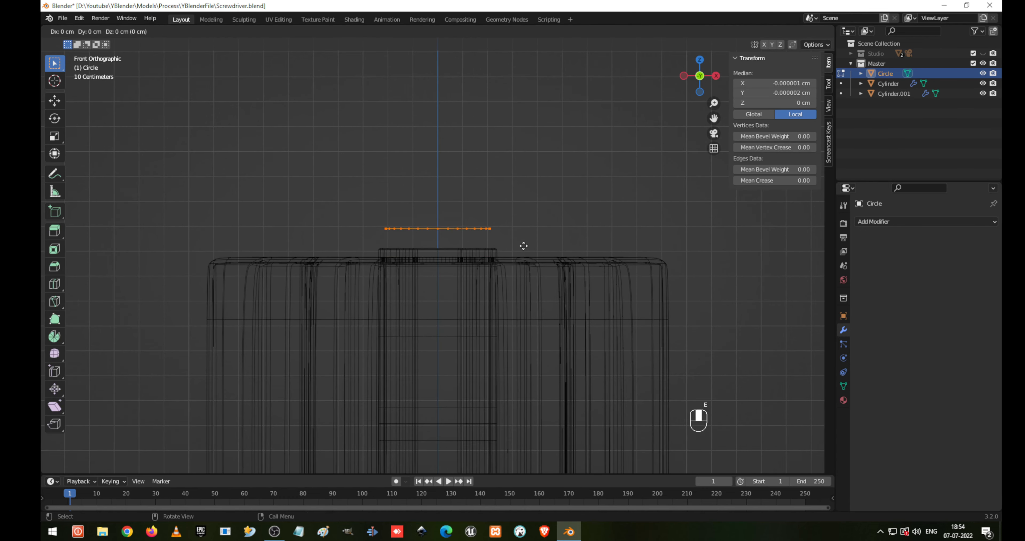
key(e)
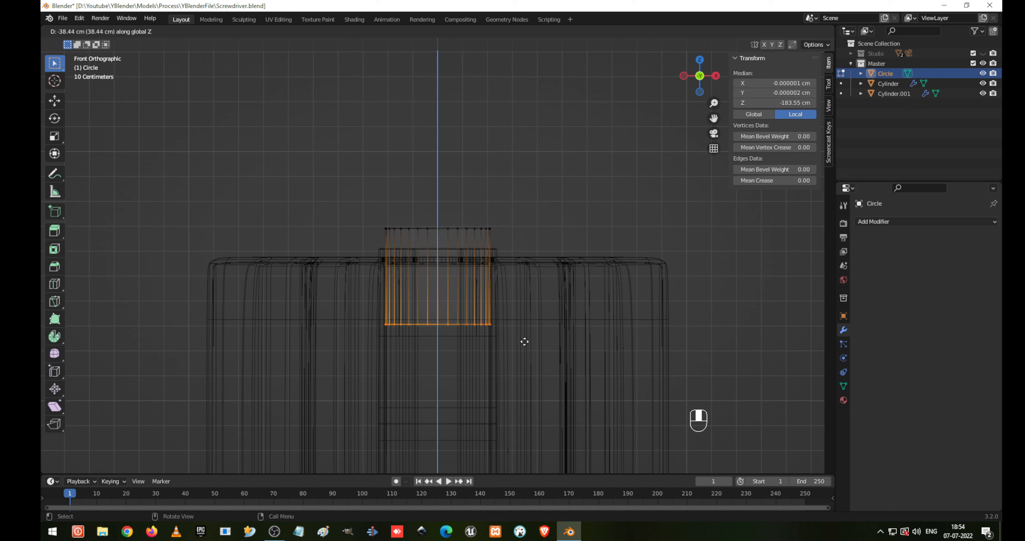
right_click(512, 446)
key(g)
key(z)
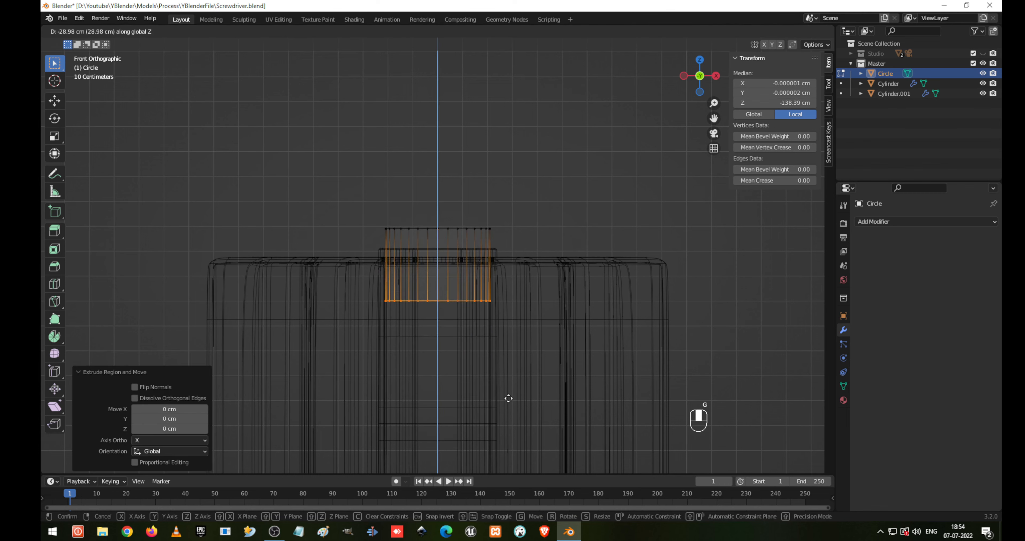
click(503, 405)
- Move the extruded lower ring down another 194.69 cm or so along Z, into the handle's neck
scroll(489, 319, down, 5)
shift+middle_drag(469, 300, 467, 151)
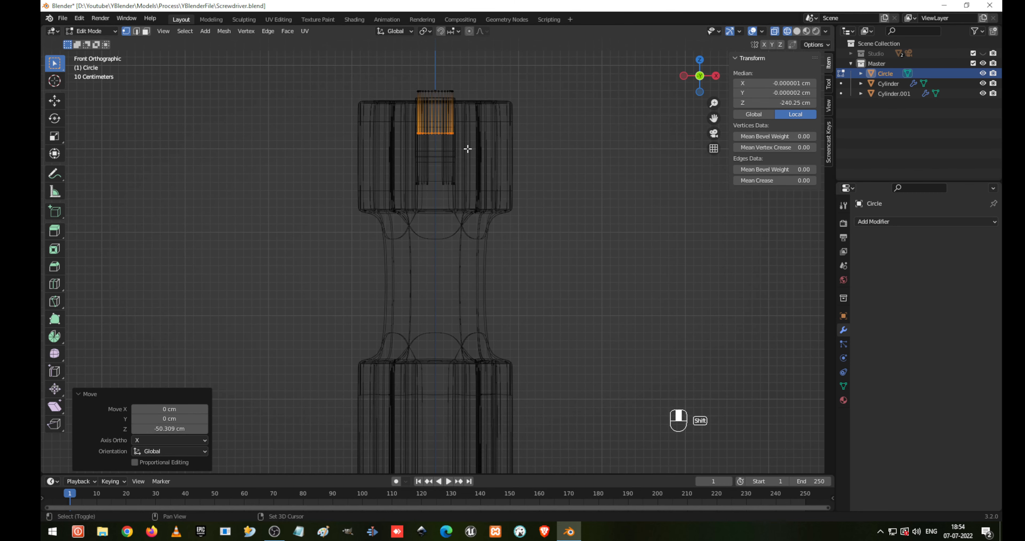
key(g)
key(z)
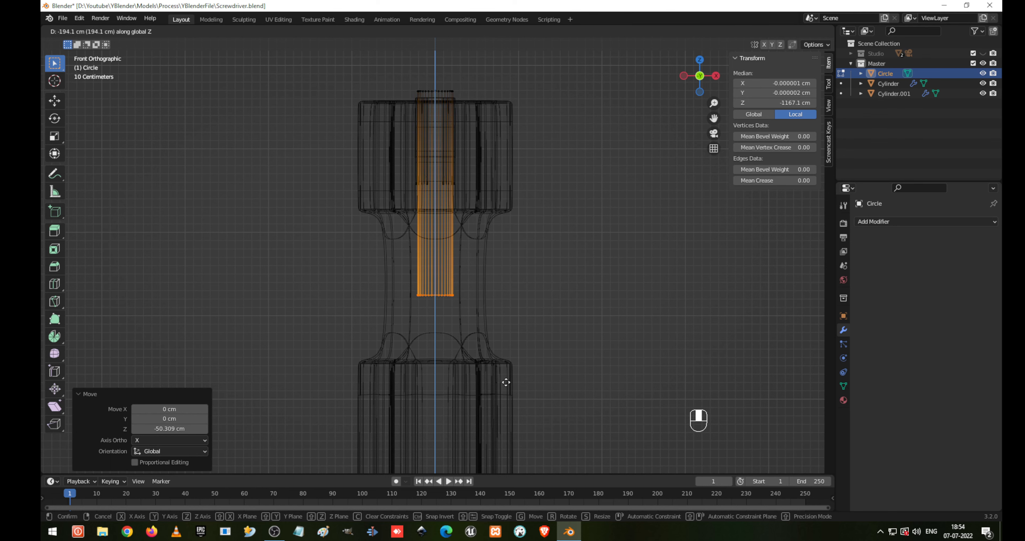
click(505, 383)
- Move the shaft's lower ring down about another 94.7 cm along Z, deeper into the handle
scroll(493, 353, down, 4)
scroll(492, 352, down, 3)
key(g)
key(z)
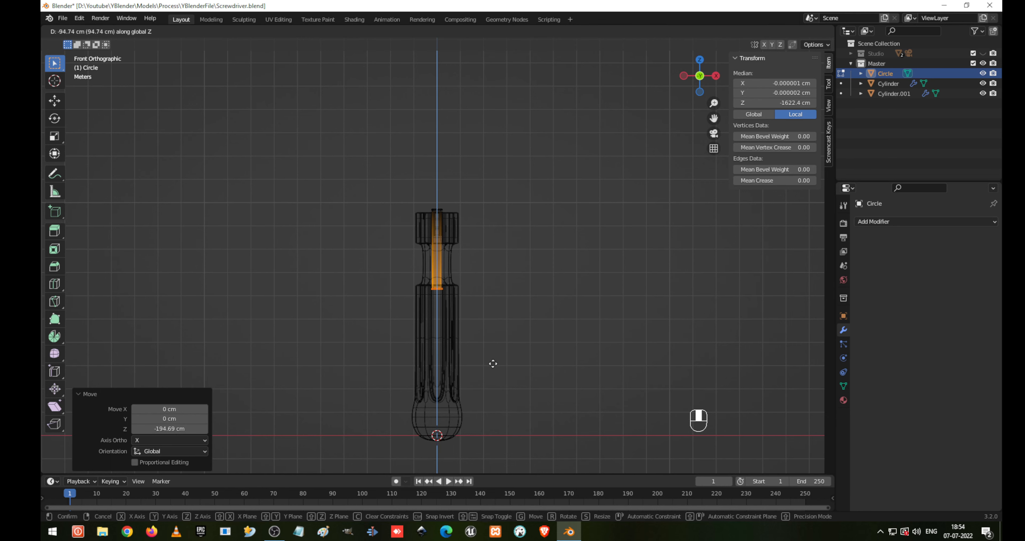
click(493, 364)
- Select the shaft's top ring at the handle's end and extrude it about 1521.5 cm upward along Z
scroll(430, 164, up, 4)
drag(389, 118, 537, 194)
scroll(522, 198, down, 6)
scroll(498, 164, down, 3)
shift+middle_drag(498, 164, 471, 210)
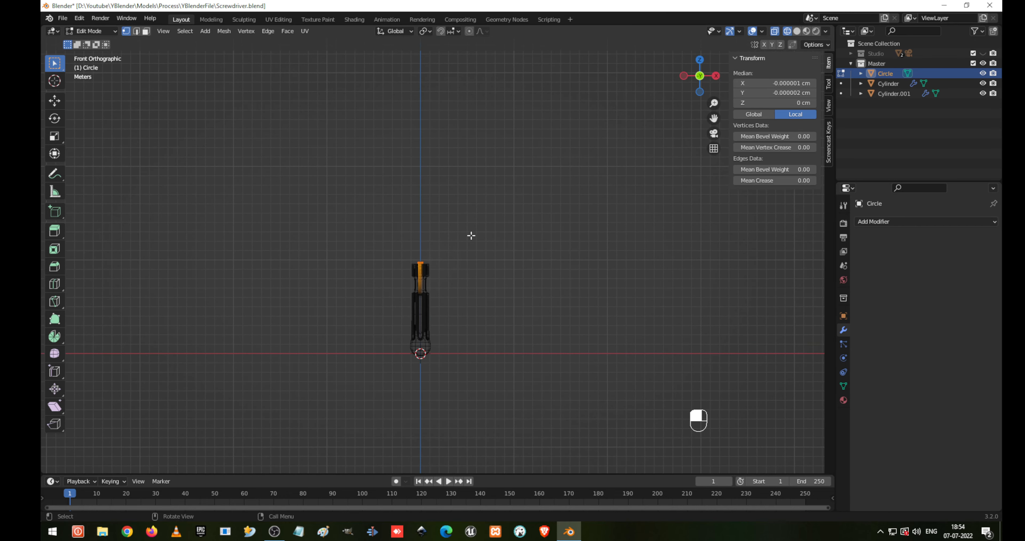
key(e)
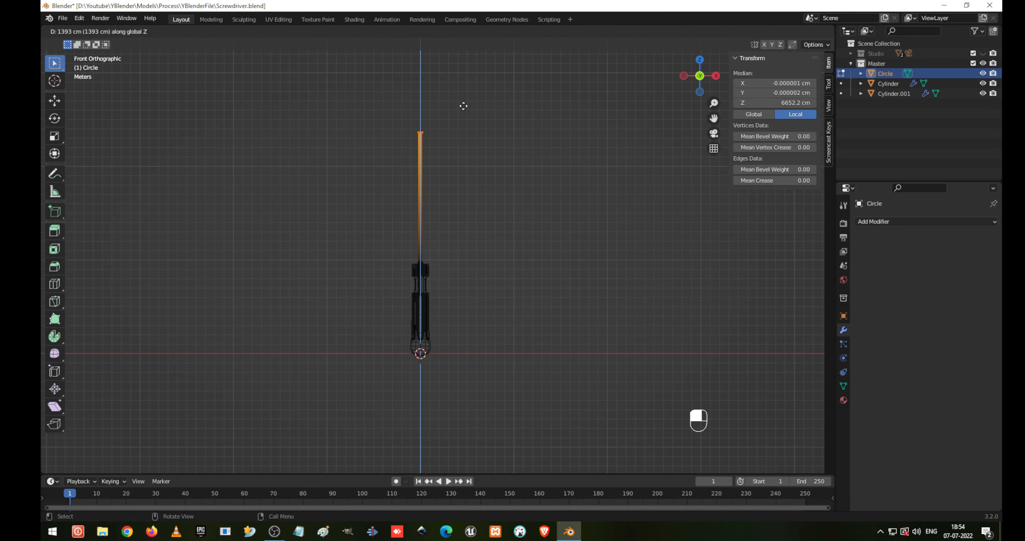
click(466, 94)
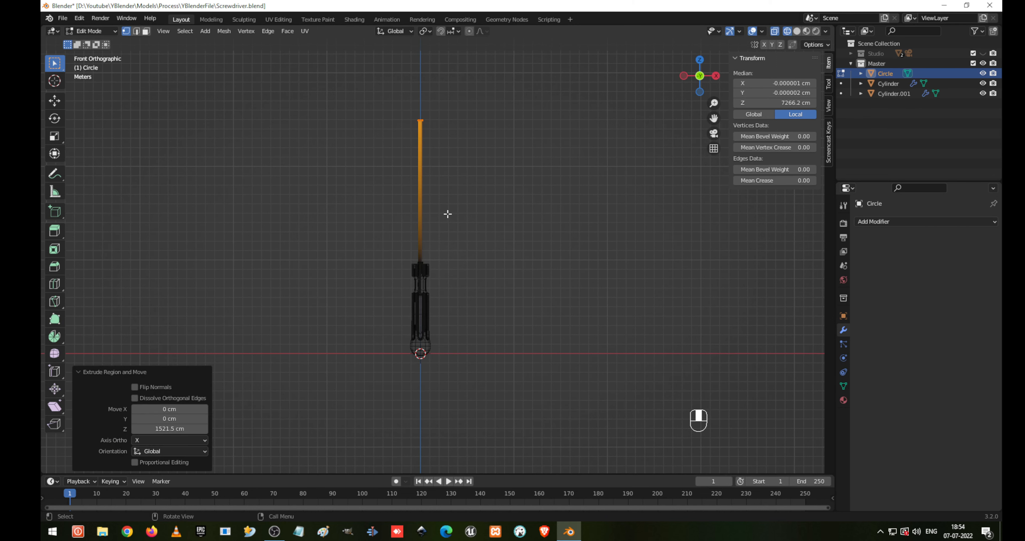
- Move the extruded top ring up about 133.94 cm more along Z to lengthen the shaft
key(g)
key(z)
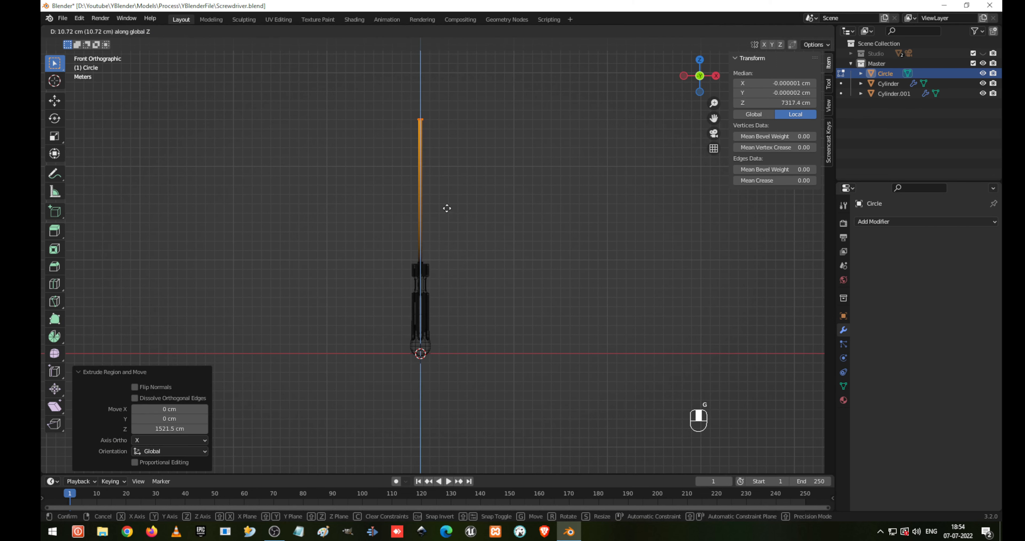
click(448, 196)
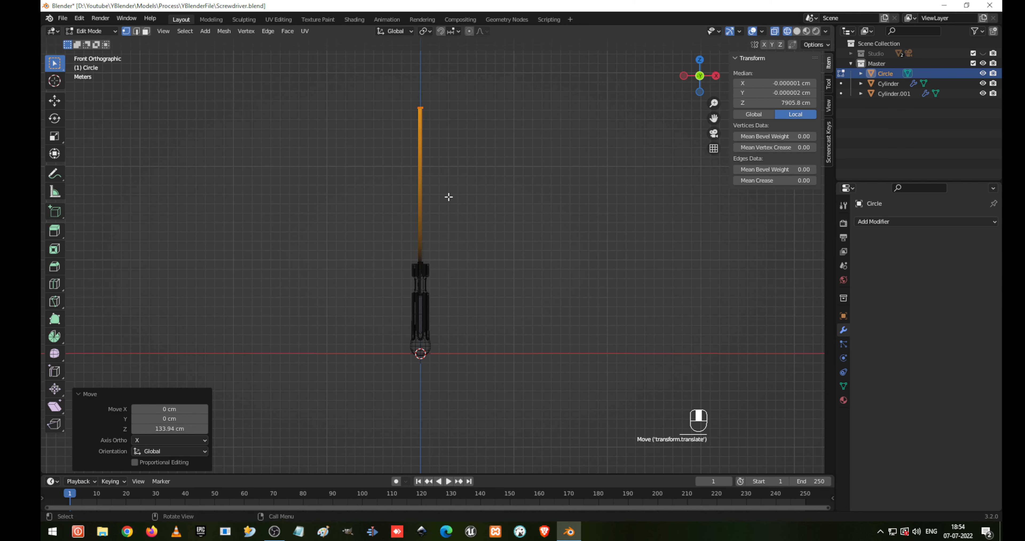
- Add seven evenly spaced loop cuts around the long part of the shaft above the handle and clear the selection
scroll(416, 183, up, 4)
shift+middle_drag(425, 112, 391, 213)
key(ctrl+r)
scroll(397, 182, up, 1)
scroll(397, 181, up, 5)
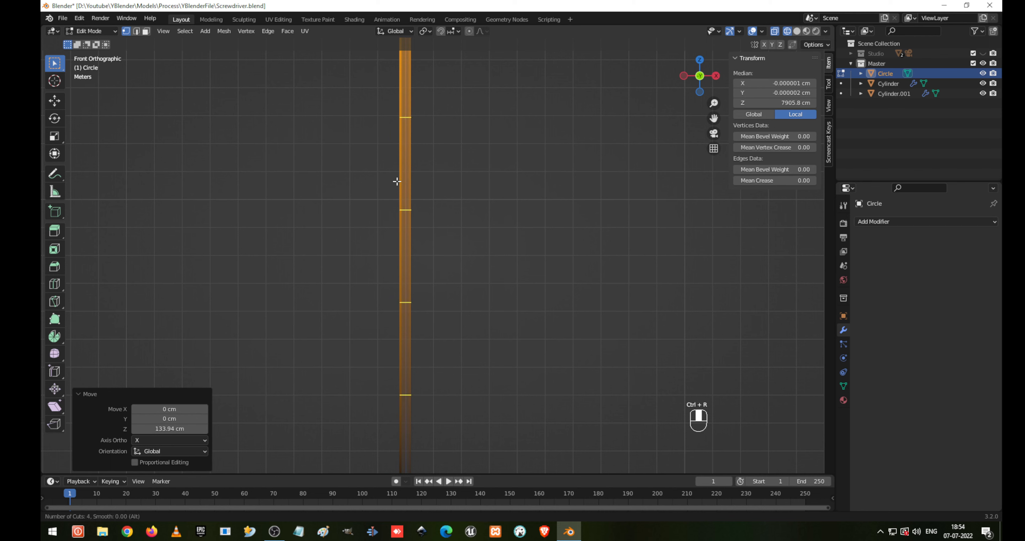
click(396, 181)
click(497, 152)
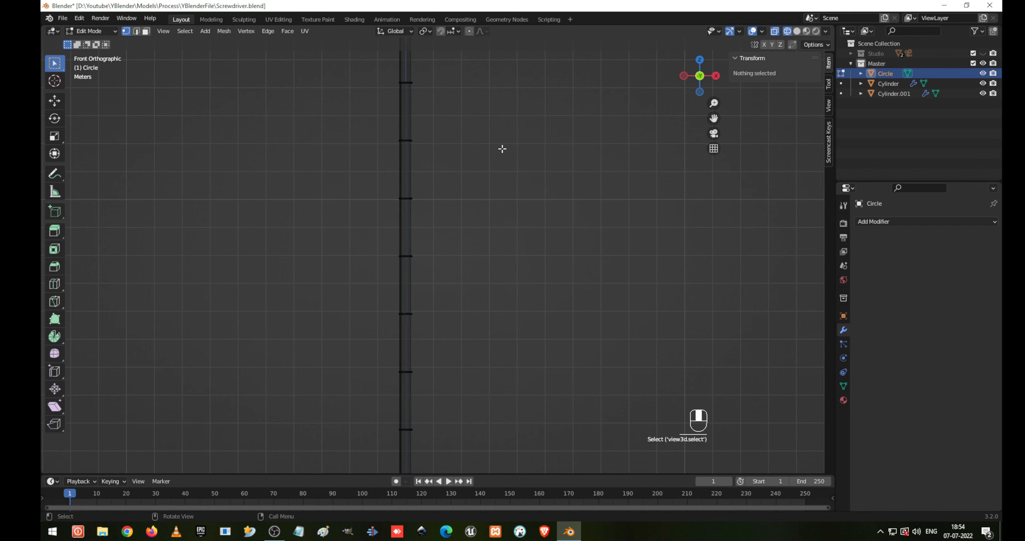
- Select two neighbouring edge loops on the shaft in front view and scale them closer together to about 0.79 along Z
shift+middle_drag(500, 151, 492, 217)
shift+middle_drag(464, 273, 469, 183)
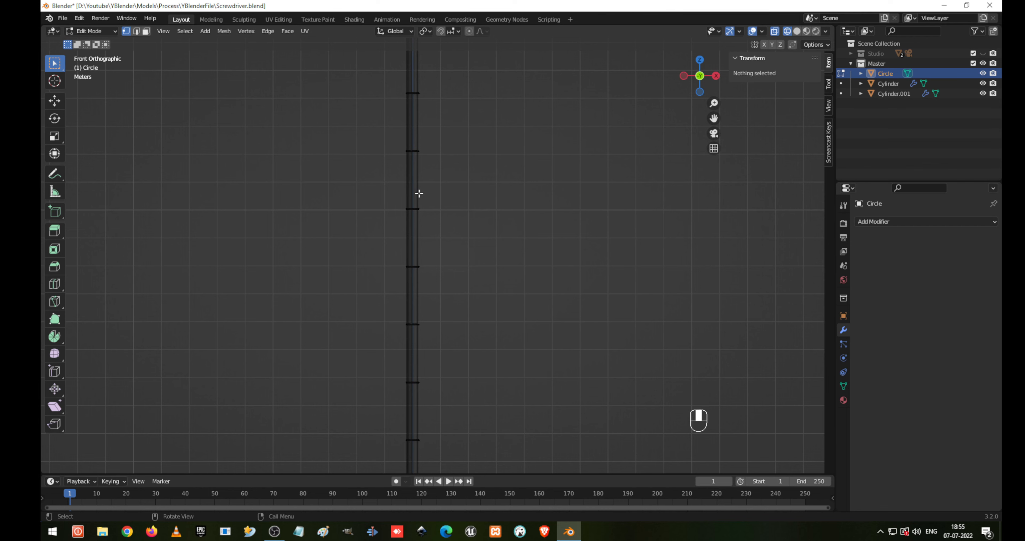
scroll(414, 192, up, 3)
shift+middle_drag(427, 118, 423, 173)
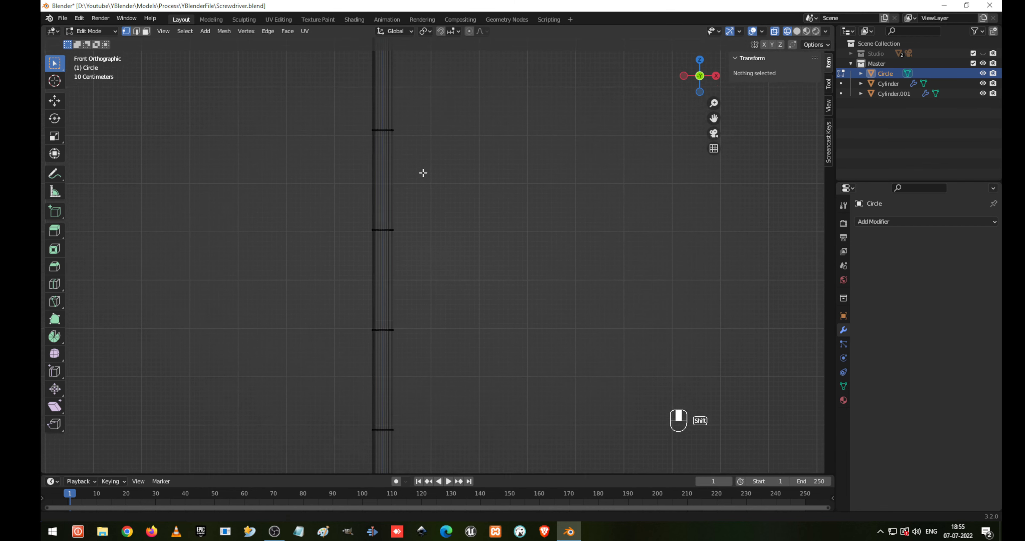
scroll(414, 189, up, 2)
shift+middle_drag(293, 124, 360, 217)
scroll(397, 253, down, 4)
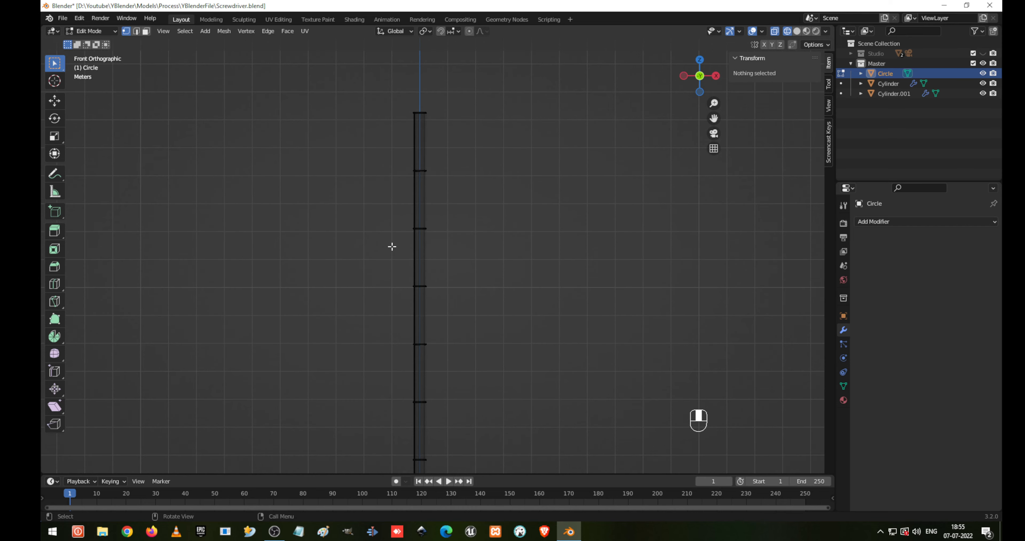
scroll(392, 246, up, 7)
drag(276, 126, 529, 413)
key(s)
key(z)
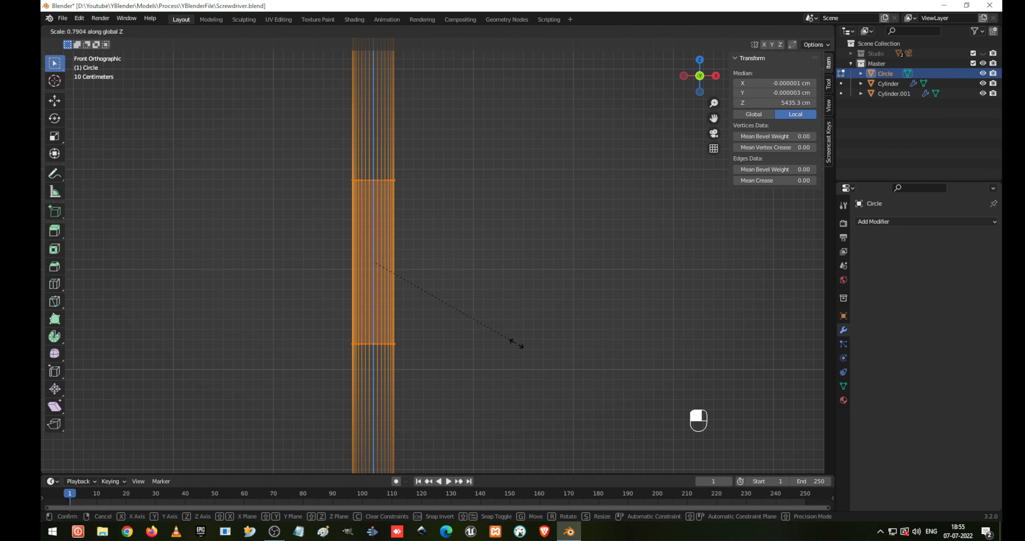
click(517, 344)
- Insert two unslid loop cuts between those two rings and spread the new loops apart with a Z scale of about 2.223
middle_drag(462, 293, 414, 232)
click(419, 220)
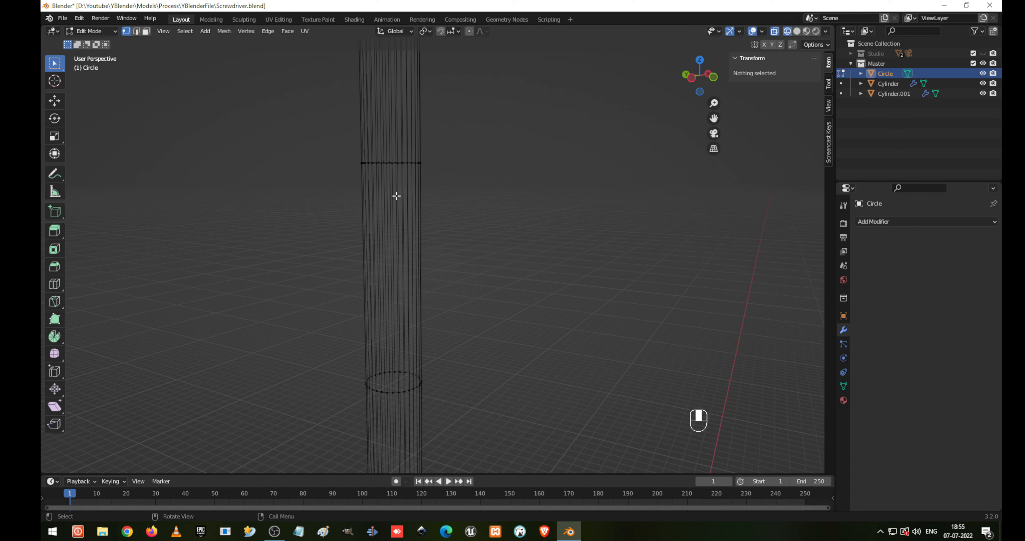
key(ctrl+r)
scroll(398, 188, up, 1)
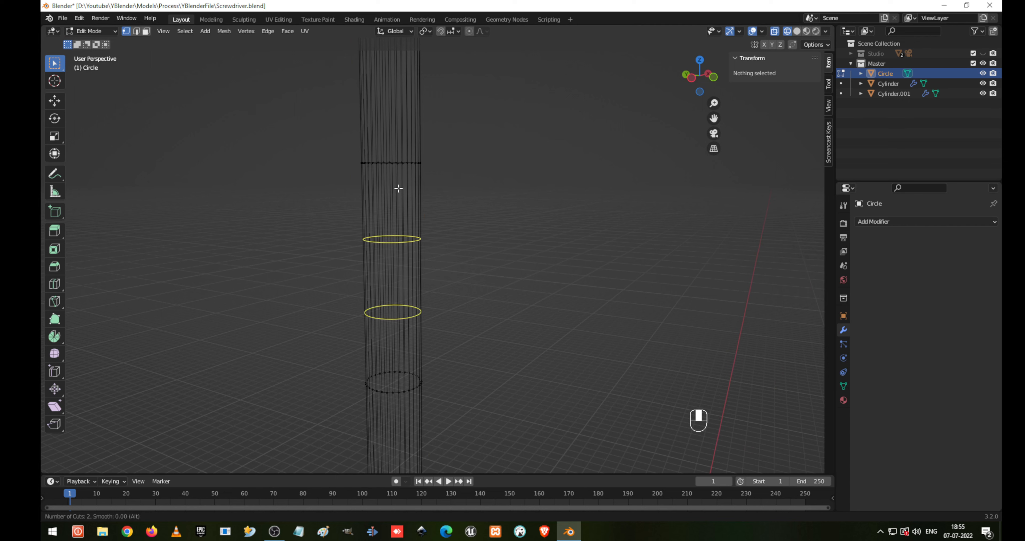
click(398, 188)
right_click(400, 189)
key(s)
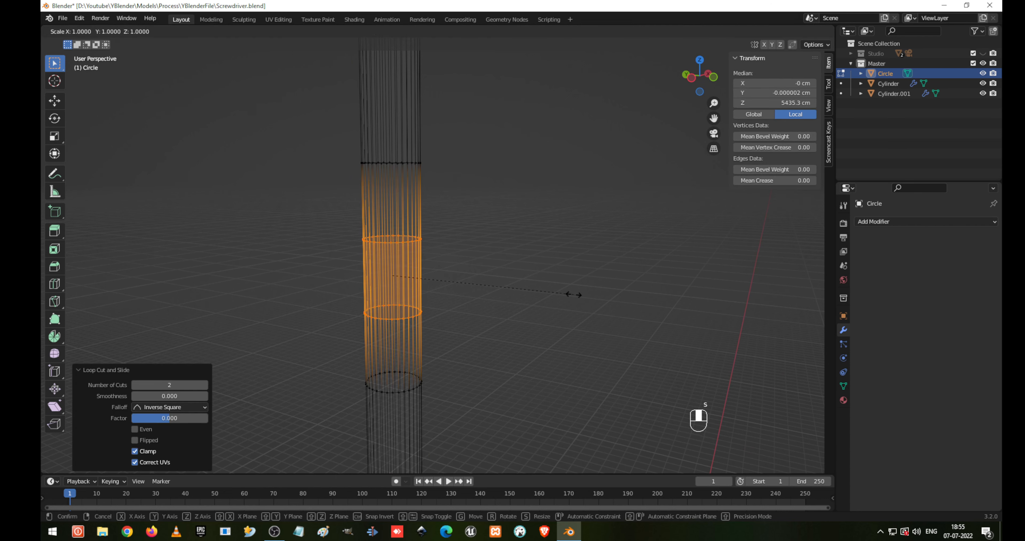
key(z)
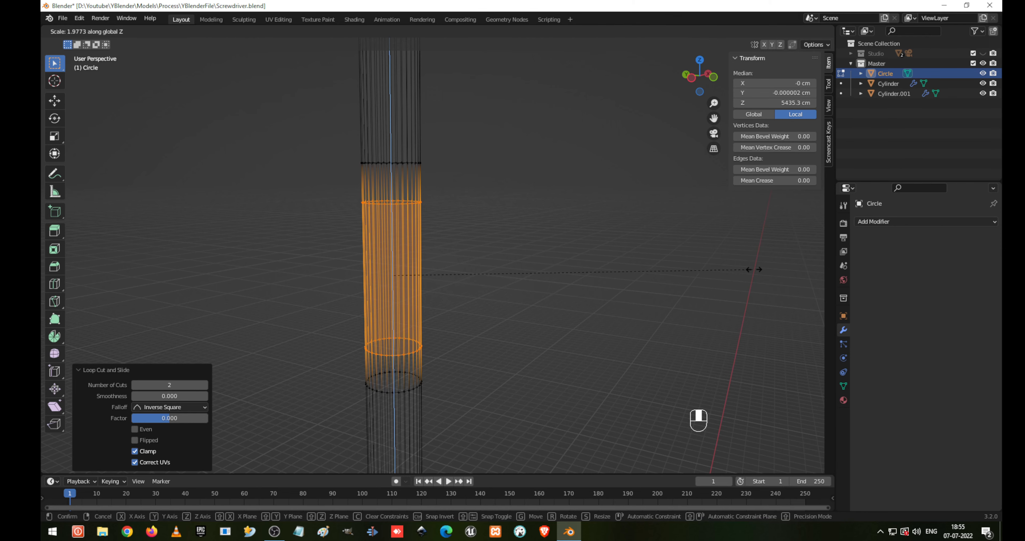
click(797, 264)
- Return to Object Mode, hide the two handle parts Cylinder and Cylinder.001 in top view, and select the circle
middle_drag(481, 134, 478, 215)
scroll(478, 215, down, 4)
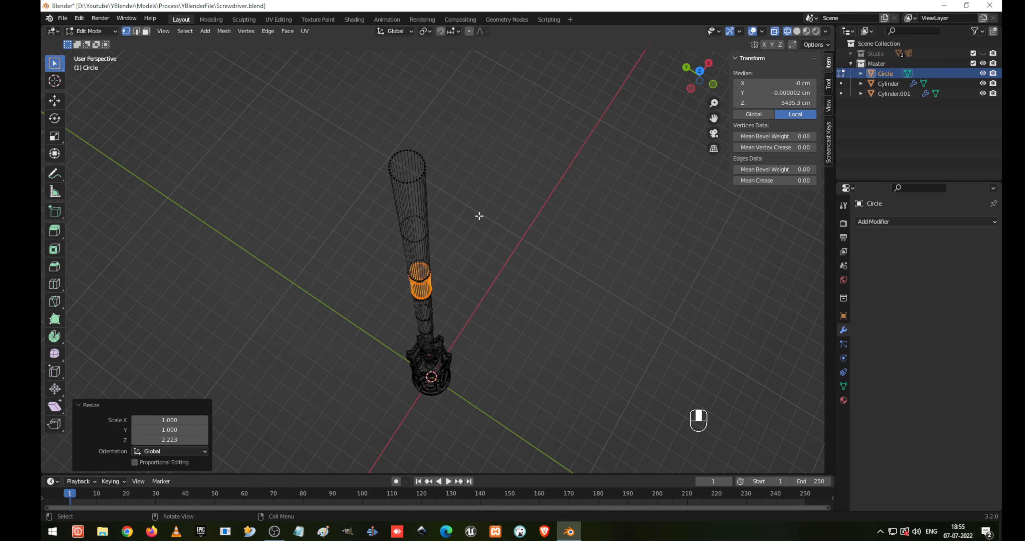
key(KP_1)
key(KP_7)
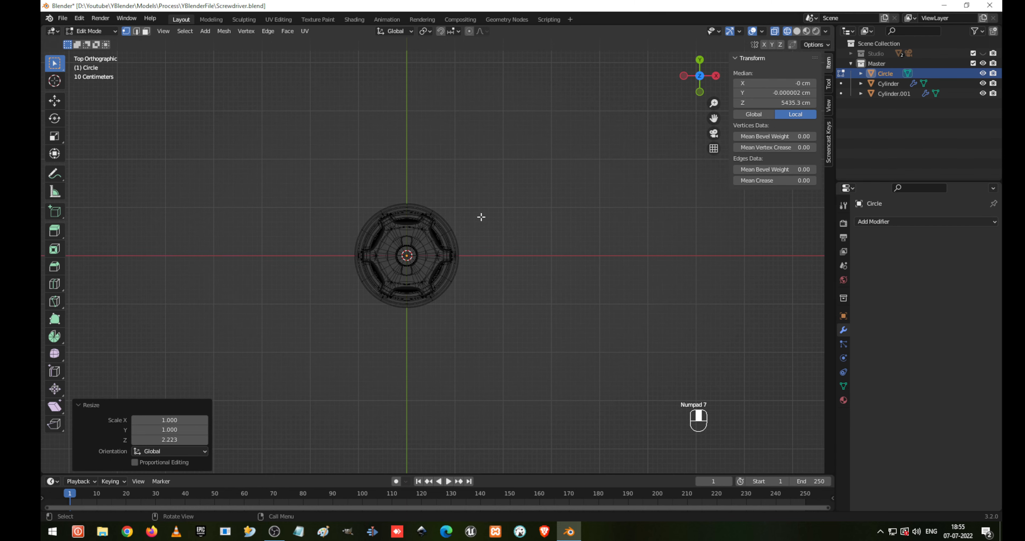
key(Tab)
click(439, 273)
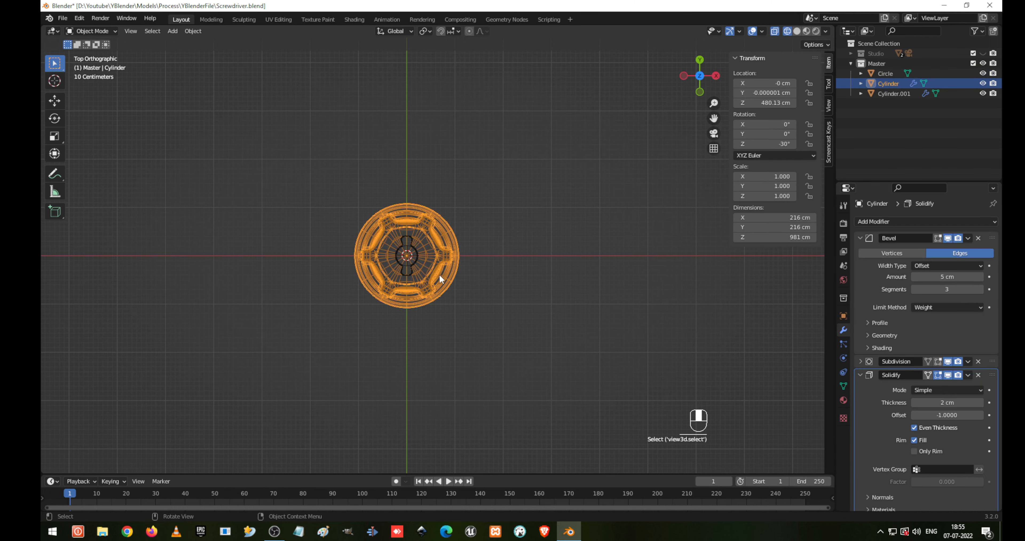
shift+click(409, 239)
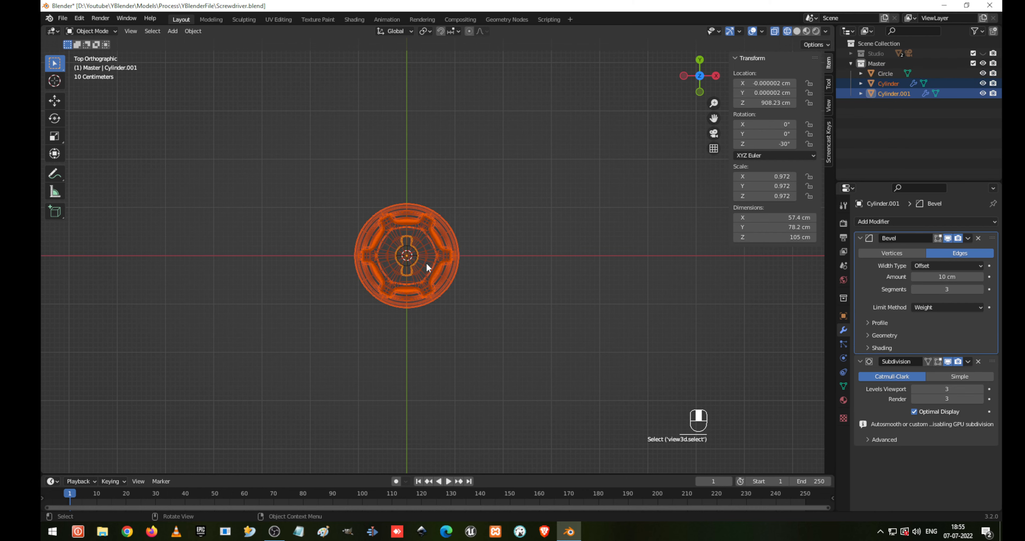
key(h)
drag(383, 228, 442, 307)
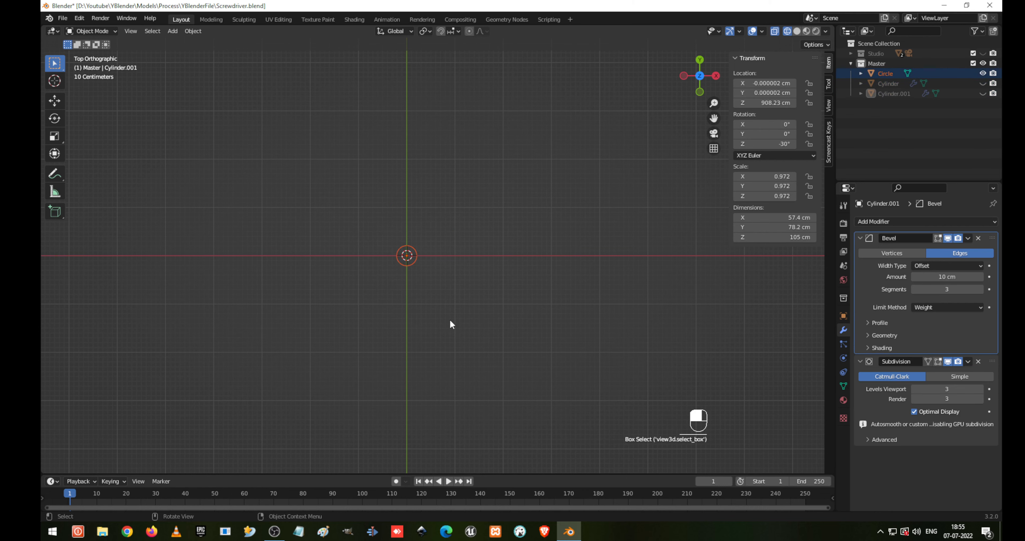
key(KP_Decimal)
scroll(455, 326, up, 11)
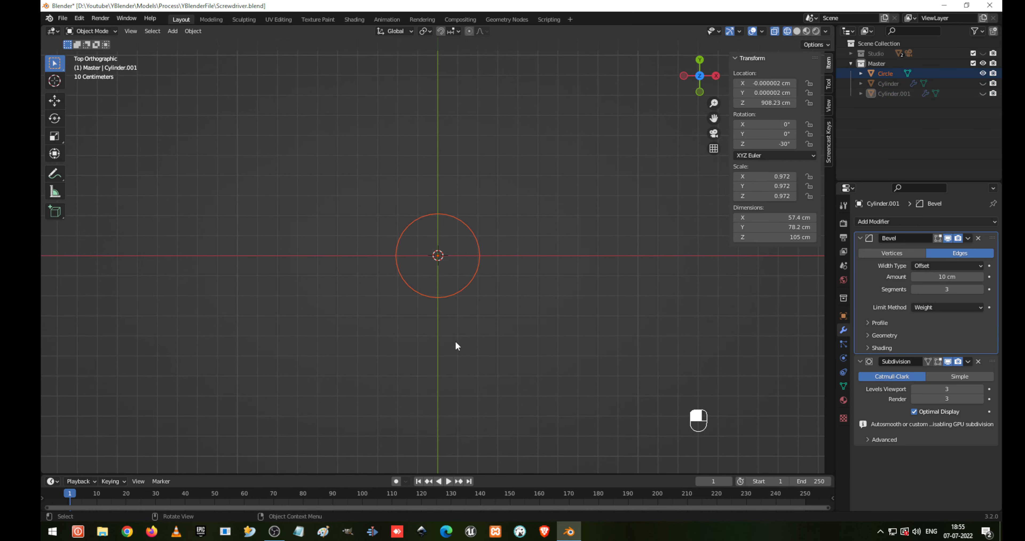
scroll(455, 342, up, 2)
key(Tab)
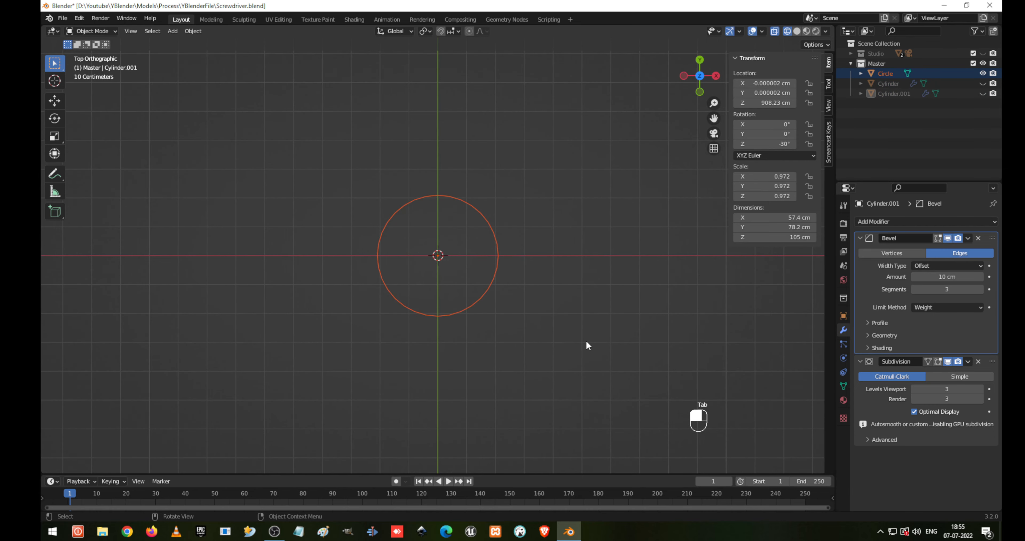
key(1)
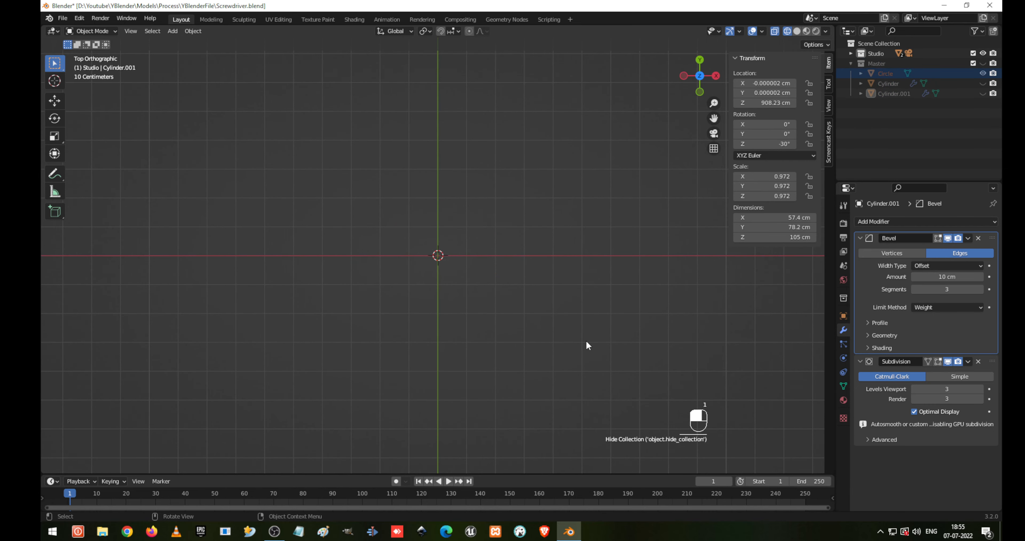
key(alt+h)
key(Tab)
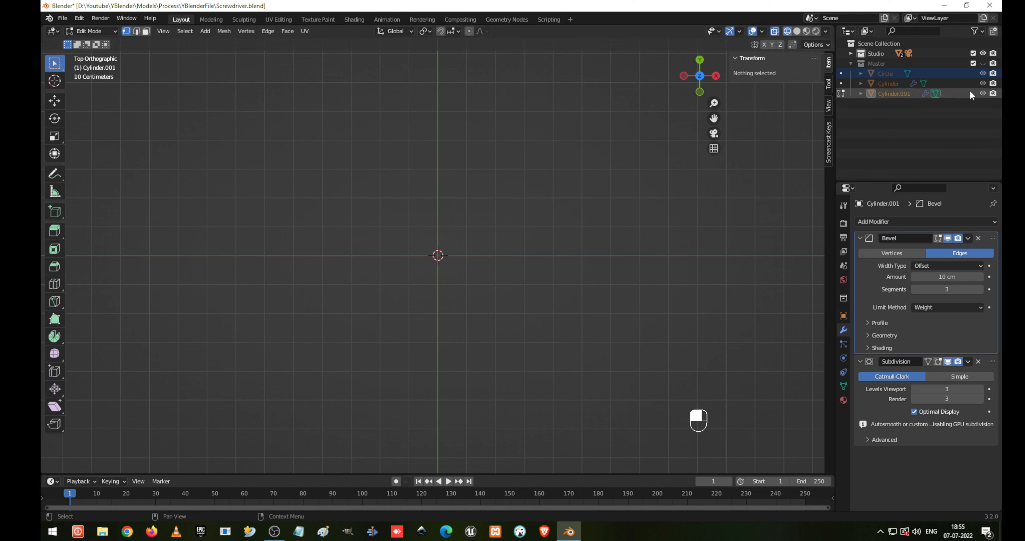
- Make the Master collection visible again and leave Edit Mode on Cylinder.001
click(982, 63)
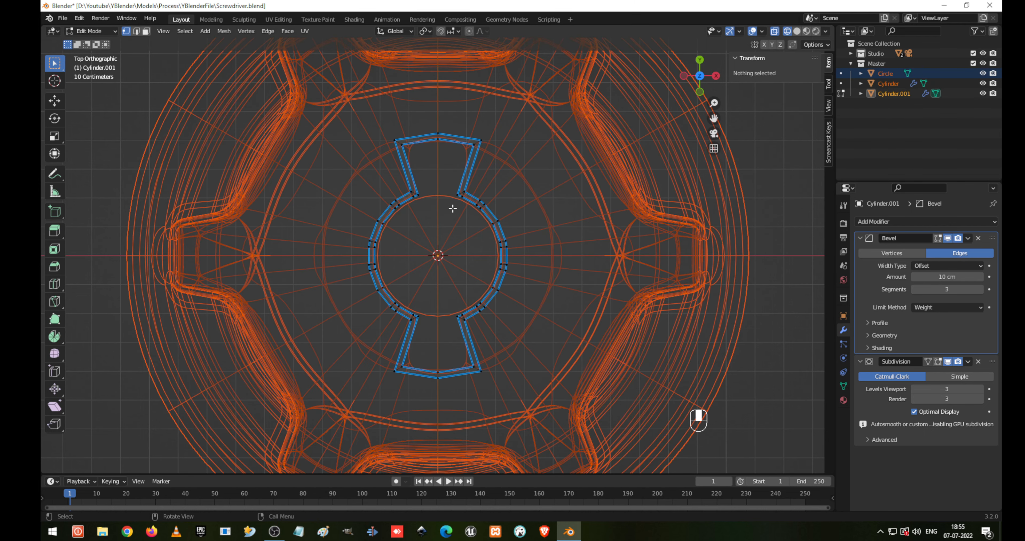
click(471, 214)
key(Tab)
- Isolate the circle object by hiding everything unselected and examine its vertices from the top in Edit Mode
click(453, 198)
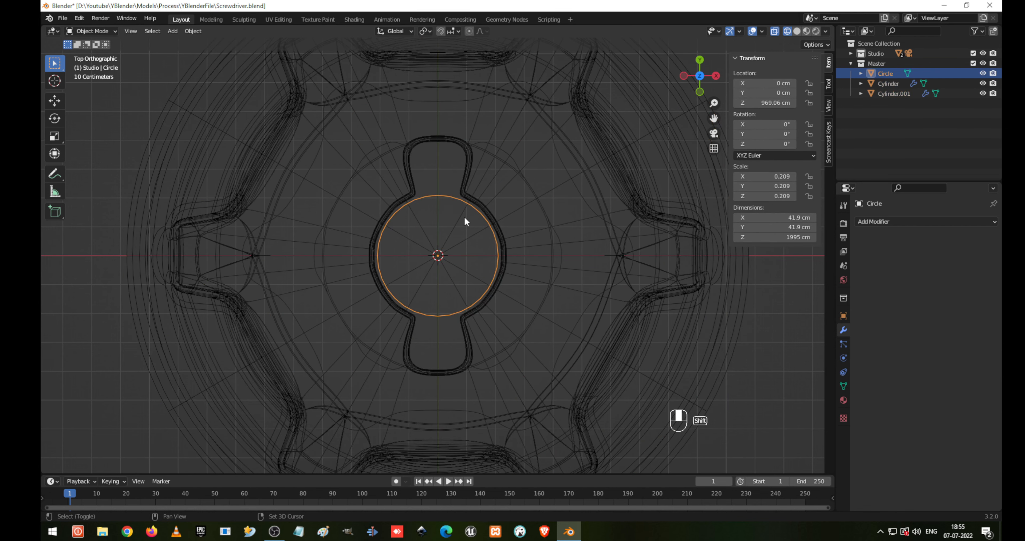
key(shift+h)
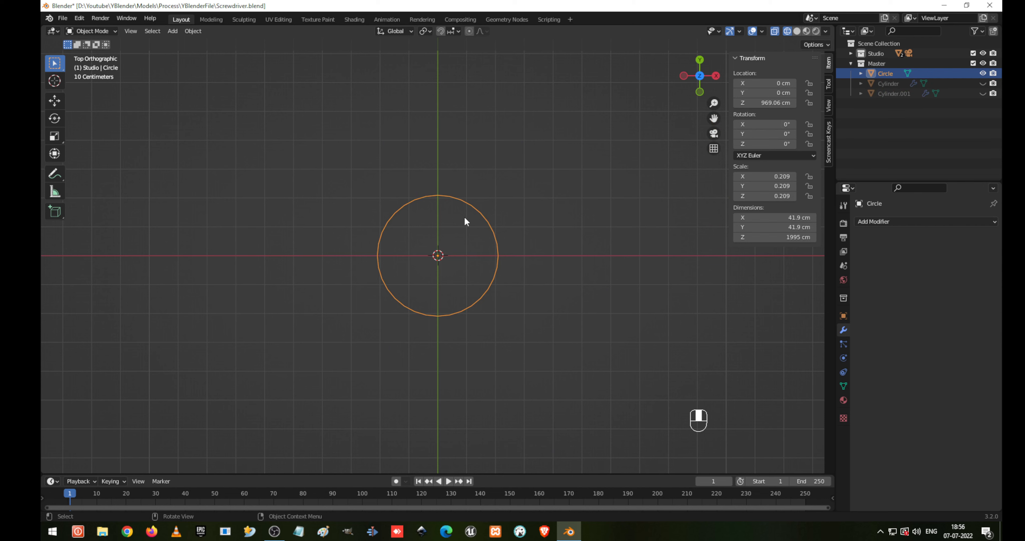
key(Tab)
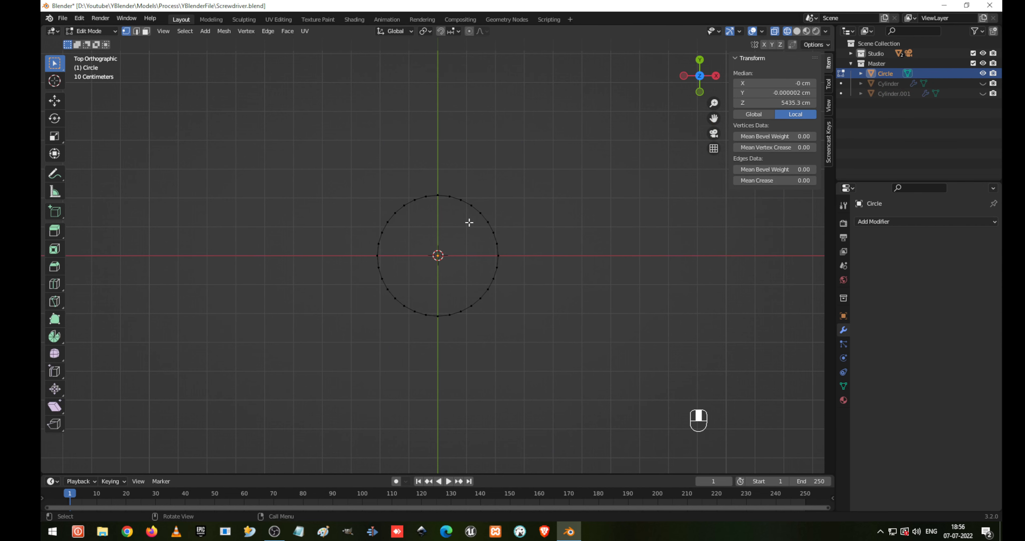
scroll(443, 249, up, 2)
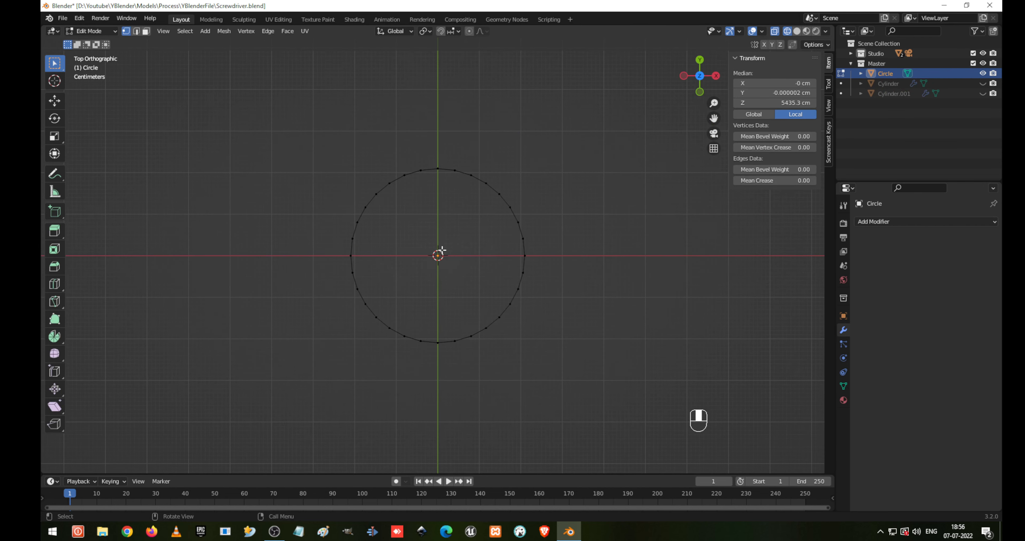
scroll(471, 177, down, 2)
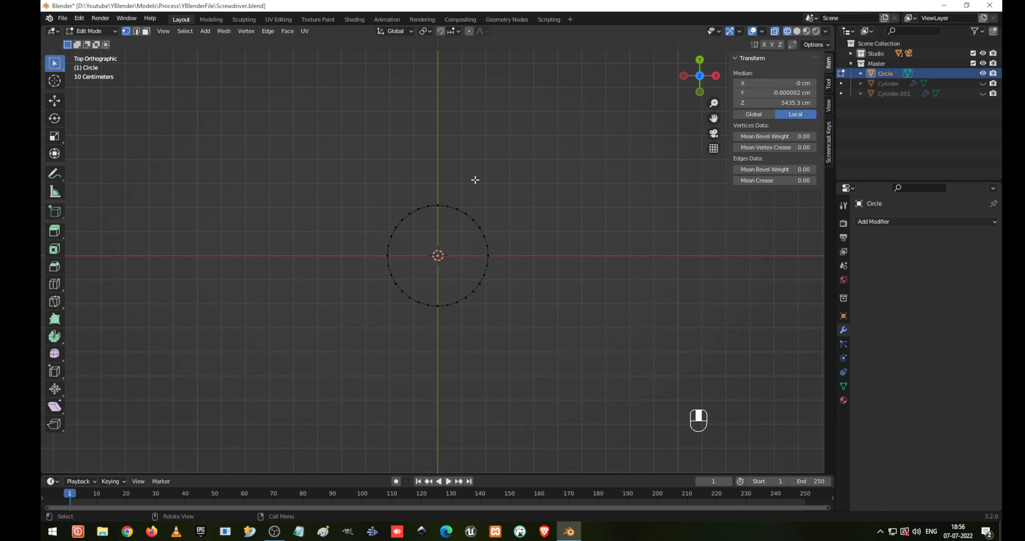
scroll(474, 190, up, 1)
scroll(475, 190, down, 5)
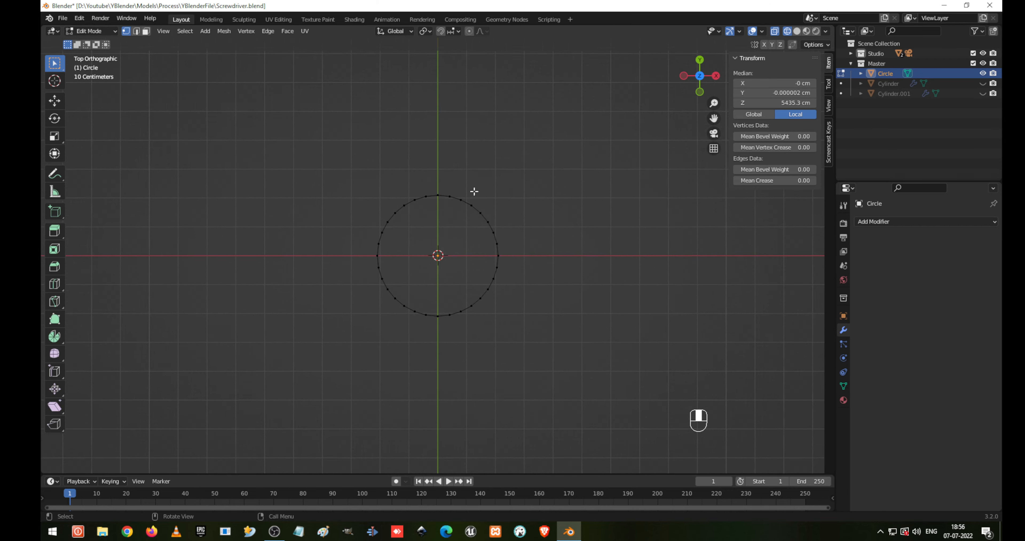
- Return to Object Mode and reveal the hidden handle parts around the circle
key(Tab)
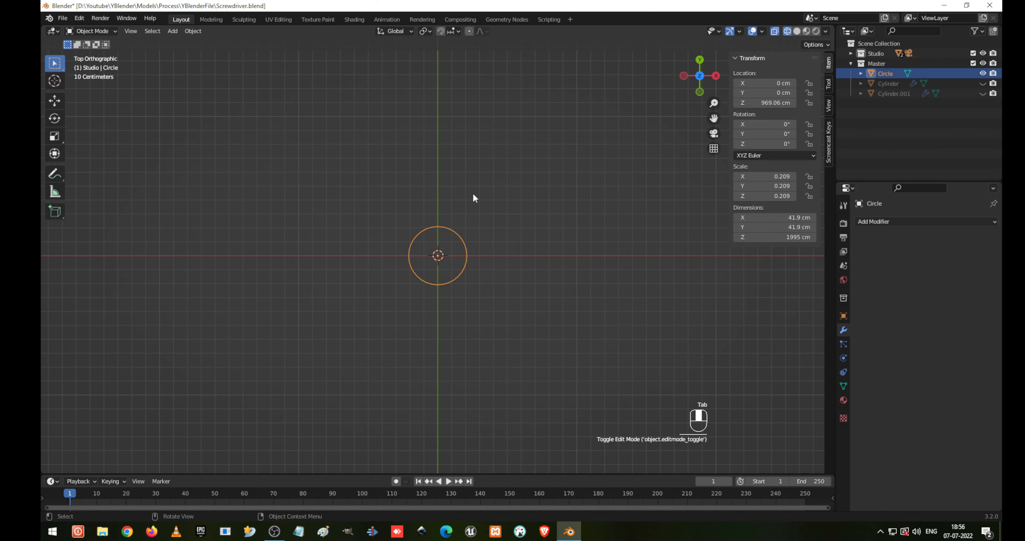
key(alt+h)
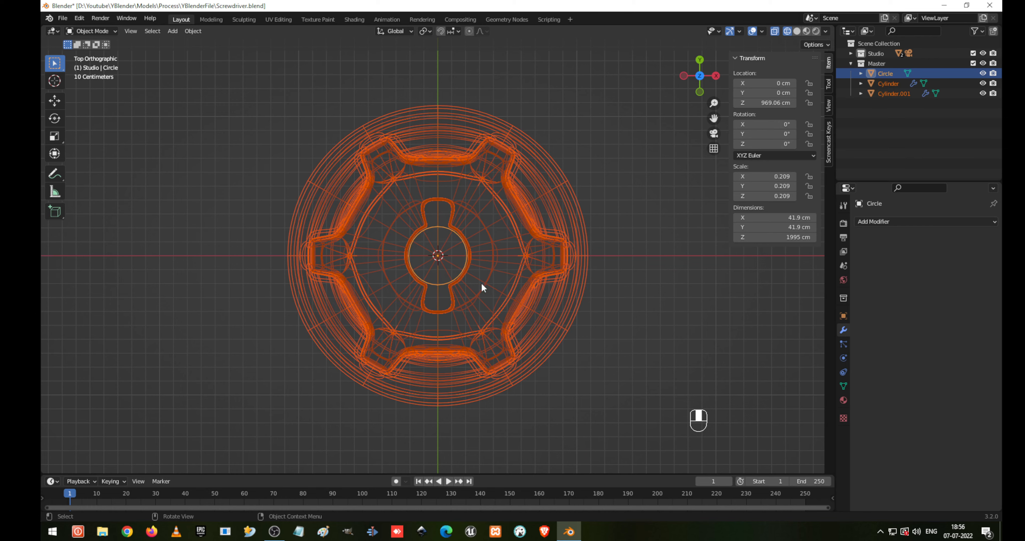
scroll(514, 327, up, 3)
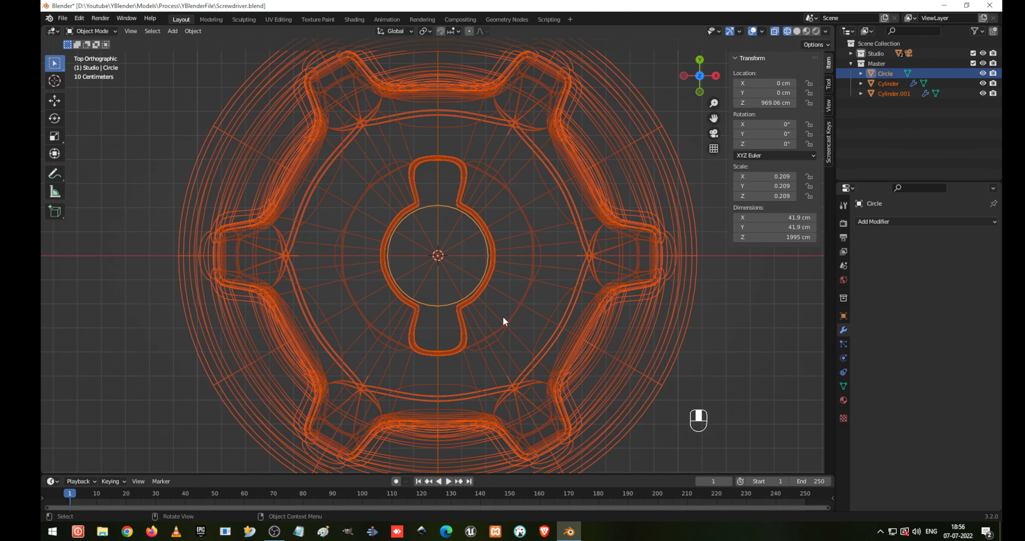
- Isolate the circle object by hiding everything unselected and enter Edit Mode on it
click(469, 270)
click(453, 304)
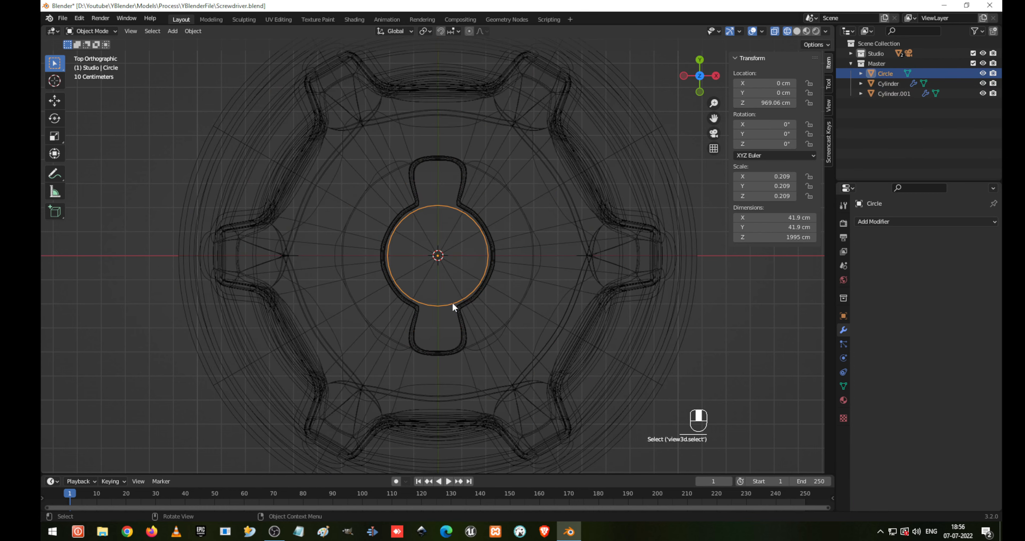
key(shift+h)
key(Tab)
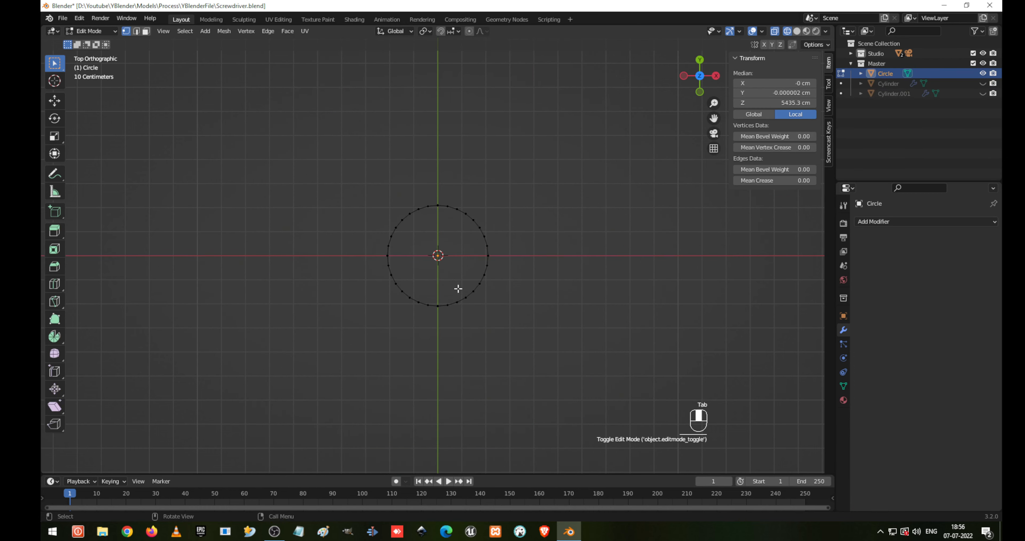
- Delete all of the circle's vertices below the X axis, keeping the upper half and its two end points
drag(347, 263, 587, 354)
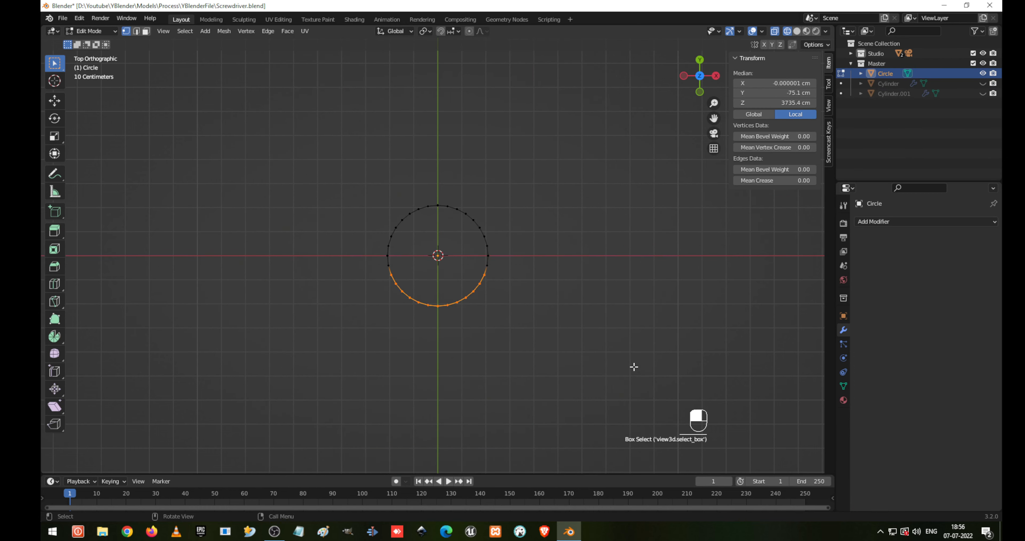
shift+drag(359, 256, 660, 374)
key(x)
click(651, 360)
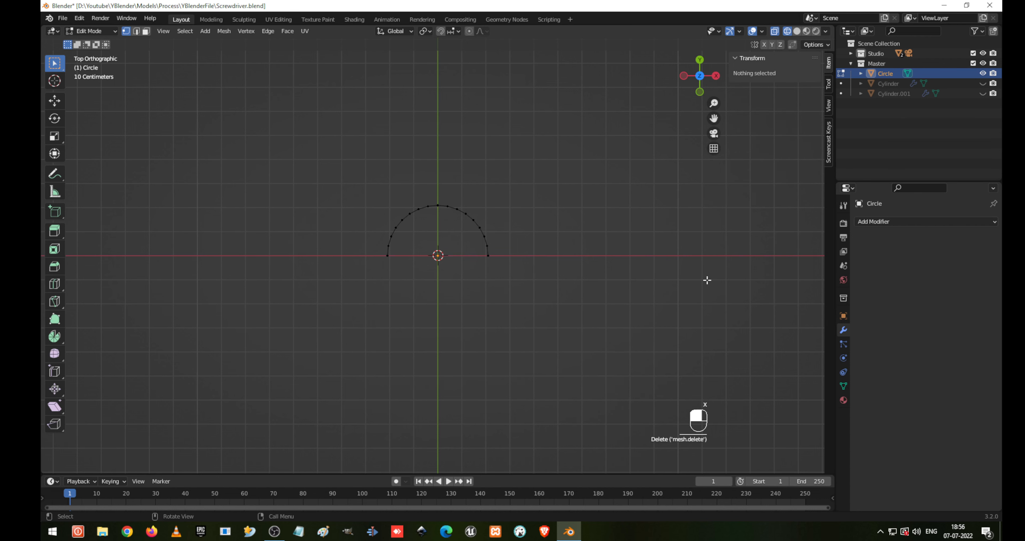
- Add a Mirror modifier to the half circle, mirroring on the Y axis only with Clipping enabled
click(893, 221)
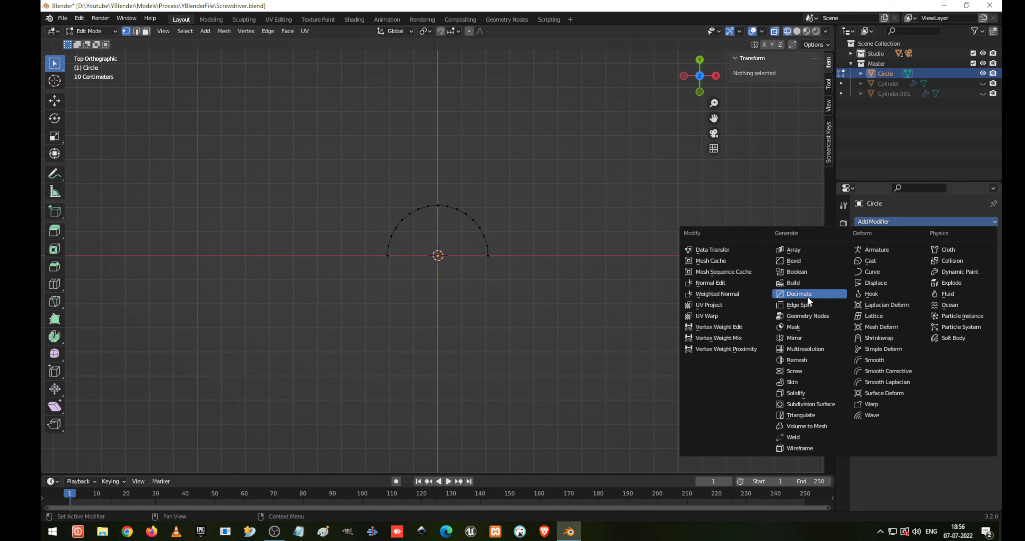
click(813, 338)
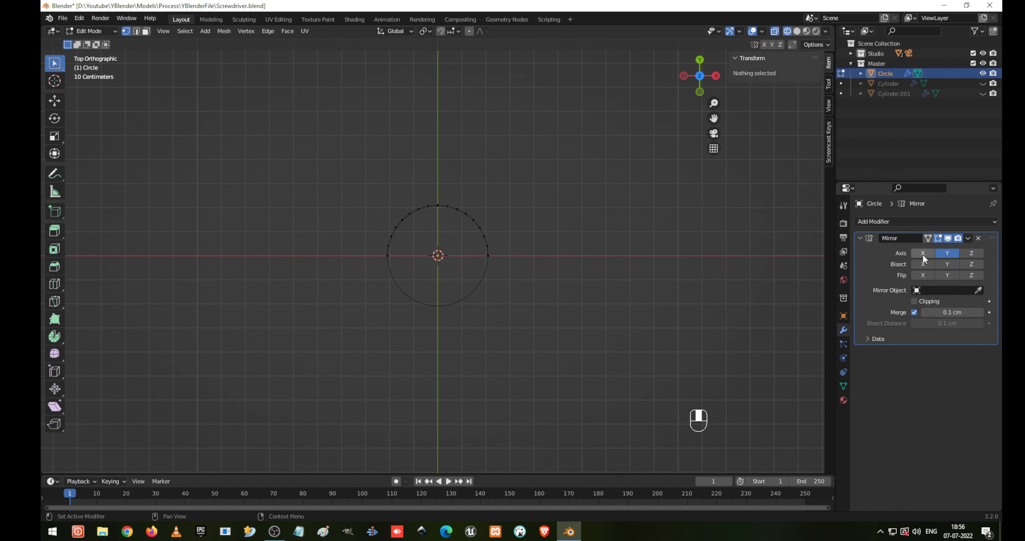
middle_drag(524, 304, 466, 274)
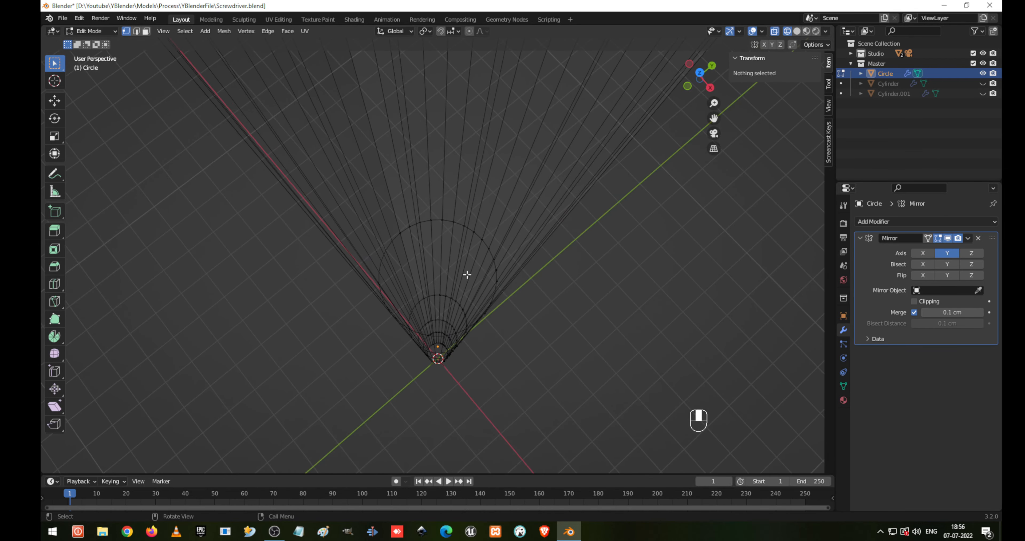
click(915, 301)
- Examine the mirrored shaft and its loop cuts along the length, finishing in front view
middle_drag(424, 304, 390, 278)
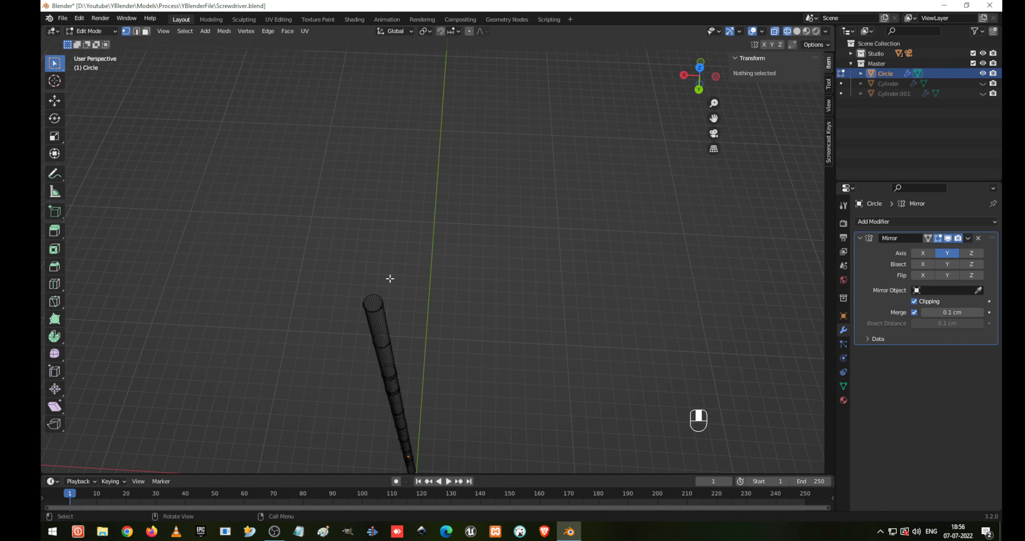
click(378, 303)
scroll(398, 324, down, 3)
shift+middle_drag(396, 312, 434, 278)
scroll(451, 335, up, 4)
shift+middle_drag(452, 335, 460, 219)
scroll(456, 242, up, 2)
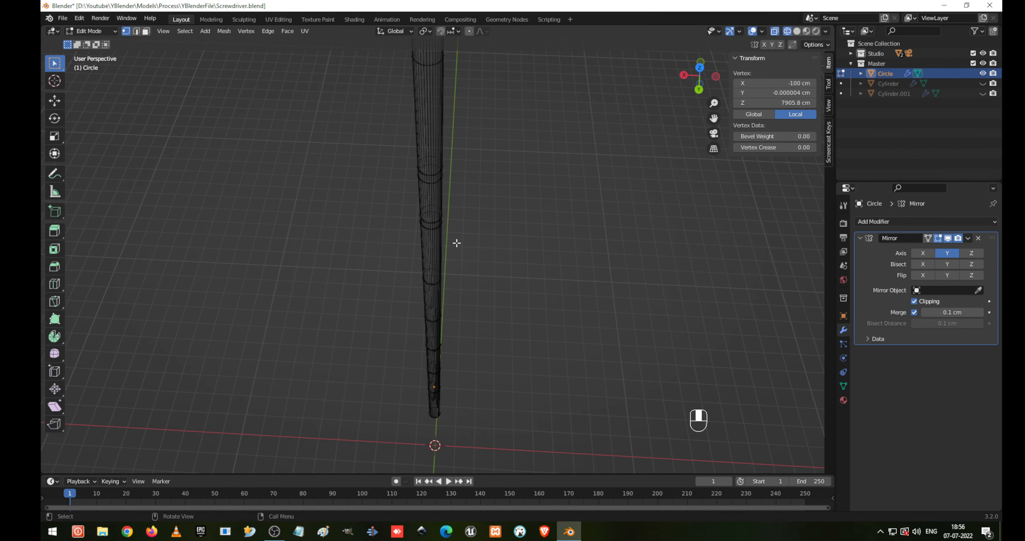
shift+middle_drag(485, 187, 525, 301)
scroll(431, 260, up, 3)
key(KP_1)
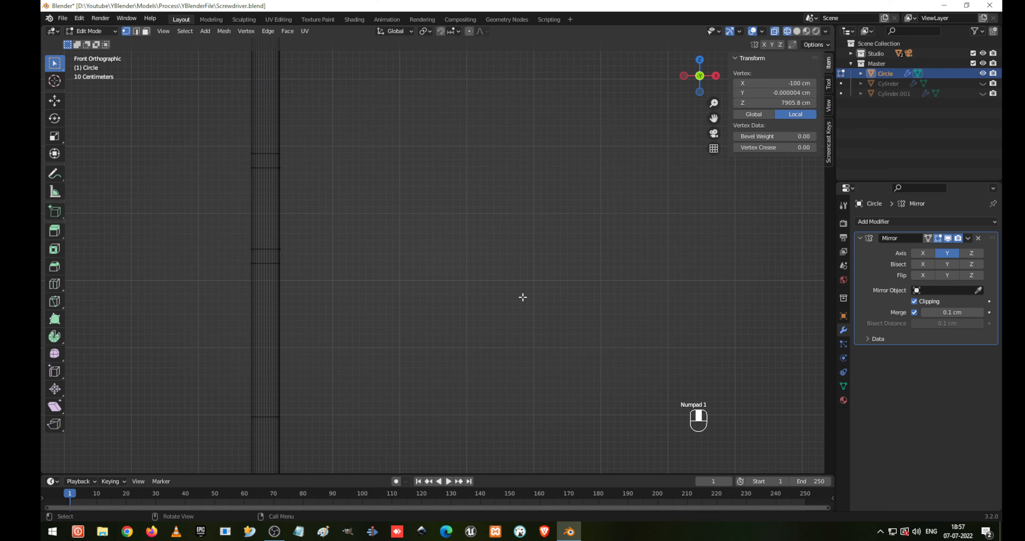
- Switch the viewport to solid shading and bring the shaft's paired loops into close back view
key(shift+z)
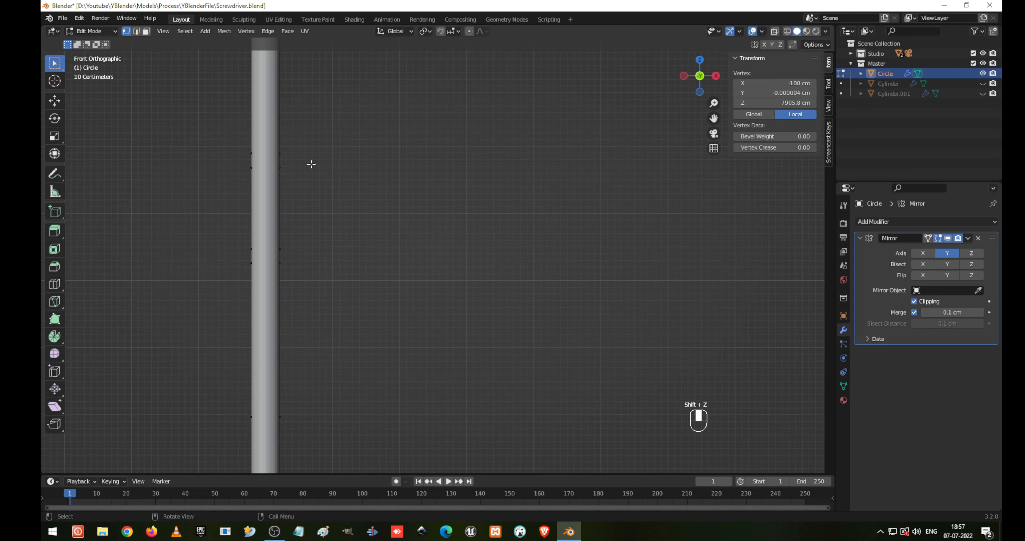
key(KP_3)
key(KP_1)
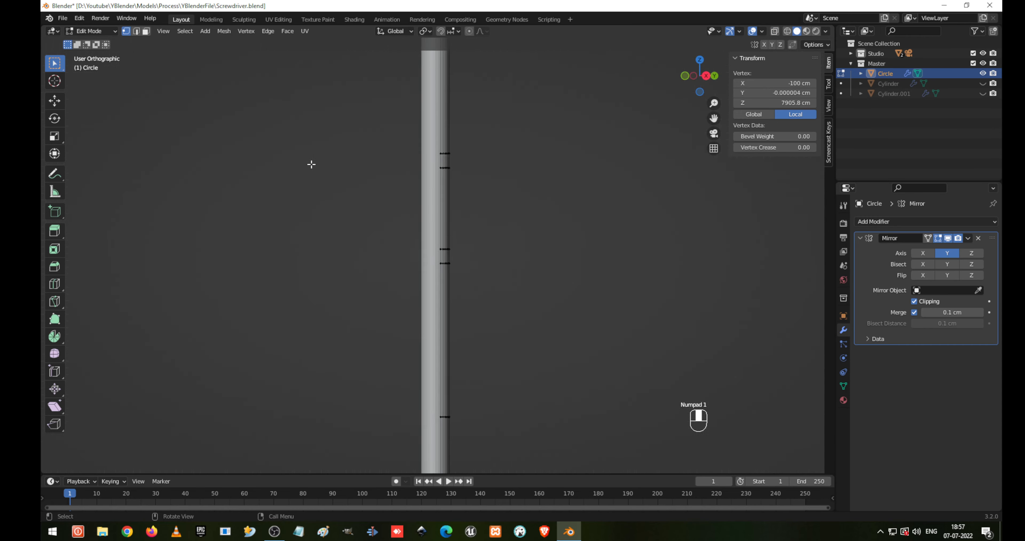
key(KP_3)
key(ctrl+KP_3)
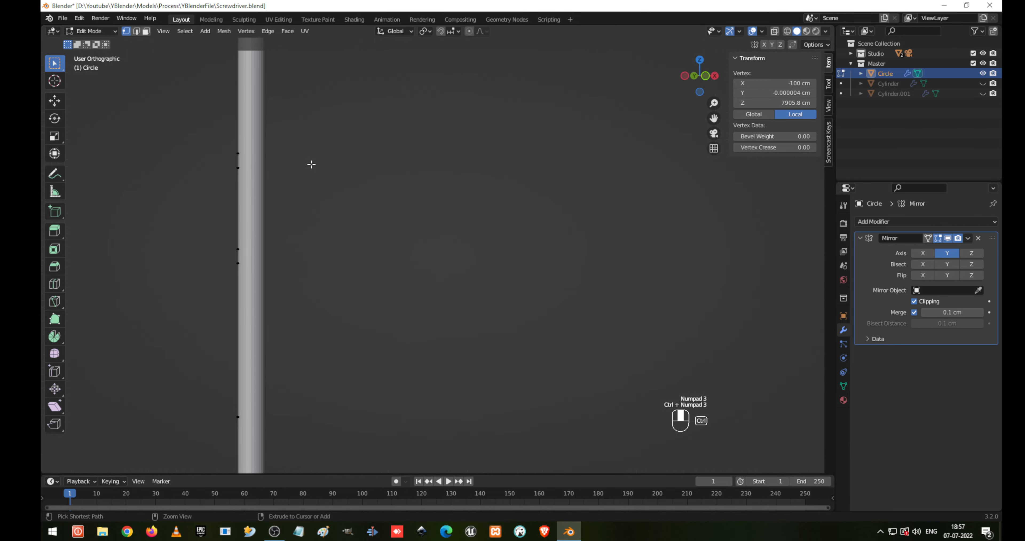
key(ctrl+KP_1)
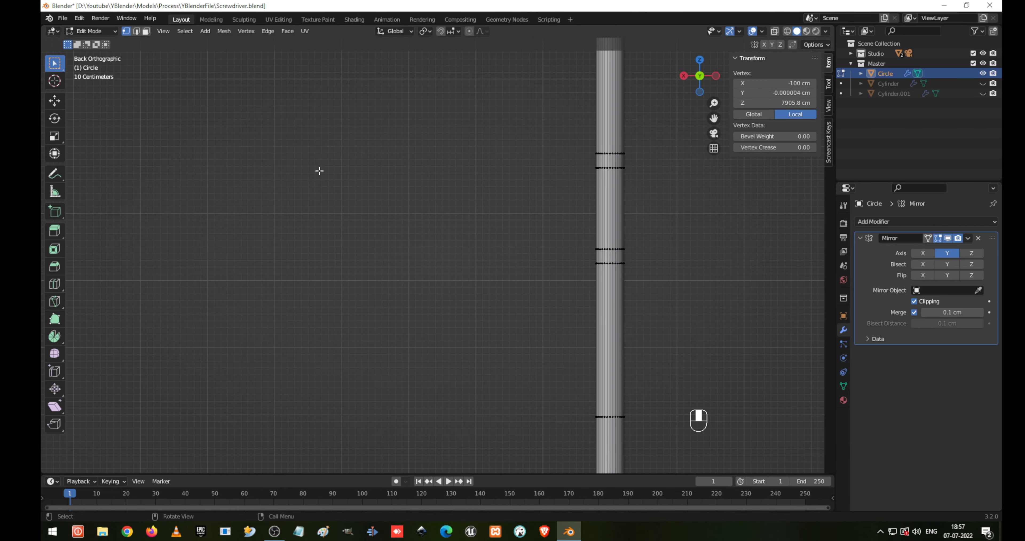
shift+middle_drag(639, 198, 438, 229)
scroll(438, 229, up, 2)
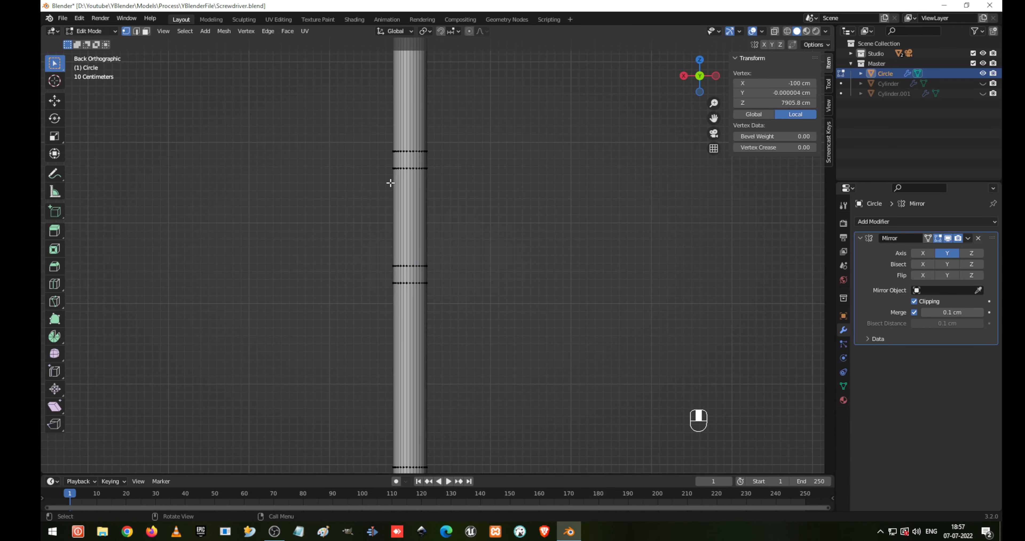
scroll(440, 166, up, 3)
shift+middle_drag(428, 177, 425, 212)
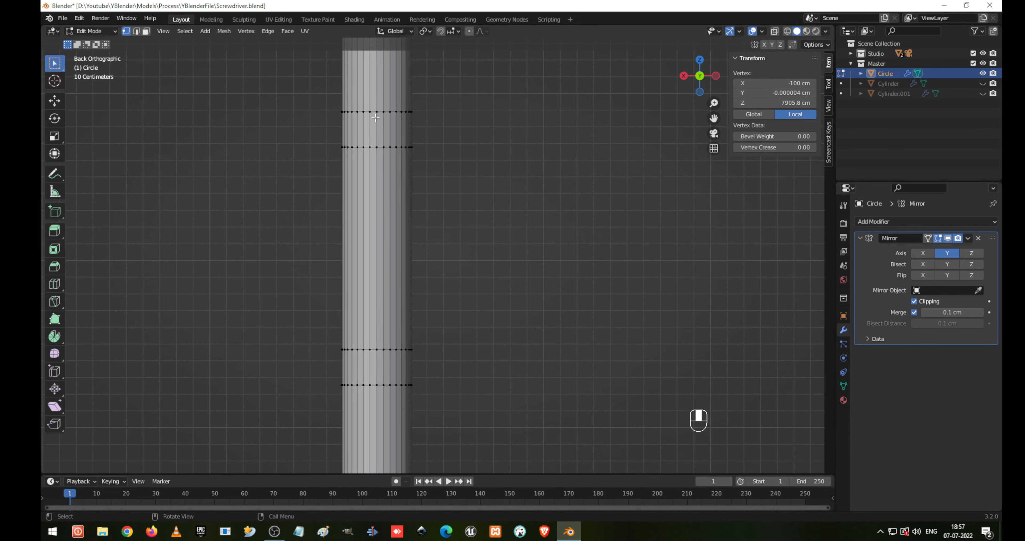
shift+middle_drag(378, 121, 373, 145)
- Enable proportional editing and try to scale the middle vertices of the two outer loops along Z
click(369, 139)
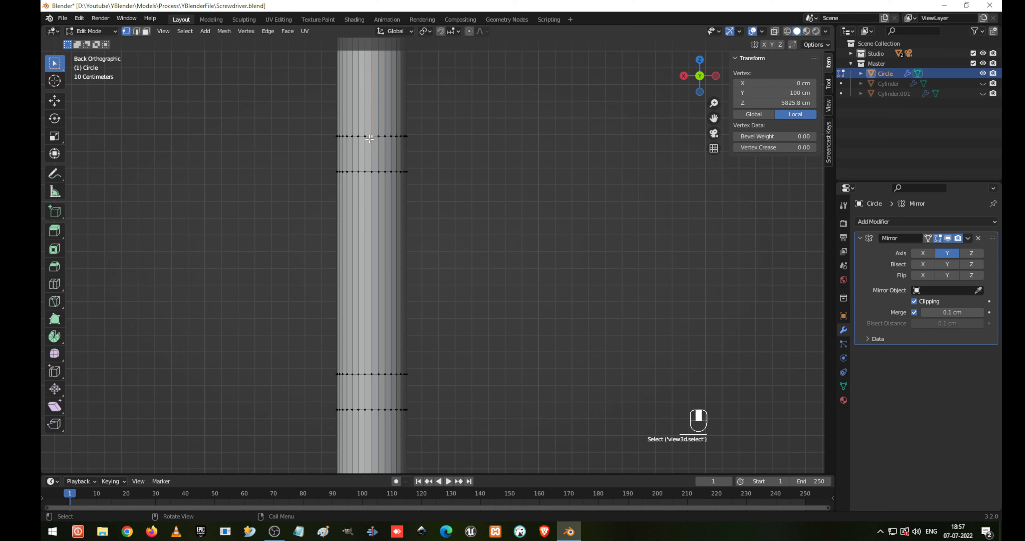
shift+click(371, 413)
key(o)
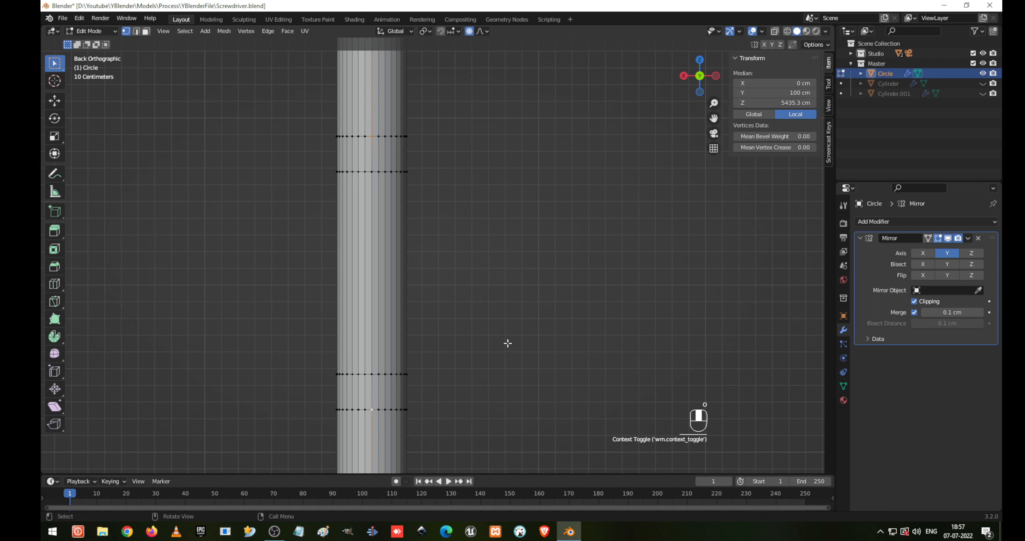
key(s)
key(z)
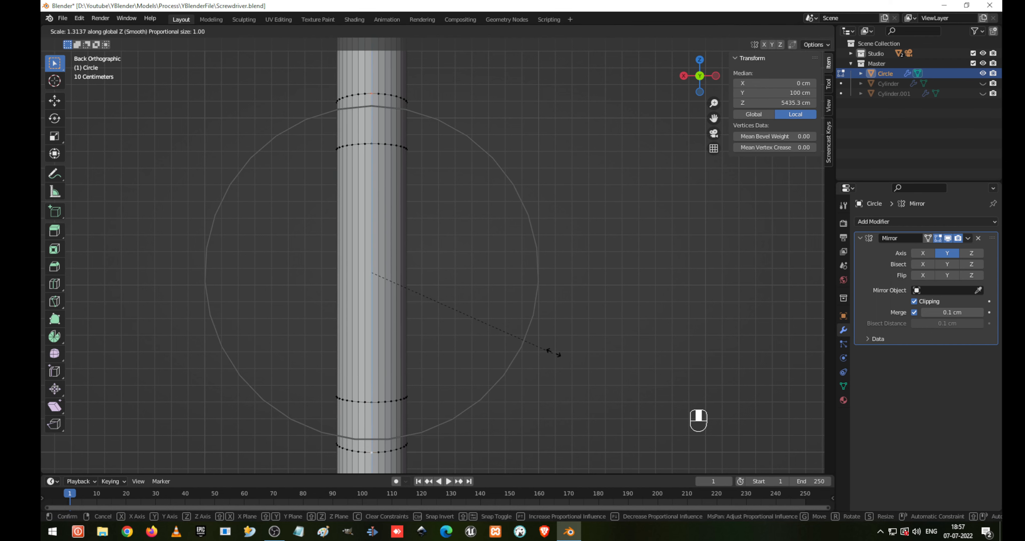
key(Escape)
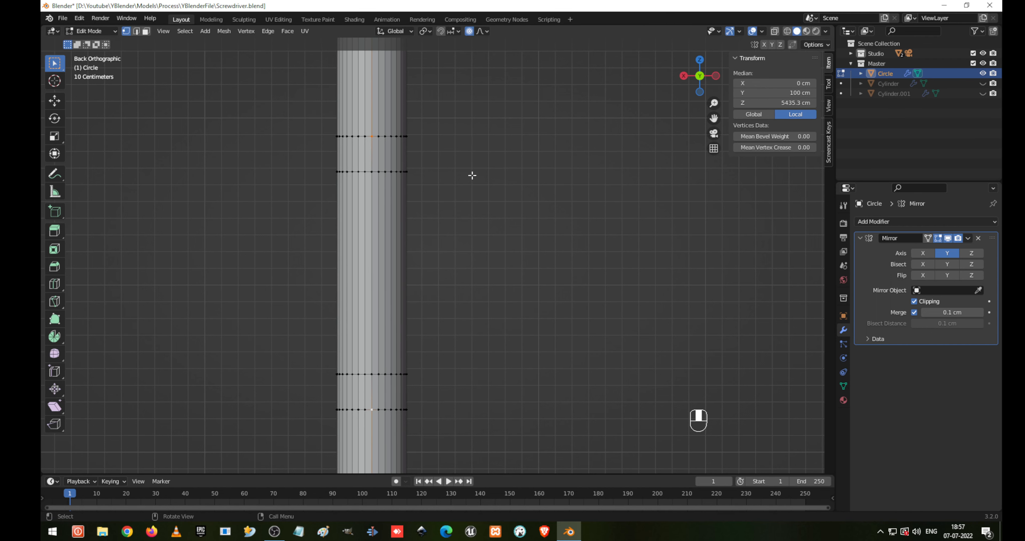
- Raise the three middle vertices of the upper outer loop about 9.7 cm along Z with a smooth proportional size of about 18 cm
click(371, 134)
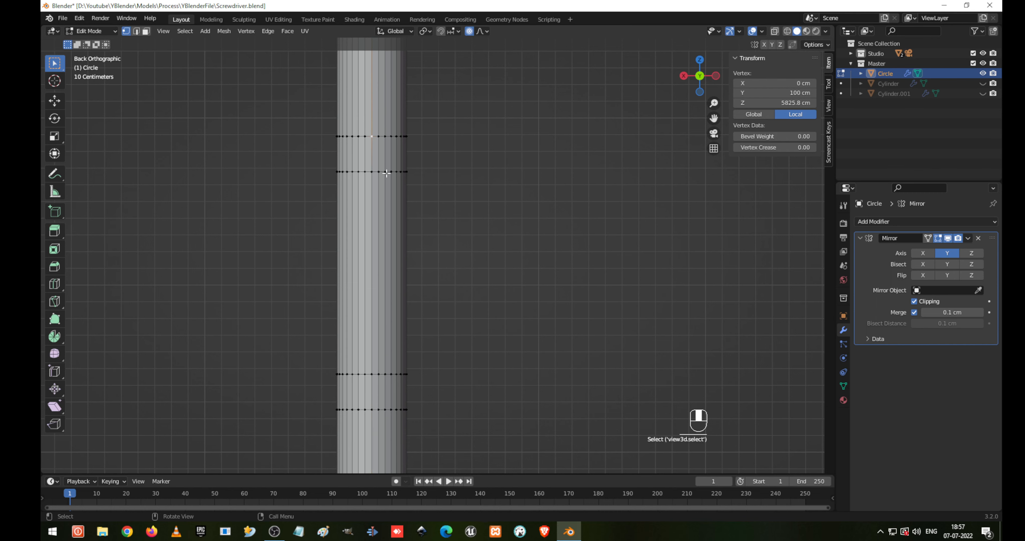
scroll(386, 173, up, 3)
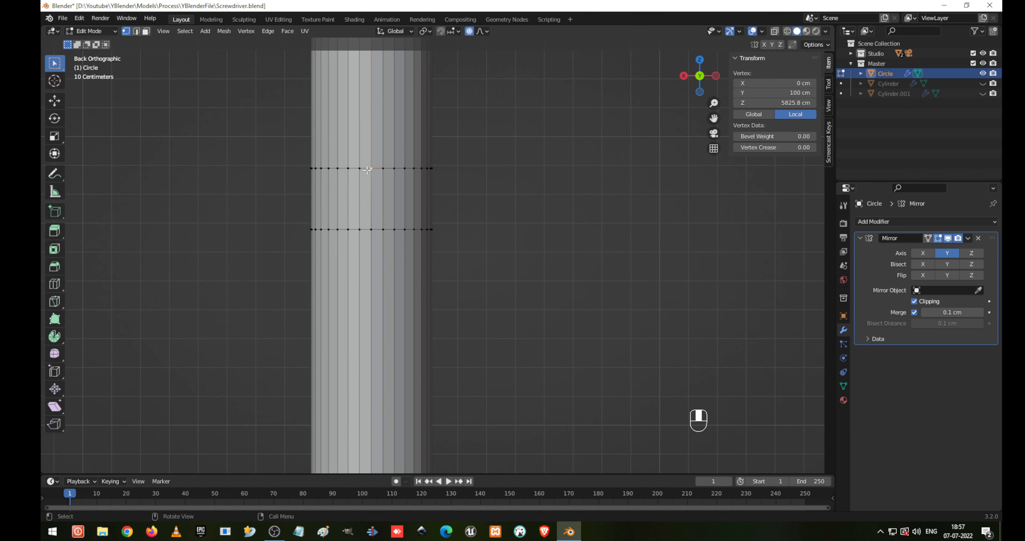
drag(358, 168, 389, 186)
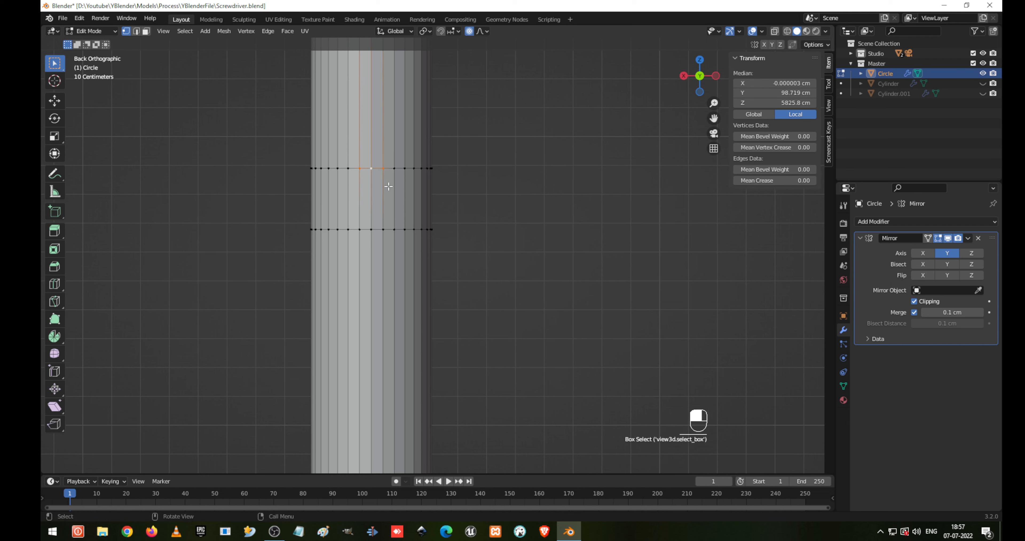
key(g)
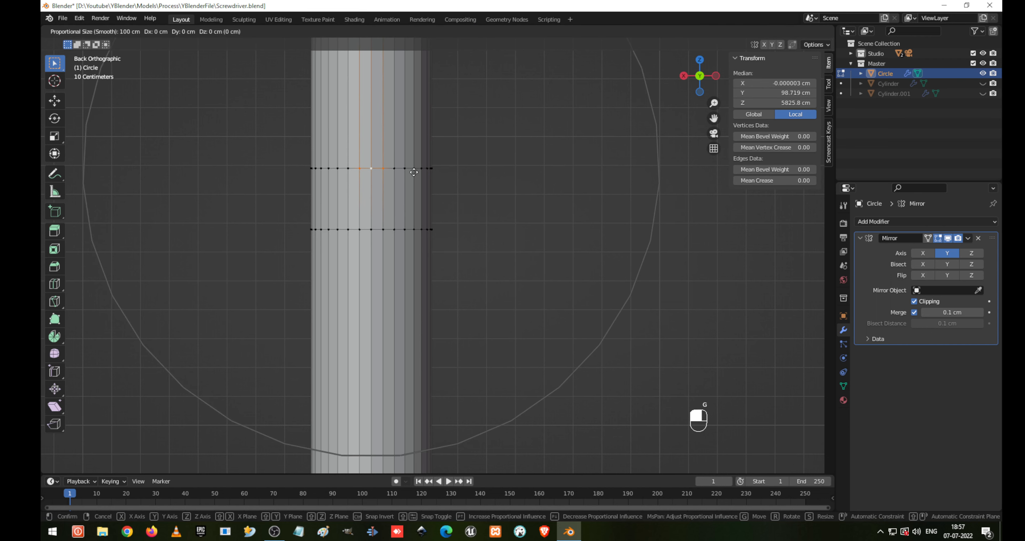
scroll(414, 172, up, 3)
scroll(414, 172, down, 4)
scroll(413, 172, up, 11)
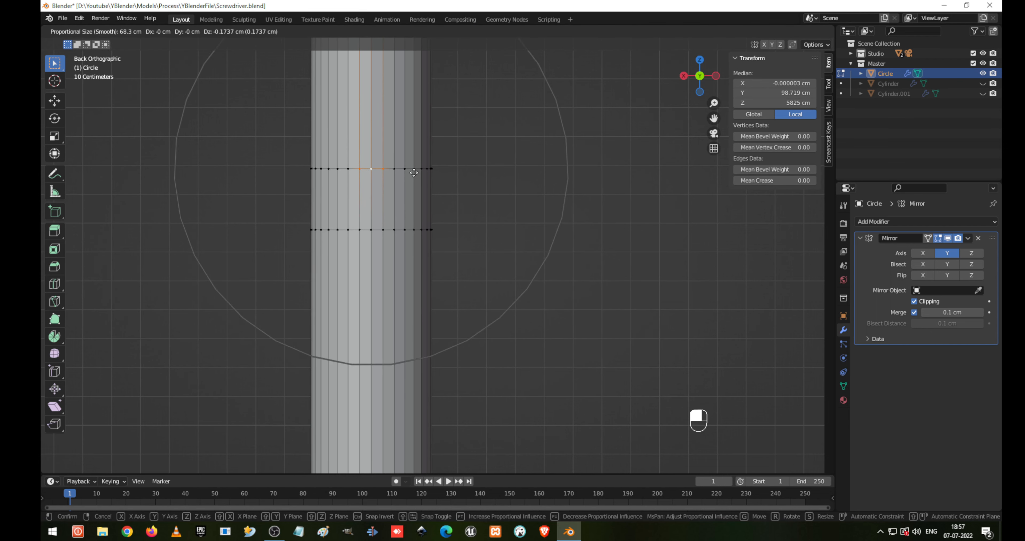
scroll(414, 172, up, 8)
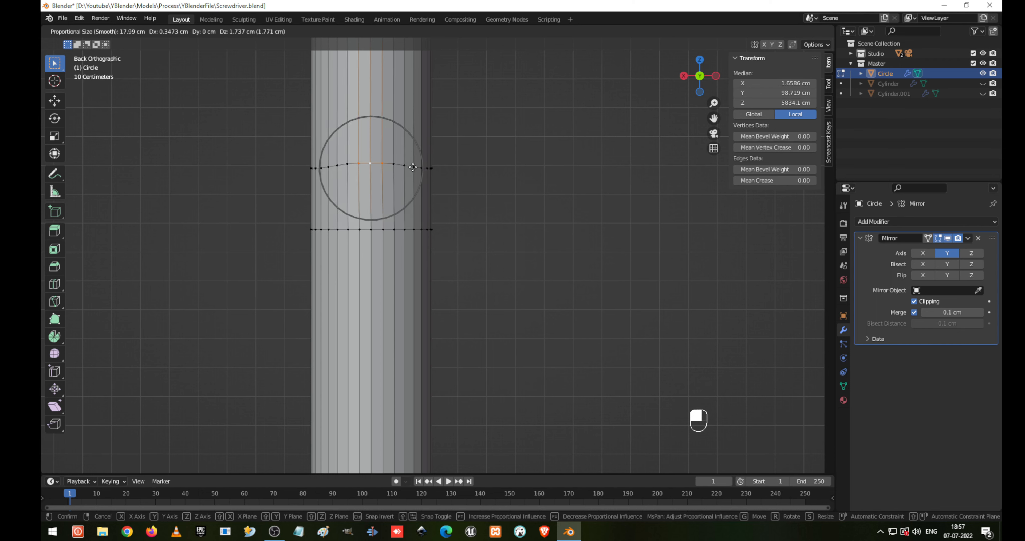
key(z)
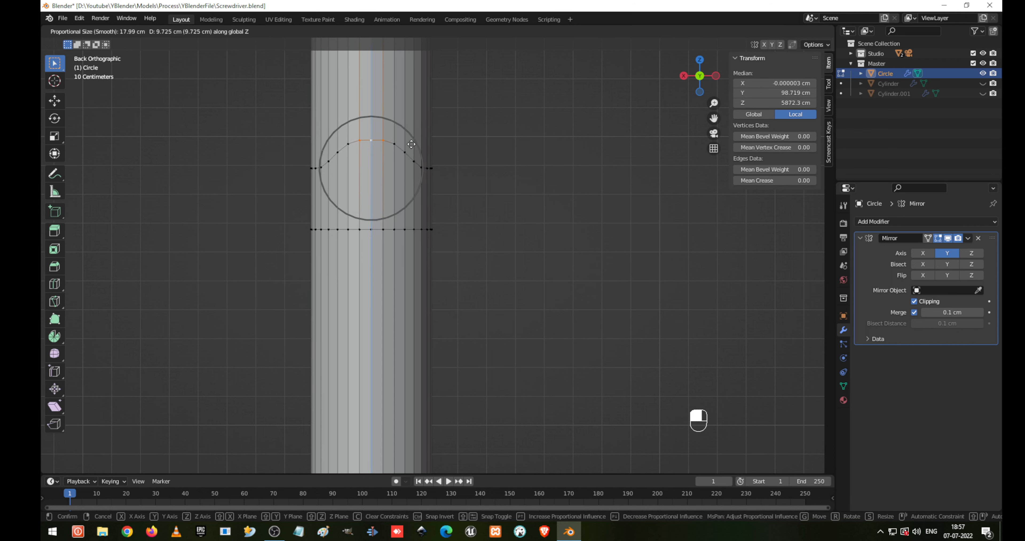
click(411, 143)
- Lower the middle vertices of the lower outer loop about 12.3 cm along Z with the same proportional falloff
scroll(411, 146, down, 3)
shift+middle_drag(434, 299, 438, 206)
scroll(414, 126, up, 1)
shift+middle_drag(414, 126, 408, 143)
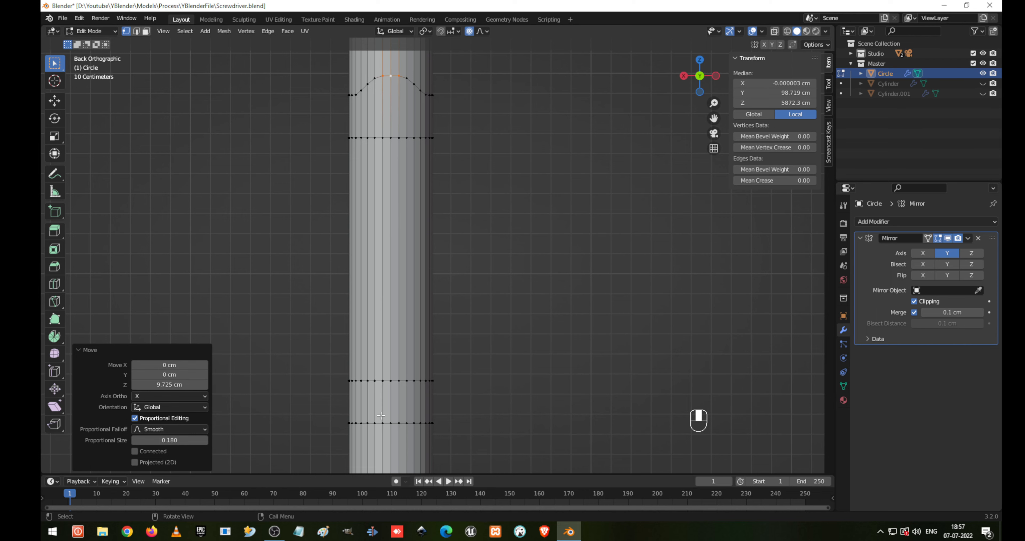
click(381, 423)
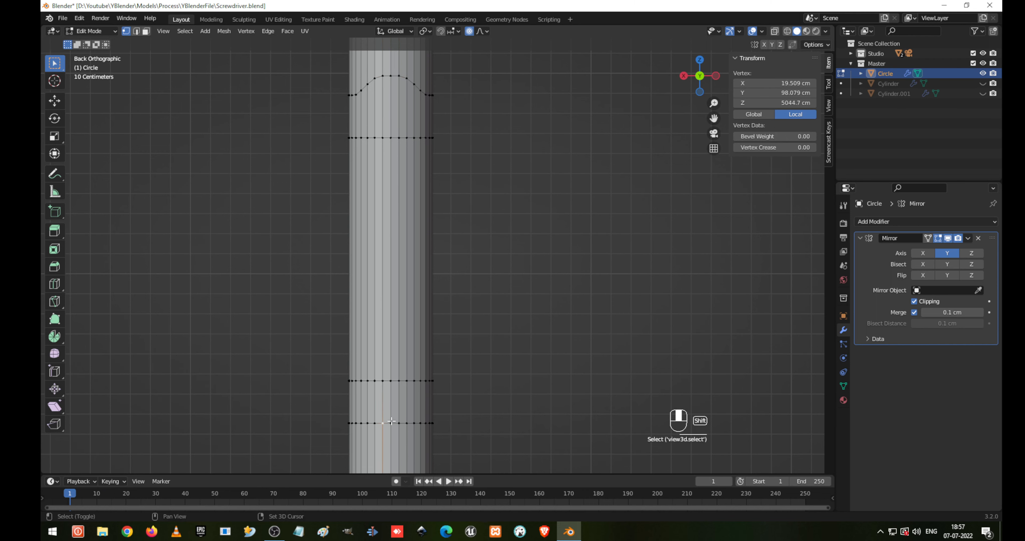
shift+click(394, 424)
shift+click(400, 423)
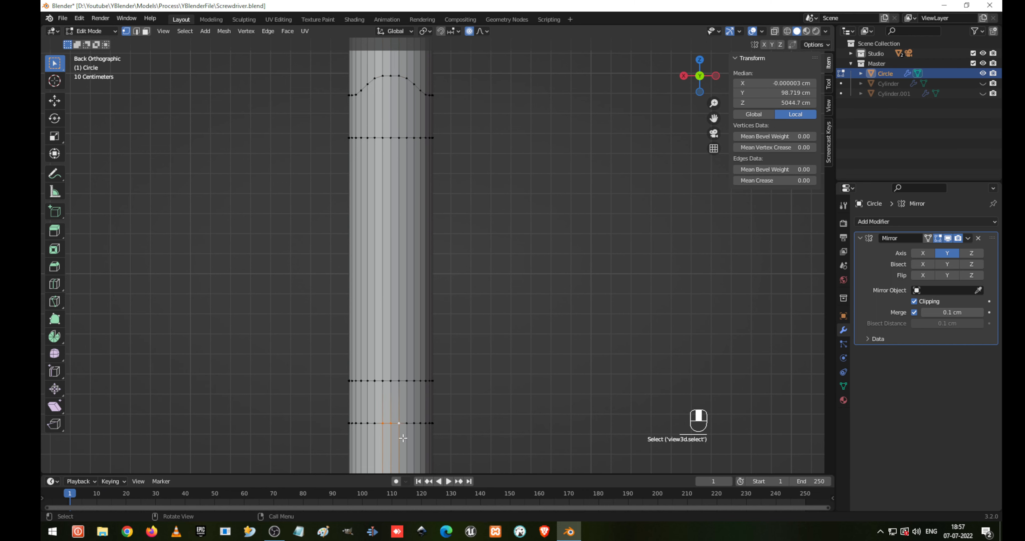
shift+middle_drag(405, 429, 412, 297)
scroll(416, 336, up, 2)
shift+click(410, 337)
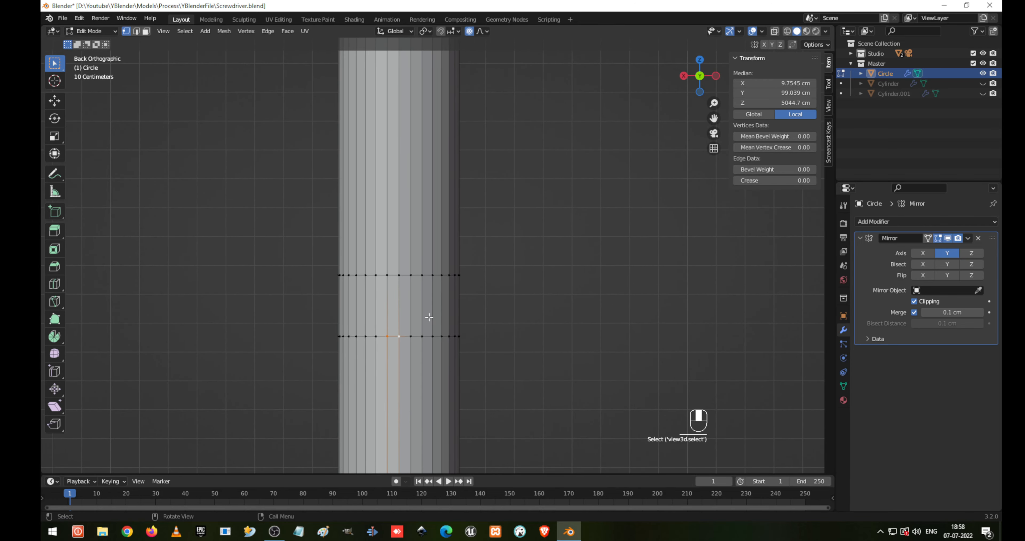
key(g)
key(z)
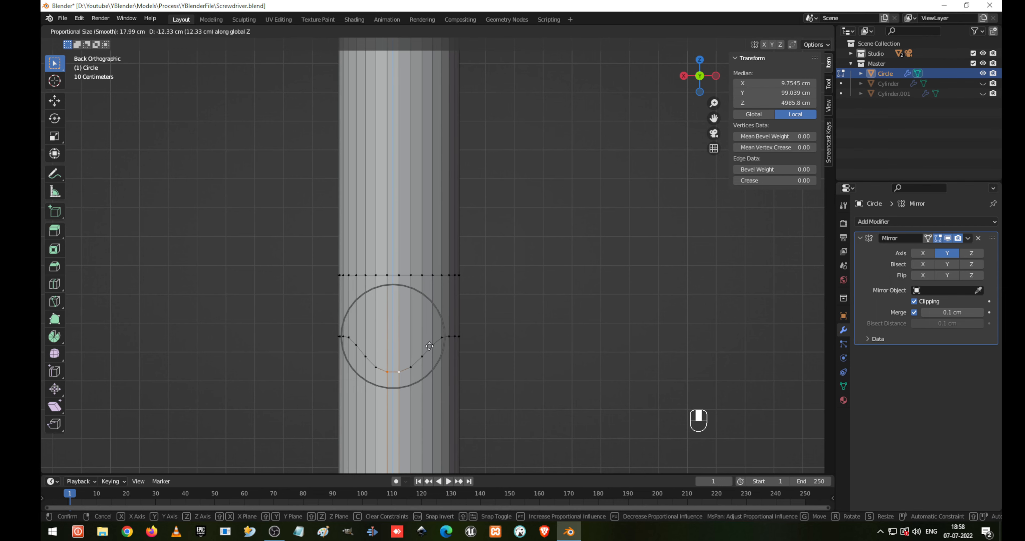
click(425, 349)
- Select the two inner straight edge loops of the shaft, between the upper and lower curved loops
scroll(427, 230, down, 4)
middle_drag(426, 230, 382, 276)
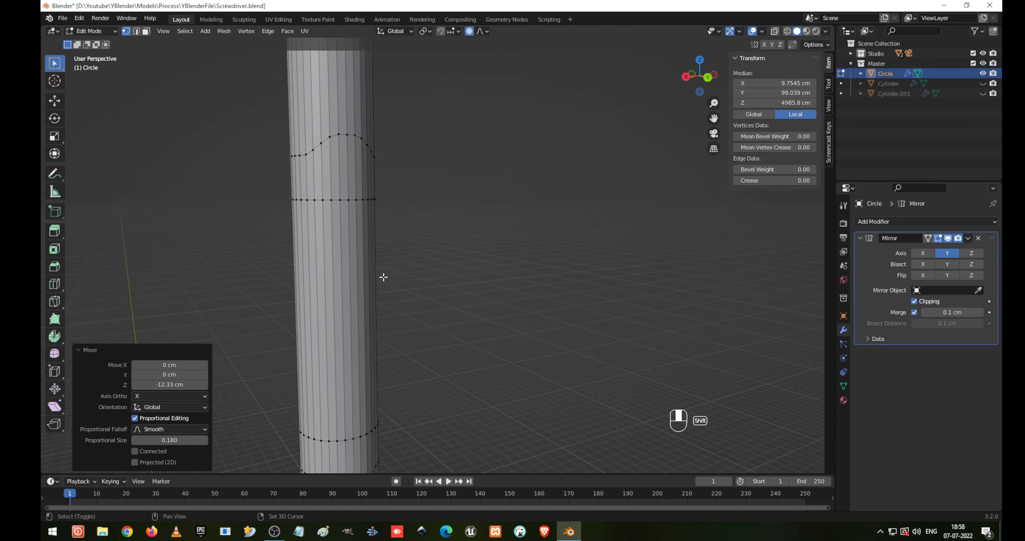
middle_drag(393, 235, 420, 223)
shift+middle_drag(448, 325, 347, 186)
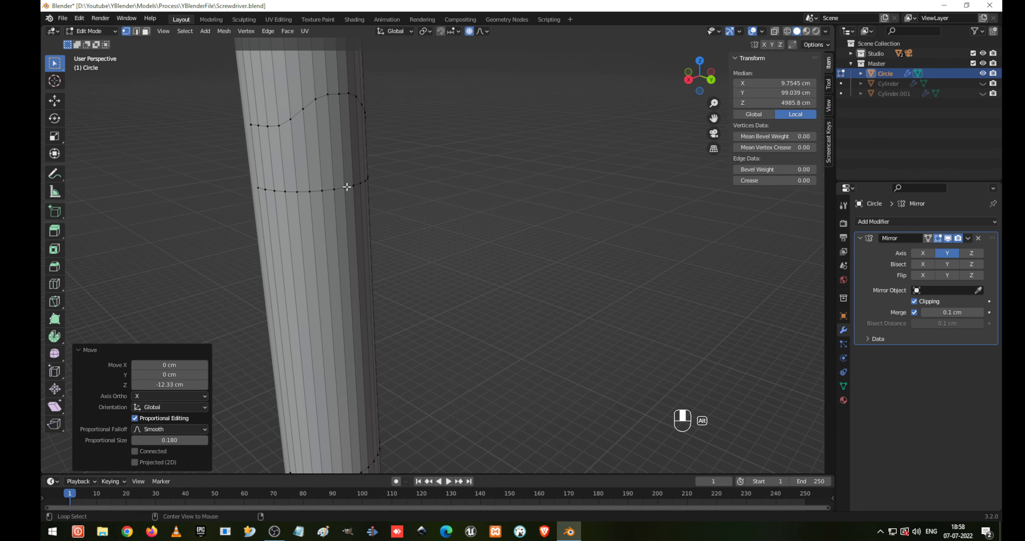
alt+click(347, 187)
scroll(347, 186, down, 5)
alt+shift+click(394, 361)
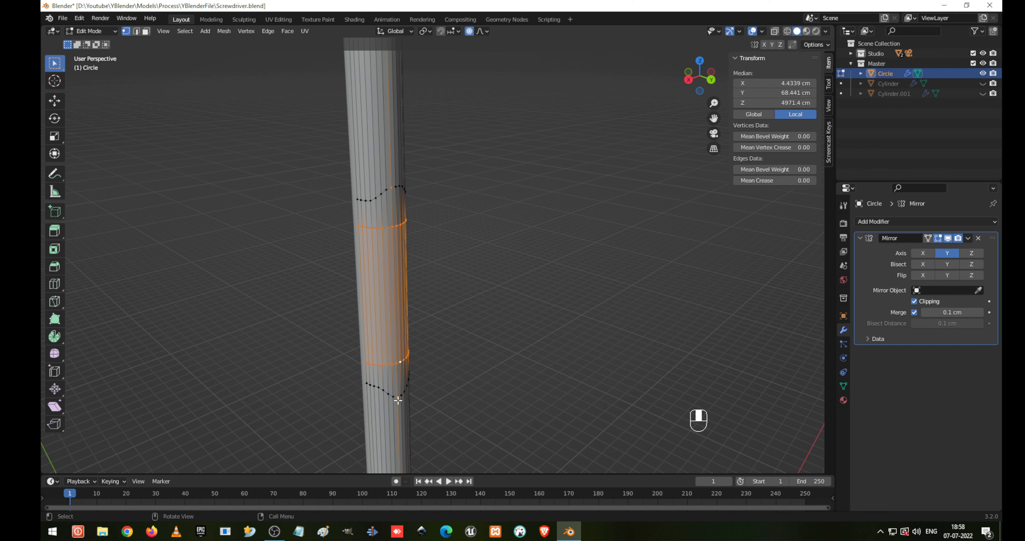
key(ctrl+z)
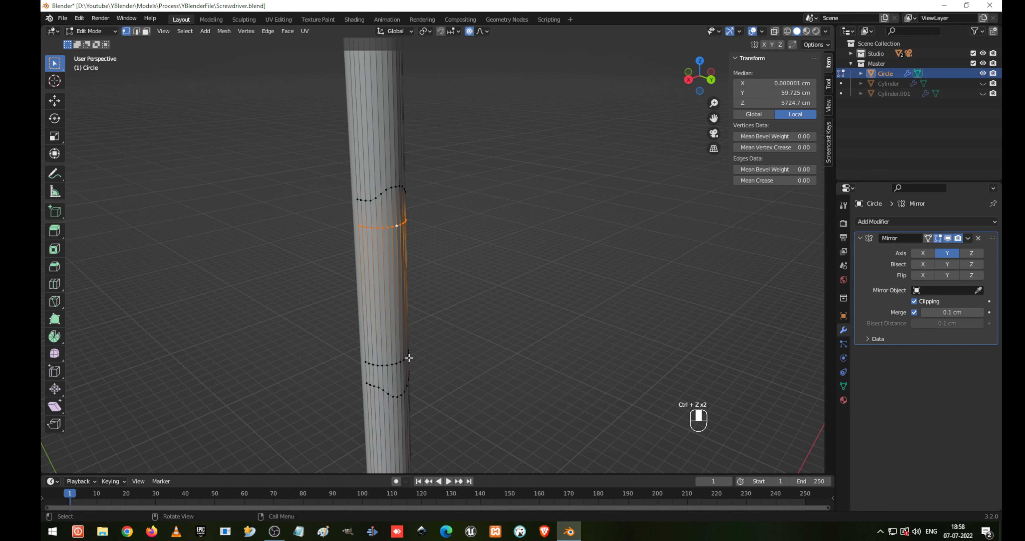
alt+shift+click(409, 359)
shift+middle_drag(409, 358, 347, 205)
scroll(363, 296, up, 1)
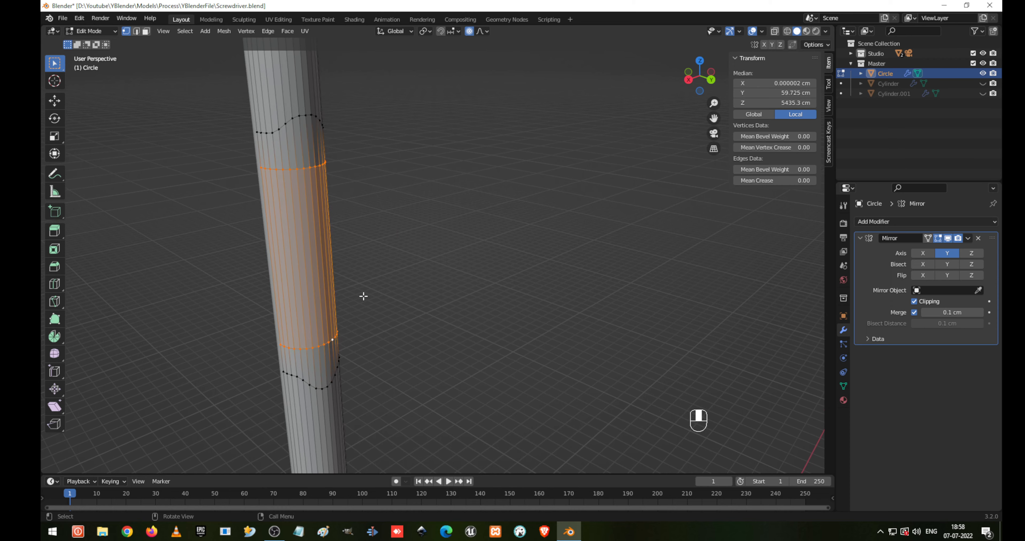
key(s)
key(z)
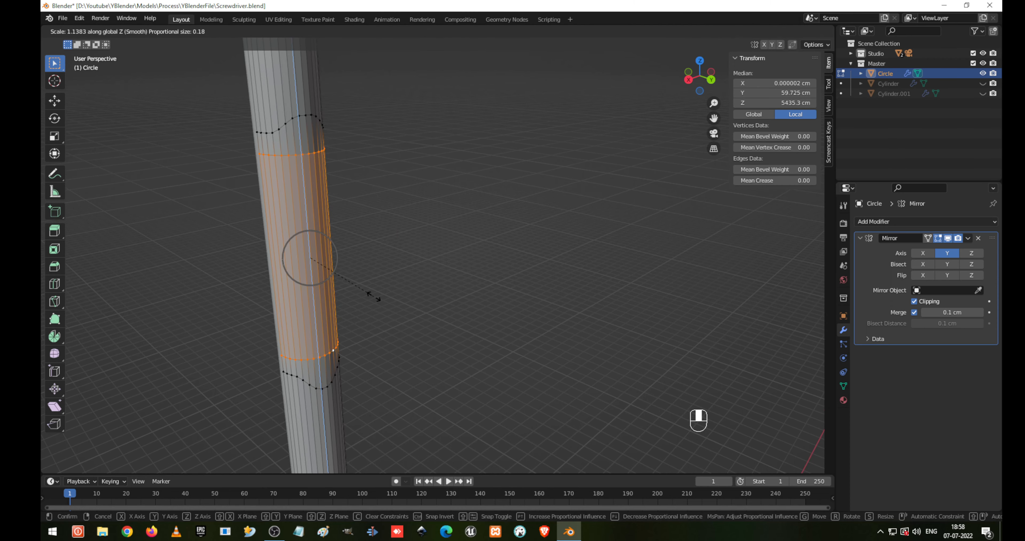
click(373, 296)
- Turn off proportional editing and scale the two inner loops apart by 1.129 along Z
key(o)
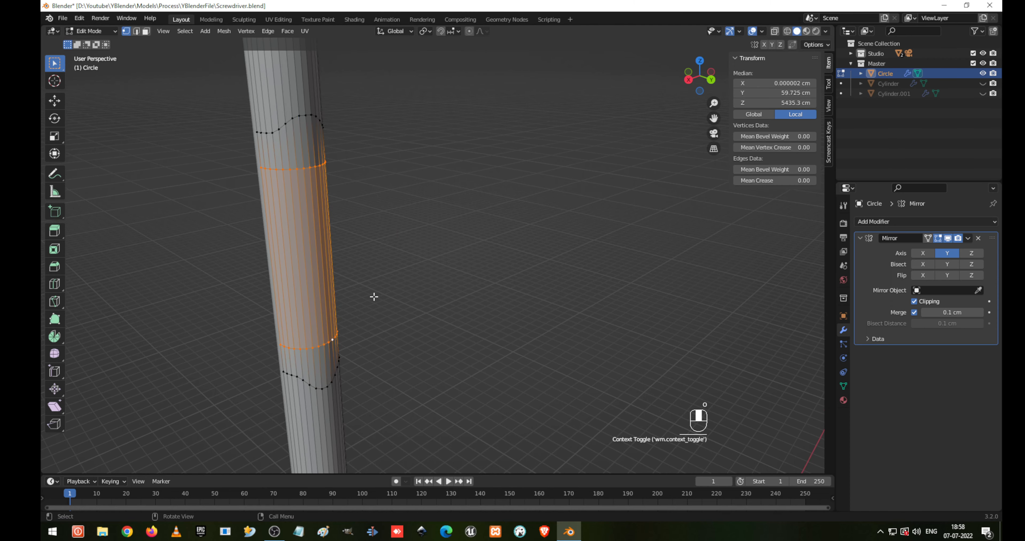
key(s)
key(z)
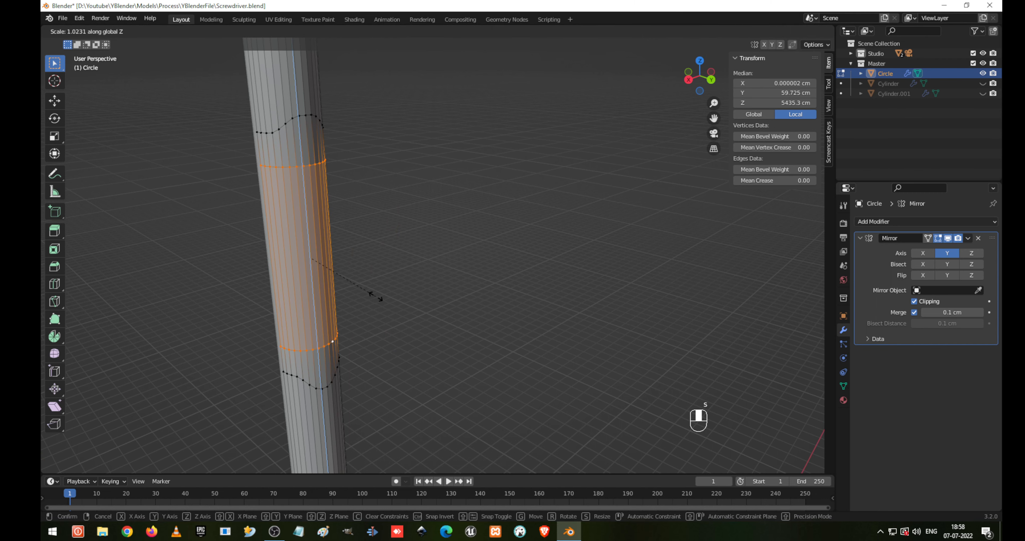
click(384, 297)
- Select the long side faces between the two inner loops, from one side of the shaft round to the other
scroll(317, 225, up, 1)
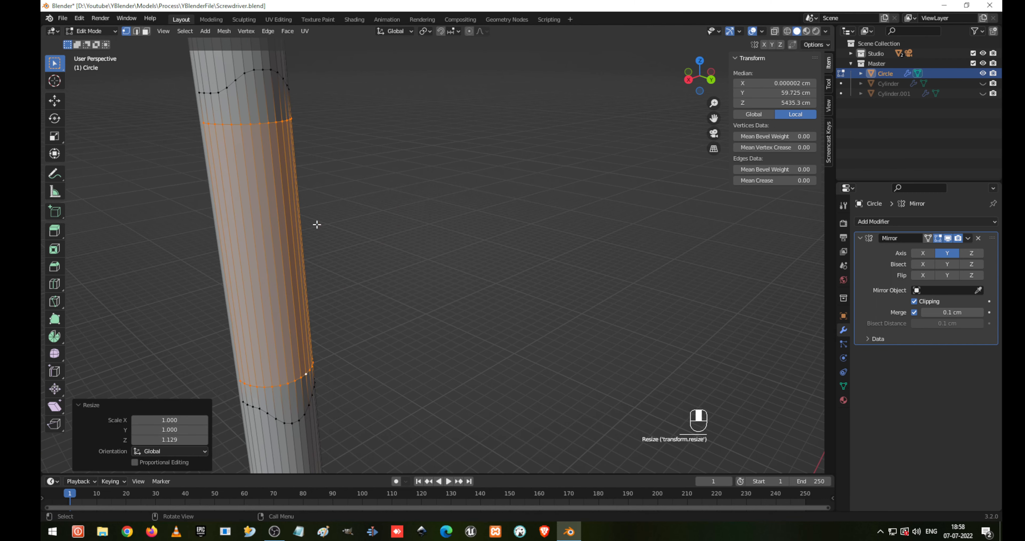
shift+middle_drag(256, 190, 333, 187)
key(3)
click(291, 162)
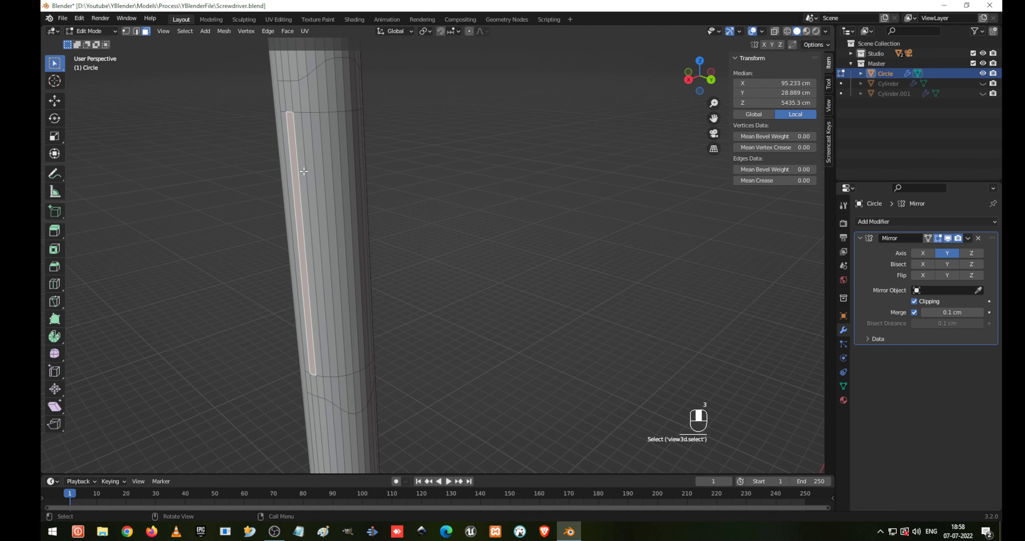
click(304, 171)
middle_drag(325, 138, 385, 227)
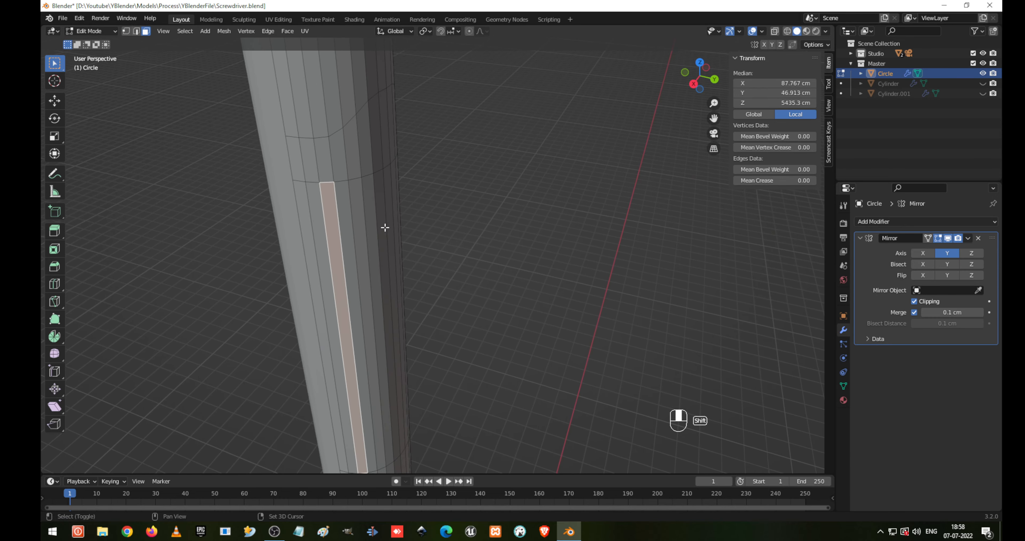
shift+click(348, 215)
middle_drag(365, 219, 203, 182)
shift+click(166, 167)
shift+click(178, 167)
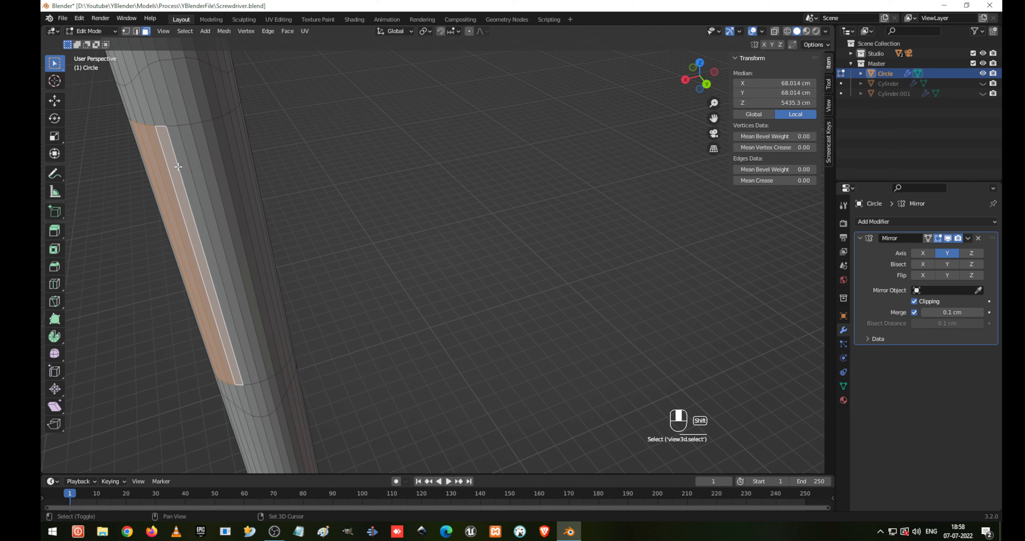
shift+click(188, 167)
middle_drag(283, 198, 269, 271)
ctrl+shift+click(278, 302)
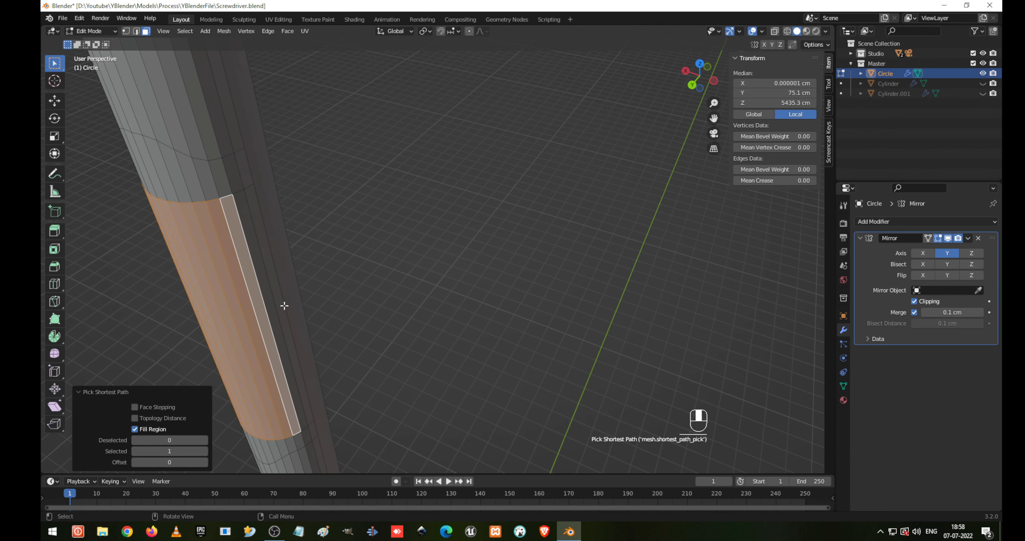
- Flatten the selected side faces by scaling them to 0 along Y
middle_drag(282, 304, 466, 345)
scroll(466, 345, down, 4)
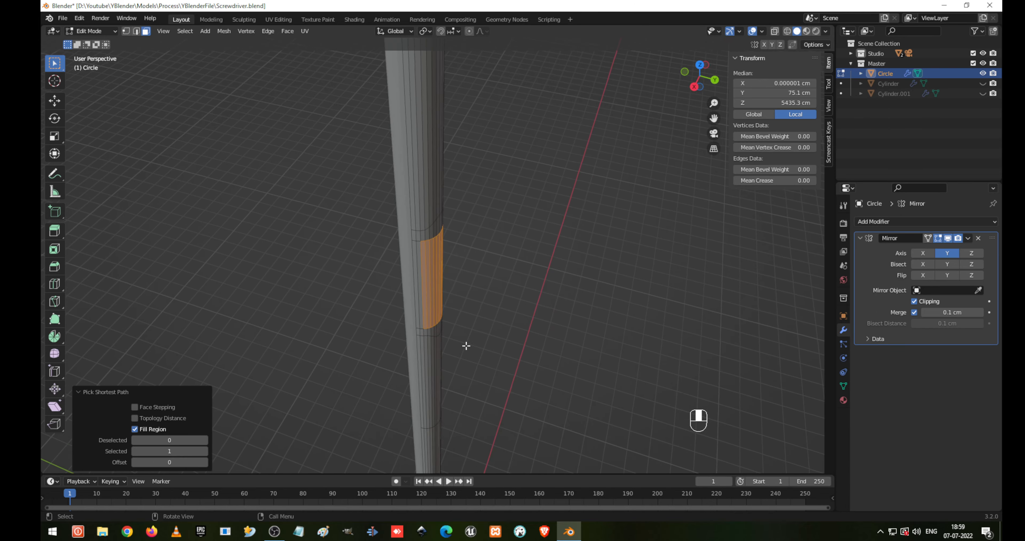
scroll(466, 345, up, 2)
text(sy)
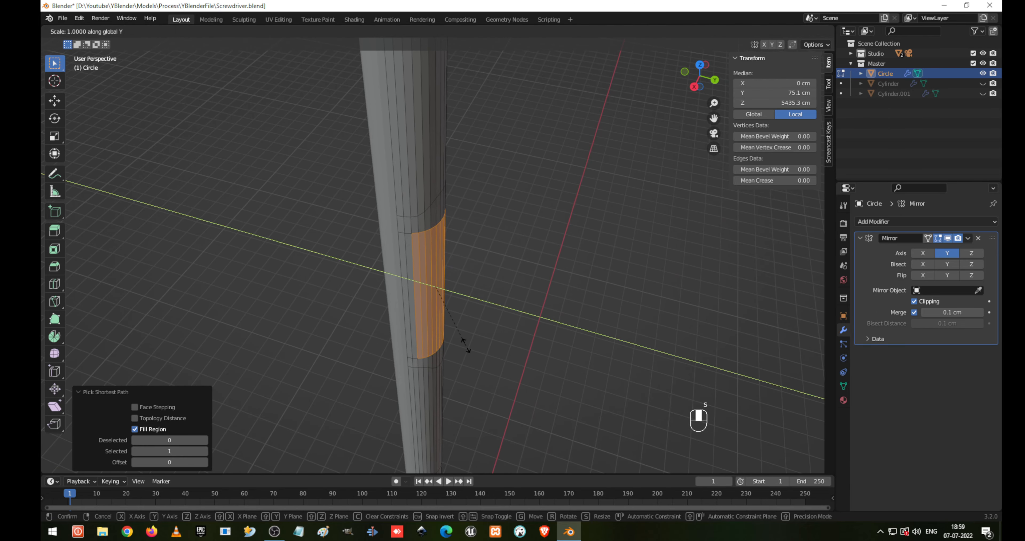
text(0)
key(Return)
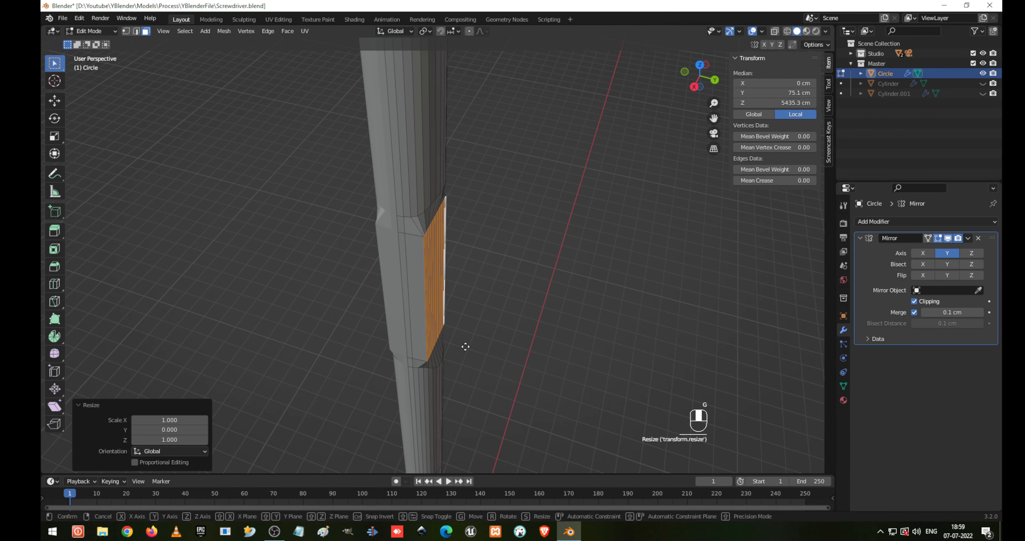
- Move the flattened faces about 8.9 cm inward along negative Y to form the recess
key(g)
key(y)
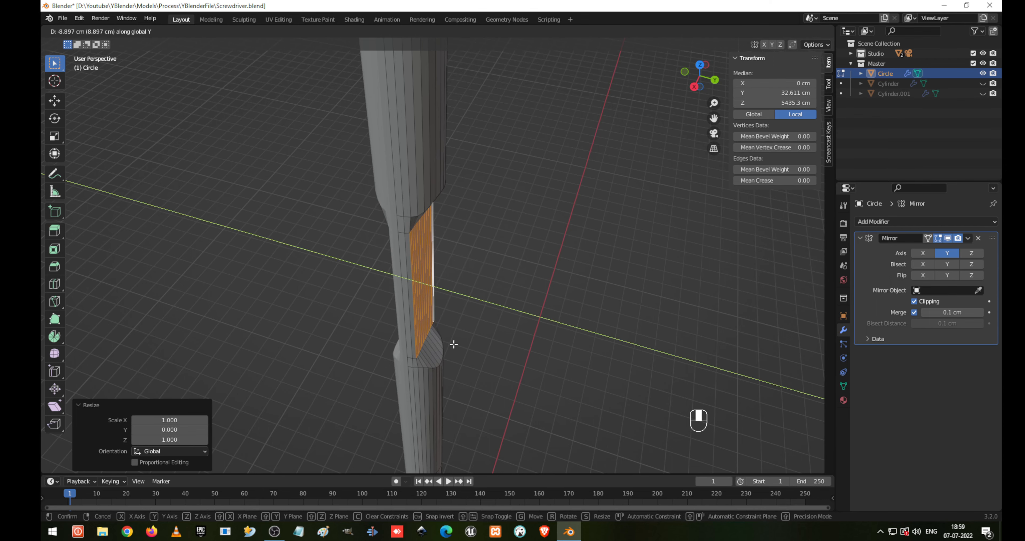
click(451, 345)
scroll(400, 300, up, 5)
middle_drag(374, 293, 408, 208)
scroll(438, 187, down, 4)
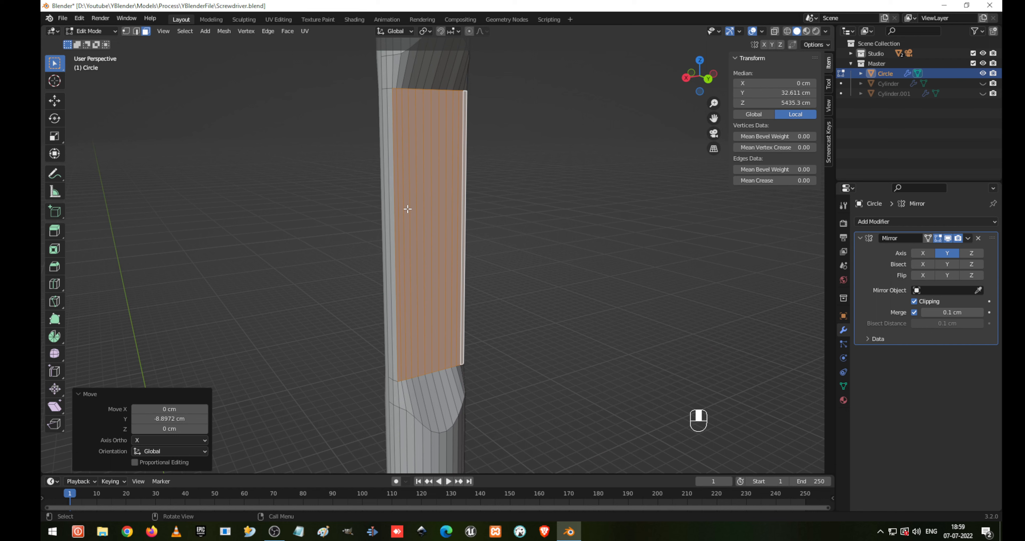
key(s)
key(z)
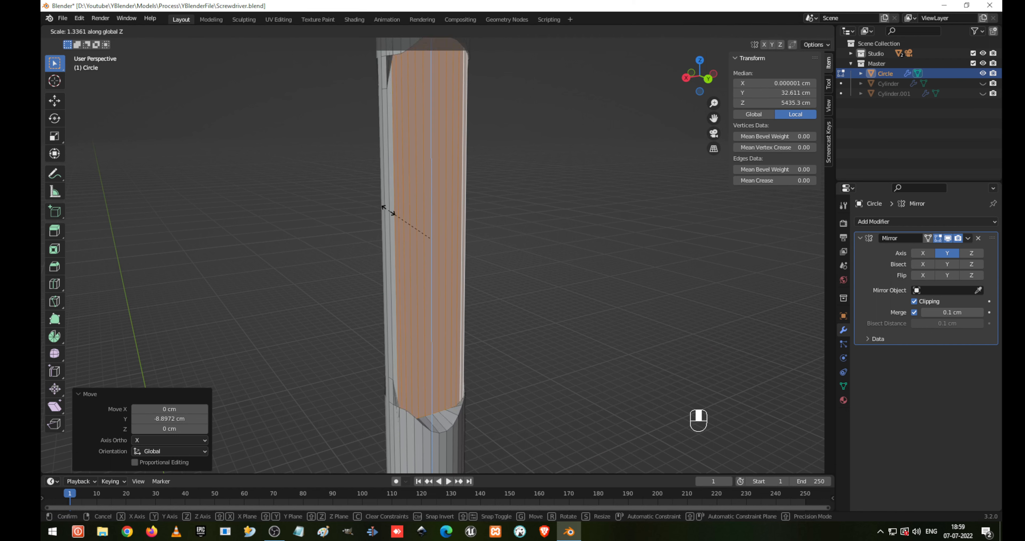
key(Escape)
- Lengthen the recessed faces by scaling them by 1.076 along Z
key(s)
key(z)
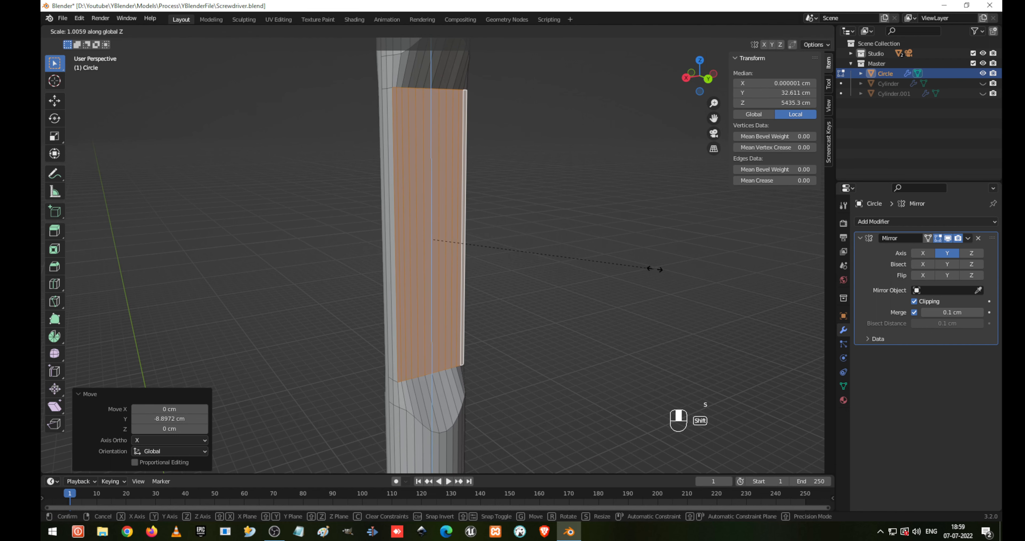
click(799, 276)
- Return the shaft to Object Mode and give it a subdivision surface of level 3
mouse_move(595, 242)
middle_down()
mouse_move(545, 242)
mouse_move(601, 236)
middle_up()
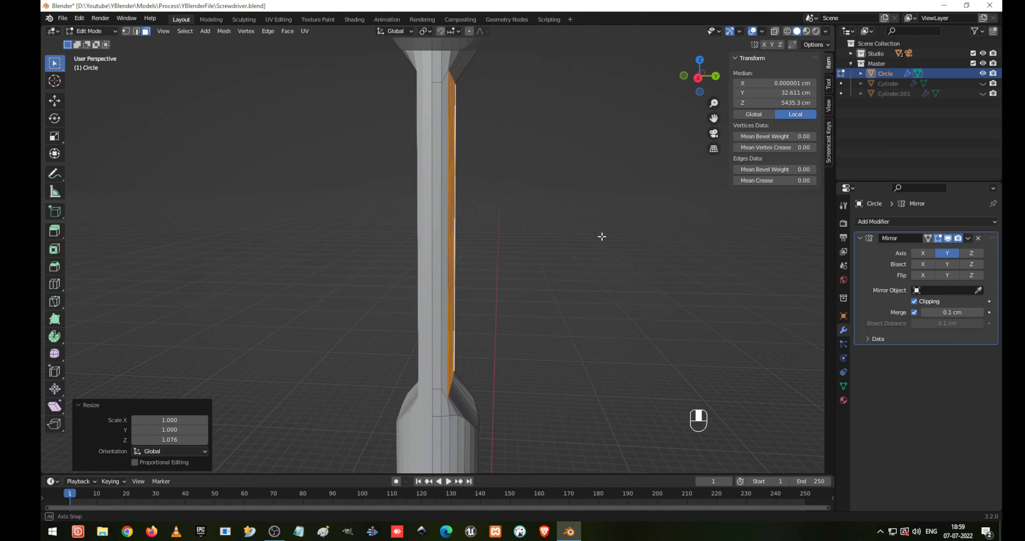
key(Tab)
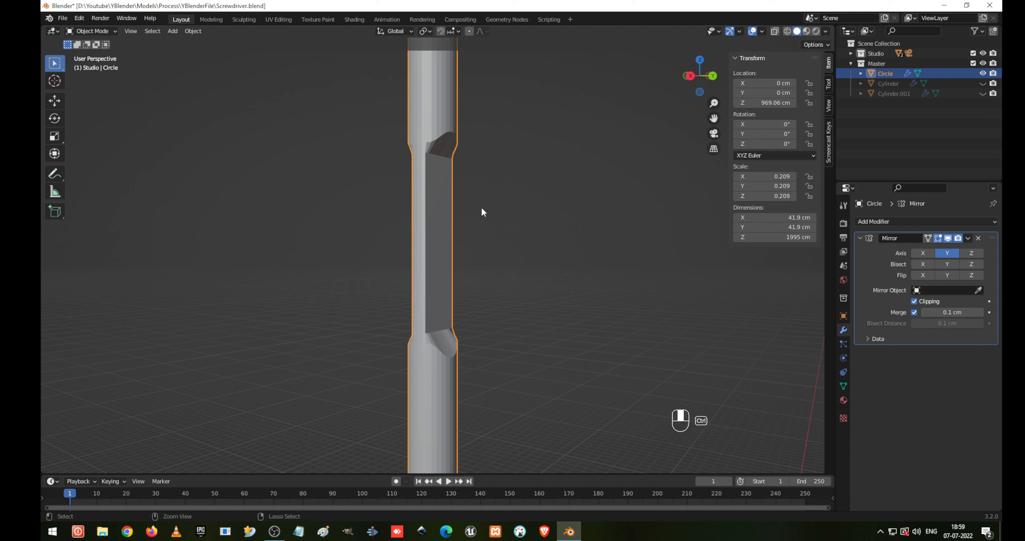
key(ctrl+3)
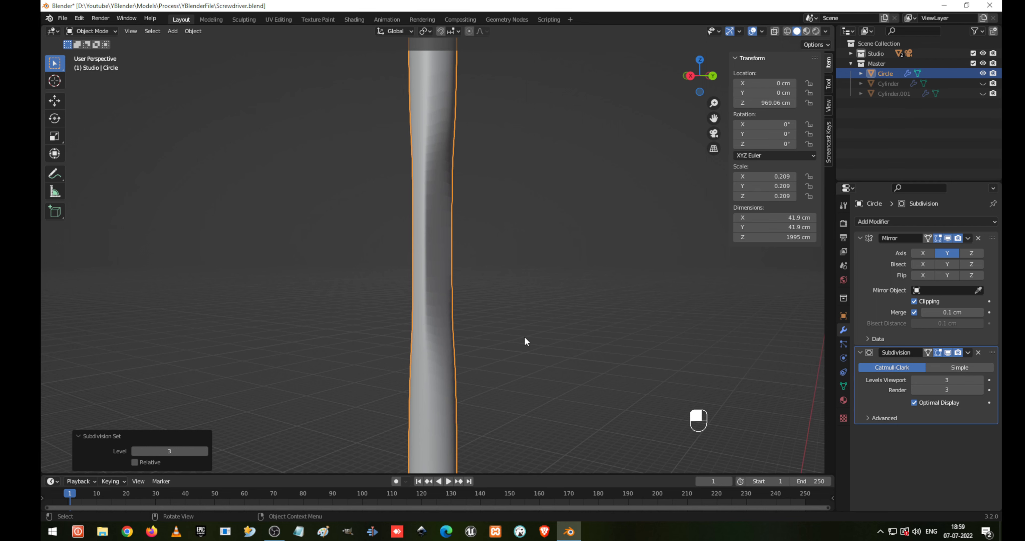
- Reopen the shaft for mesh editing and hide the Subdivision and Mirror modifiers' effects in Edit Mode
key(Tab)
scroll(493, 326, up, 2)
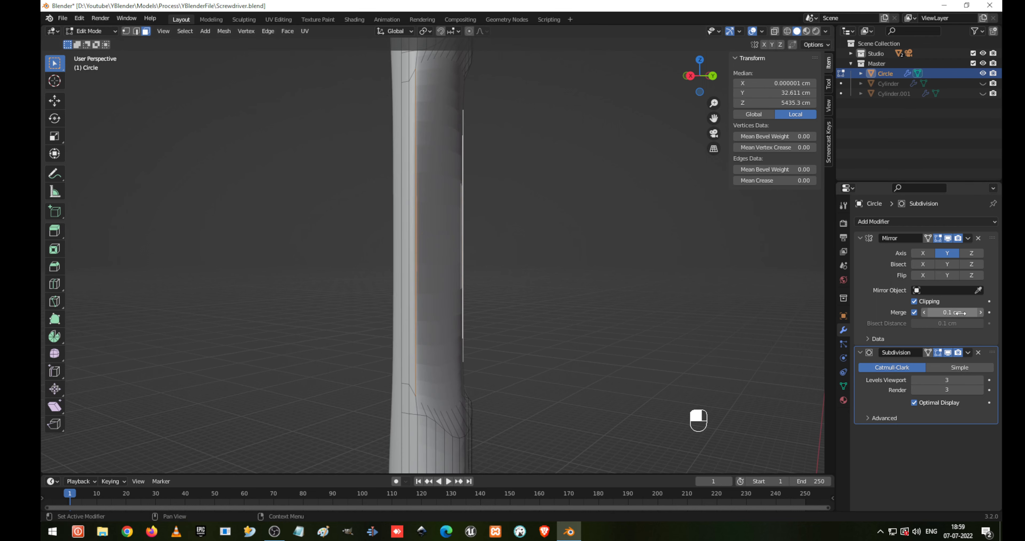
click(939, 352)
click(938, 239)
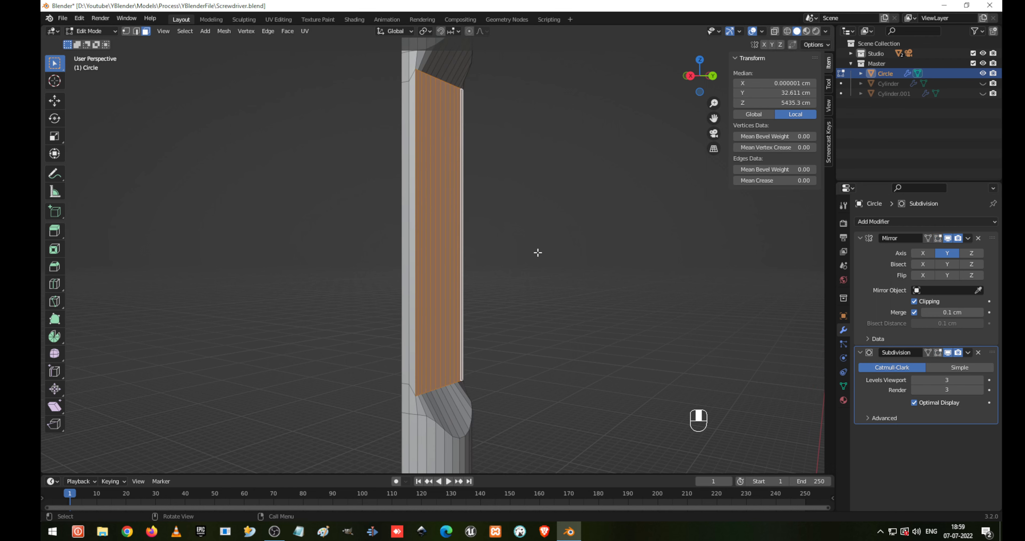
middle_drag(402, 146, 437, 224)
key(1)
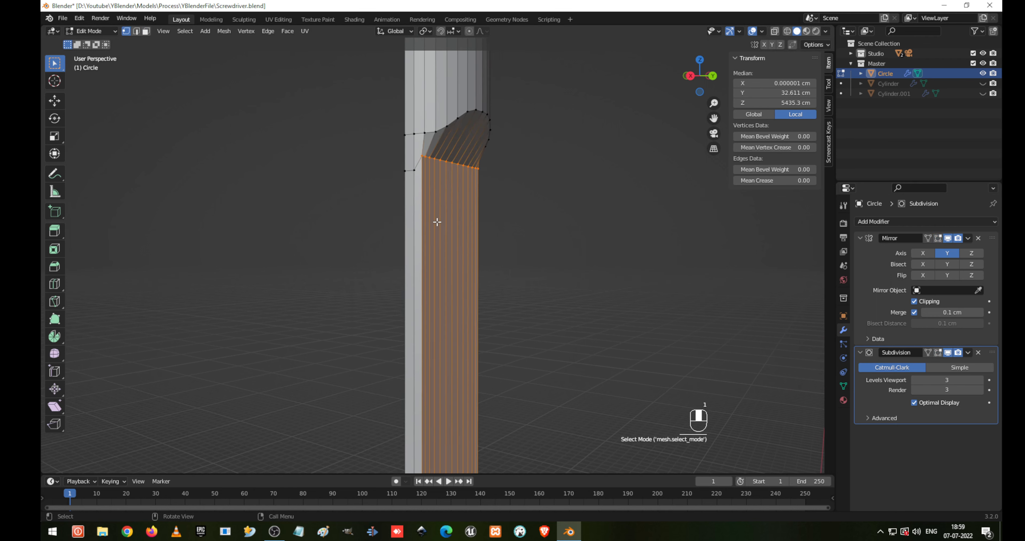
click(427, 139)
middle_drag(503, 157, 438, 226)
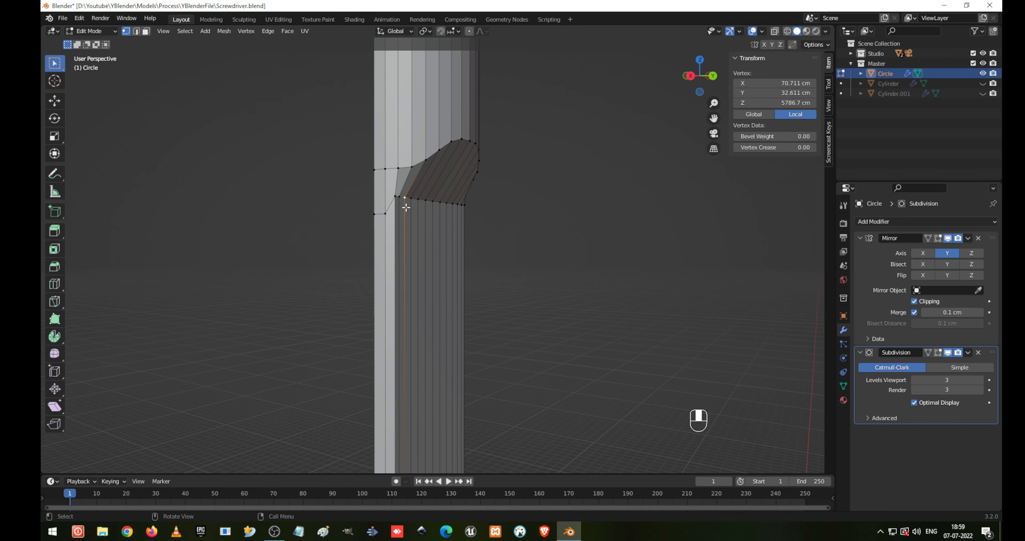
key(3)
click(395, 193)
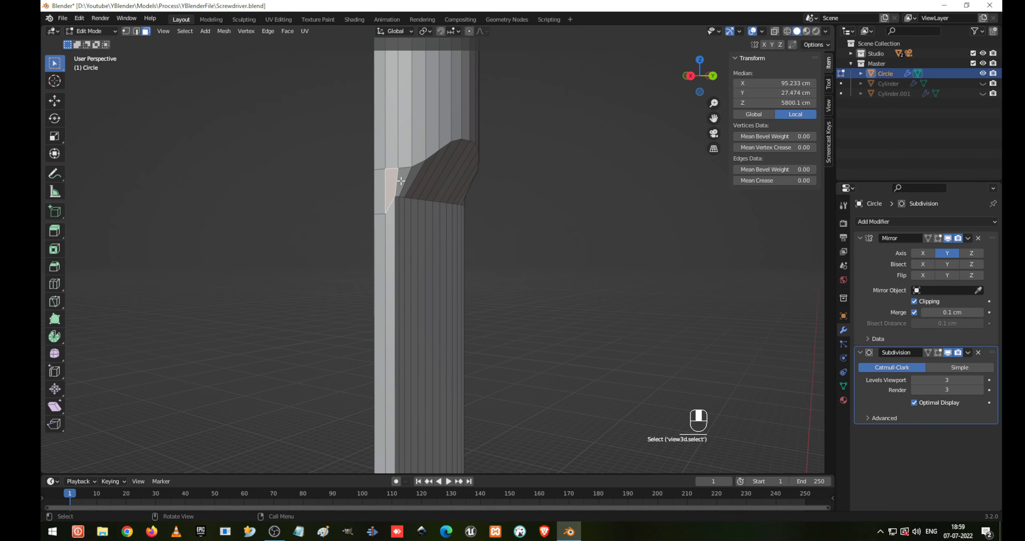
- Select the upper curved edge loop above the recess, leaving out its straight edges at both ends
key(2)
shift+click(405, 169)
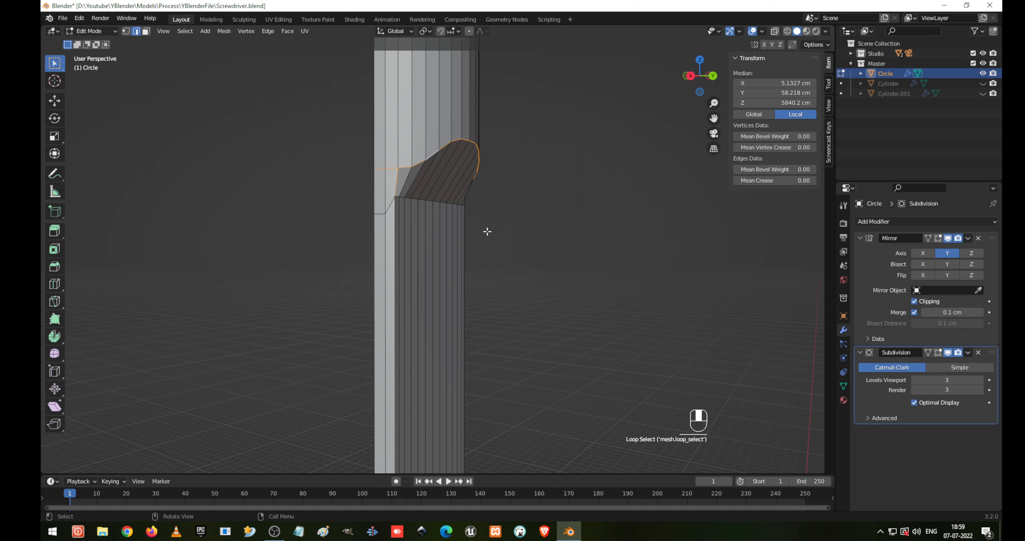
key(c)
middle_click(377, 161)
right_click(402, 167)
mouse_move(549, 234)
middle_down()
mouse_move(392, 217)
mouse_move(492, 214)
mouse_move(469, 306)
mouse_move(504, 139)
middle_up()
key(c)
right_click(433, 172)
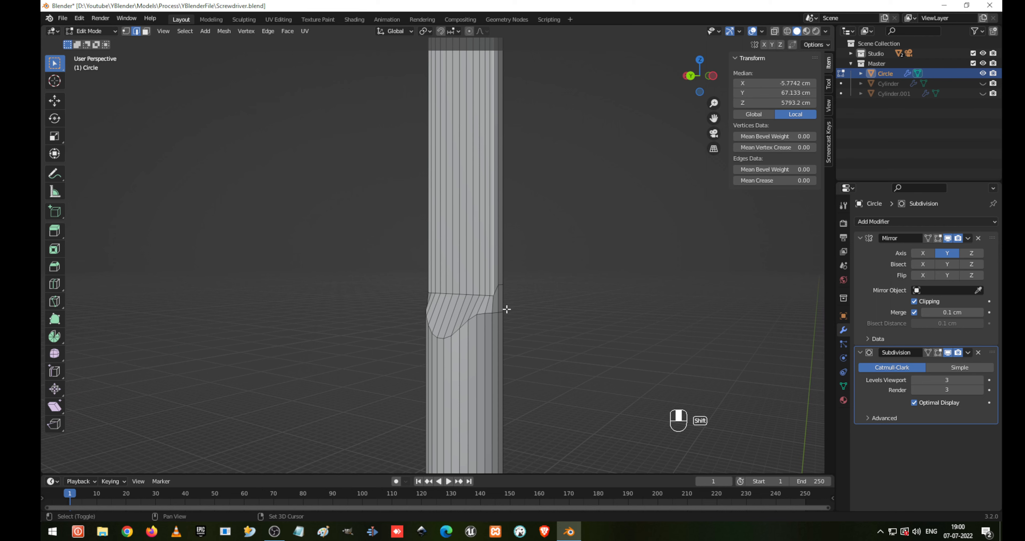
- Add the lower curved edge loop below the recess to the selection, leaving out its straight end edges
middle_drag(506, 309, 536, 338)
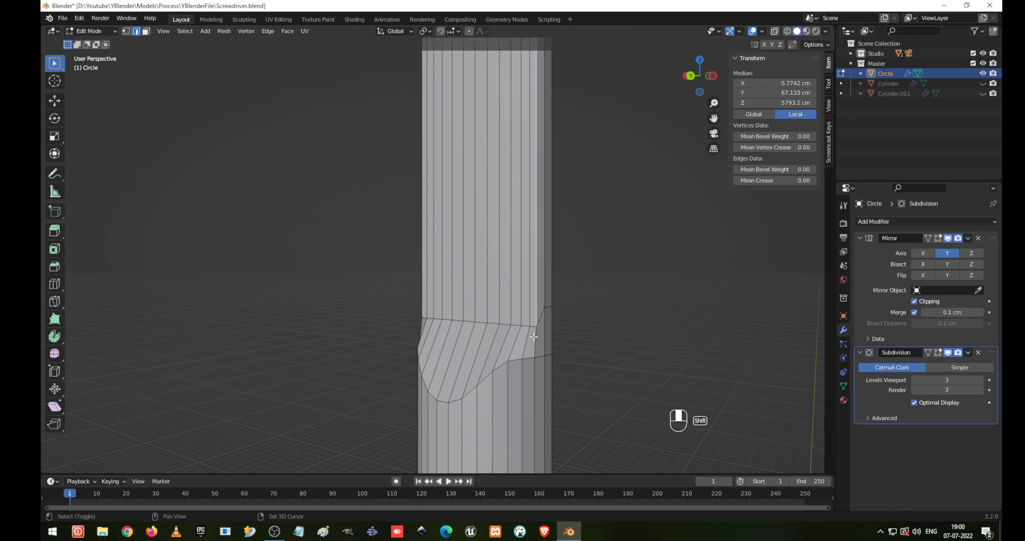
shift+click(528, 354)
alt+shift+click(520, 357)
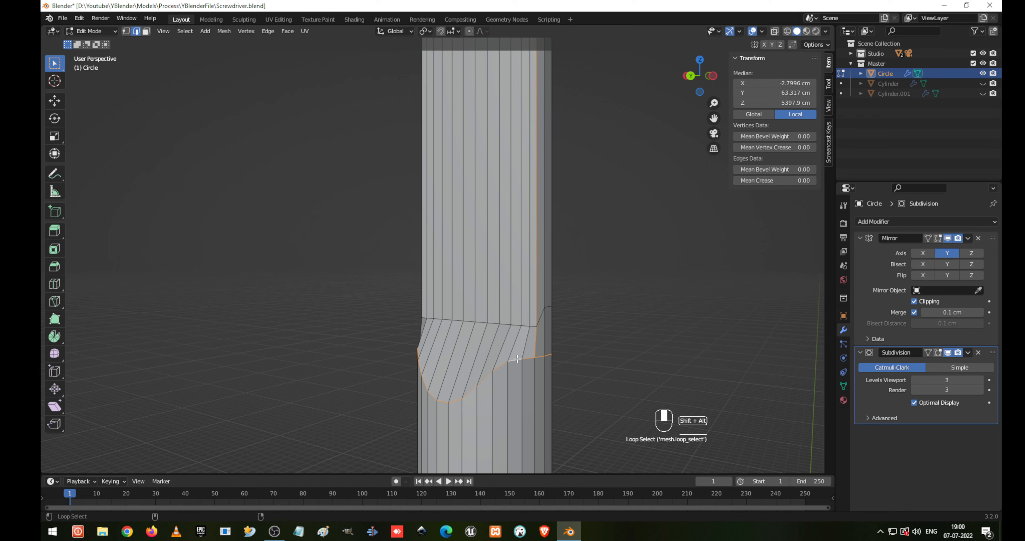
key(c)
right_click(554, 363)
middle_drag(413, 349, 517, 336)
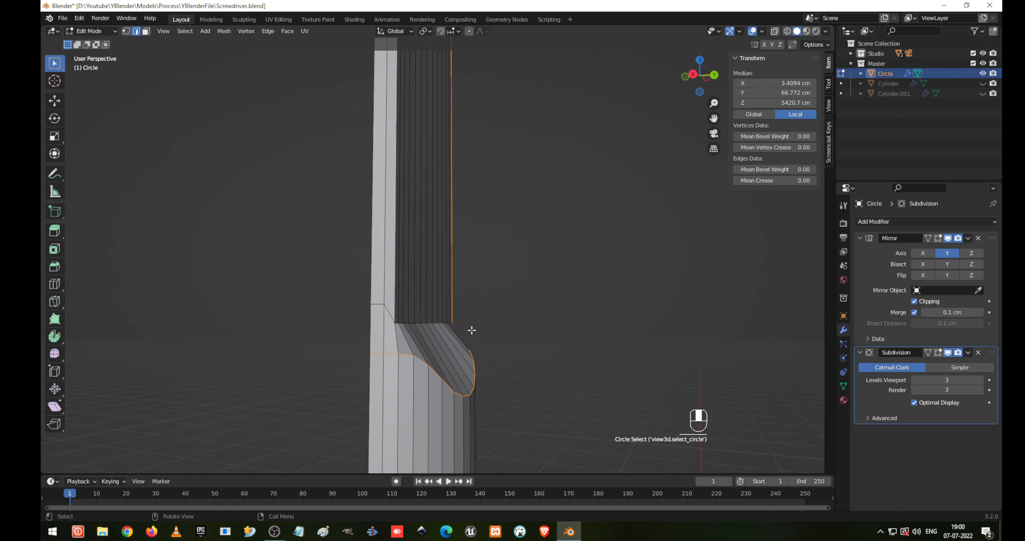
key(c)
middle_click(371, 355)
right_click(372, 354)
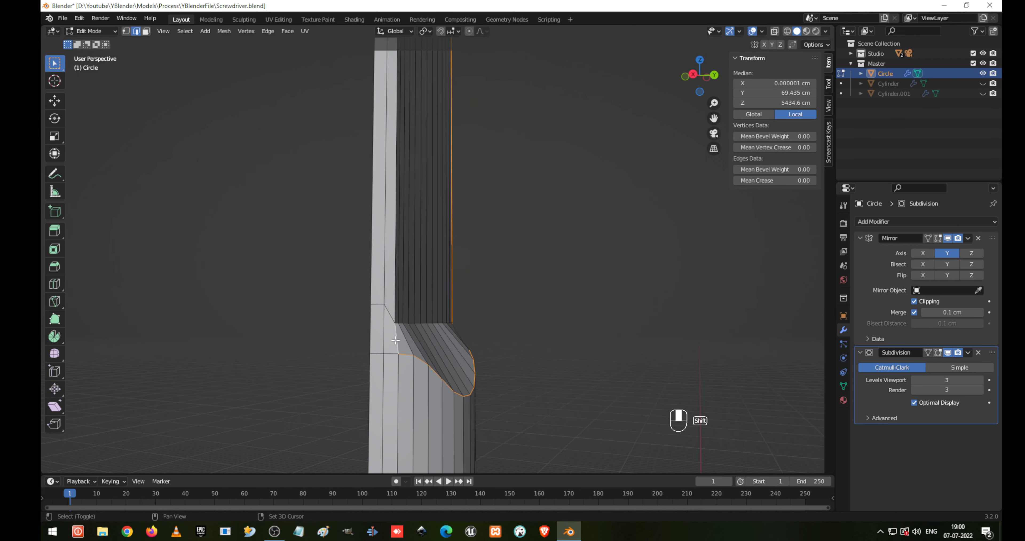
middle_drag(393, 314, 375, 256)
scroll(375, 255, up, 2)
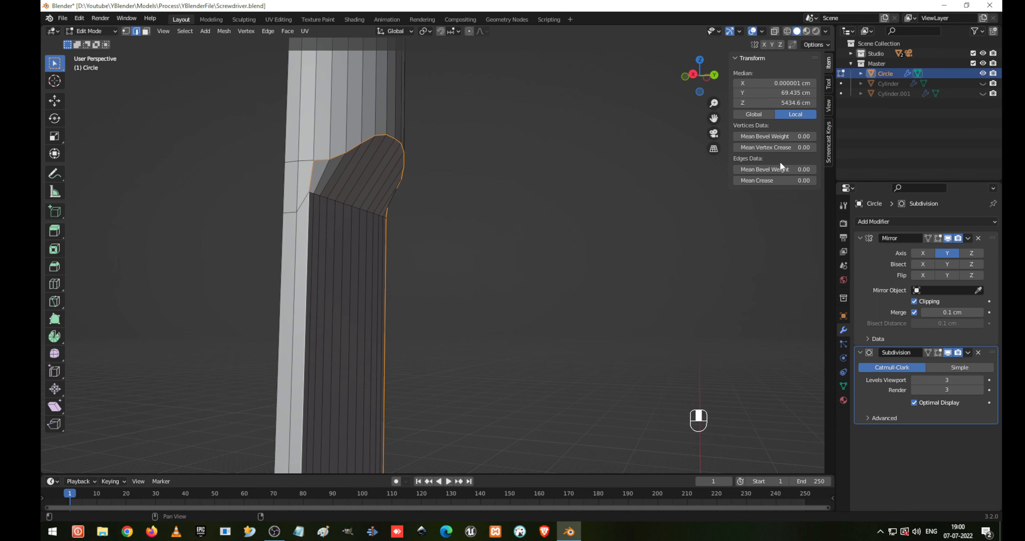
- Give the selected recess edge loops a mean bevel weight of 1.00 and add a Bevel modifier to the shaft
drag(768, 170, 816, 169)
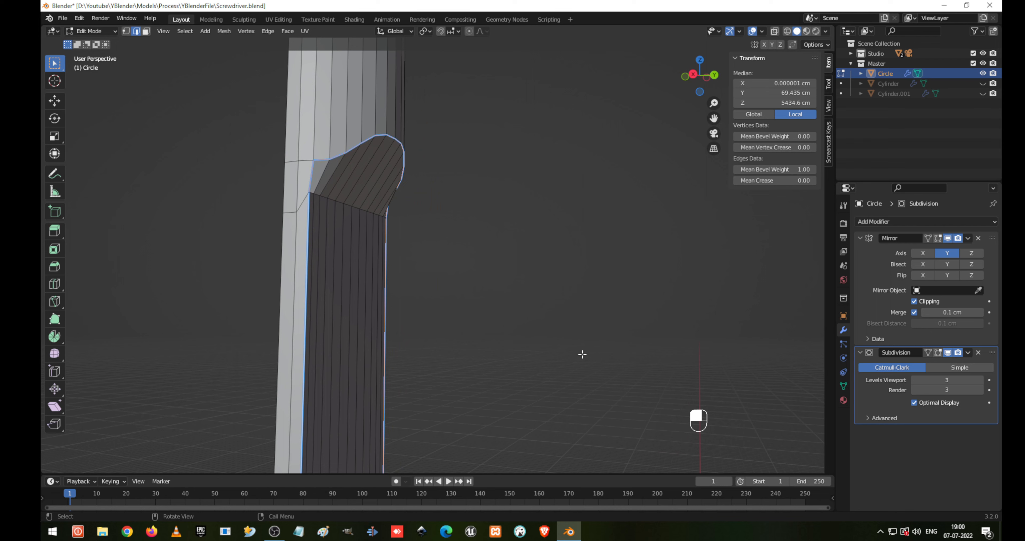
click(924, 220)
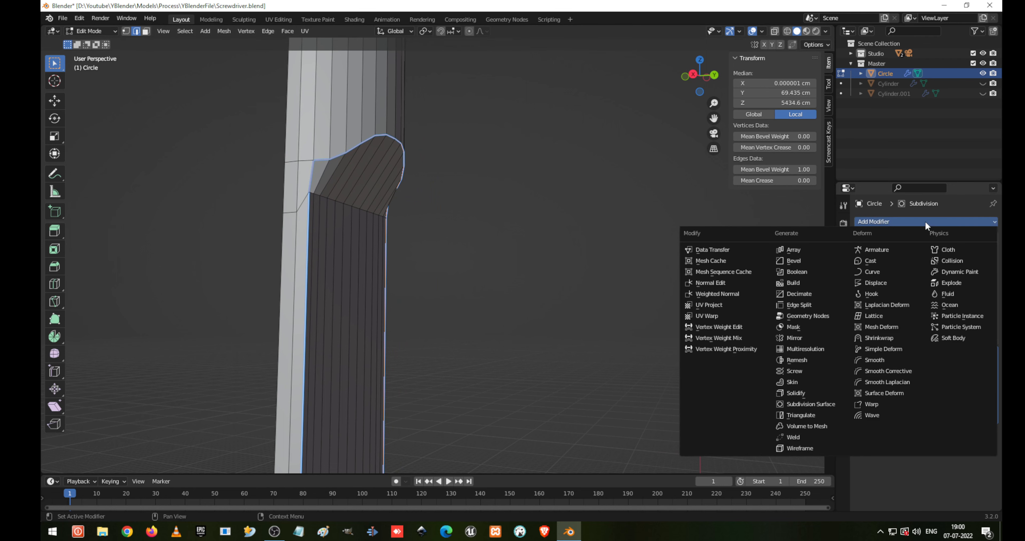
click(792, 258)
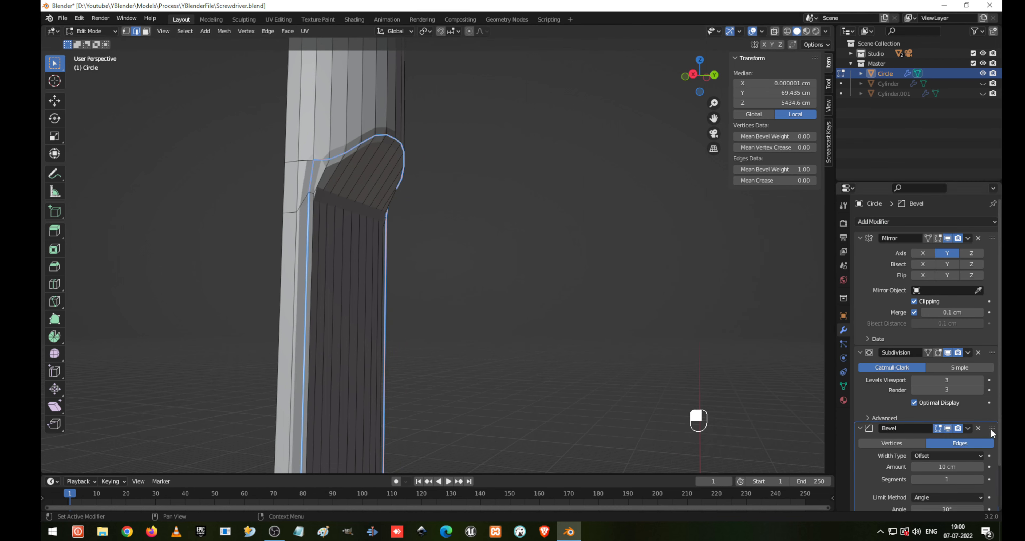
- Return the shaft to Object Mode and reorder its Bevel modifier between the Mirror and Subdivision modifiers
key(Tab)
key(KP_Decimal)
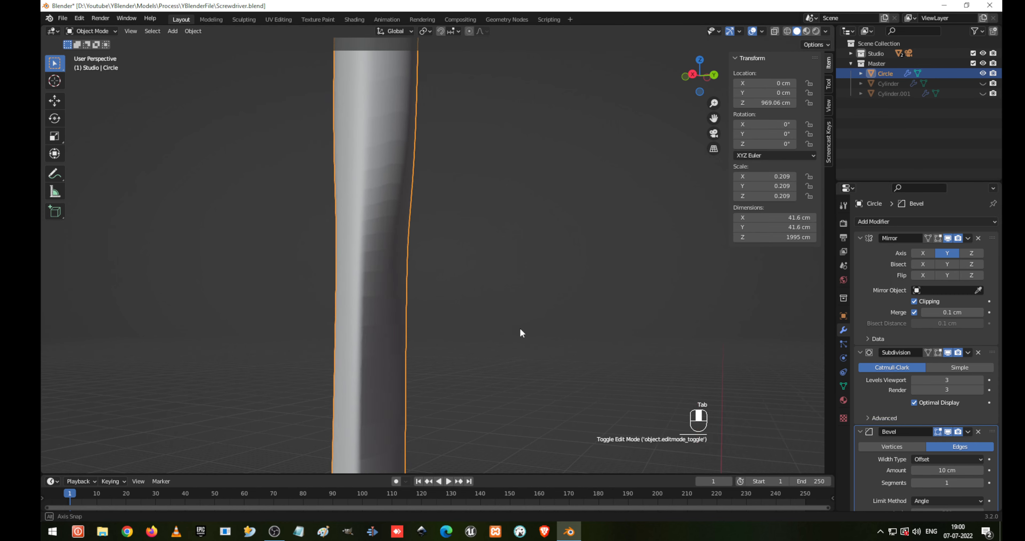
drag(990, 428, 994, 338)
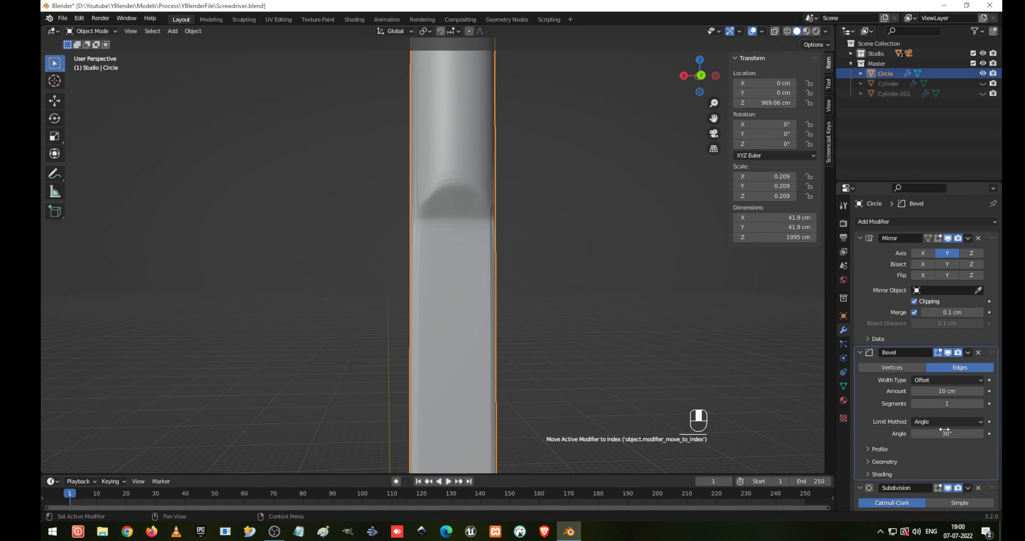
- Limit the shaft's bevel by Weight and set it to 3 segments
click(955, 379)
click(940, 422)
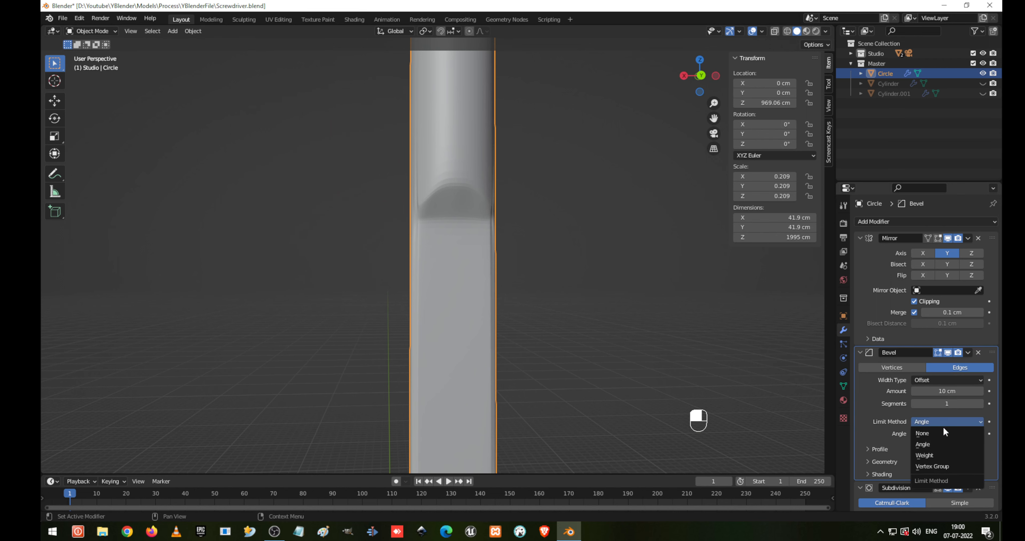
click(940, 458)
middle_drag(485, 296, 569, 294)
click(982, 403)
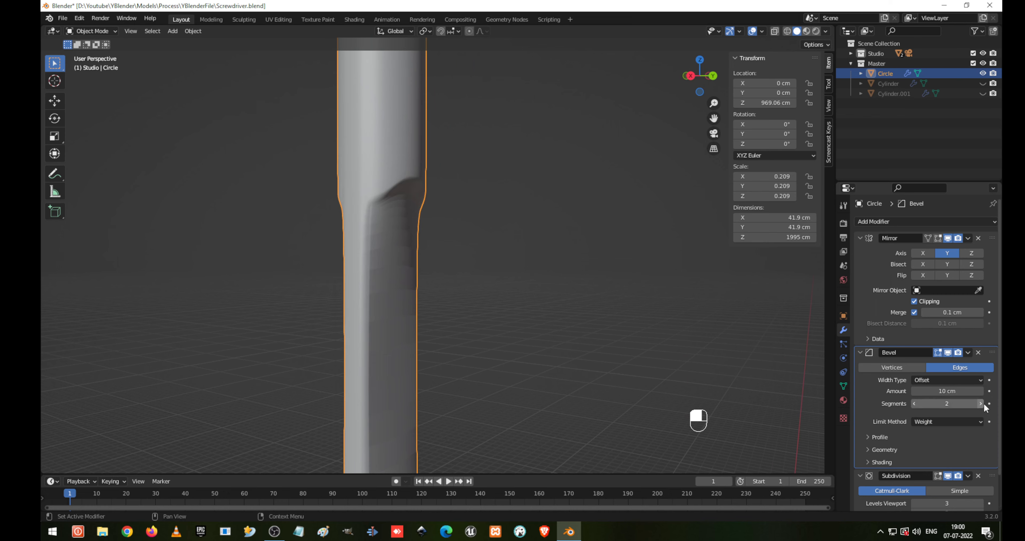
click(981, 403)
- Shade the shaft smooth
middle_drag(490, 312, 430, 306)
right_click(454, 257)
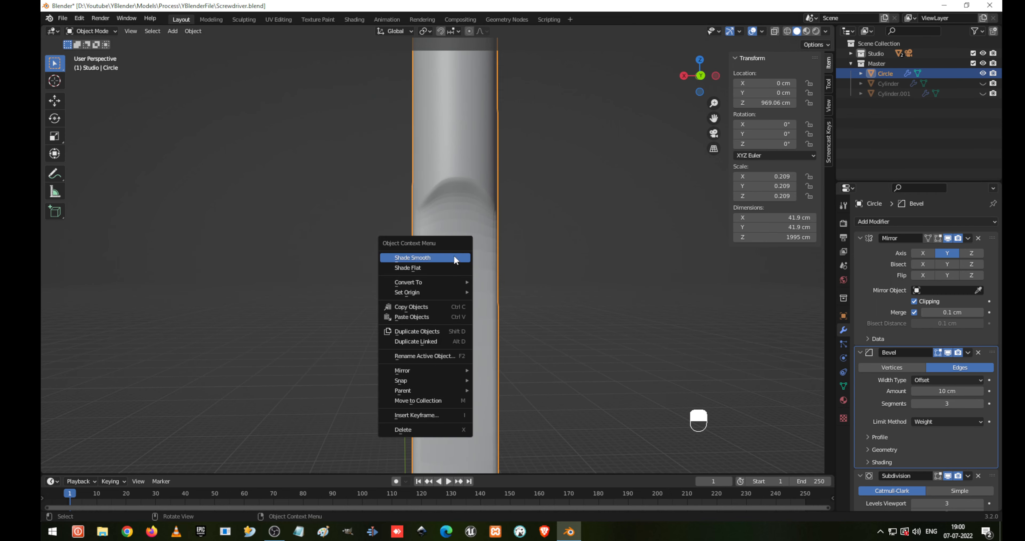
click(453, 258)
middle_drag(453, 258, 490, 237)
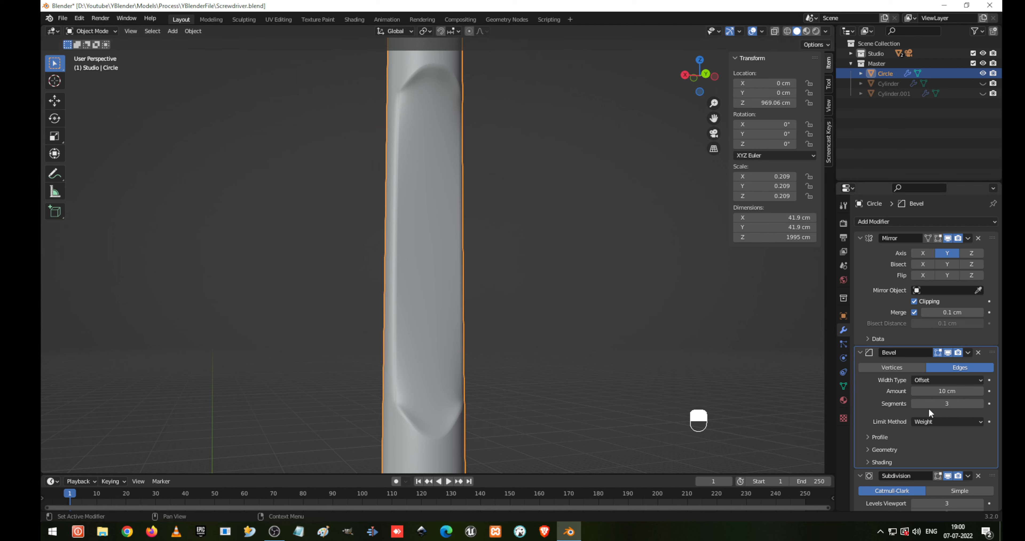
scroll(909, 453, down, 2)
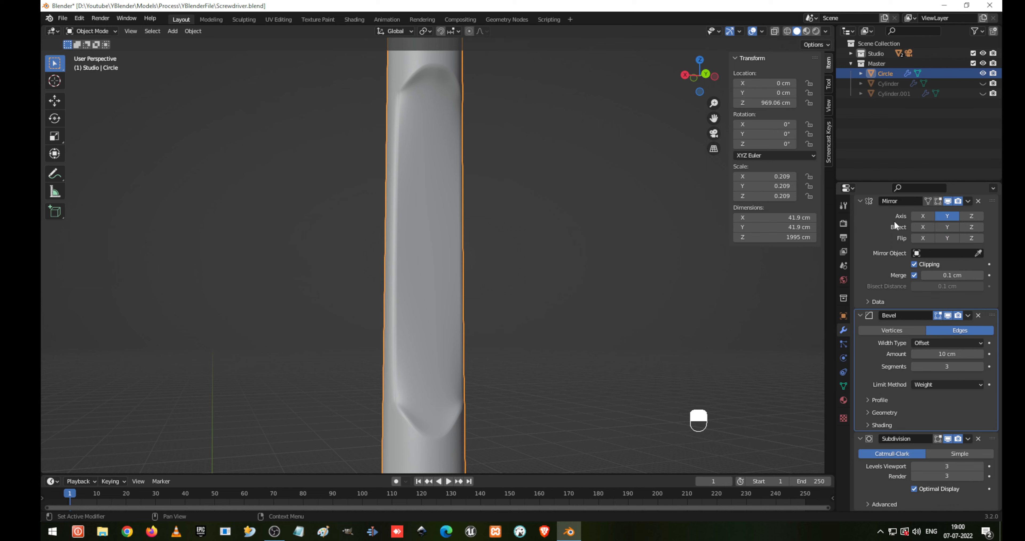
scroll(894, 222, up, 2)
- Reopen the shaft for mesh editing and raise one corner vertex of the recess's lower curve about 4 cm along Z
middle_drag(738, 277, 407, 304)
key(Tab)
scroll(408, 305, up, 2)
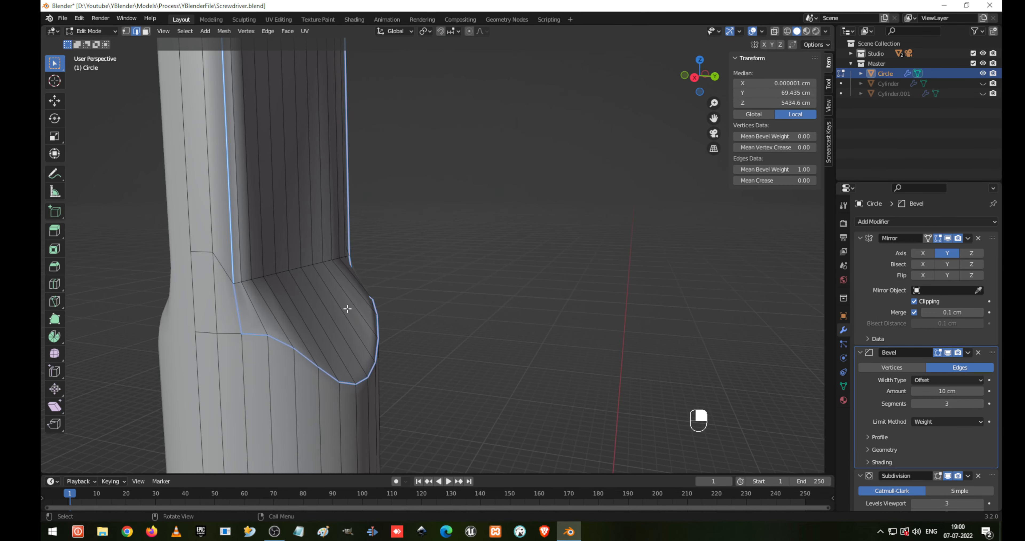
shift+middle_drag(259, 318, 334, 279)
scroll(291, 314, up, 1)
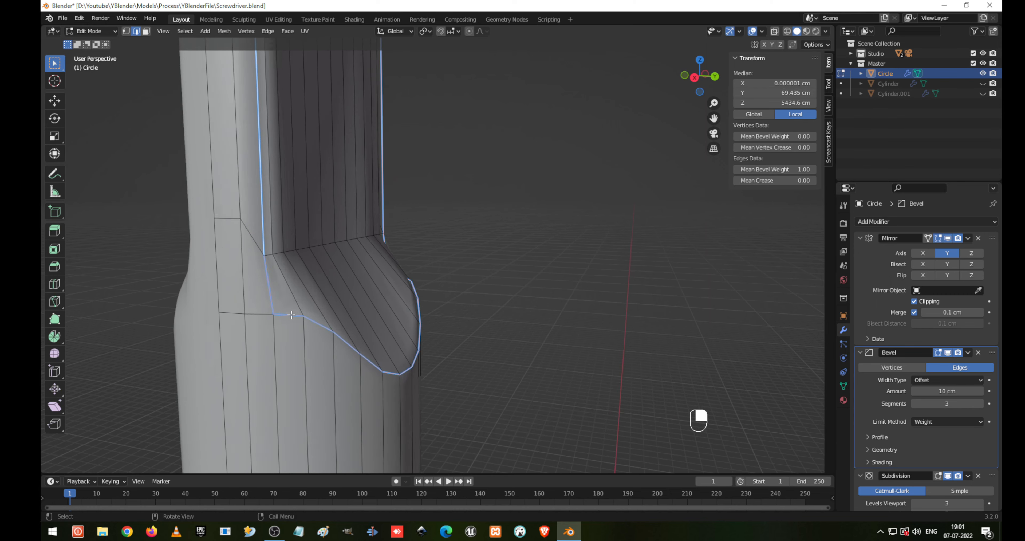
middle_drag(363, 242, 553, 337)
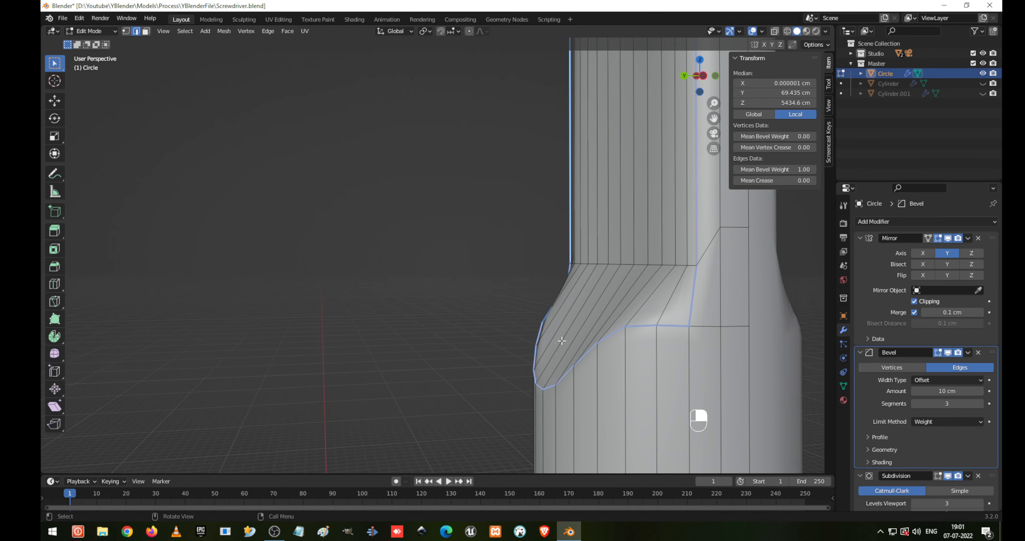
key(1)
click(626, 328)
middle_drag(627, 328, 724, 302)
key(g)
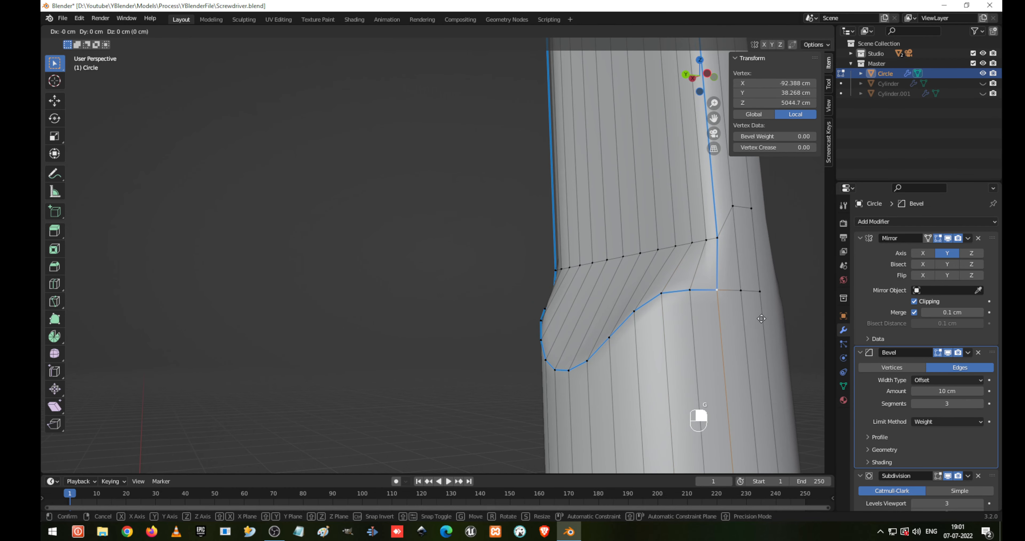
key(z)
click(737, 291)
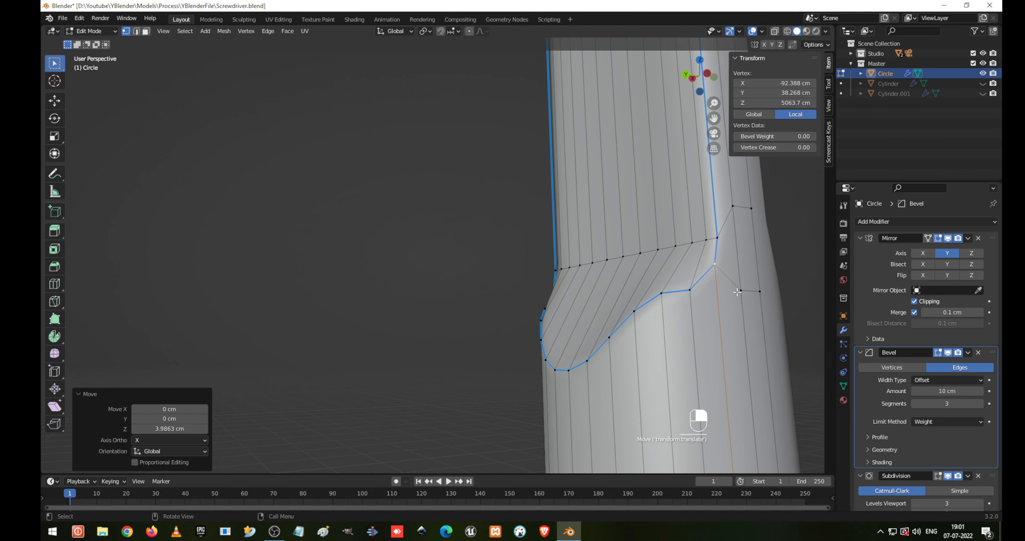
- Raise the neighbouring vertex of the lower curve slightly along Z and lift the corner vertex about 0.9 cm more
click(691, 286)
key(g)
key(z)
click(733, 308)
click(714, 265)
key(g)
key(z)
click(732, 273)
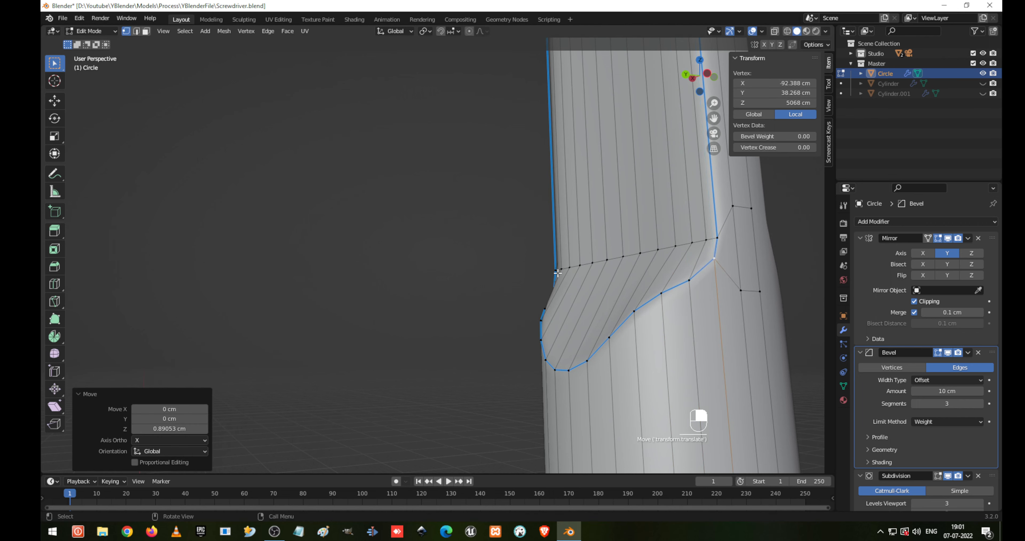
- Raise the opposite corner vertex of the recess's lower curve along Z, nudge its neighbour slightly, and return to Object Mode
middle_drag(732, 273, 406, 285)
click(384, 304)
scroll(378, 304, up, 2)
click(380, 312)
key(g)
key(z)
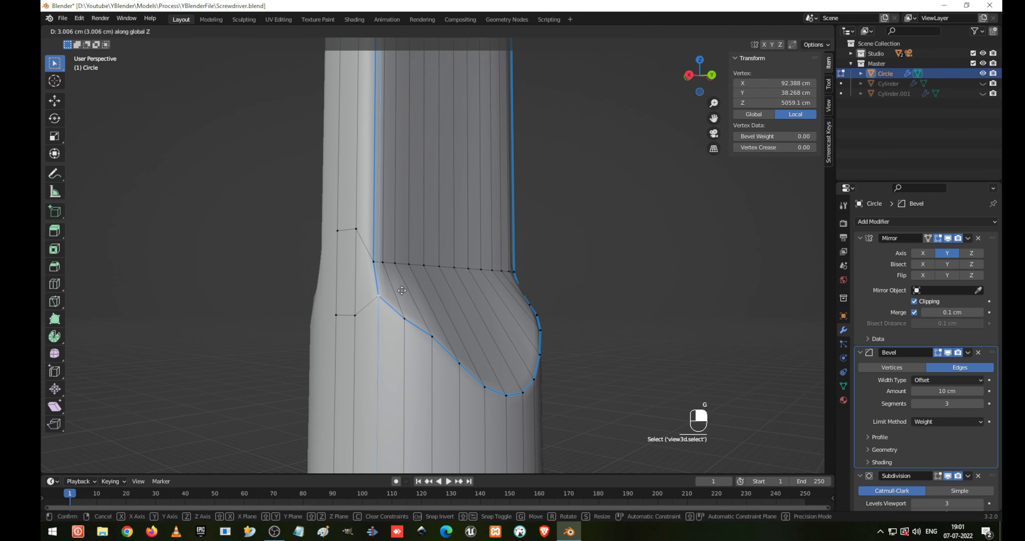
click(404, 283)
click(404, 318)
key(g)
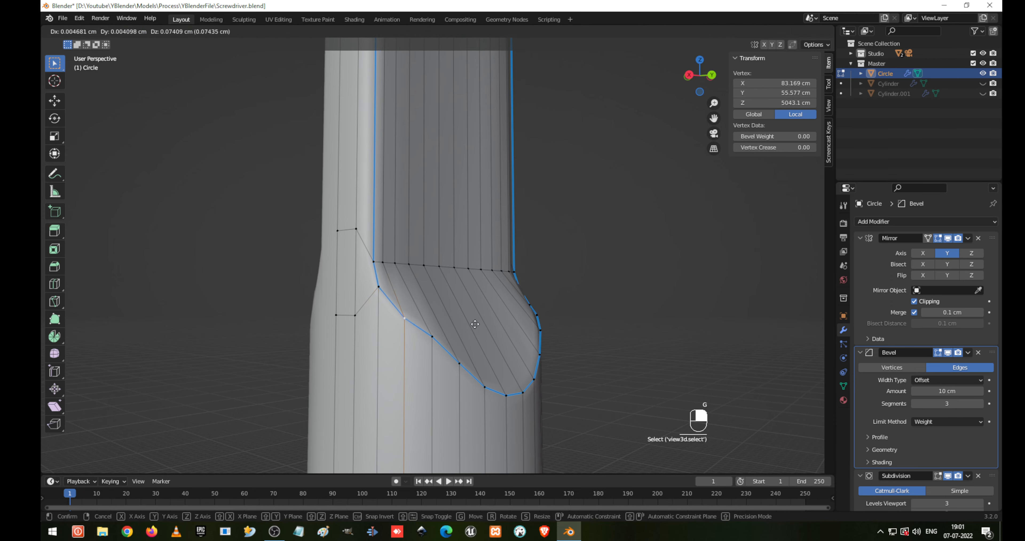
shift+click(474, 324)
key(Tab)
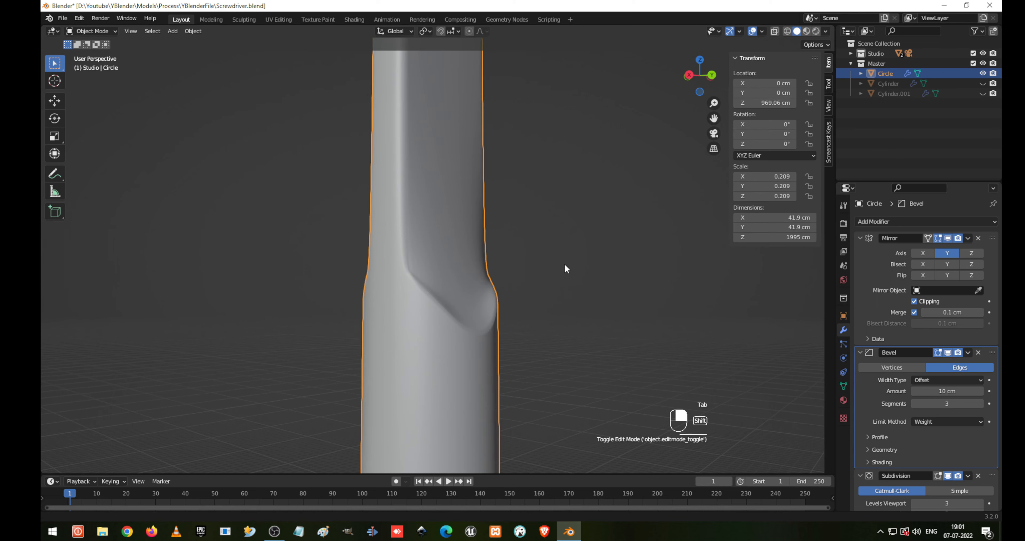
middle_drag(564, 263, 483, 286)
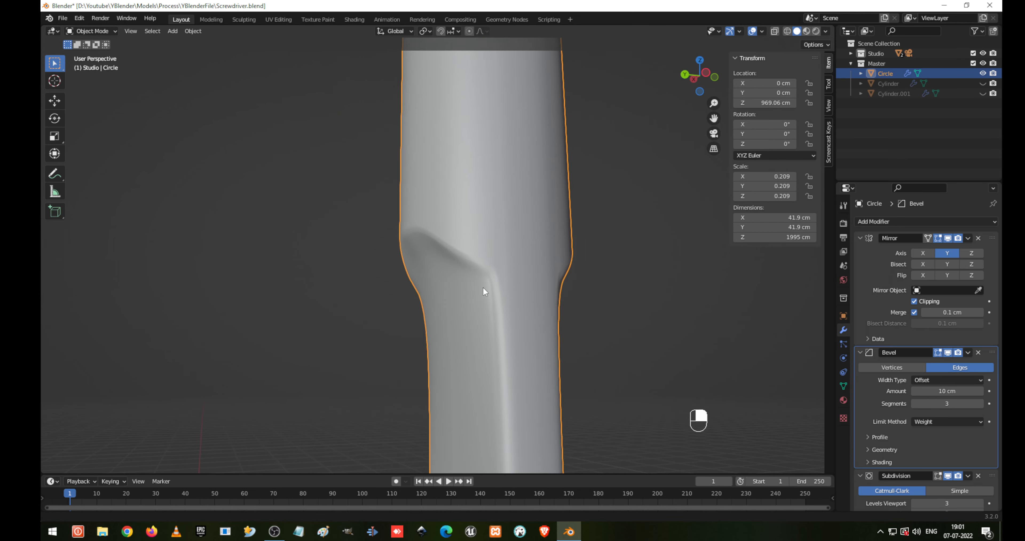
- Lower one corner vertex of the recess's upper curve and its neighbouring vertex along Z to smooth the transition
key(Tab)
key(g)
key(z)
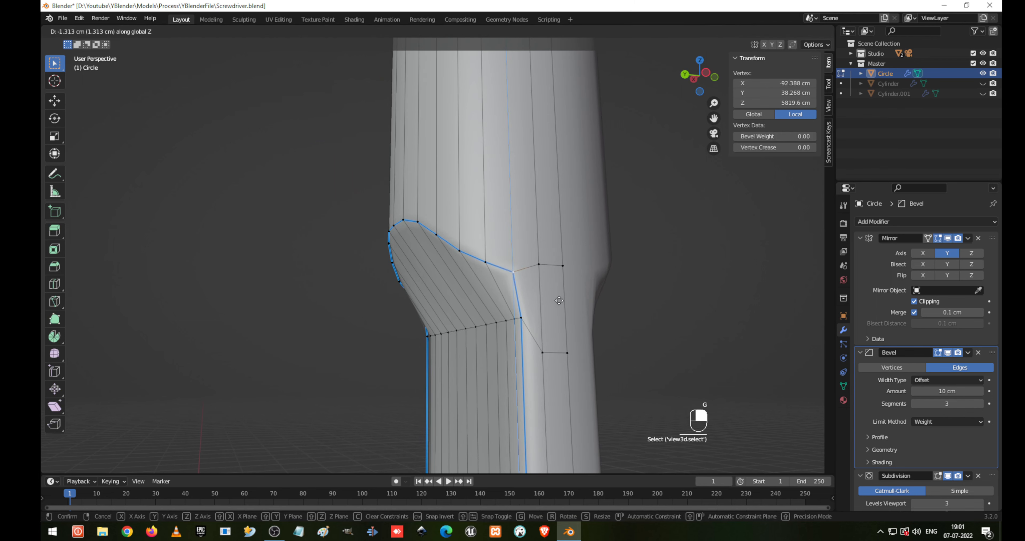
click(559, 313)
click(488, 267)
key(g)
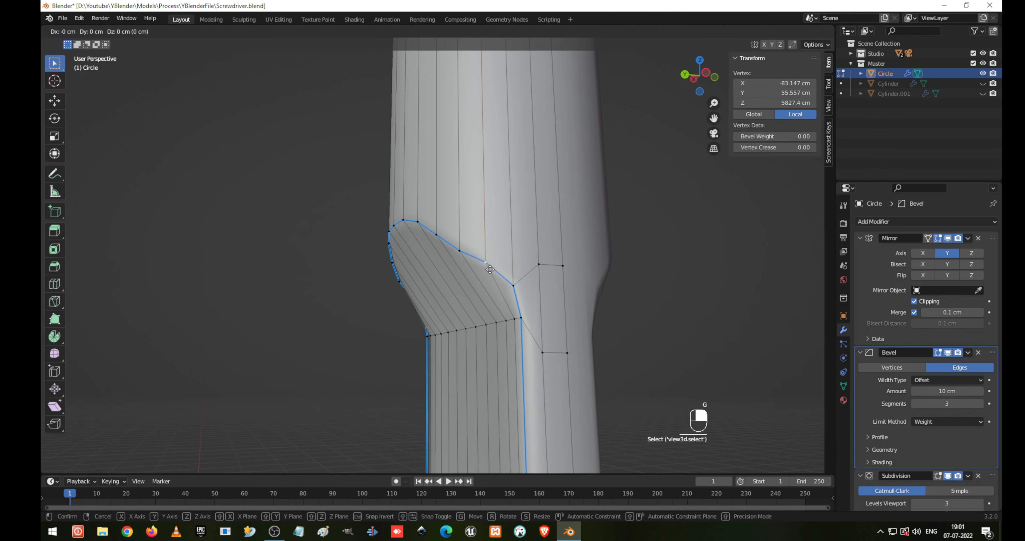
key(z)
click(489, 270)
- Lower the opposite corner vertex of the upper curve and its neighbour to match, and return to Object Mode
middle_drag(346, 253, 317, 203)
click(301, 183)
key(g)
key(z)
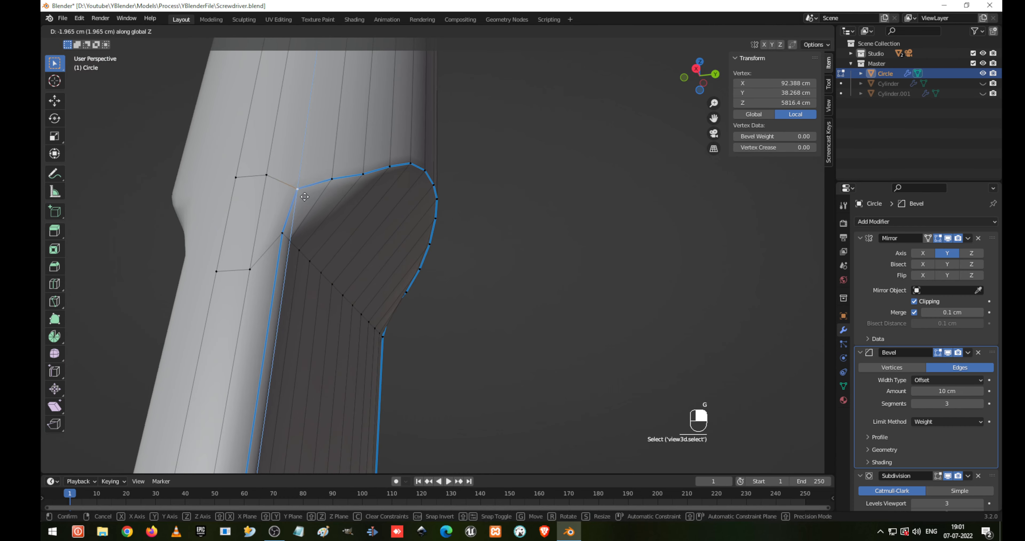
click(307, 210)
click(332, 179)
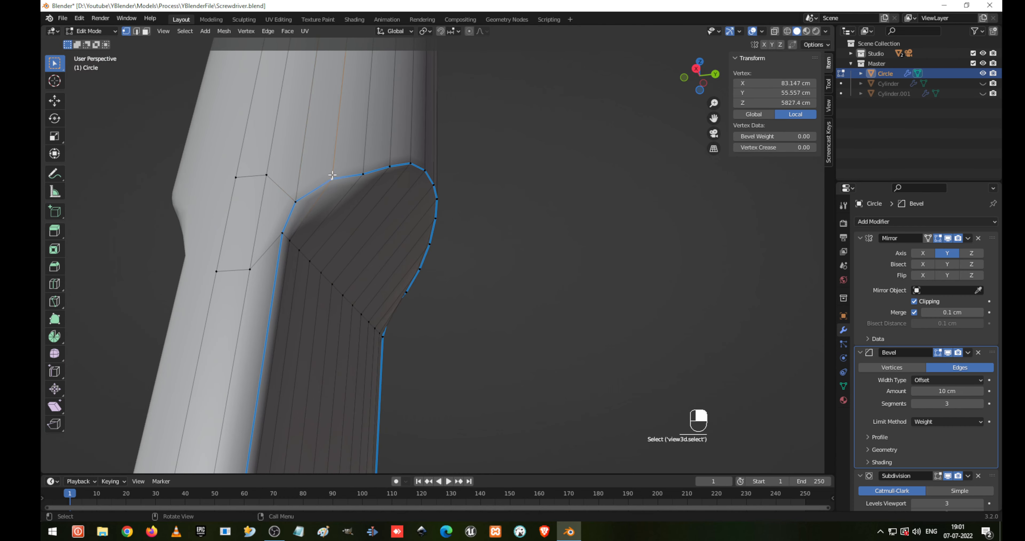
key(g)
key(Tab)
middle_drag(333, 178, 396, 208)
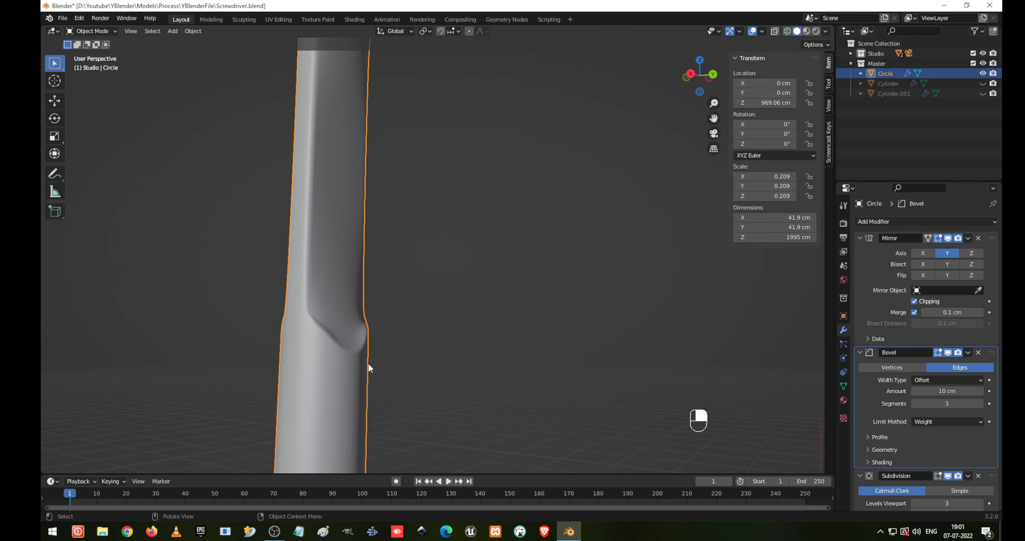
- Increase the shaft's bevel to 5 segments
mouse_move(803, 366)
middle_down()
mouse_move(350, 392)
mouse_move(340, 191)
mouse_move(401, 193)
mouse_move(397, 414)
mouse_move(510, 228)
mouse_move(524, 233)
mouse_move(523, 334)
mouse_move(491, 303)
mouse_move(457, 315)
mouse_move(544, 318)
middle_up()
key(Tab)
key(Tab)
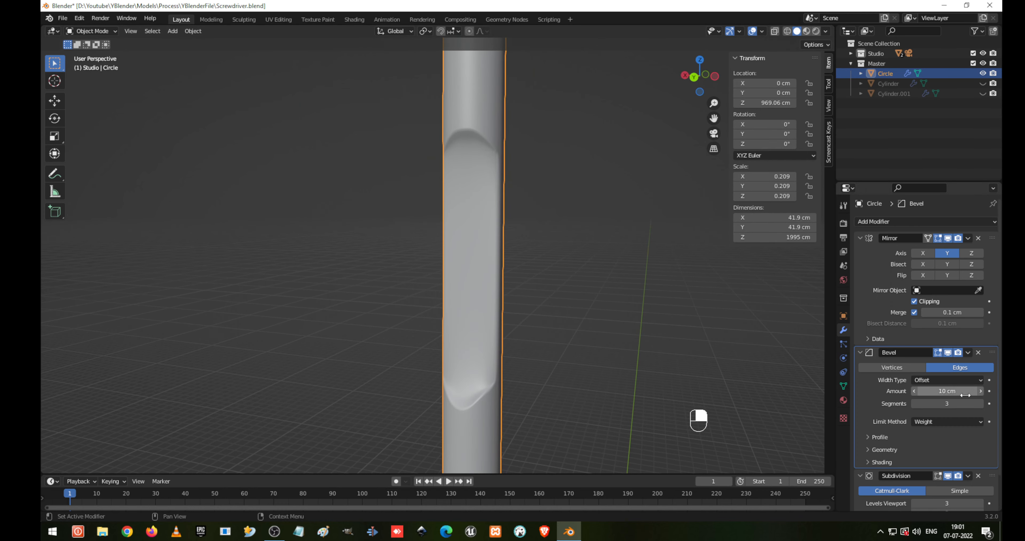
click(979, 404)
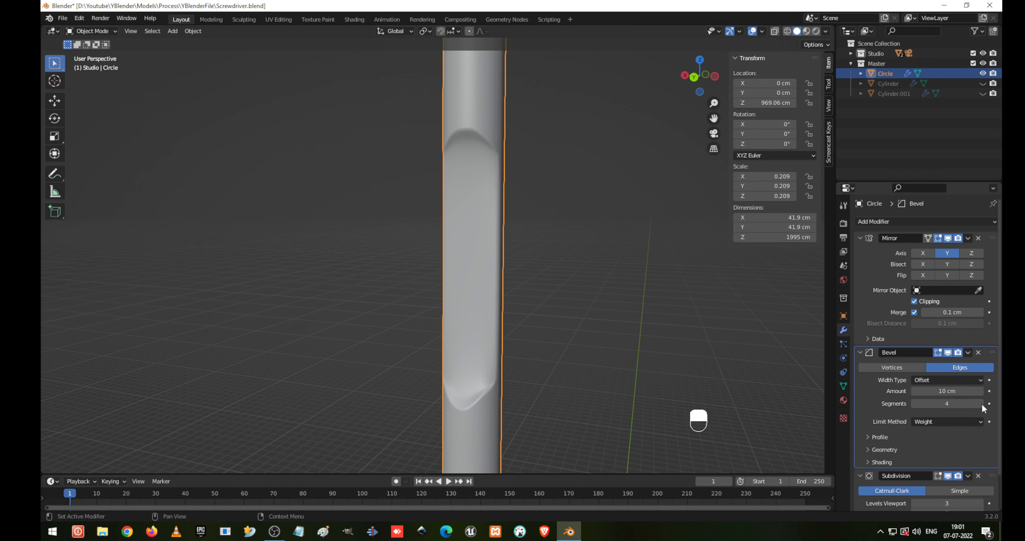
click(979, 404)
middle_drag(474, 201, 661, 231)
key(Tab)
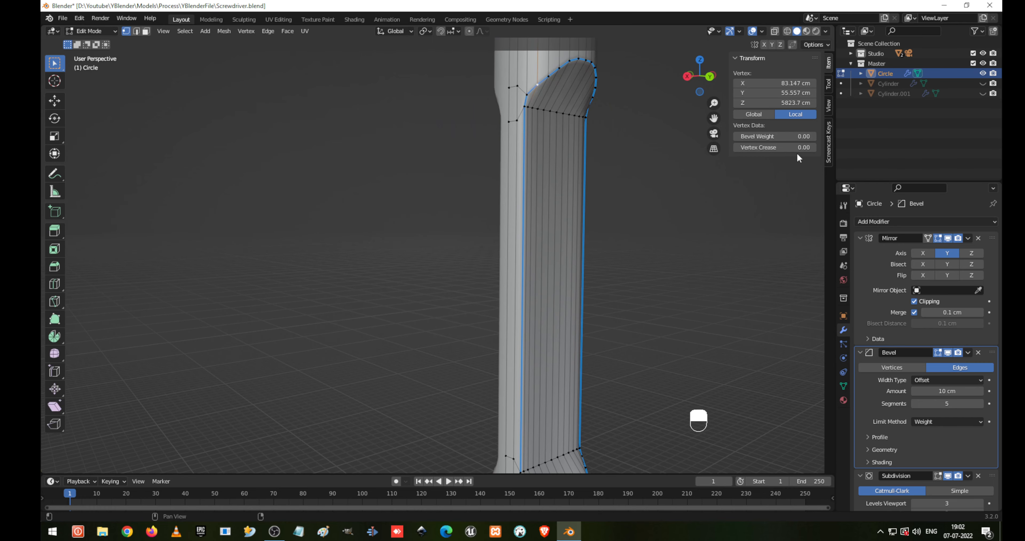
key(Tab)
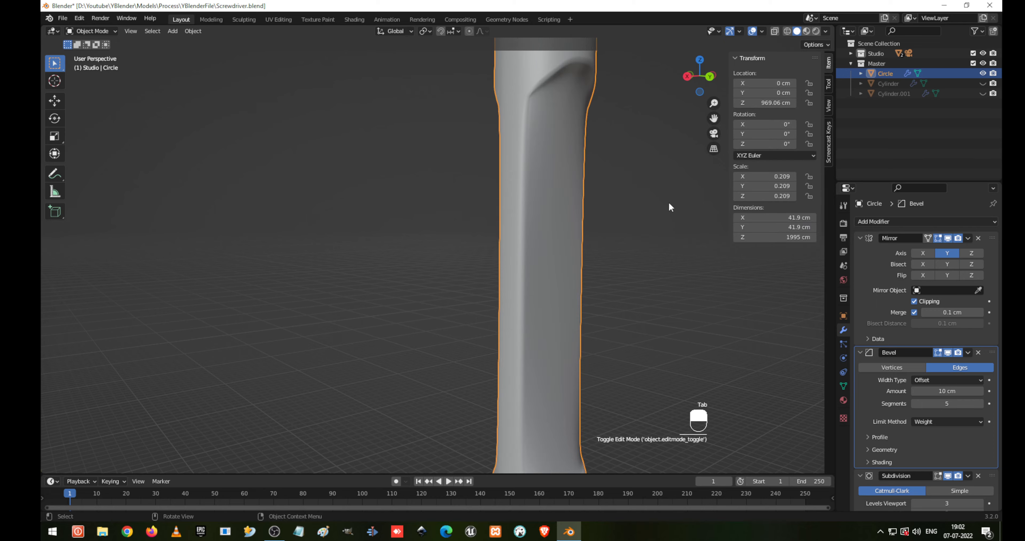
- Select the two central columns of faces along the recess, including its upper and lower sloped ends
middle_drag(670, 208, 454, 192)
key(Tab)
middle_drag(418, 224, 358, 218)
key(3)
scroll(440, 180, up, 2)
shift+middle_drag(431, 114, 426, 167)
shift+click(431, 98)
shift+click(439, 99)
shift+click(427, 148)
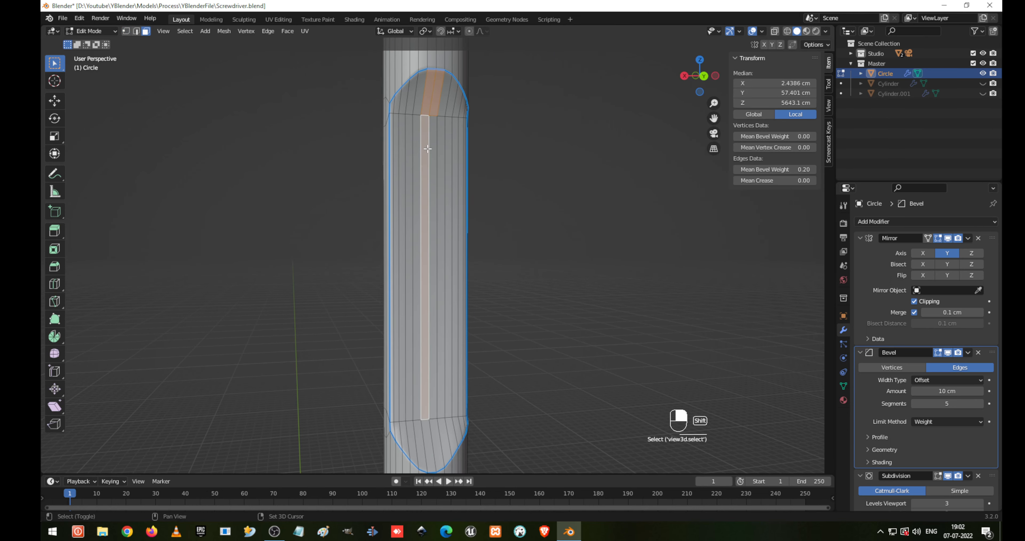
shift+click(433, 216)
shift+click(424, 431)
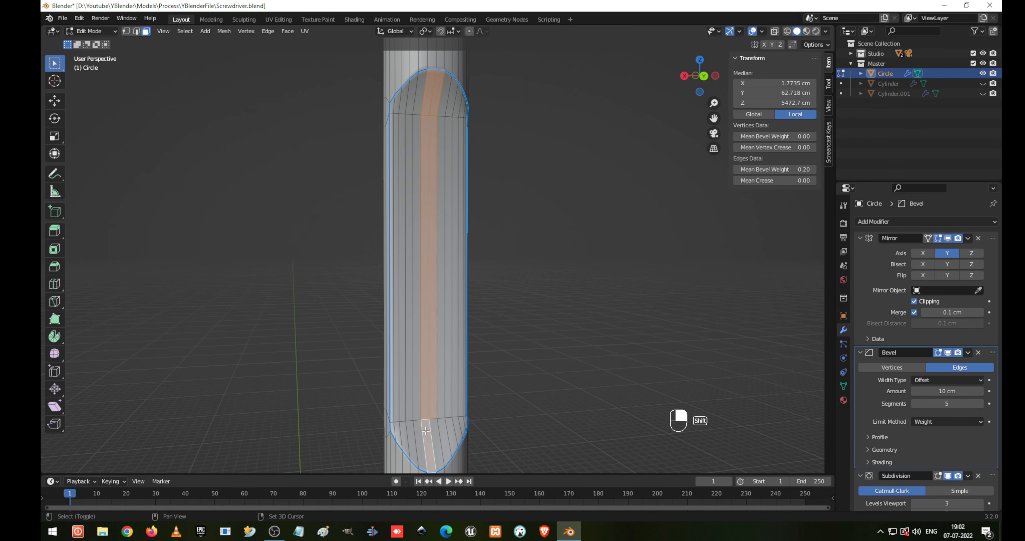
shift+click(434, 434)
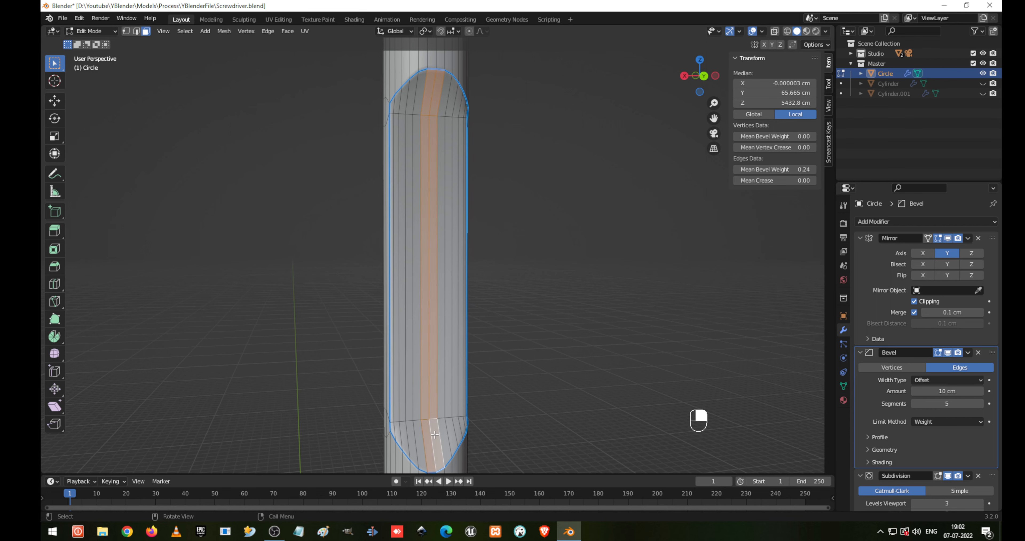
- Extrude the selected central faces about 5 cm outward along Y
key(KP_7)
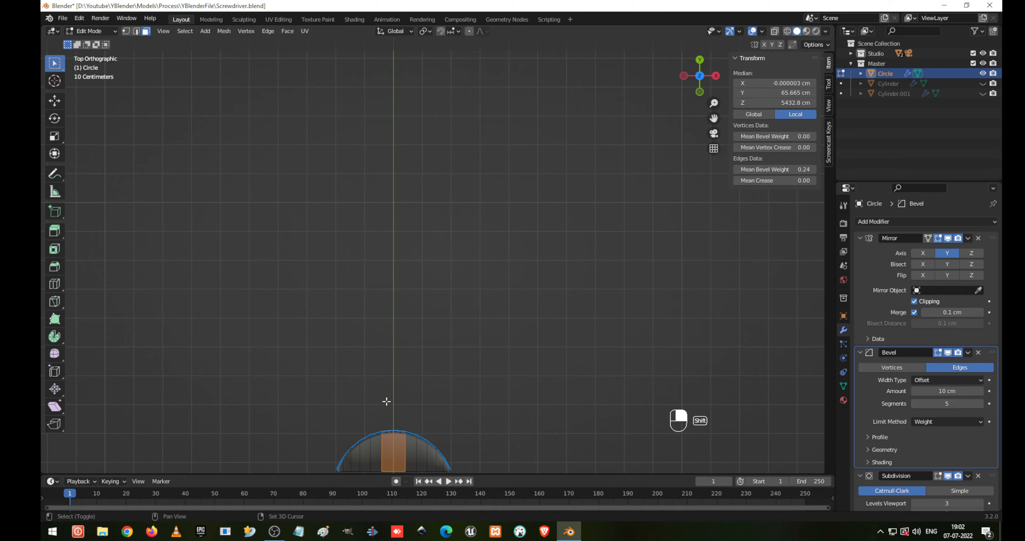
shift+middle_drag(384, 399, 425, 224)
key(g)
key(y)
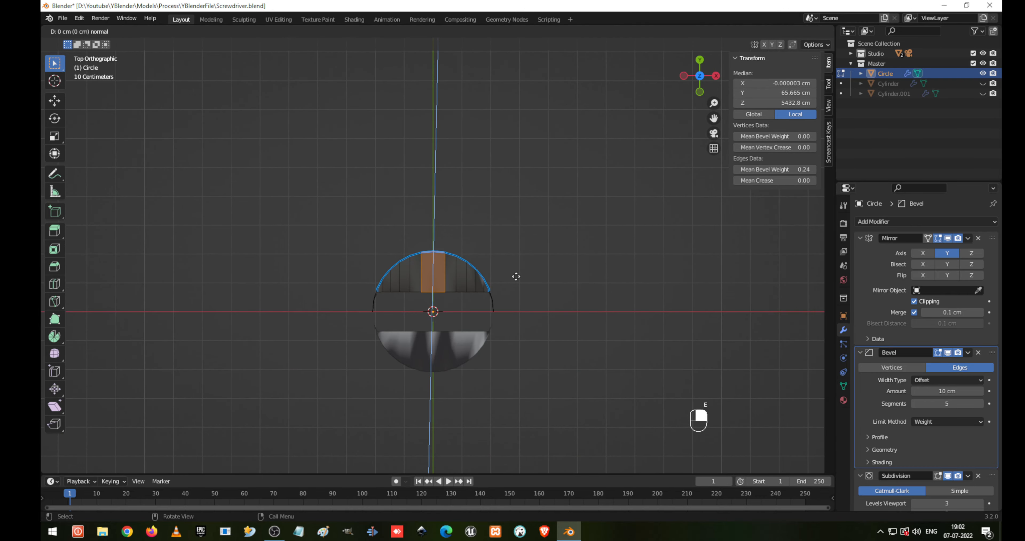
click(516, 262)
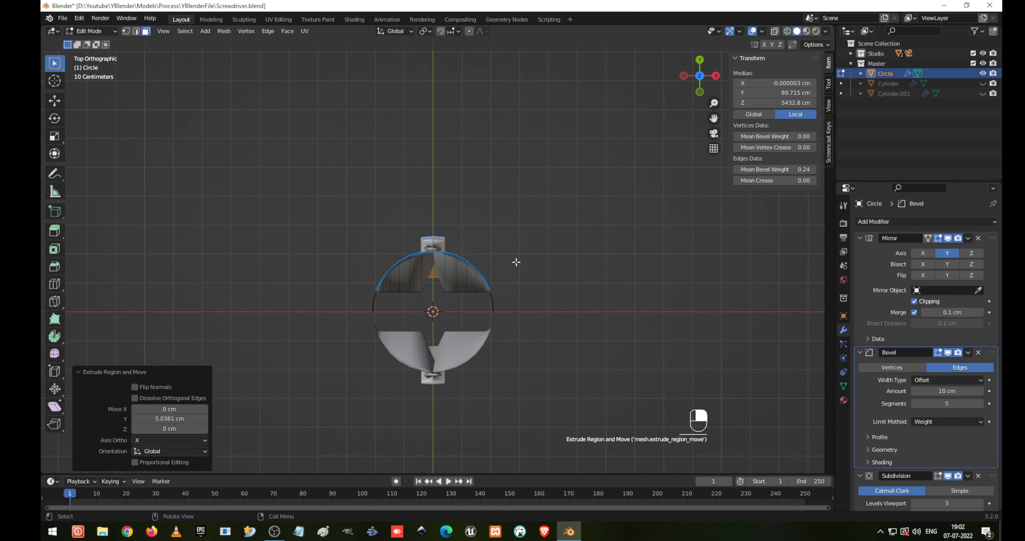
- Flatten the extruded strip faces by scaling them to 0 along Y, and move them about 2.9 cm outward along Y
middle_drag(516, 262, 590, 163)
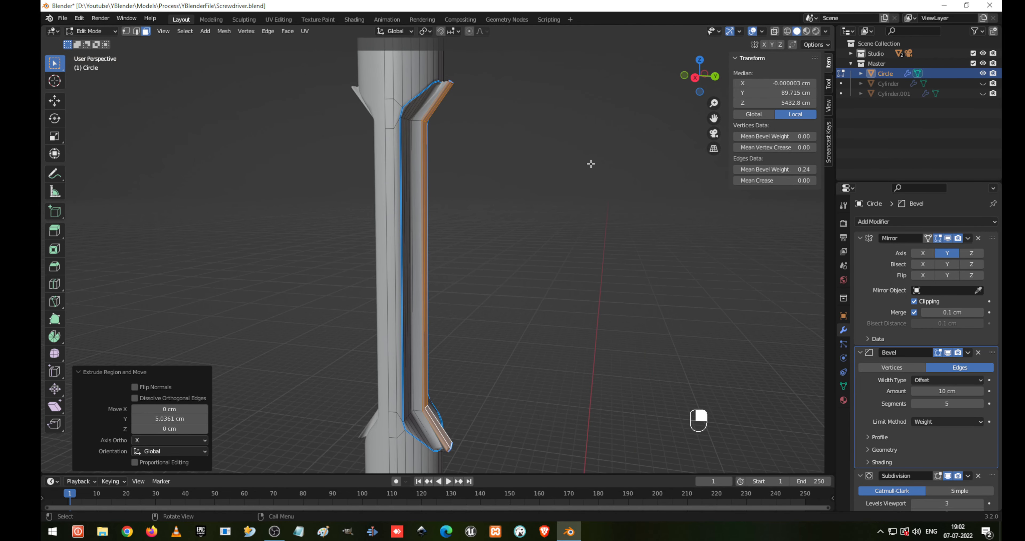
key(s)
key(y)
key(0)
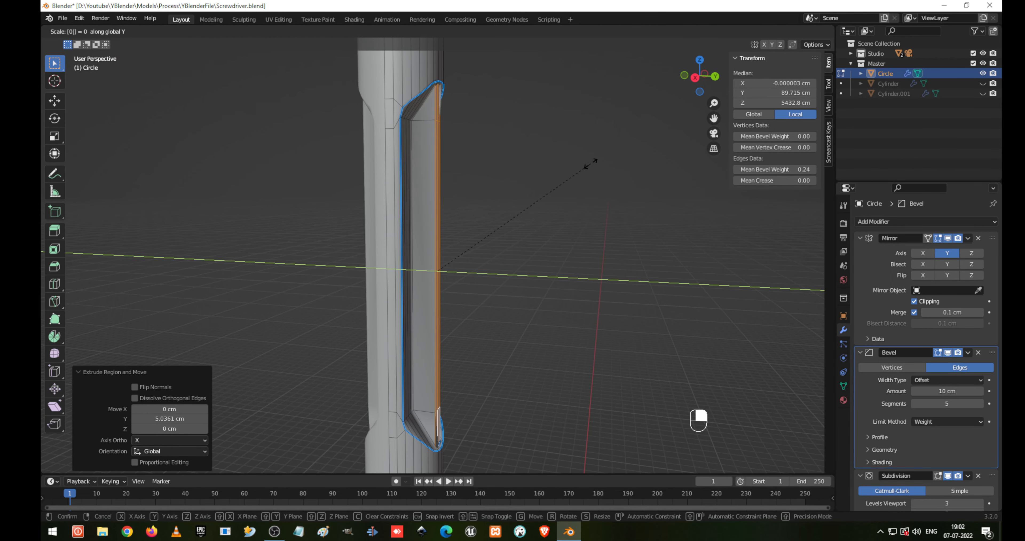
click(591, 164)
key(g)
key(y)
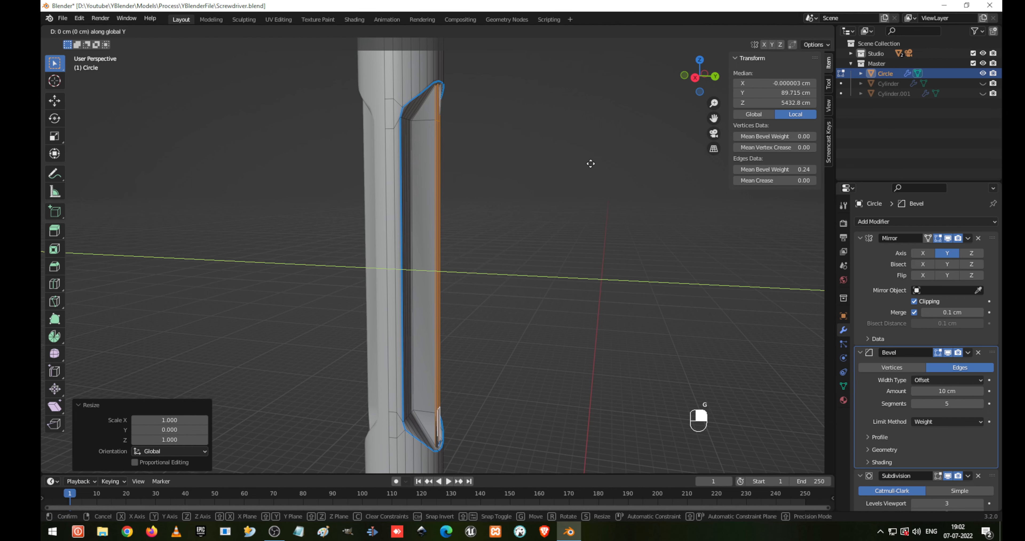
click(595, 165)
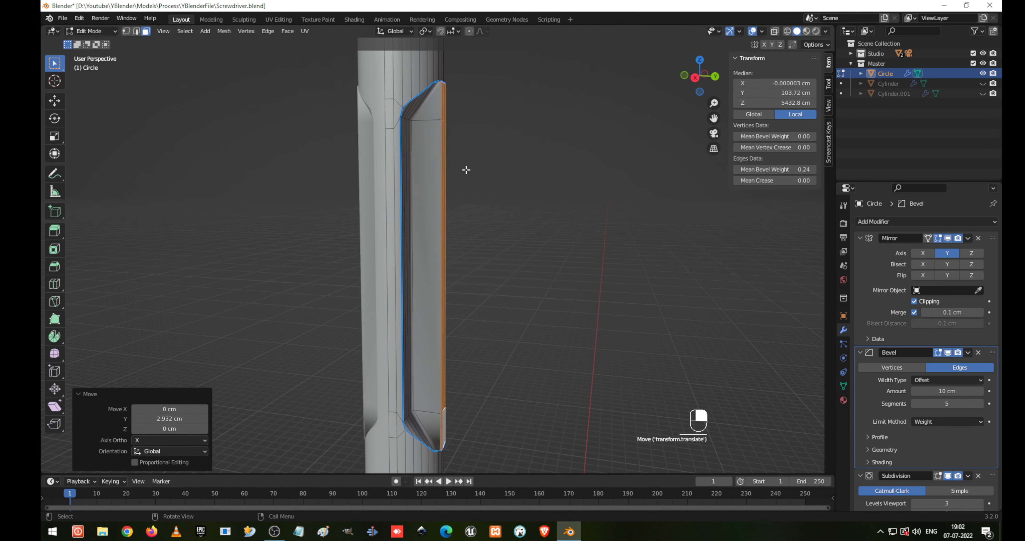
- Move the two long outer faces of the strip about 8.5 cm outward along Y and return to Object Mode
middle_drag(468, 202, 439, 236)
scroll(440, 234, up, 3)
click(447, 212)
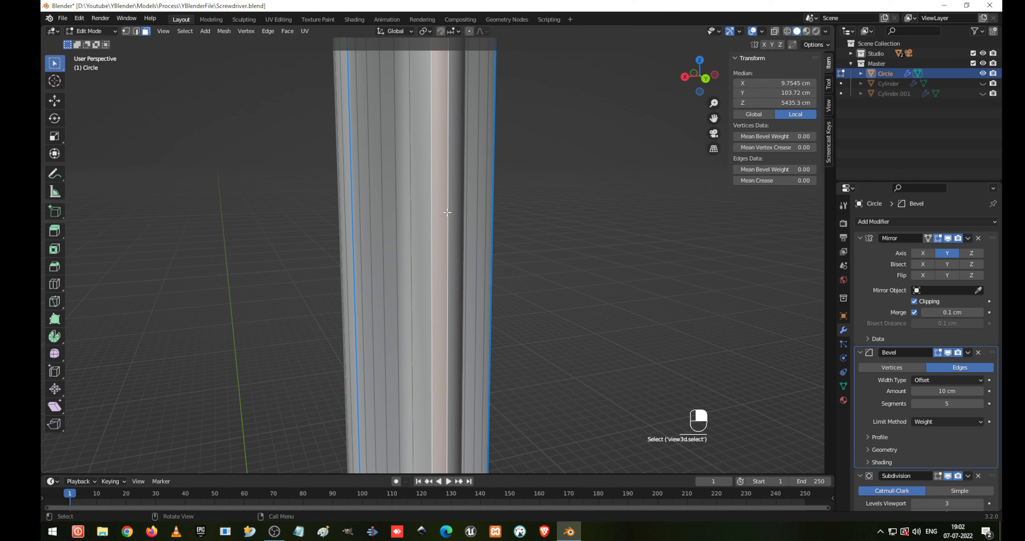
shift+click(454, 214)
scroll(456, 213, down, 3)
shift+middle_drag(484, 73, 450, 205)
scroll(421, 168, up, 3)
middle_drag(420, 165, 490, 182)
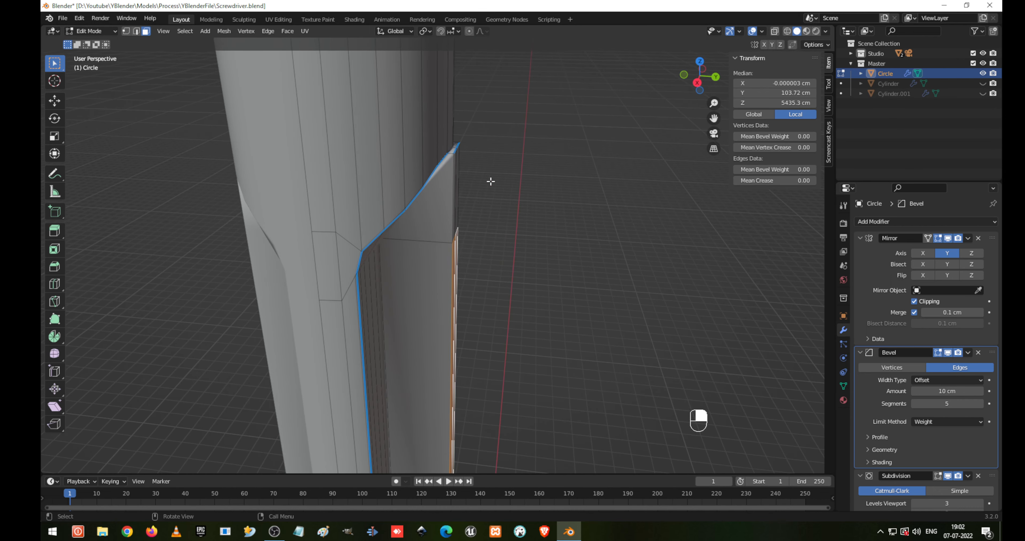
key(g)
key(y)
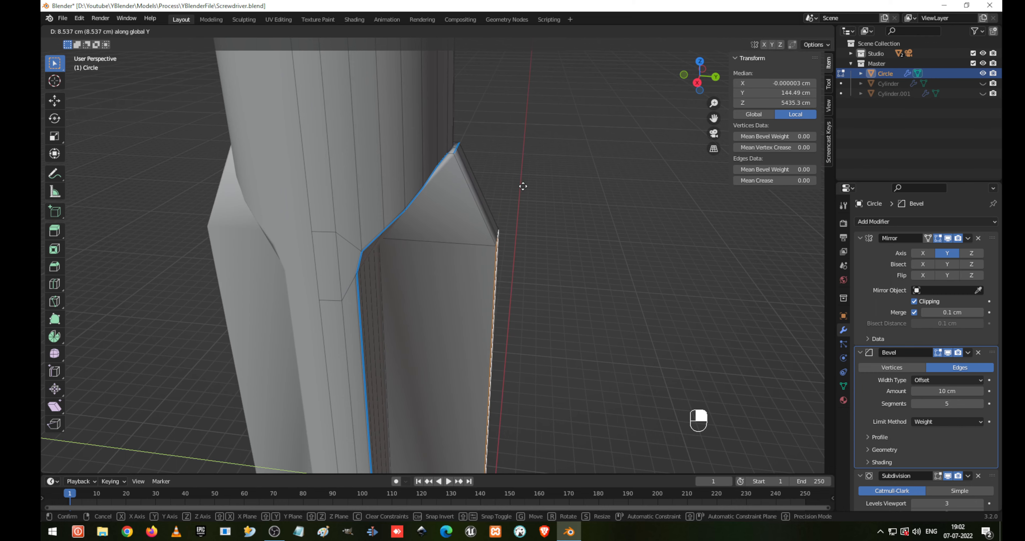
click(523, 186)
key(Tab)
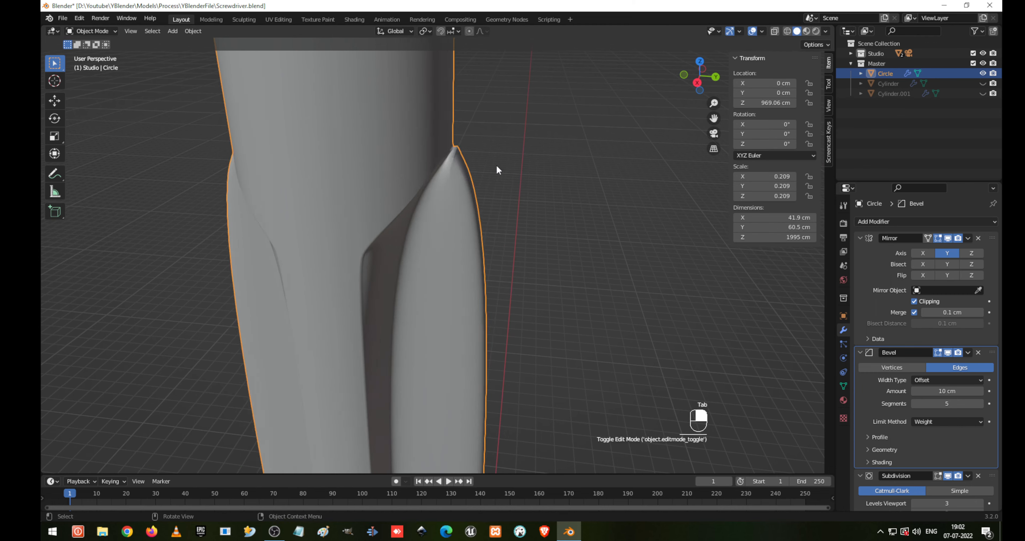
middle_drag(496, 165, 393, 220)
- Slide the edges at the strip's upper tip toward its outer corner by an edge slide factor of about -0.902
key(Tab)
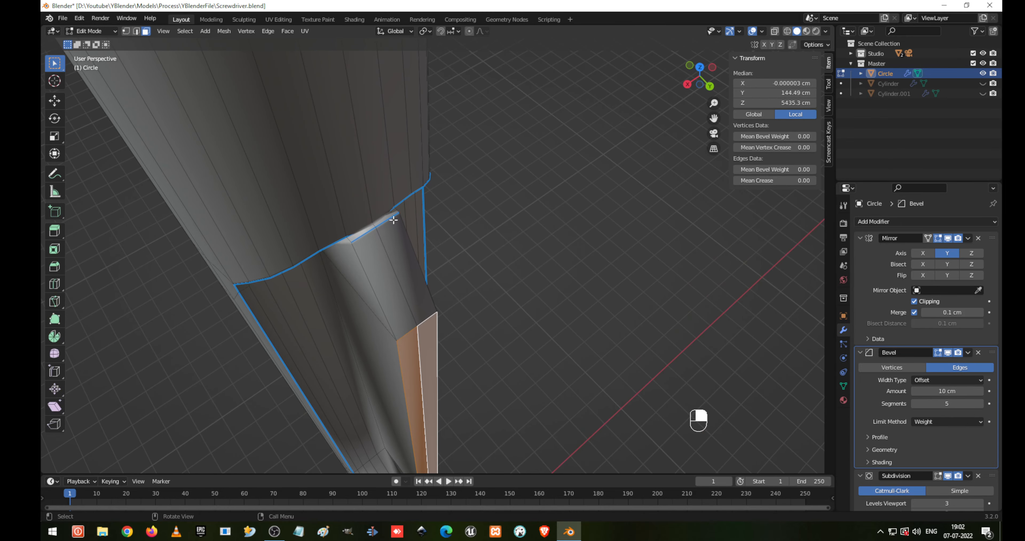
click(368, 230)
middle_drag(496, 253, 540, 233)
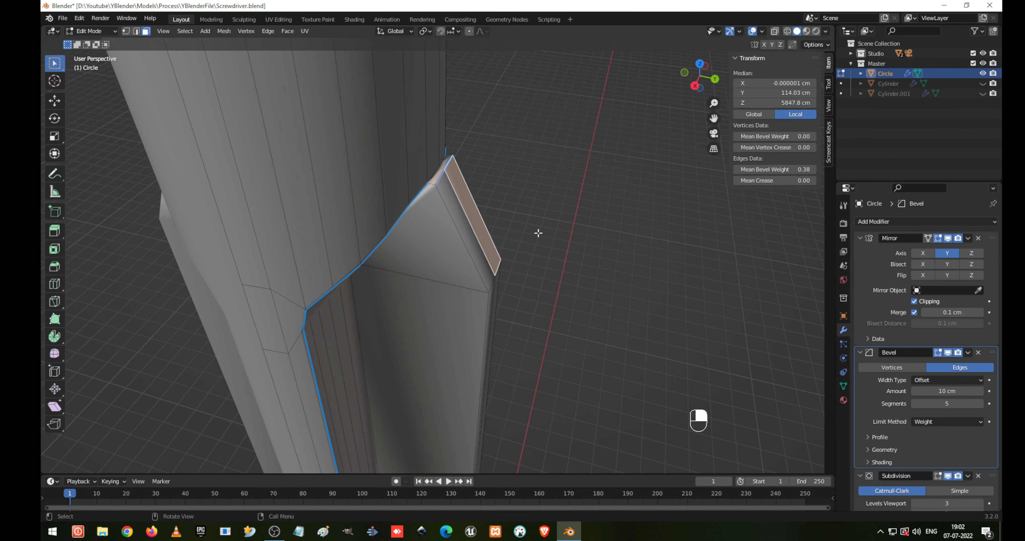
key(1)
click(443, 174)
shift+click(435, 184)
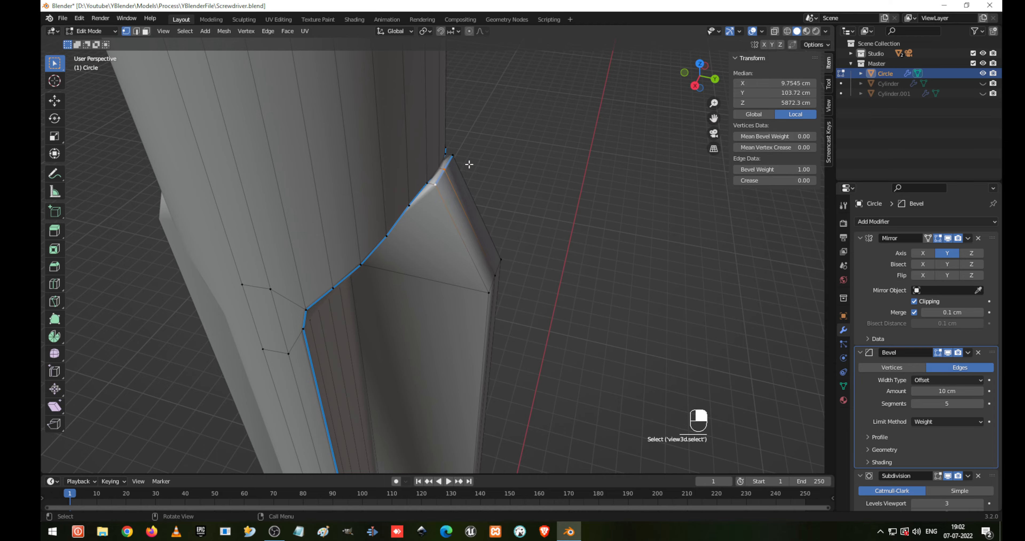
middle_drag(435, 184, 351, 202)
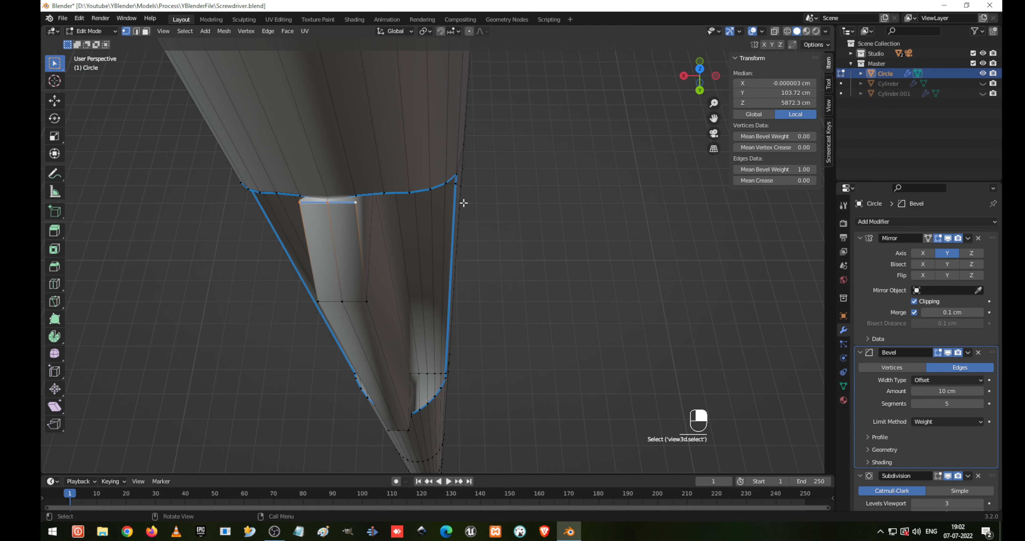
key(g)
key(g)
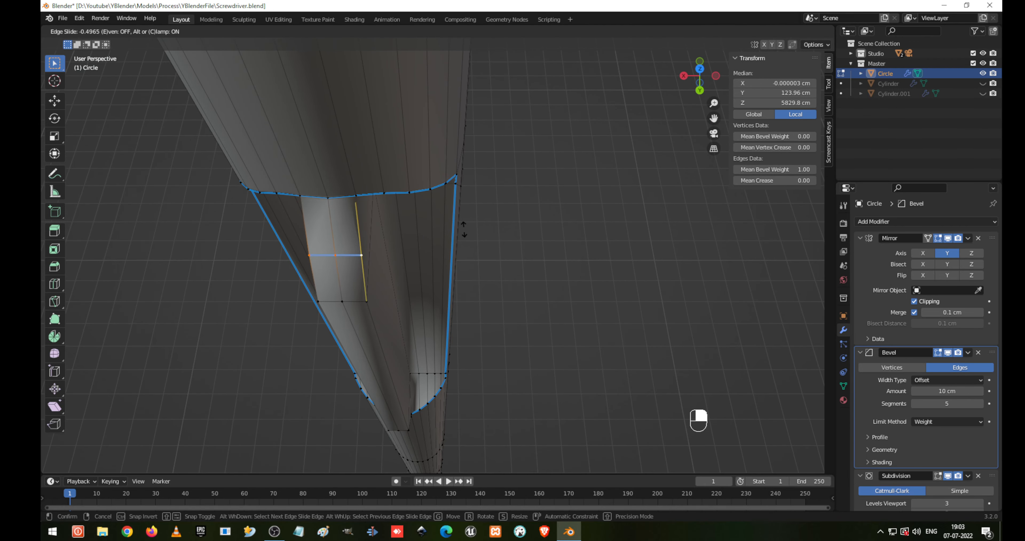
click(460, 251)
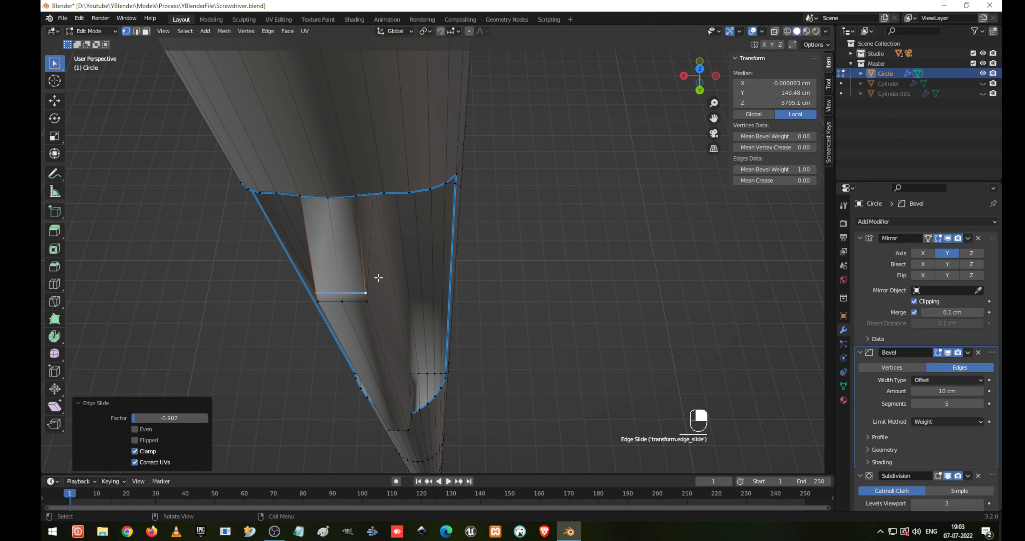
- Set the mean bevel weight of the strip's slid upper edges to 0 and return to Object Mode
key(2)
shift+click(341, 290)
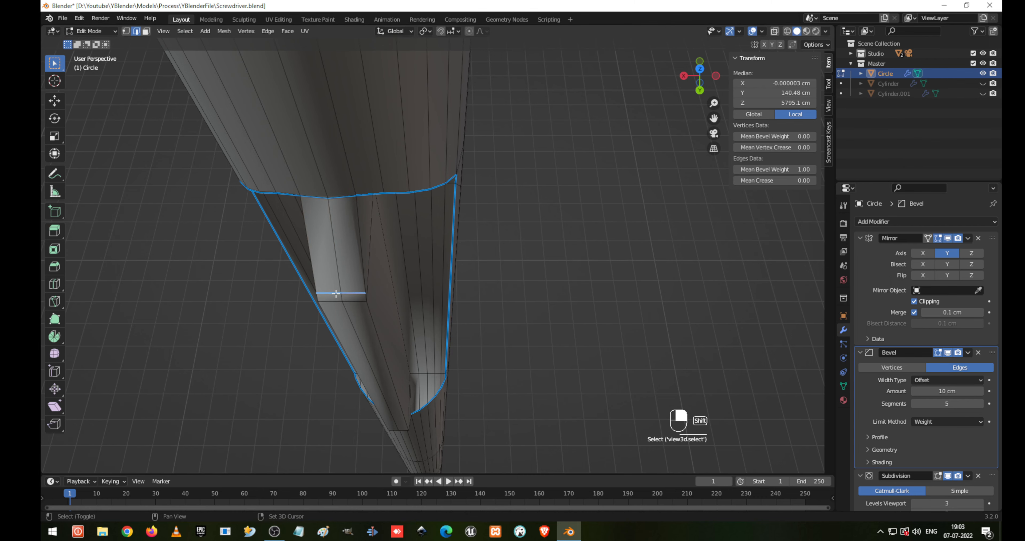
middle_drag(336, 293, 501, 234)
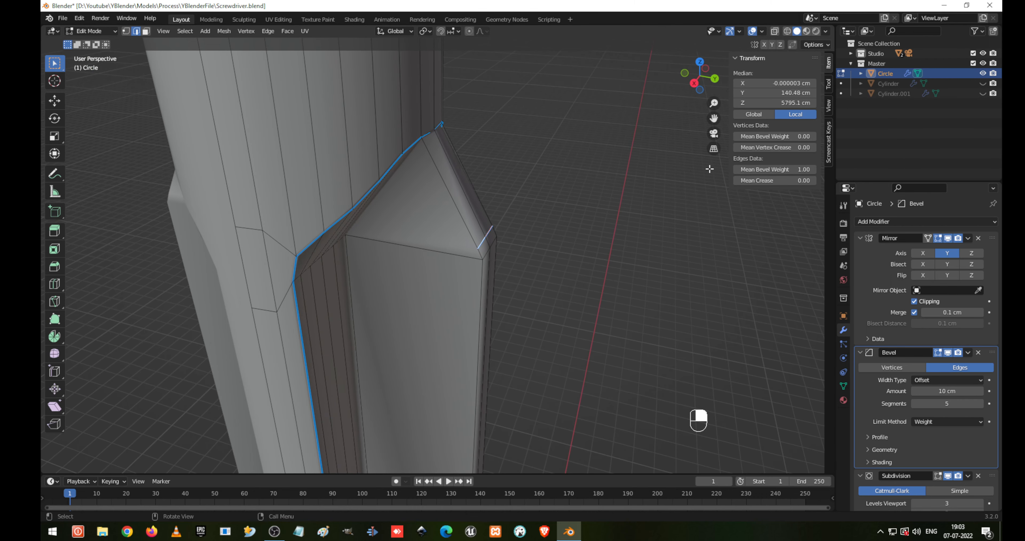
drag(778, 171, 757, 171)
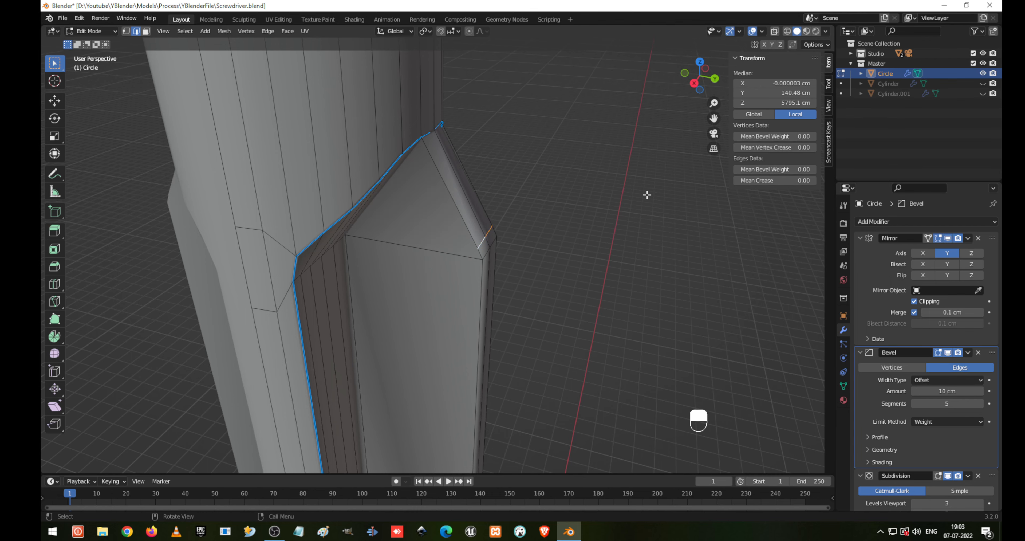
key(Tab)
middle_drag(554, 239, 576, 469)
scroll(541, 176, up, 3)
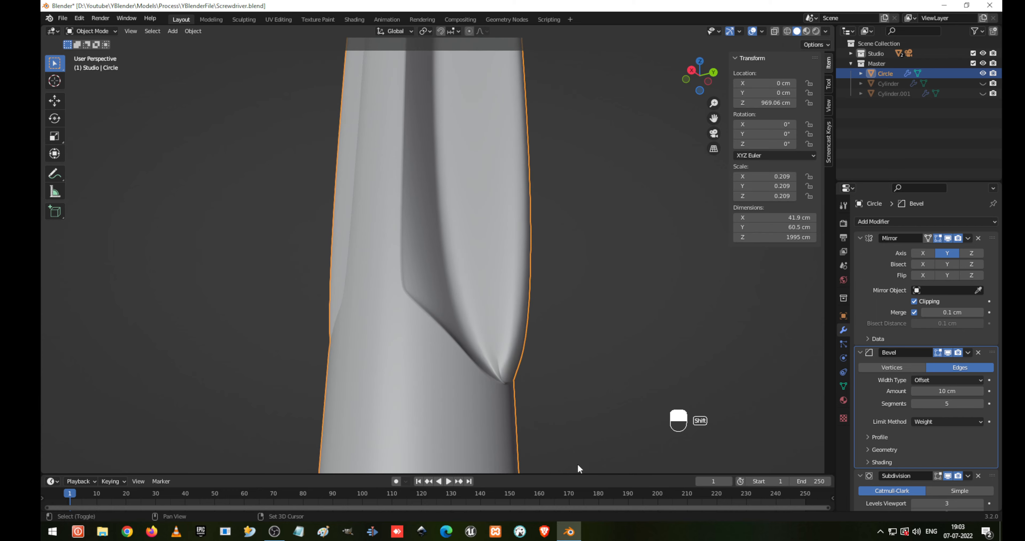
- Slide the edges at the strip's lower tip toward its outer corner by an edge slide factor of about -0.891
click(514, 329)
key(Tab)
middle_drag(595, 358, 475, 359)
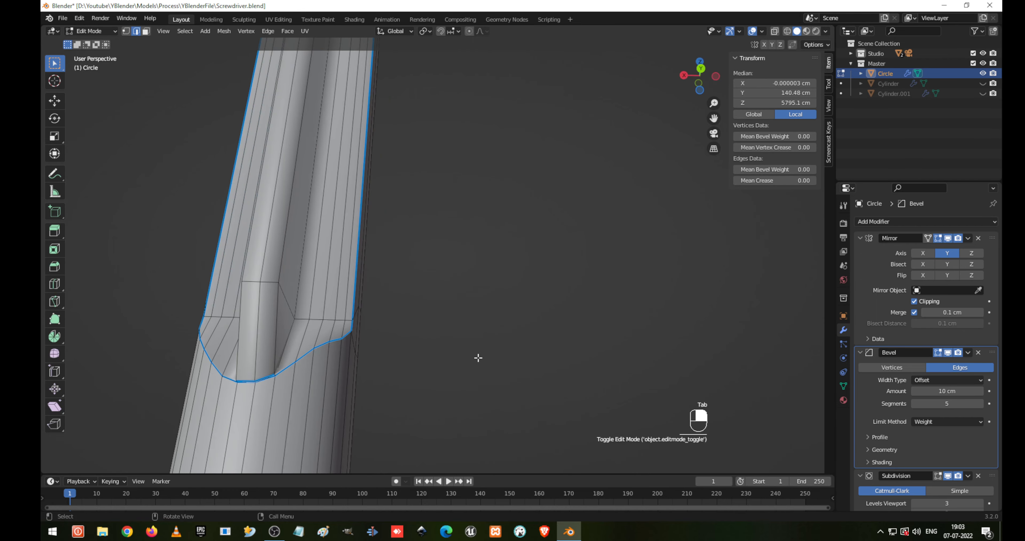
middle_drag(451, 390, 540, 318)
key(KP_1)
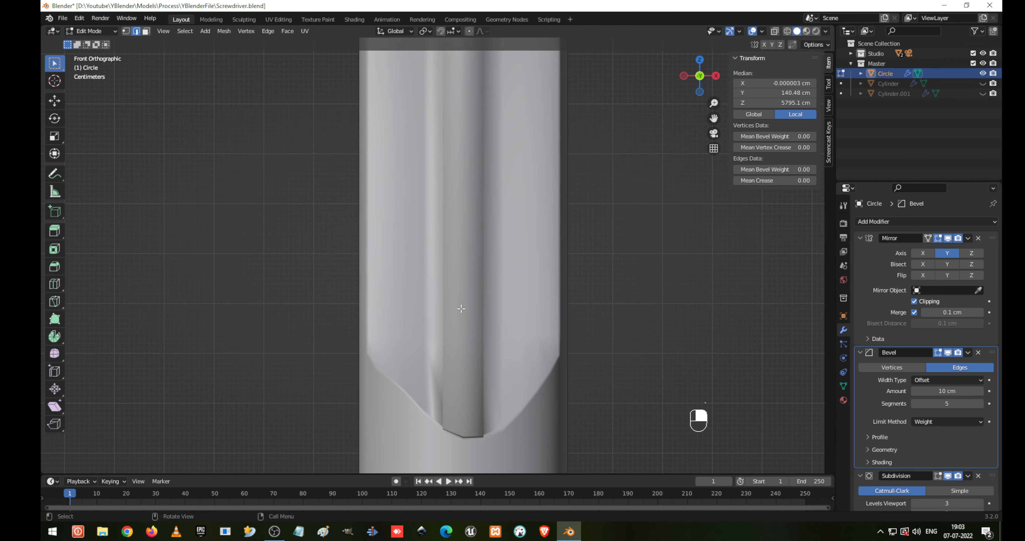
key(ctrl+KP_3)
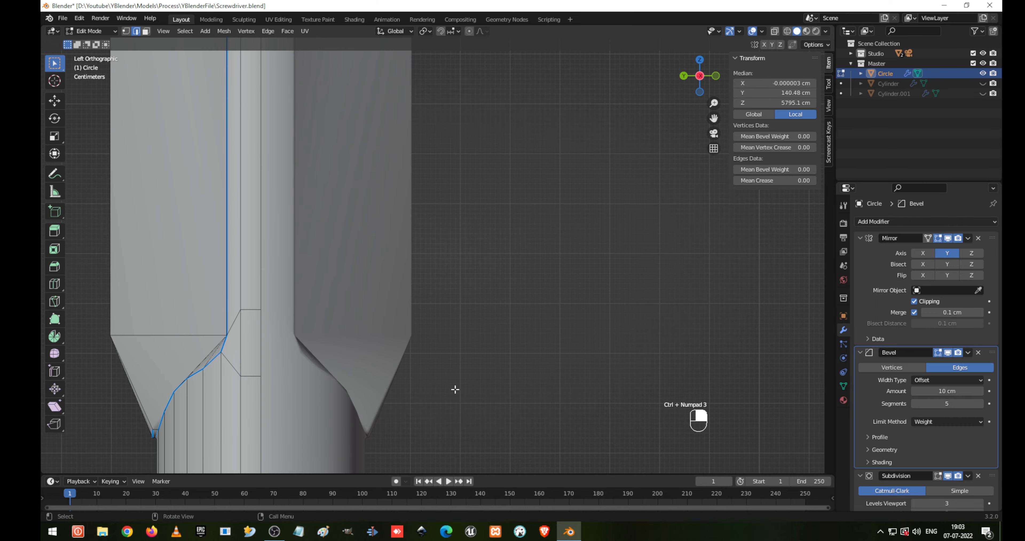
middle_drag(377, 379, 372, 224)
key(1)
scroll(555, 375, up, 3)
shift+click(352, 214)
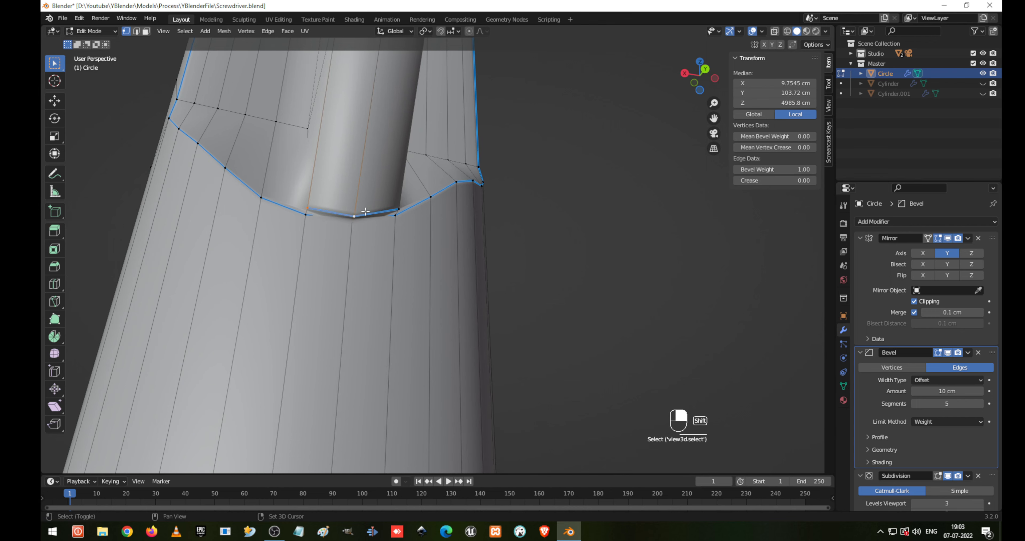
key(g)
key(g)
click(405, 107)
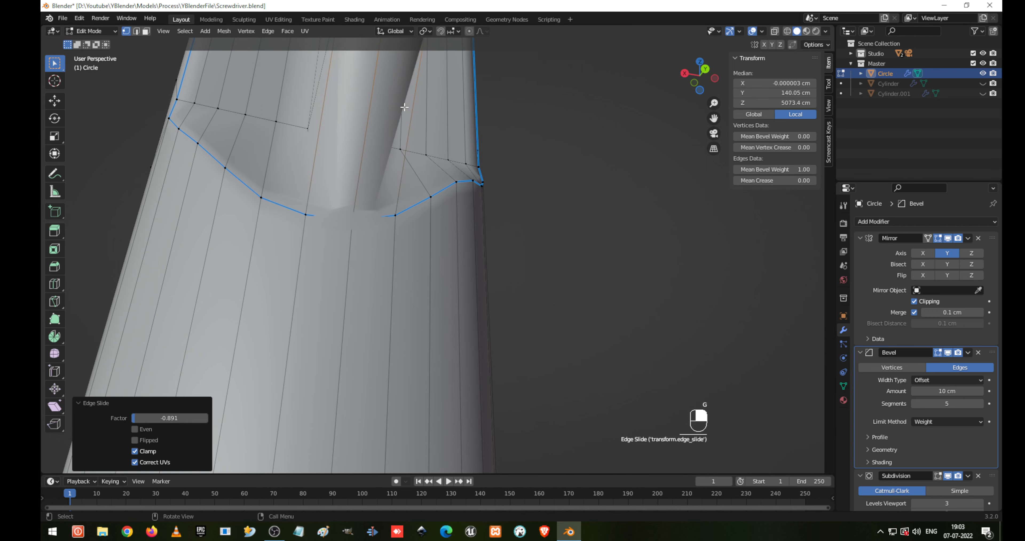
- Slide the strip's lower tip edges slightly closer to the outer corner
scroll(421, 95, down, 2)
shift+middle_drag(451, 81, 381, 167)
key(g)
key(g)
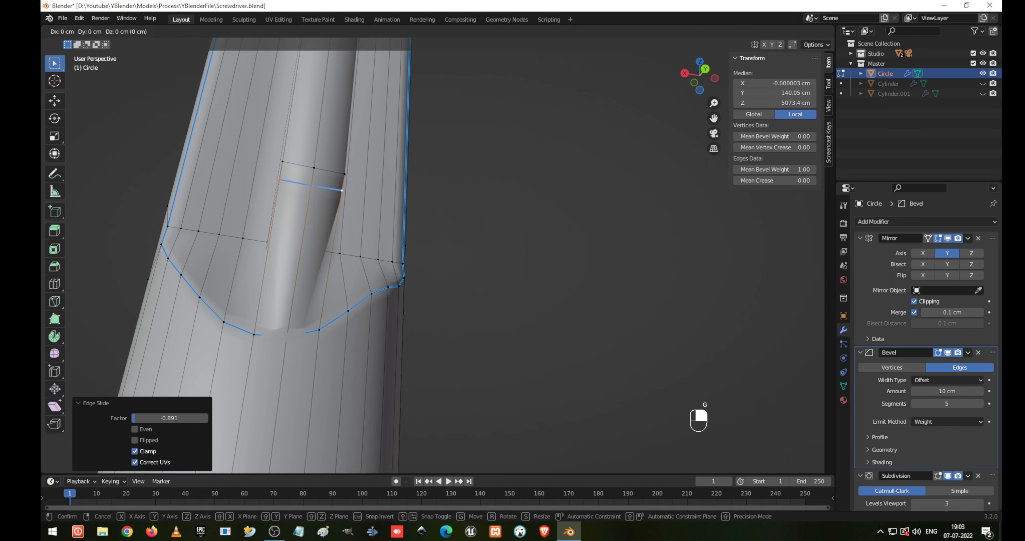
click(395, 143)
- Set the mean bevel weight of the strip's slid lower edges to 0 and return to Object Mode
key(2)
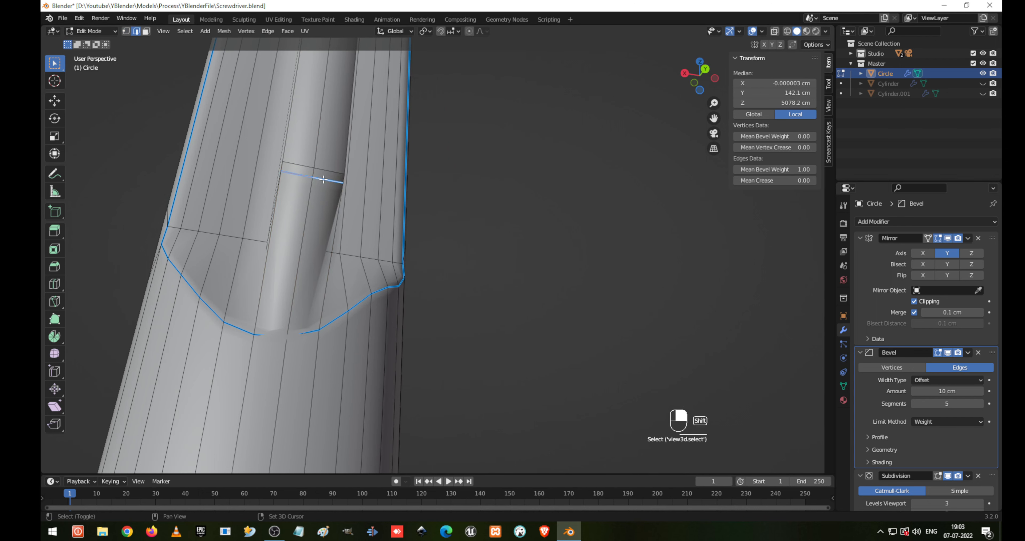
drag(776, 168, 755, 169)
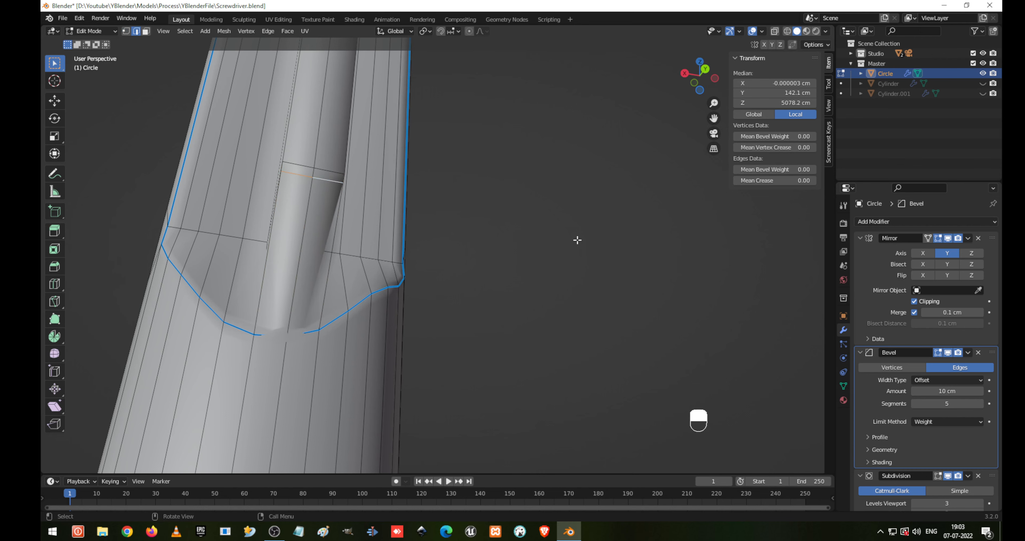
scroll(418, 196, down, 4)
middle_drag(415, 194, 459, 211)
key(Tab)
scroll(461, 212, down, 3)
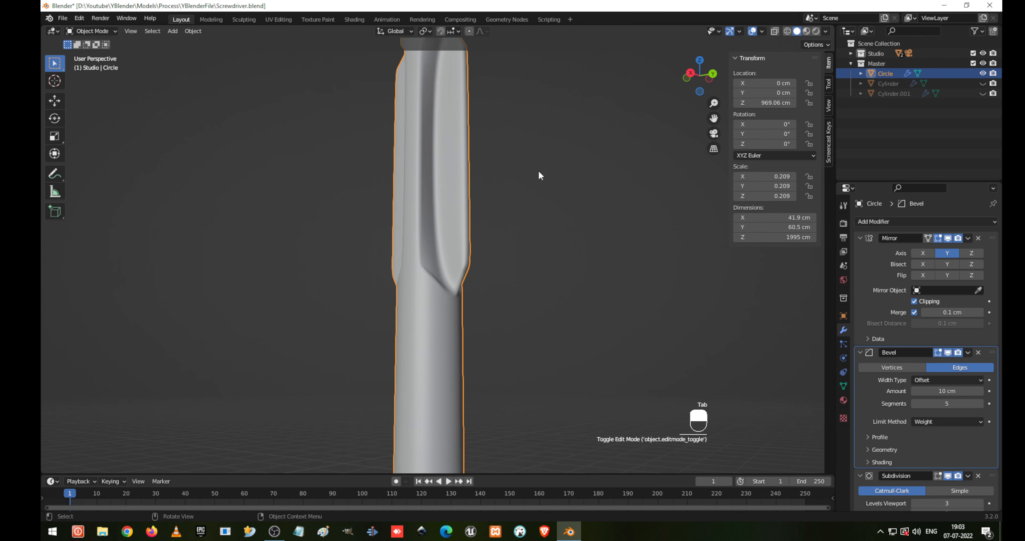
middle_drag(539, 174, 421, 247)
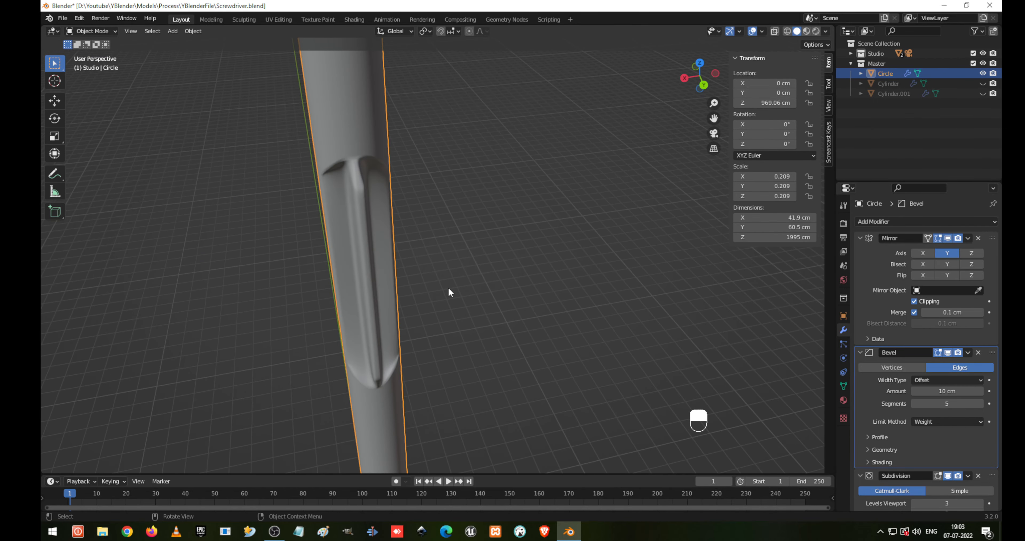
- Unhide all objects in the top view and hide the Studio collection
key(KP_7)
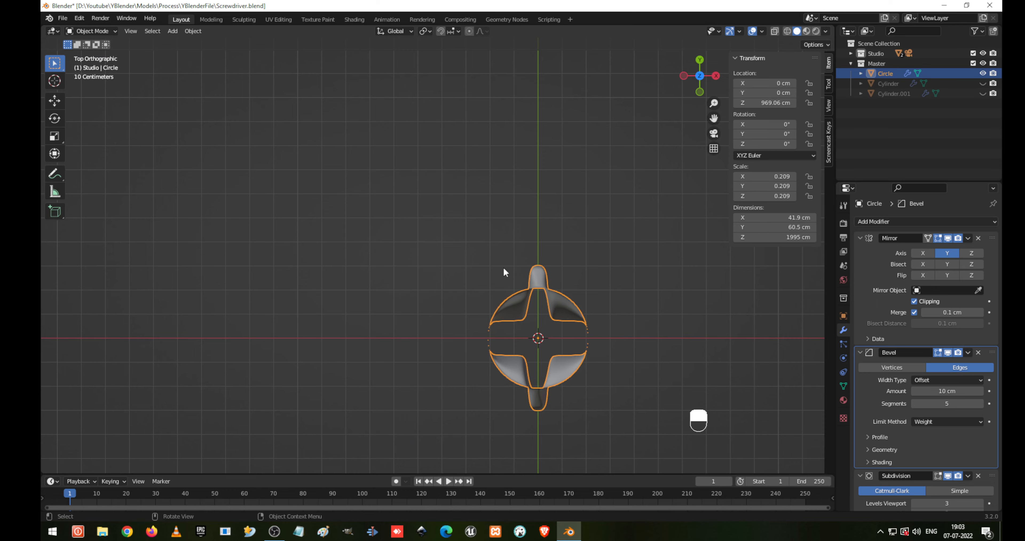
key(alt+h)
scroll(529, 238, down, 5)
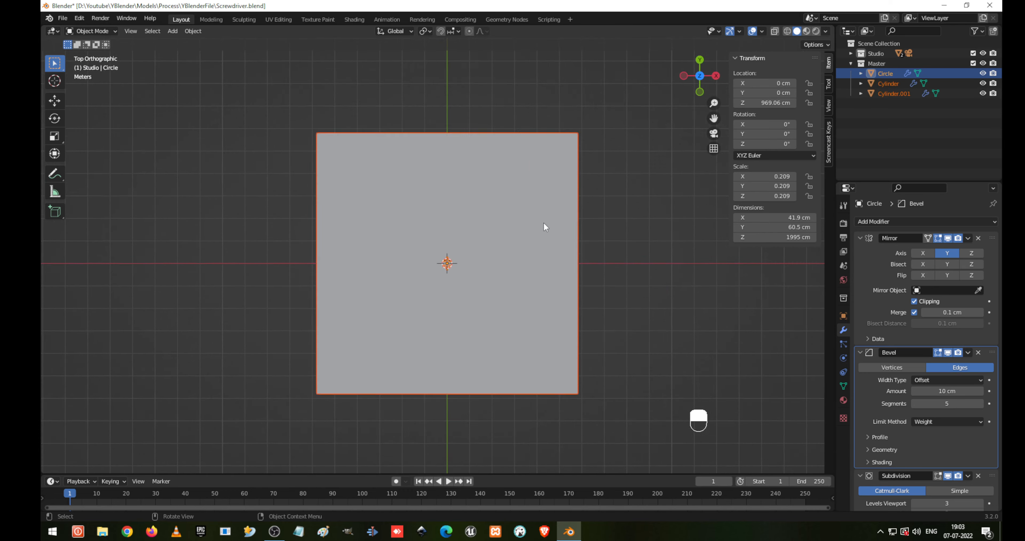
scroll(543, 221, down, 2)
scroll(542, 222, up, 3)
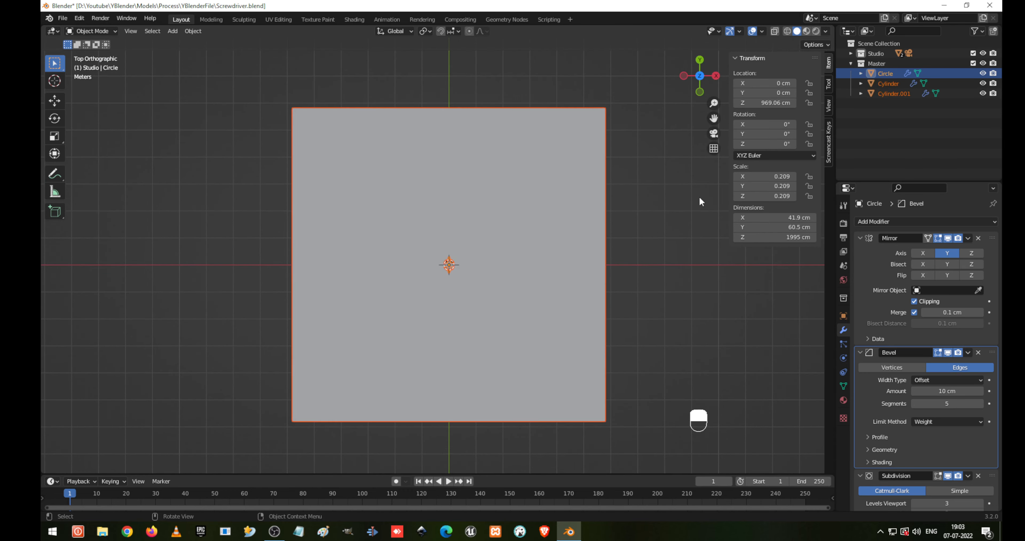
click(982, 53)
- Check from above how the shaft's side strips fit the slot in the handle, and select the shaft
scroll(409, 312, up, 4)
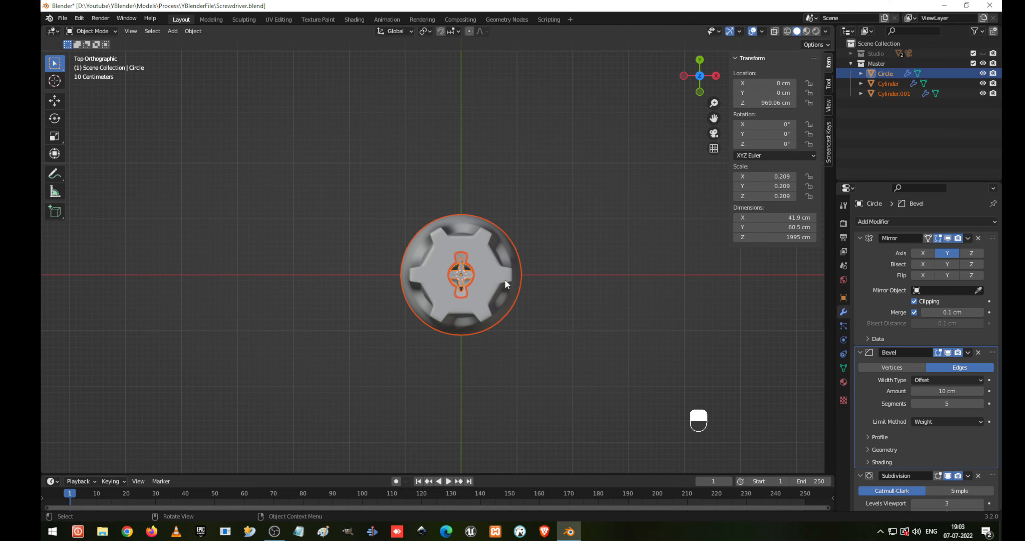
scroll(473, 277, up, 5)
click(556, 314)
scroll(580, 334, down, 4)
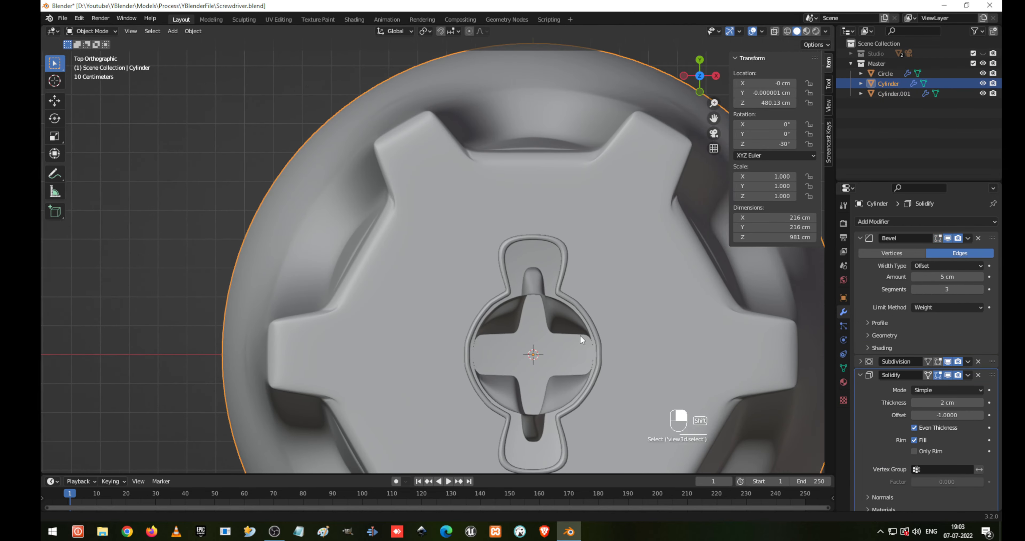
middle_drag(423, 319, 448, 309)
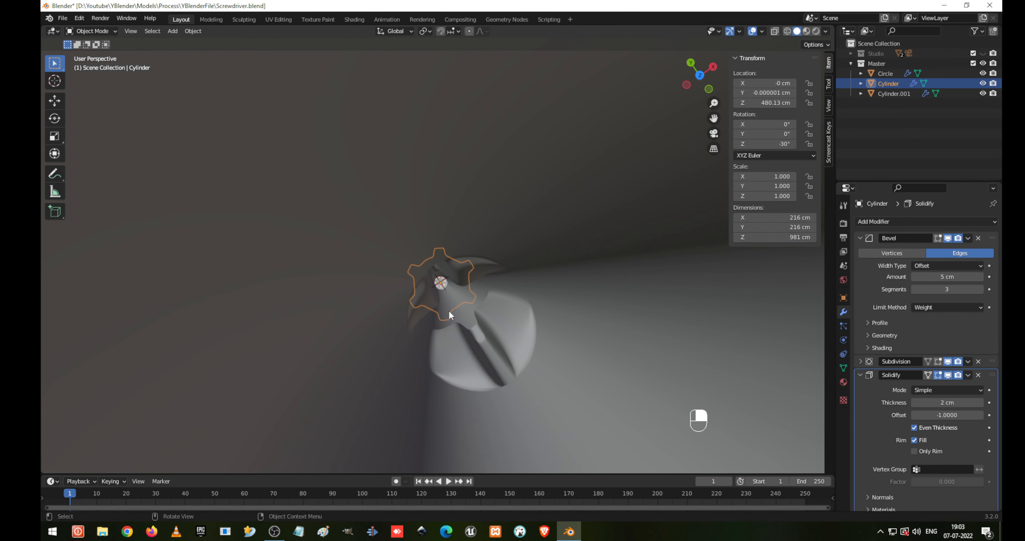
key(KP_7)
click(430, 259)
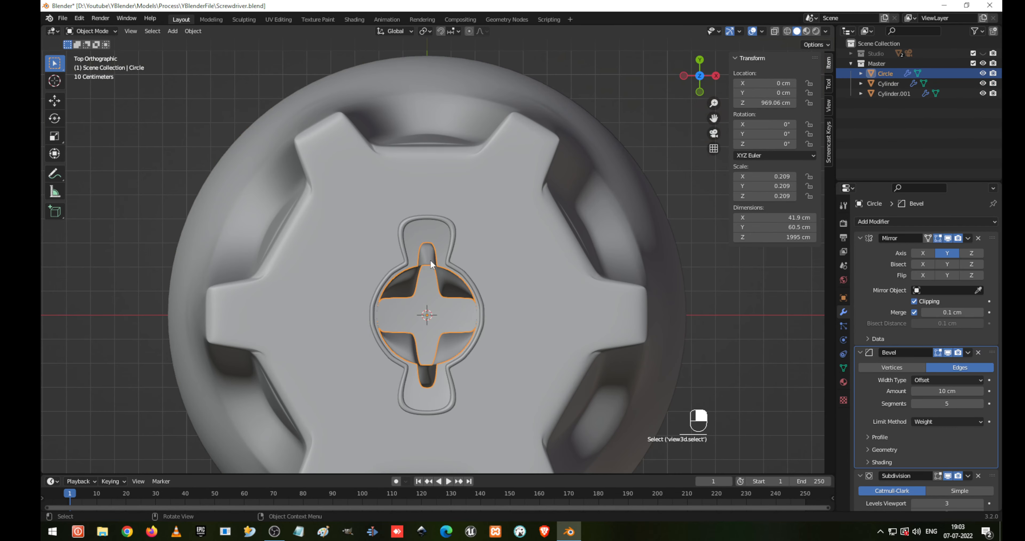
- Move the outer end of the shaft's side strip about 7.4 cm outward along Y, deeper into the handle's slot
key(Tab)
scroll(425, 256, up, 3)
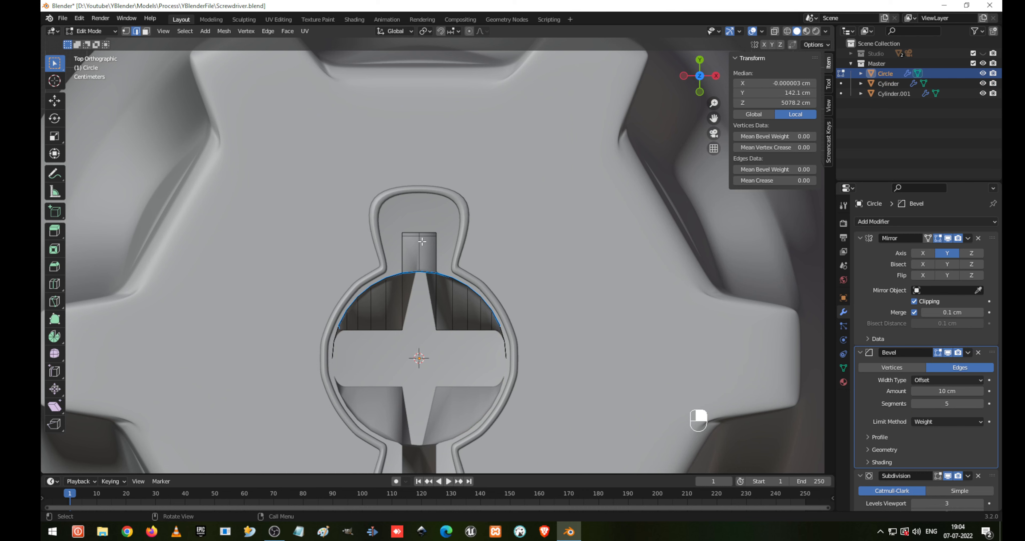
key(shift+z)
drag(355, 205, 477, 254)
key(g)
key(y)
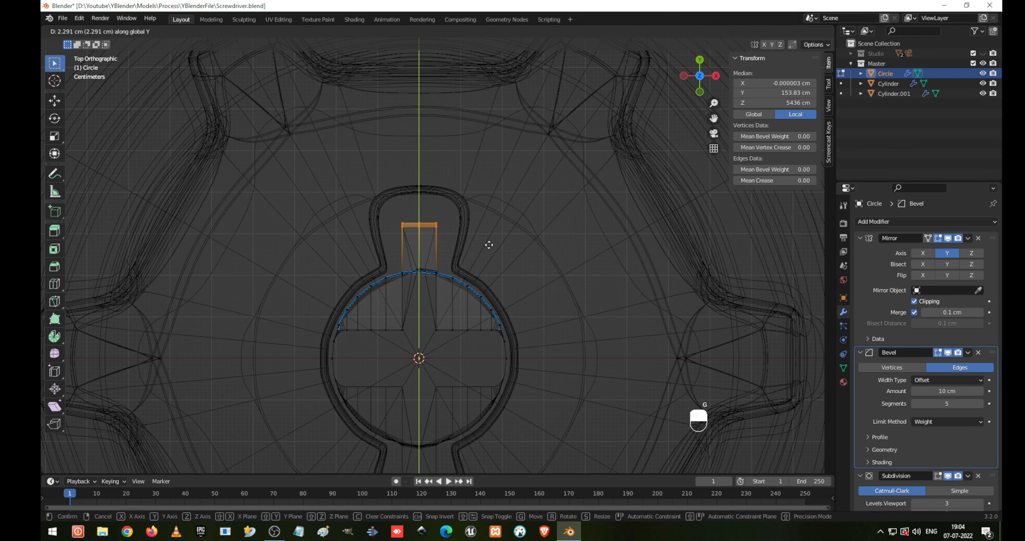
click(487, 223)
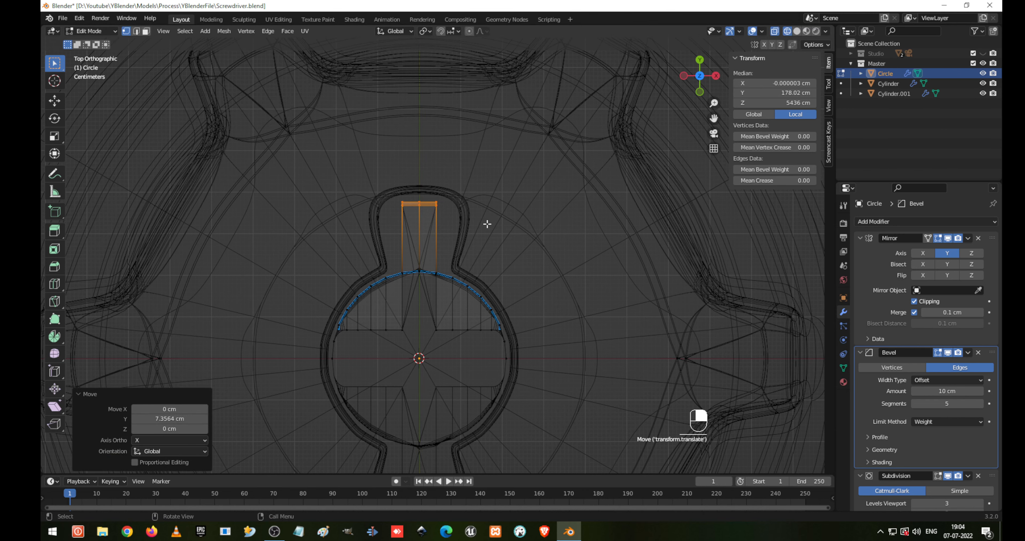
- Widen the strip's outer end along X by a factor of about 1.2 and return to Object Mode in solid shading
key(s)
key(x)
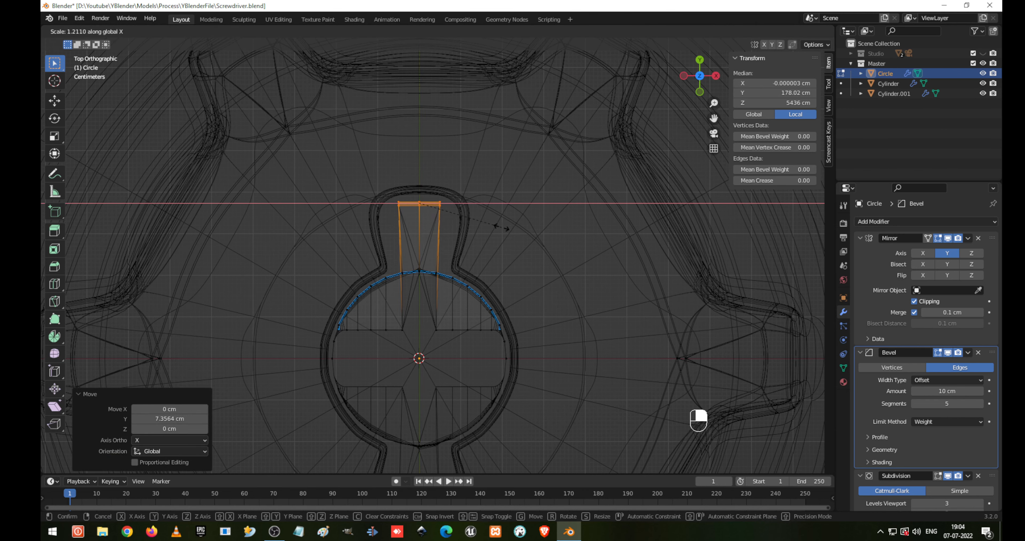
click(504, 229)
mouse_move(436, 195)
middle_down()
mouse_move(496, 195)
mouse_move(508, 179)
mouse_move(380, 175)
mouse_move(461, 235)
mouse_move(417, 204)
middle_up()
key(shift+z)
key(Tab)
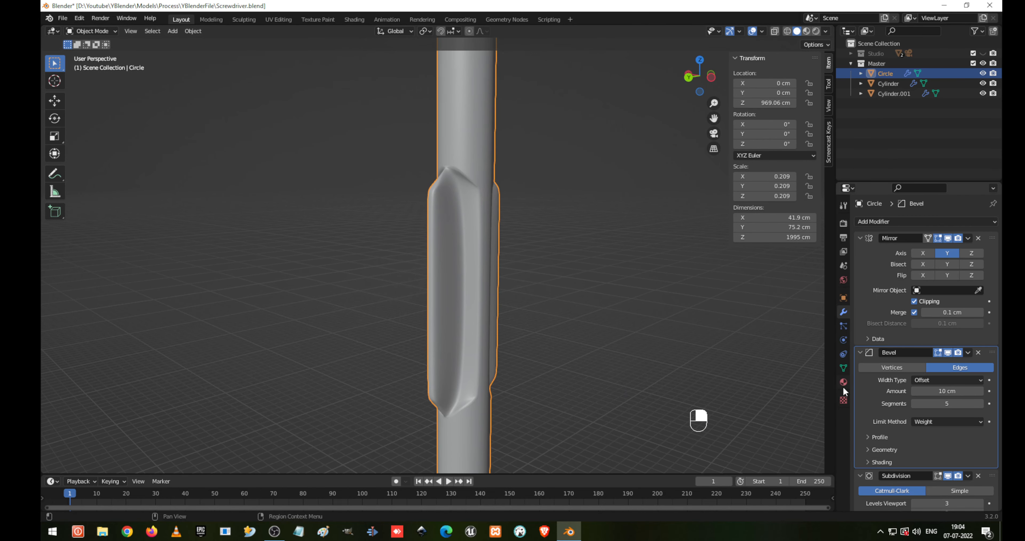
- Turn off the Edit Mode display of the shaft's Mirror, Bevel and Subdivision modifiers to expose the strip's base mesh
click(843, 368)
middle_drag(423, 260, 481, 233)
key(Tab)
scroll(478, 211, up, 4)
shift+middle_drag(472, 187, 443, 255)
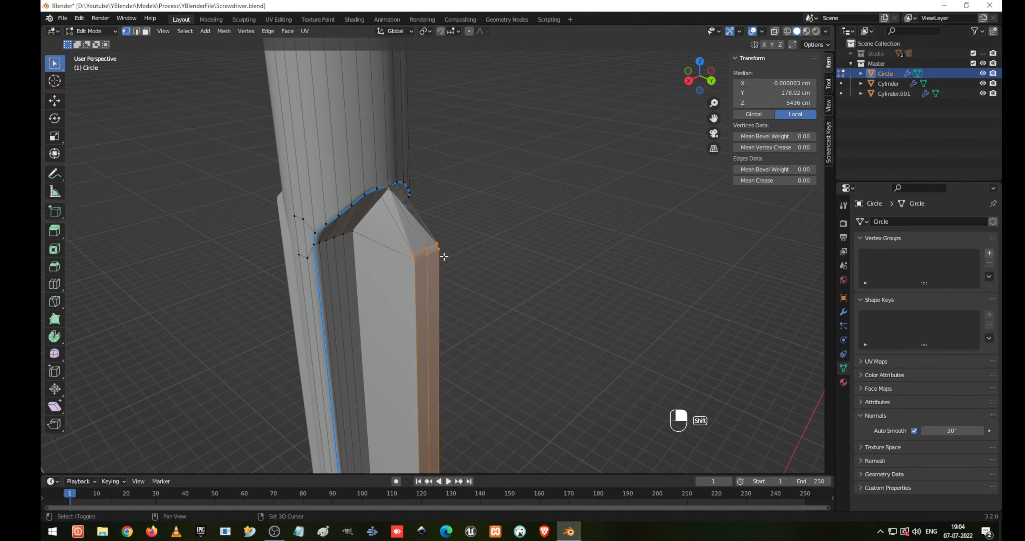
scroll(443, 253, up, 3)
middle_drag(393, 207, 409, 168)
middle_drag(410, 169, 433, 156)
shift+middle_drag(480, 119, 483, 189)
middle_drag(468, 241, 474, 214)
click(843, 311)
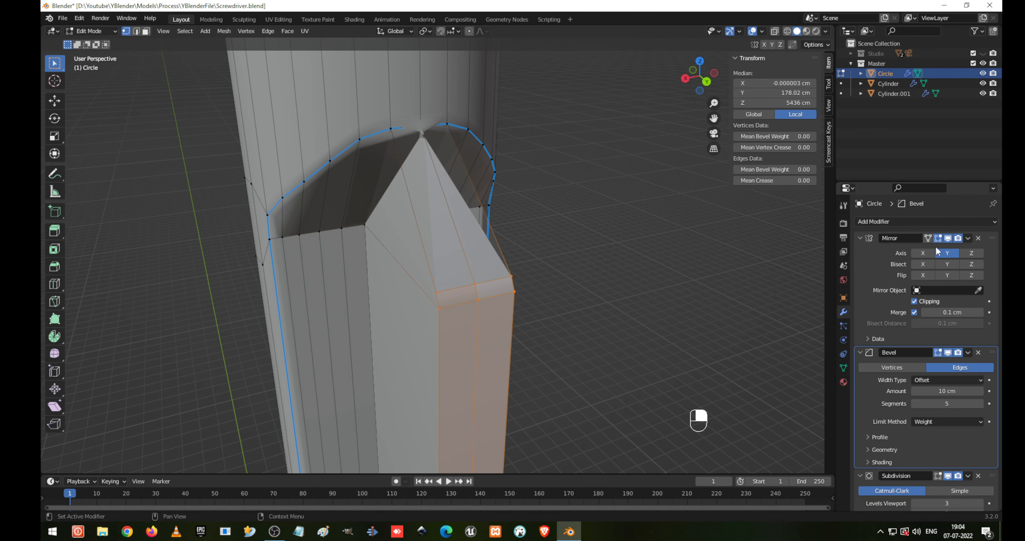
click(937, 351)
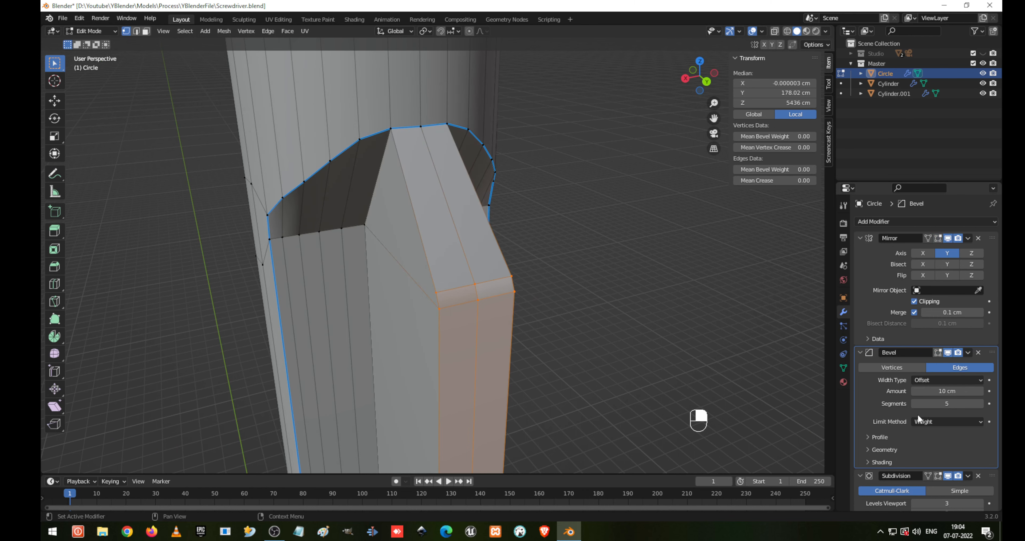
scroll(917, 413, down, 3)
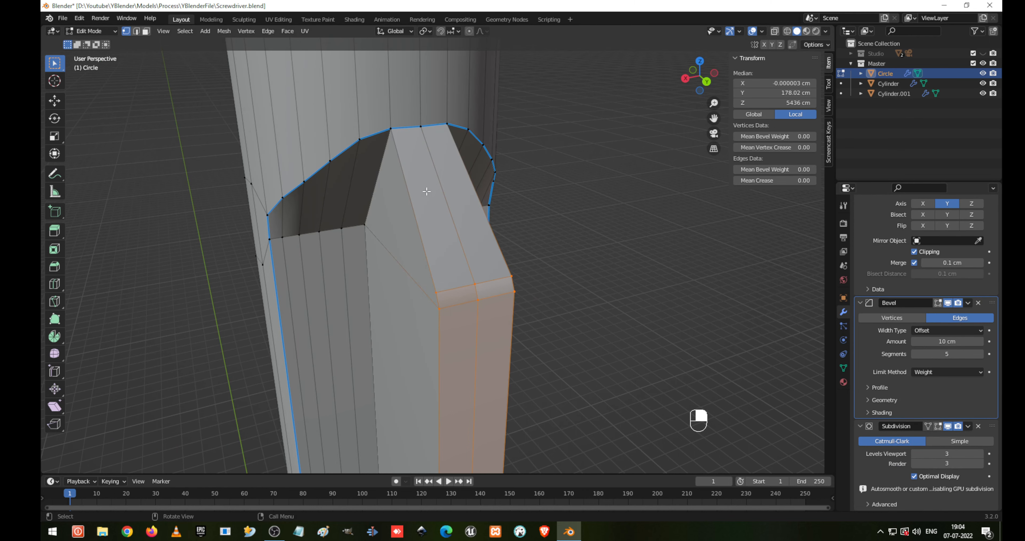
- Set the mean bevel weight of the edges joining the strip's upper end to the shaft to 0
middle_drag(390, 128, 398, 141)
key(2)
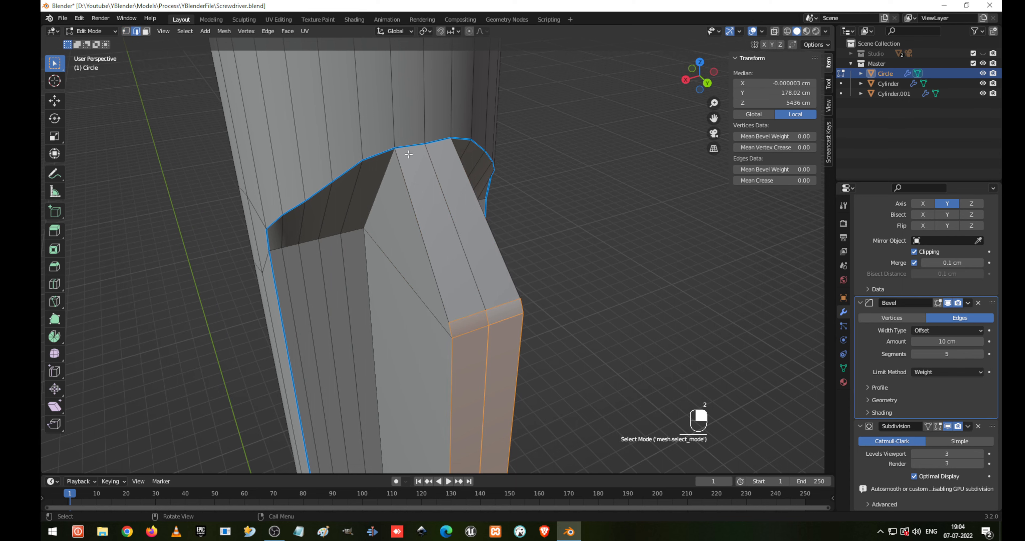
click(401, 148)
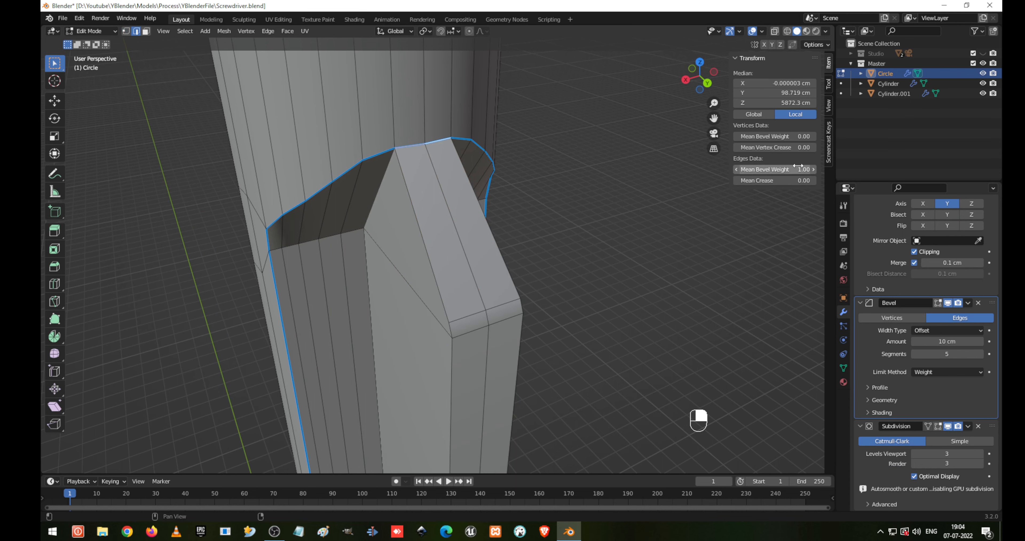
- Set the mean bevel weight to 1 on the strip's outer border edges along both sides, including the sloped ends and short corner edges
click(400, 155)
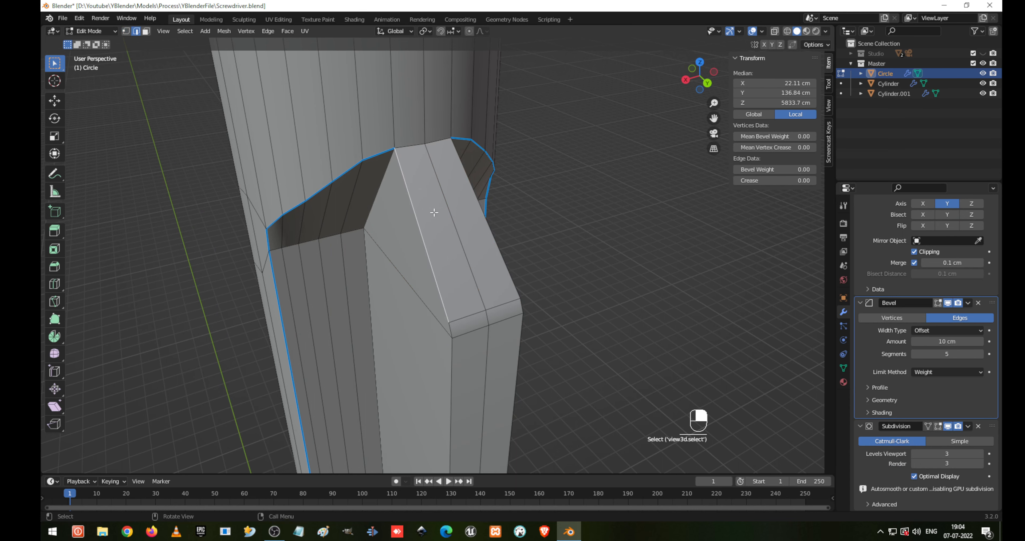
scroll(434, 213, down, 1)
shift+middle_drag(464, 283, 476, 124)
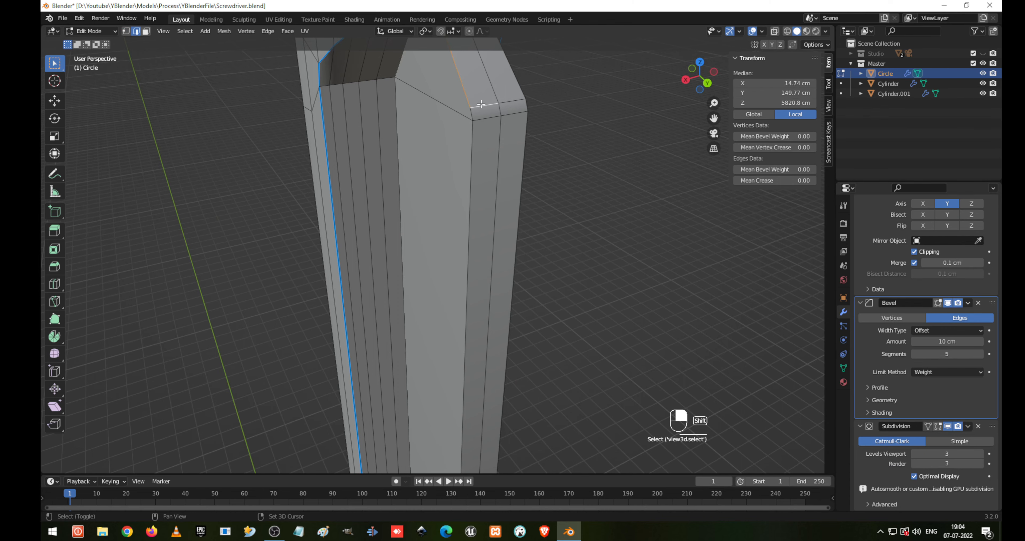
shift+click(473, 135)
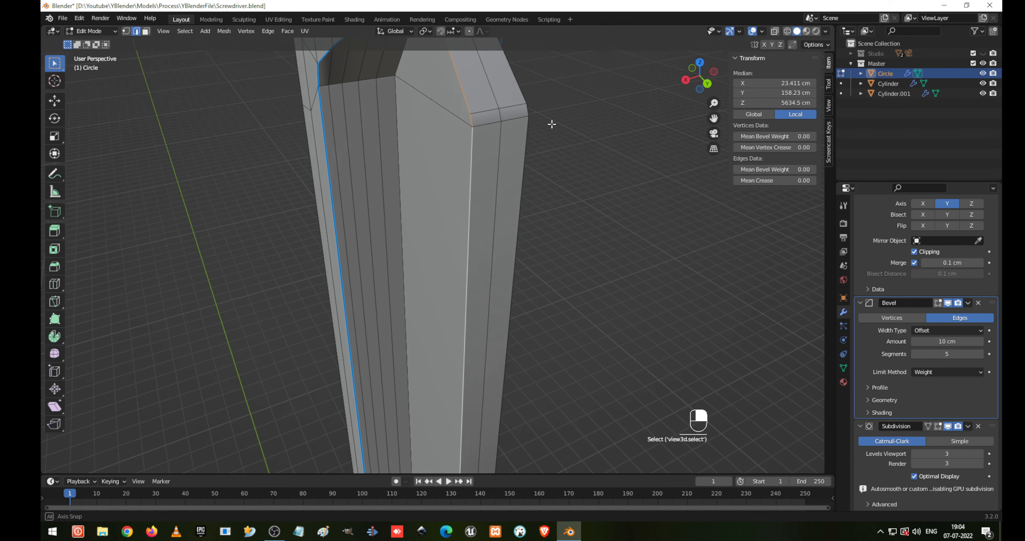
middle_drag(549, 124, 464, 130)
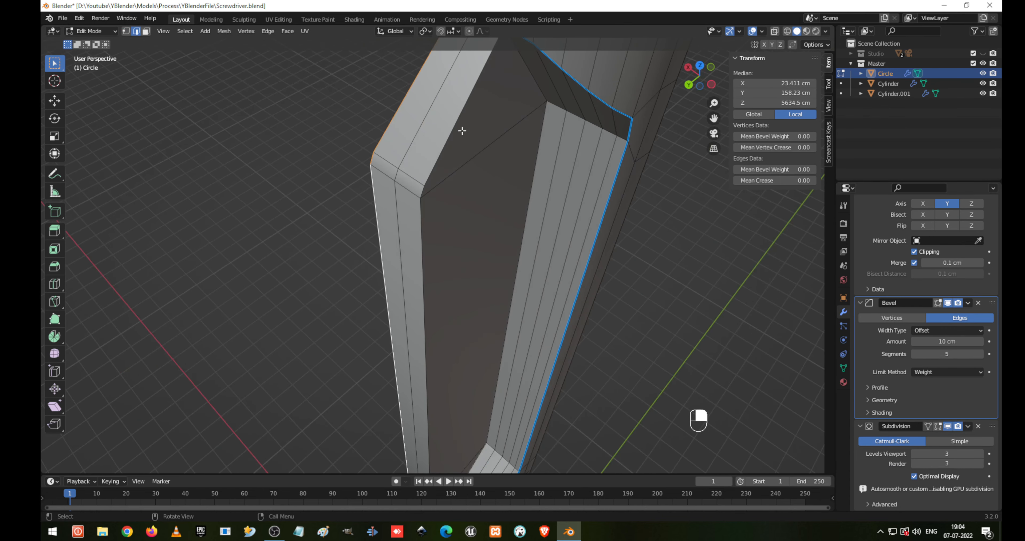
shift+click(421, 232)
scroll(423, 239, down, 4)
shift+middle_drag(466, 222, 555, 502)
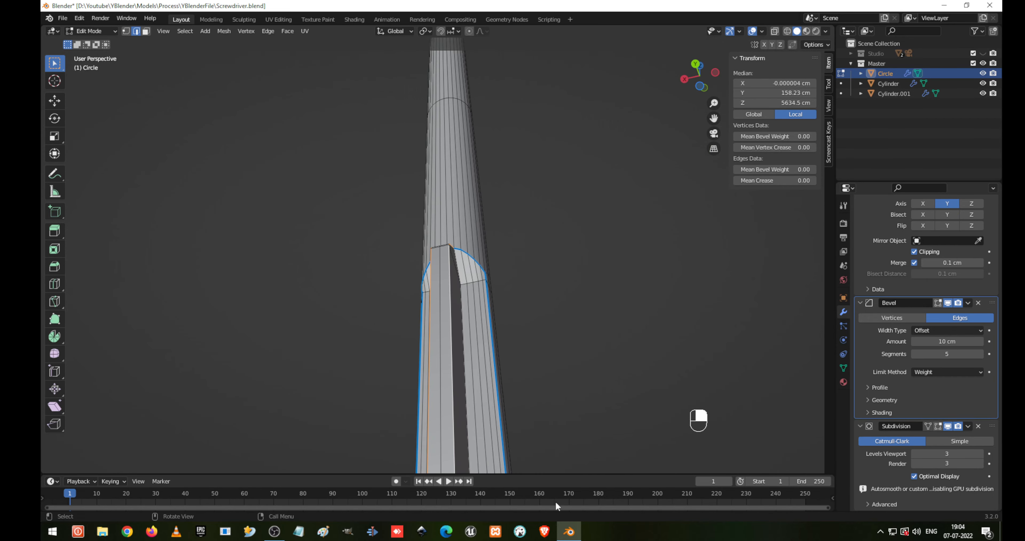
shift+middle_drag(442, 402, 480, 257)
scroll(497, 292, up, 3)
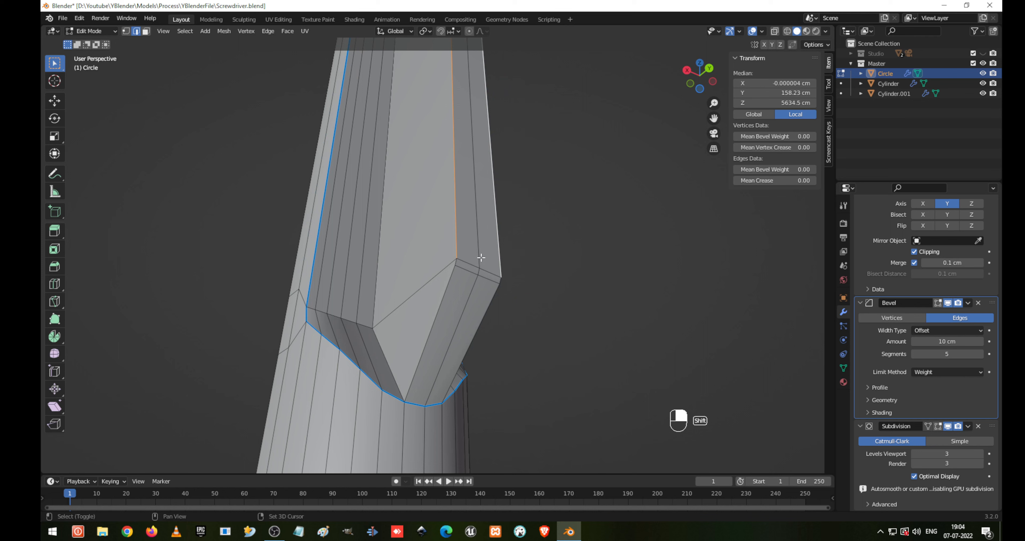
shift+click(457, 264)
middle_drag(465, 292, 490, 241)
scroll(510, 236, up, 4)
shift+middle_drag(543, 190, 515, 222)
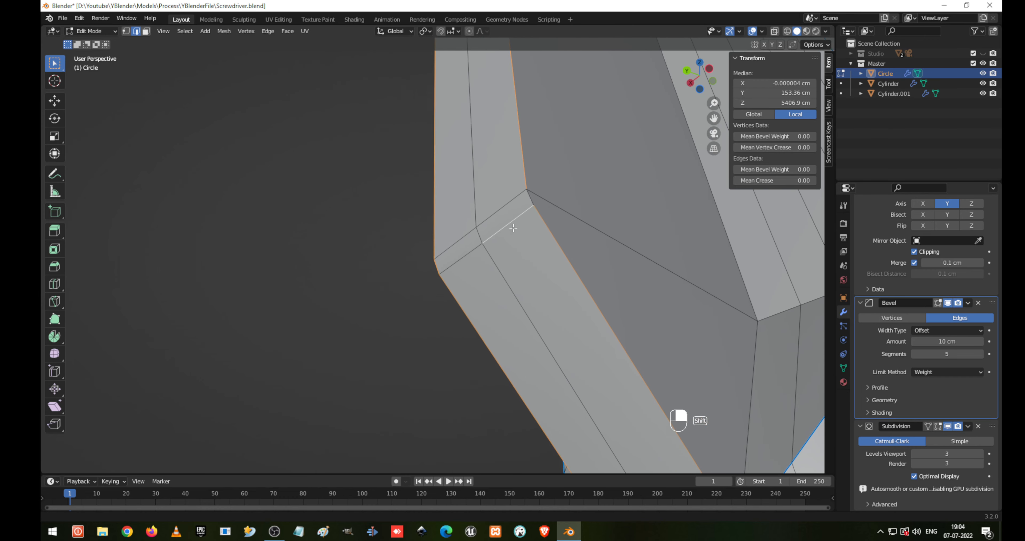
shift+click(521, 219)
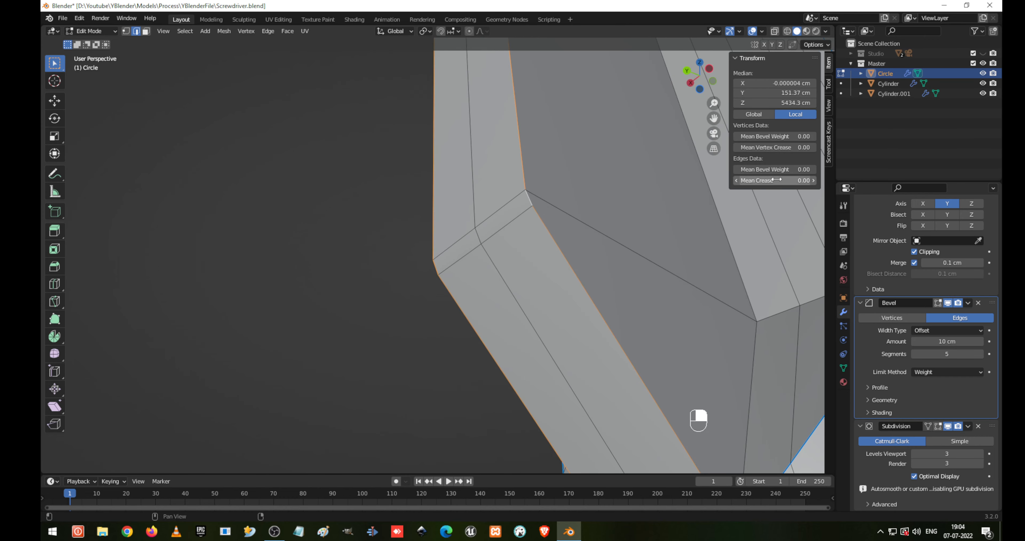
drag(776, 169, 813, 170)
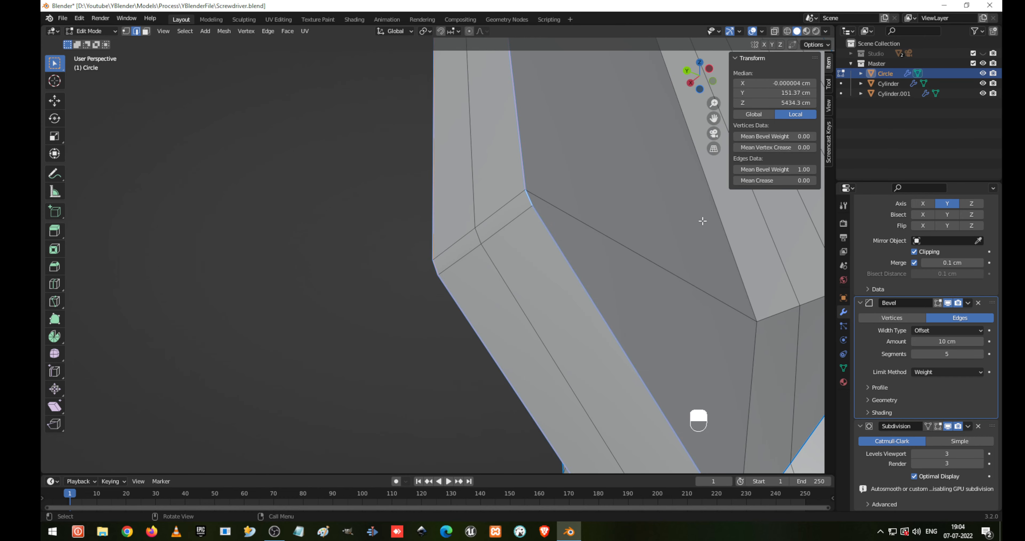
- Set the mean bevel weight of the edges joining the strip's lower end to the shaft to 0 and return to Object Mode
scroll(633, 280, down, 4)
shift+middle_drag(442, 429, 537, 349)
shift+click(462, 359)
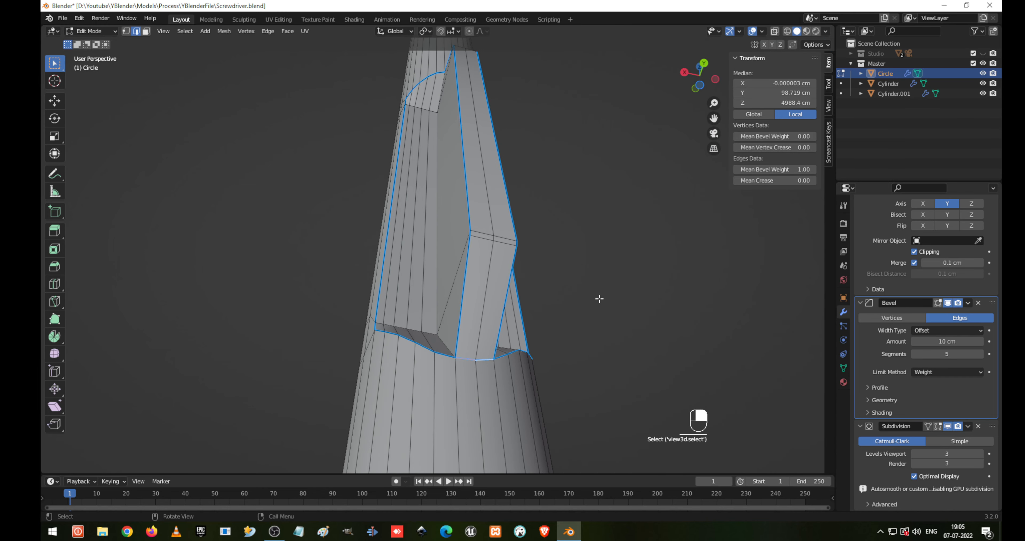
drag(809, 170, 748, 169)
key(Tab)
middle_drag(664, 135, 569, 221)
- Add a single centred loop cut around the shaft above the strip
key(Tab)
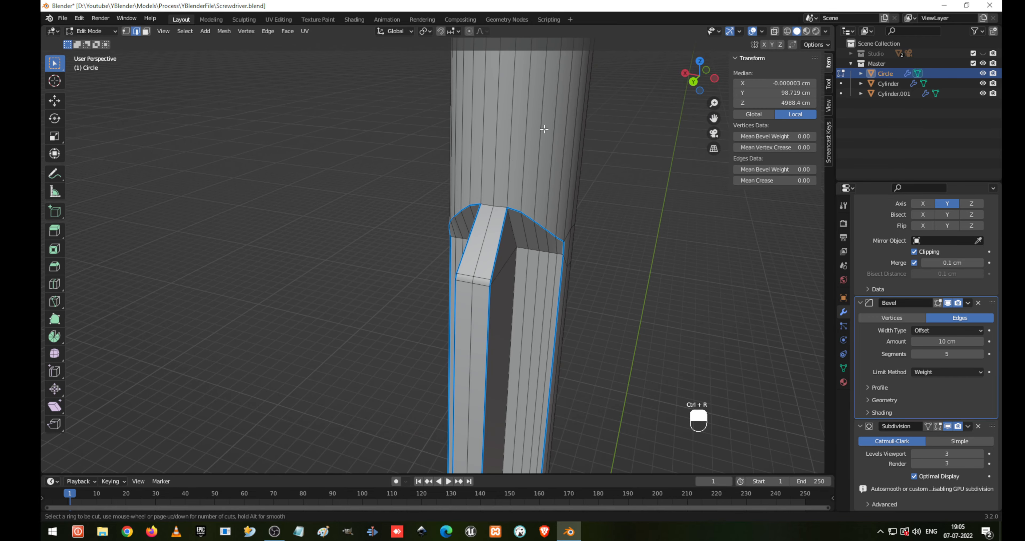
scroll(548, 111, down, 4)
key(ctrl+r)
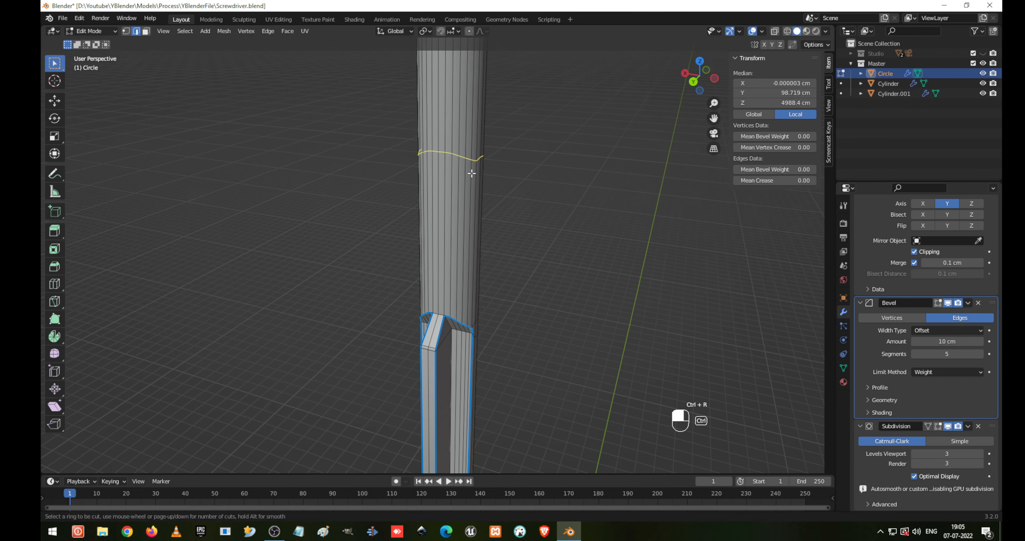
click(471, 164)
middle_drag(471, 173, 524, 232)
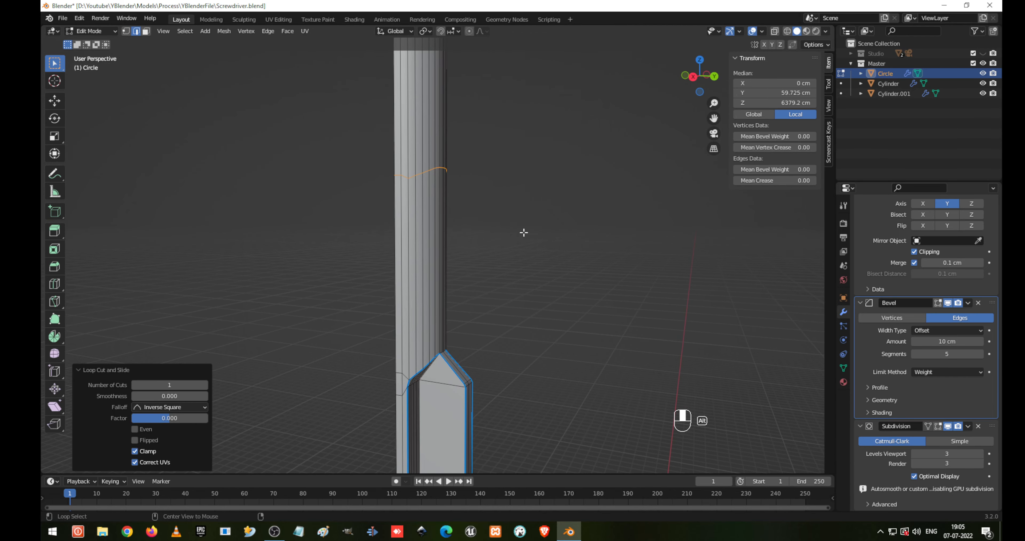
- Reveal any hidden geometry and turn the Mirror modifier's Edit Mode display back on
key(alt+h)
scroll(940, 257, up, 3)
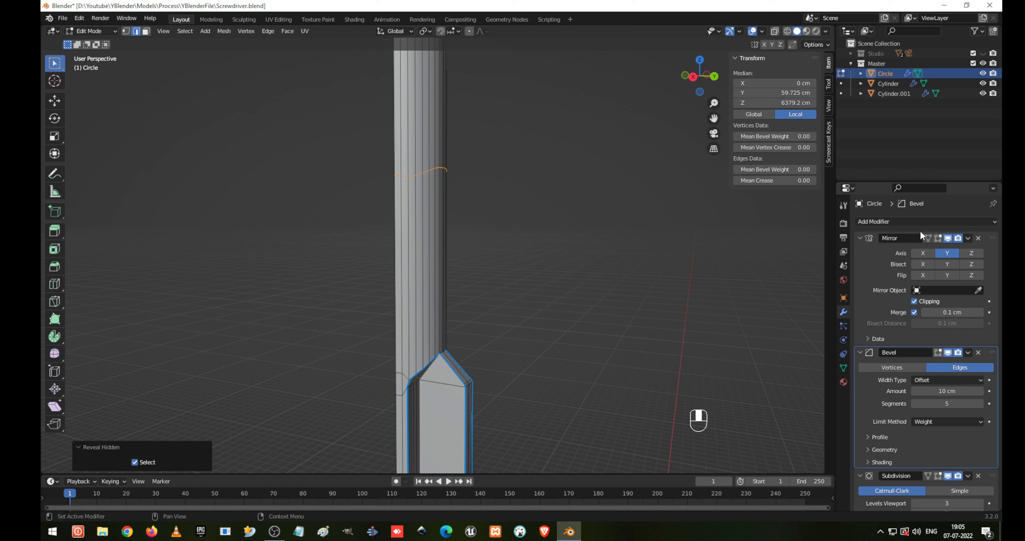
click(937, 238)
scroll(464, 189, up, 2)
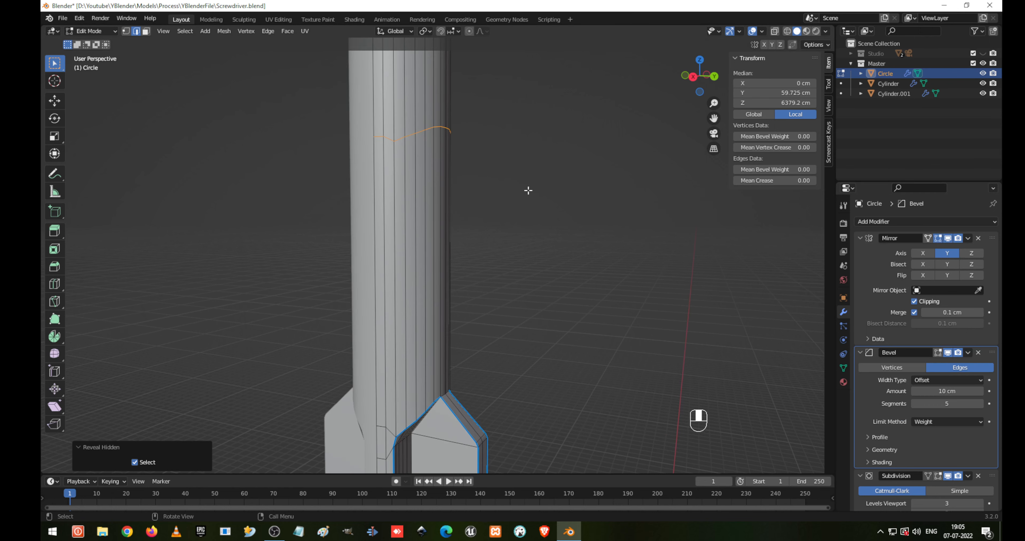
middle_drag(528, 191, 506, 205)
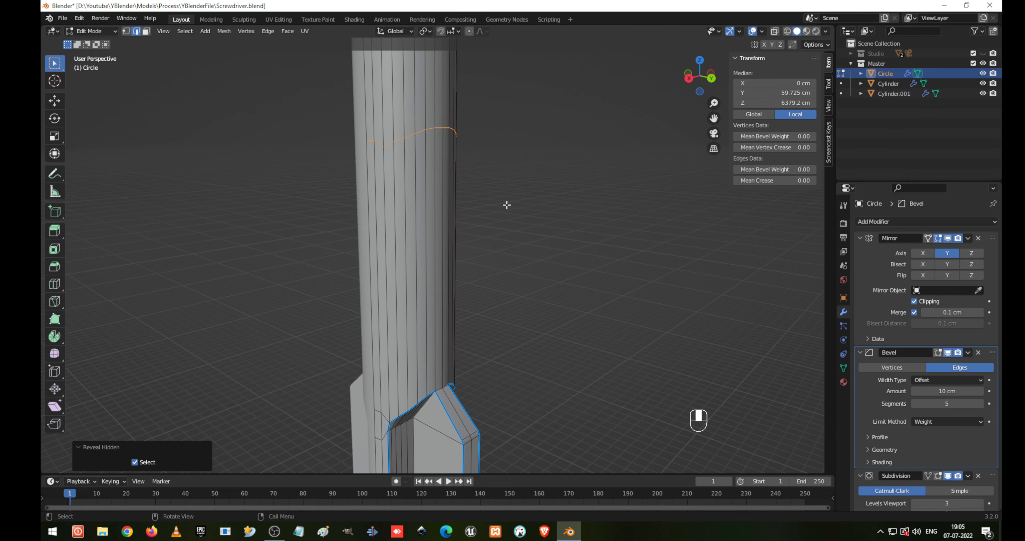
- Flatten the new edge loop to 0 along Z, lower it close to the strips' upper ends, and return to Object Mode
key(s)
key(z)
key(Return)
key(g)
key(z)
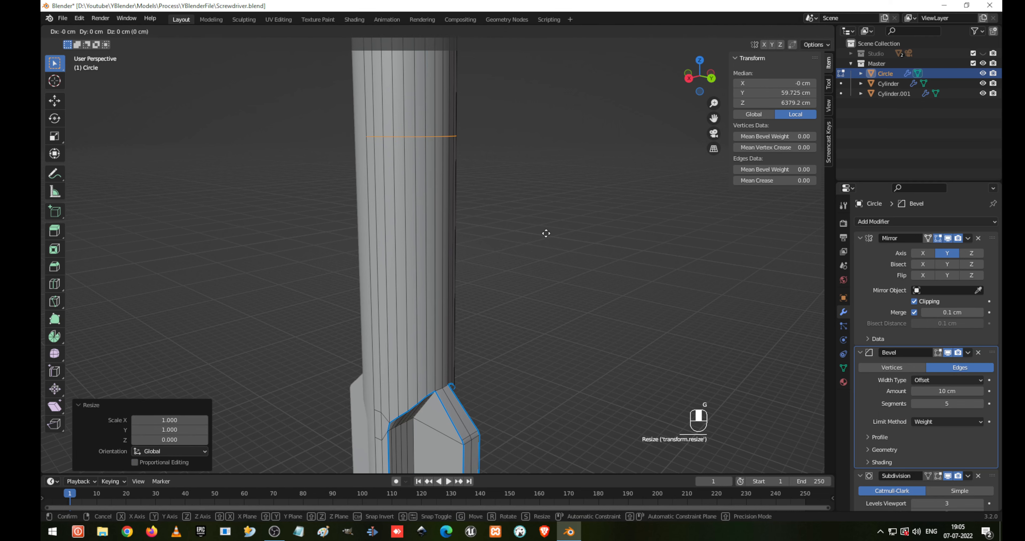
click(556, 470)
key(Tab)
middle_drag(537, 408, 419, 315)
shift+middle_drag(469, 402, 457, 294)
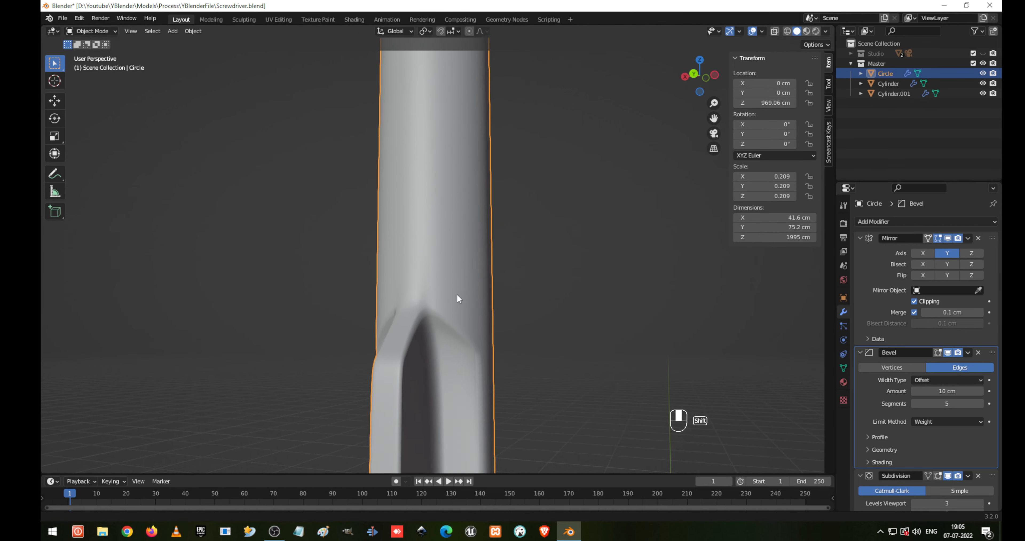
- Add a loop cut around the shaft below the strips and slide it up close to their lower ends
middle_drag(449, 221, 555, 241)
scroll(555, 241, down, 5)
shift+middle_drag(502, 332, 443, 40)
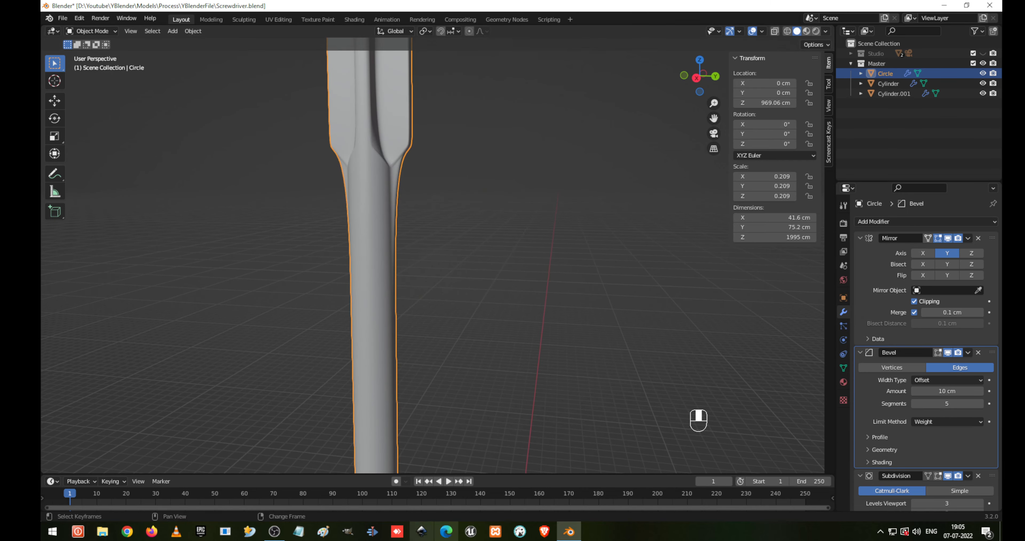
key(Tab)
middle_drag(430, 330, 471, 291)
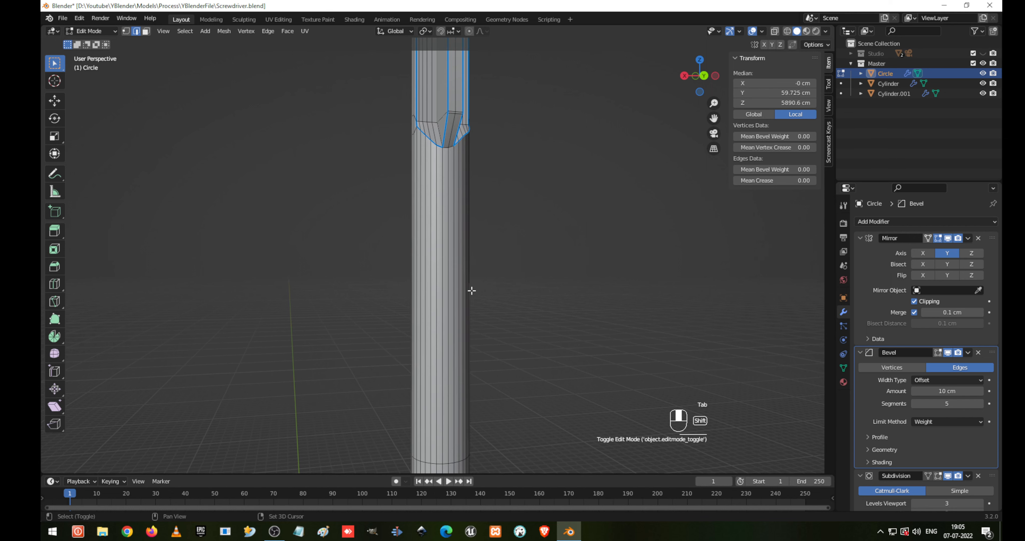
key(ctrl+r)
click(449, 252)
right_click(449, 252)
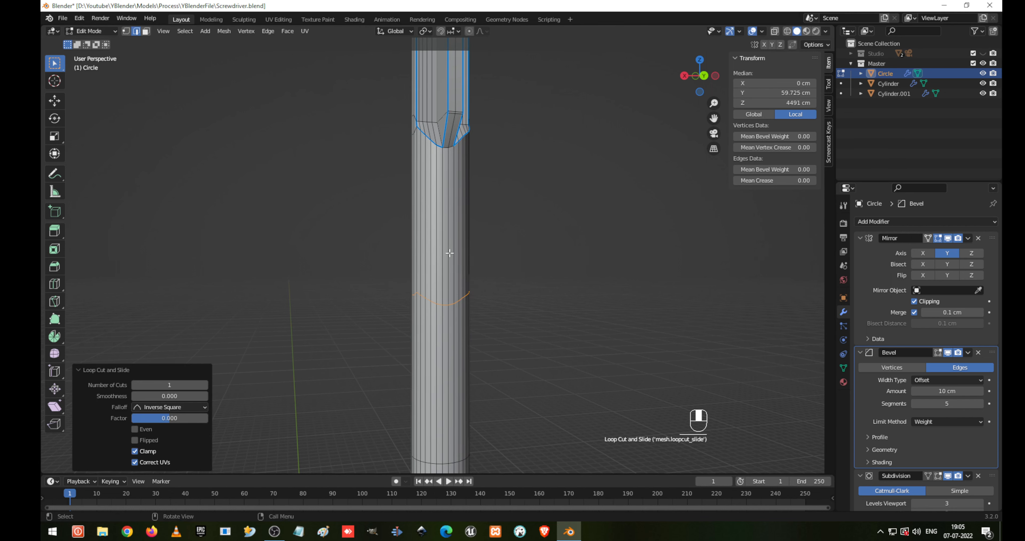
key(g)
key(g)
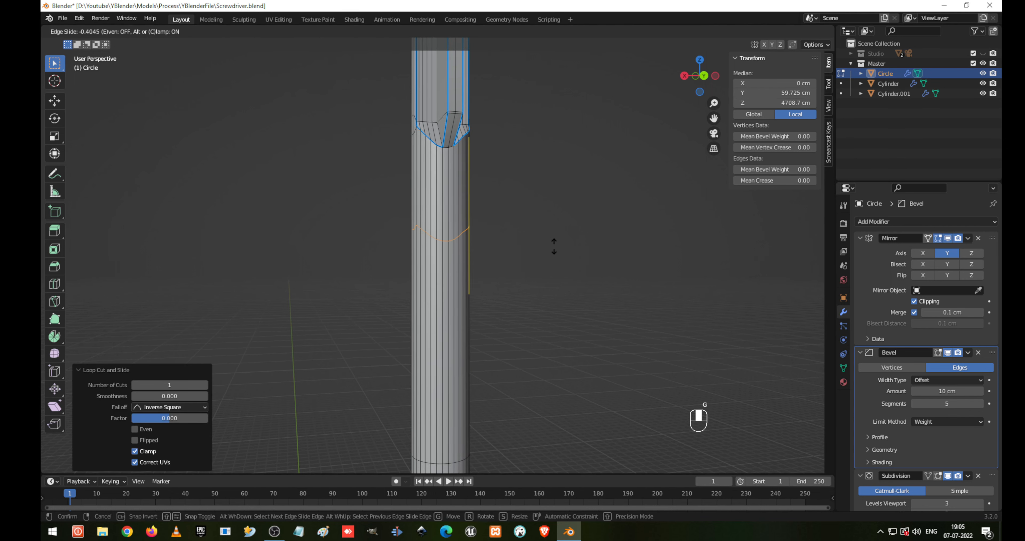
click(565, 152)
key(Tab)
- Examine the whole screwdriver's shaft and handle from several angles, including in wireframe, with nothing selected
mouse_move(569, 201)
middle_down()
mouse_move(479, 155)
mouse_move(463, 295)
mouse_move(449, 274)
mouse_move(528, 286)
mouse_move(426, 215)
mouse_move(418, 301)
mouse_move(437, 212)
mouse_move(524, 282)
mouse_move(557, 291)
middle_up()
scroll(558, 291, down, 7)
shift+middle_drag(549, 236, 526, 281)
middle_drag(527, 281, 452, 326)
scroll(428, 340, down, 3)
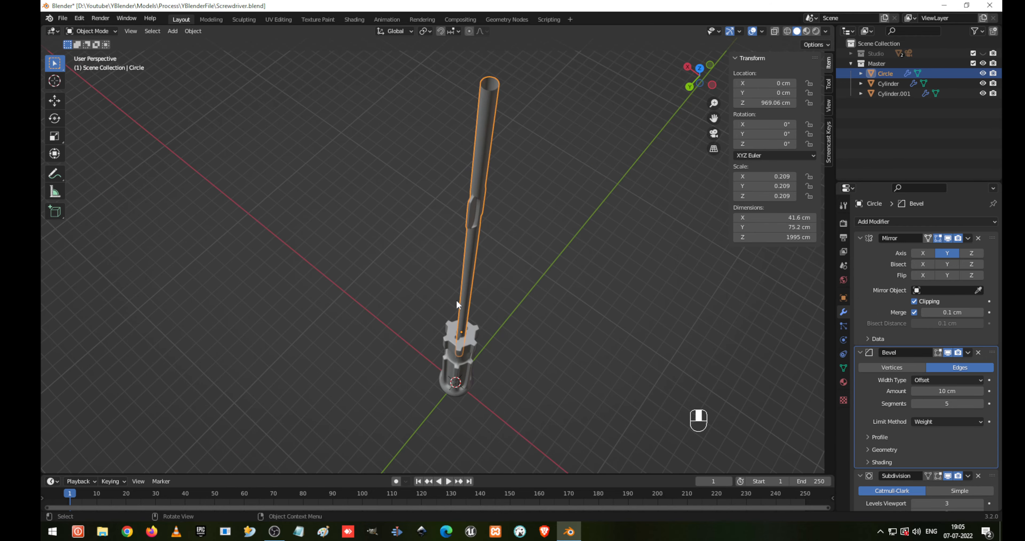
key(KP_1)
scroll(449, 307, down, 6)
shift+middle_drag(458, 356, 473, 262)
click(473, 262)
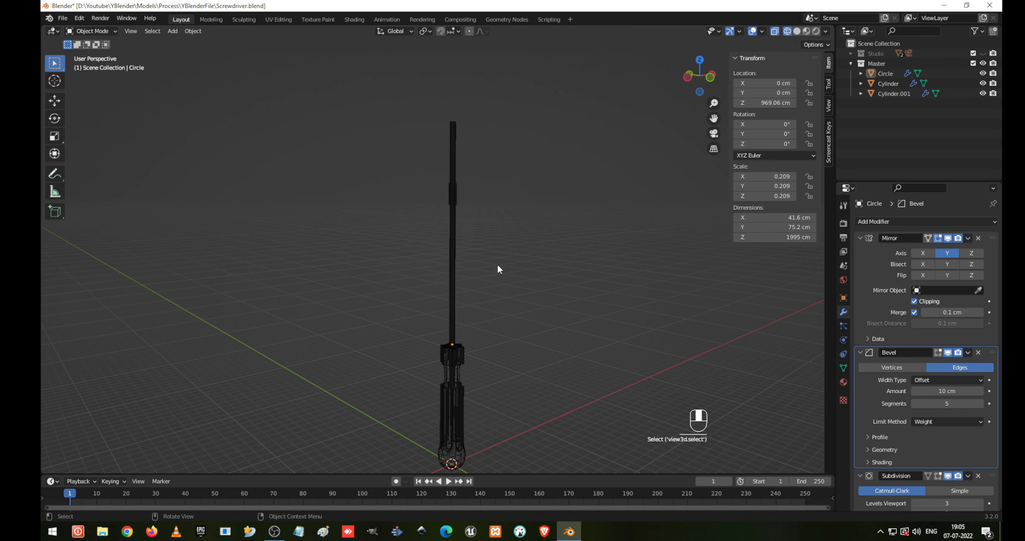
- Select the shaft and apply its Y-axis Mirror modifier in Object Mode
key(KP_1)
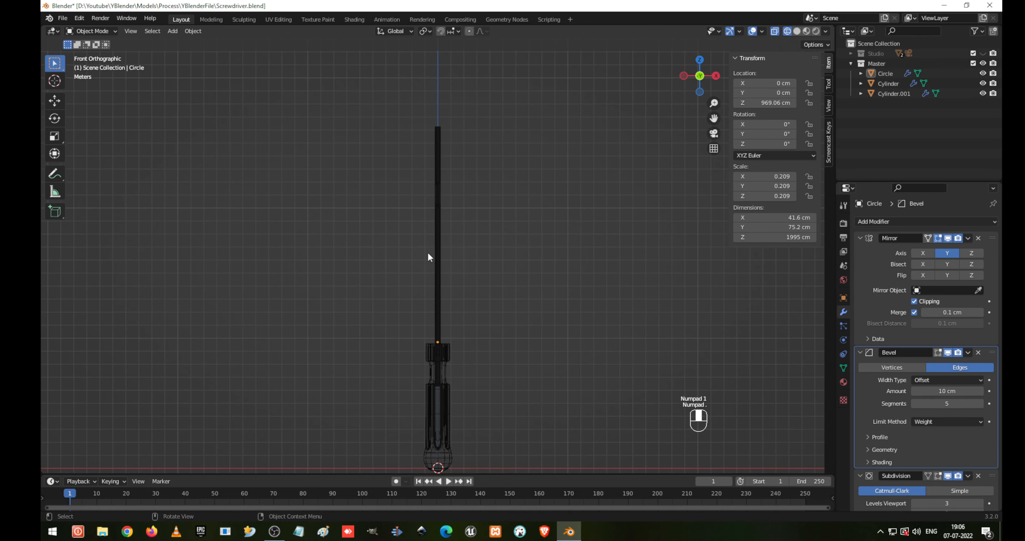
click(453, 244)
key(KP_Decimal)
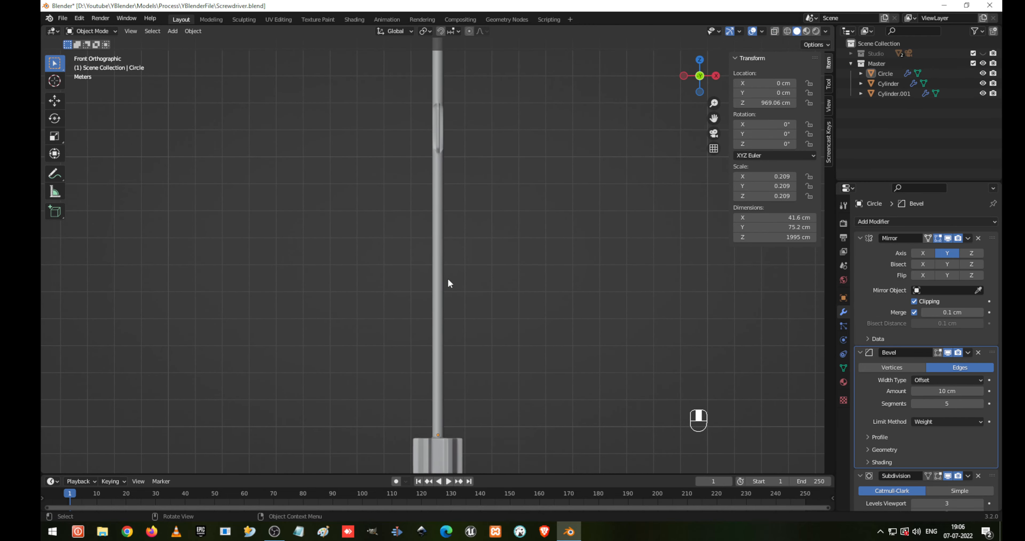
key(Tab)
key(Tab)
click(436, 265)
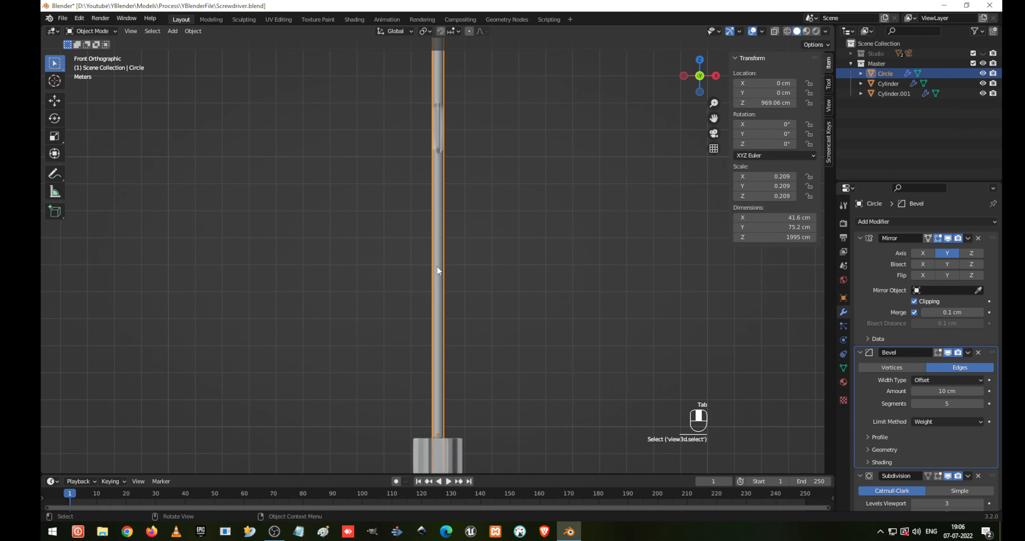
key(Tab)
middle_drag(478, 281, 548, 305)
middle_drag(428, 267, 459, 265)
scroll(459, 265, down, 4)
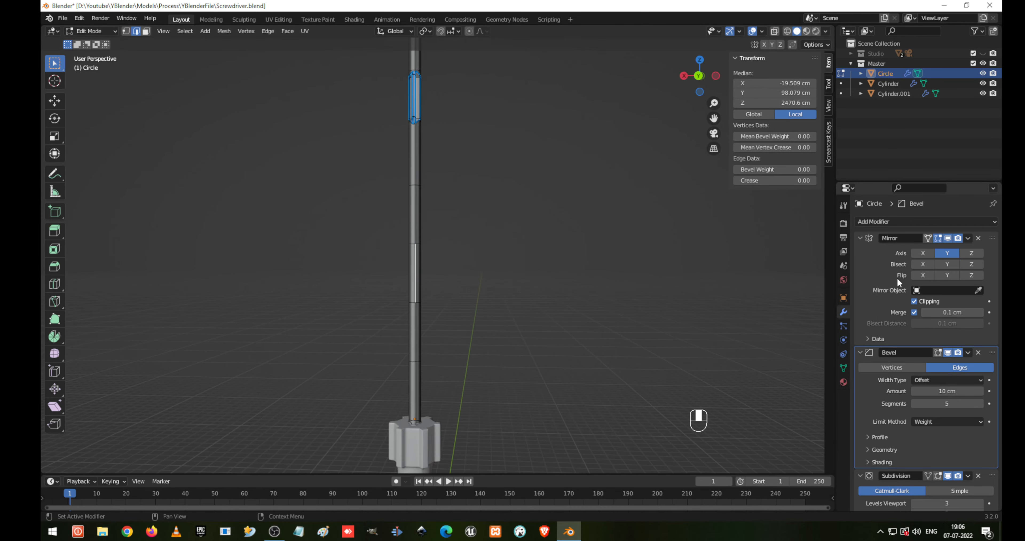
key(Tab)
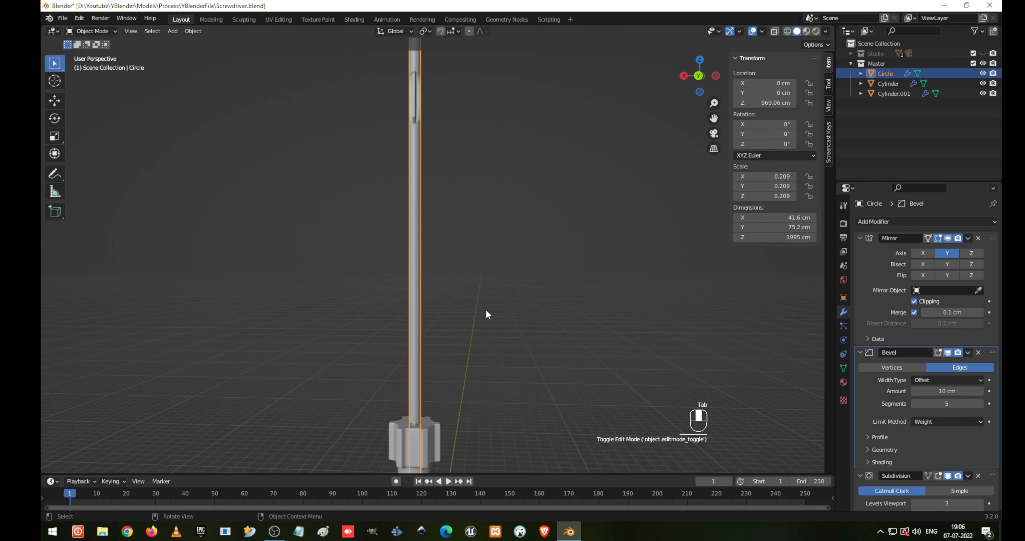
key(ctrl+a)
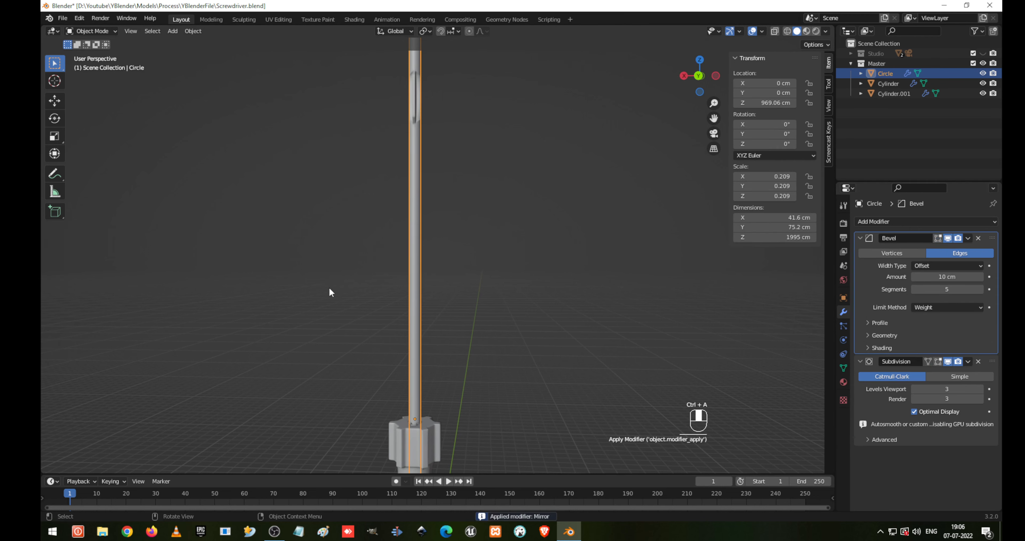
- Delete the lower part of the shaft's mesh in wireframe front view, from the second edge loop below the strips down into the handle
key(Tab)
middle_drag(350, 264, 314, 268)
key(KP_1)
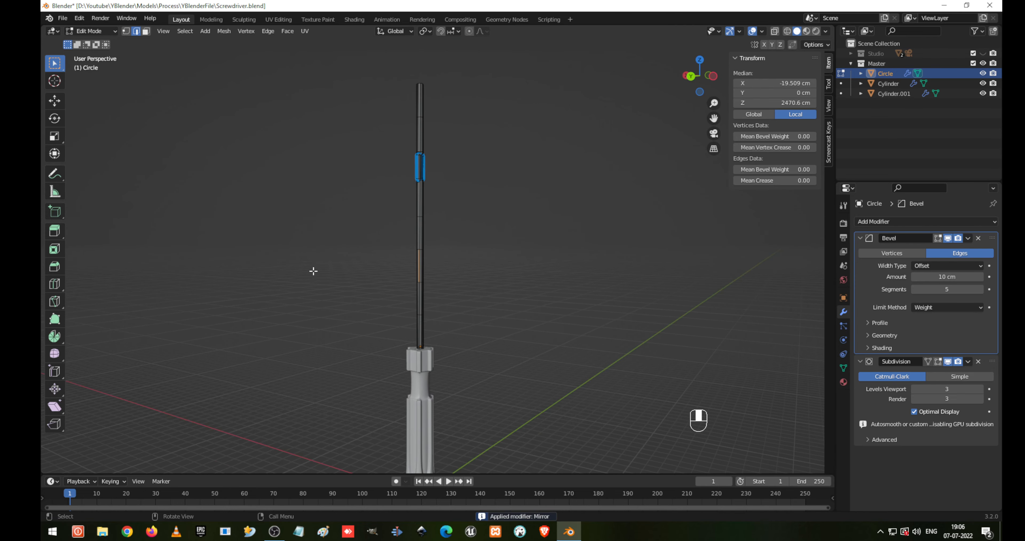
key(shift+z)
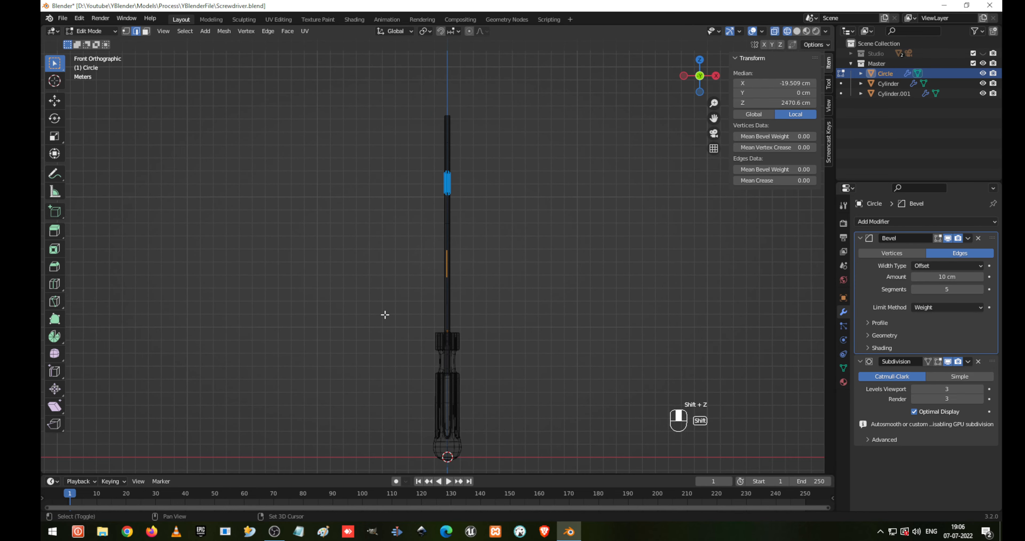
click(502, 301)
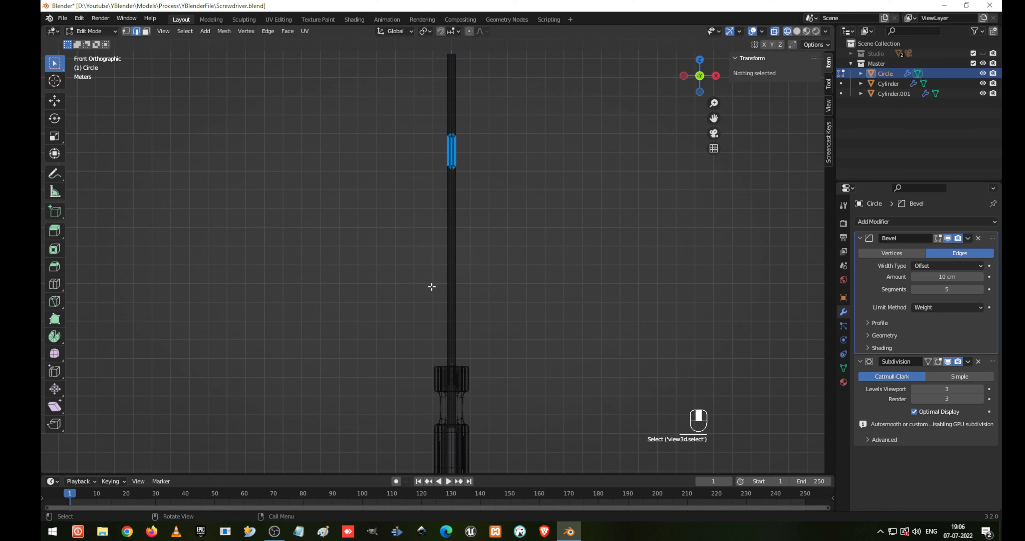
scroll(490, 387, down, 3)
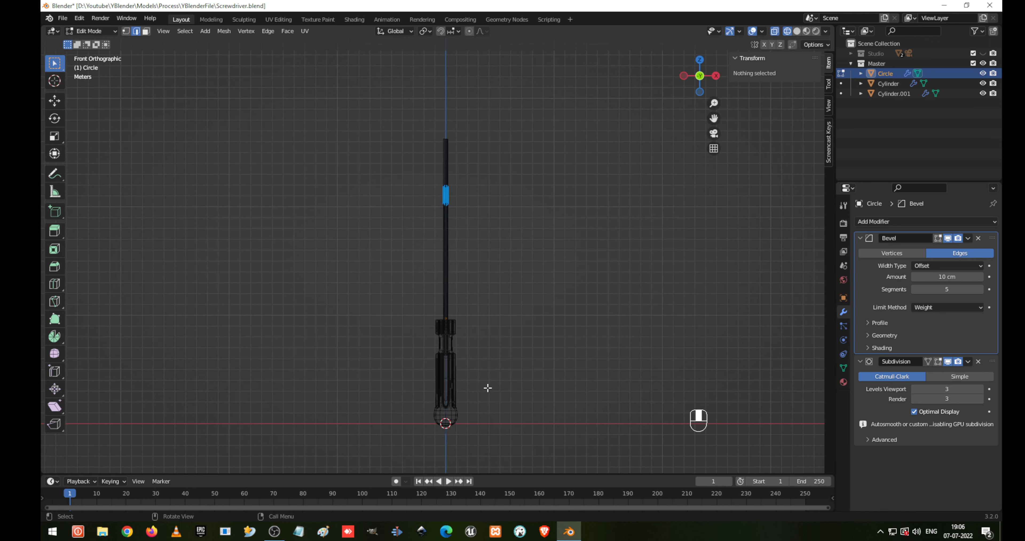
scroll(487, 387, up, 3)
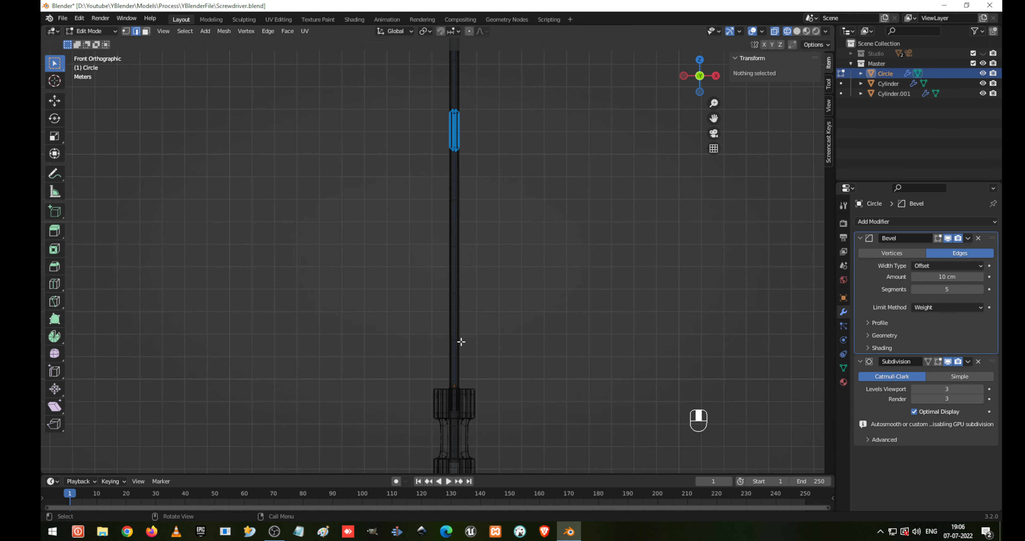
key(1)
scroll(457, 323, up, 4)
shift+middle_drag(556, 370, 447, 329)
scroll(435, 327, up, 2)
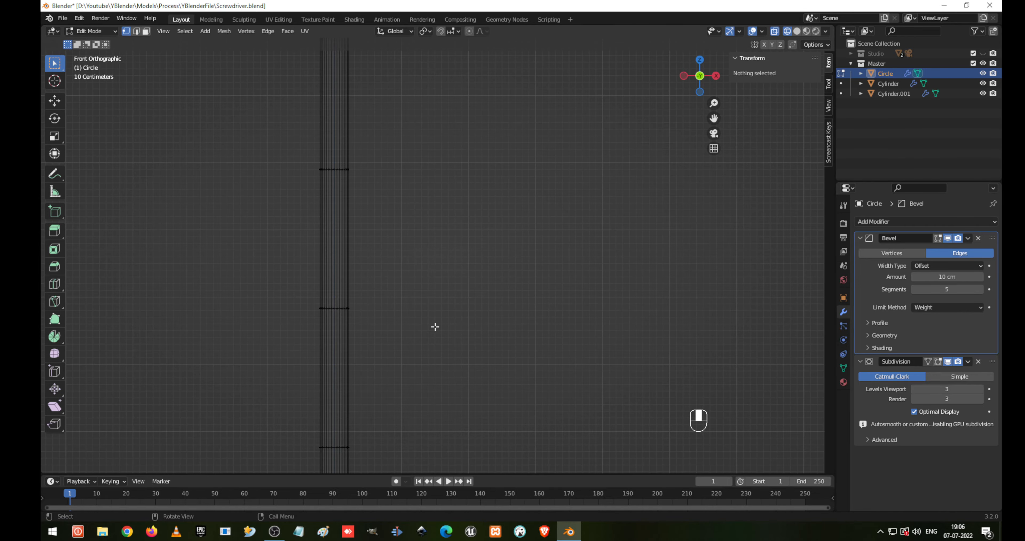
drag(257, 287, 366, 321)
scroll(442, 336, down, 5)
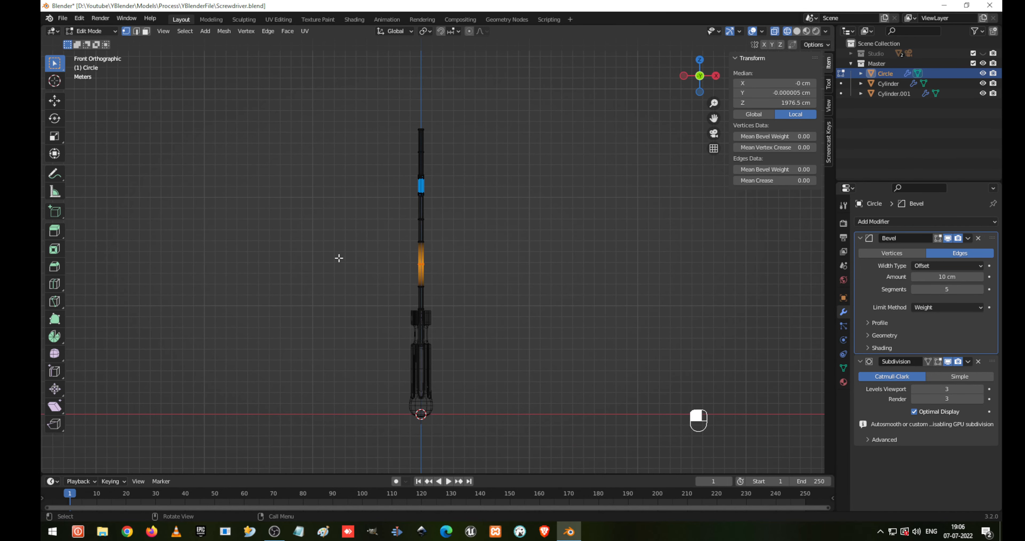
drag(337, 250, 600, 472)
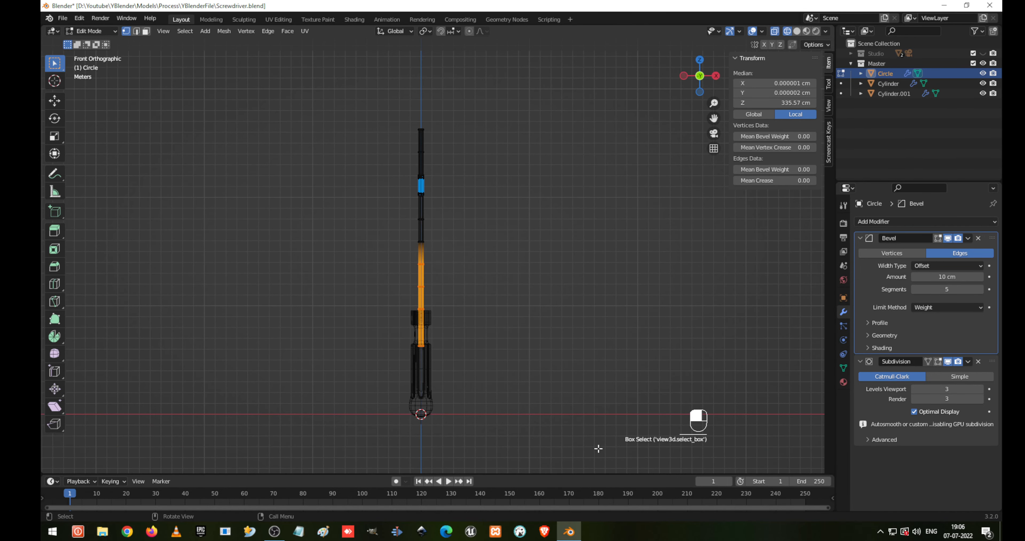
click(598, 449)
scroll(485, 306, up, 4)
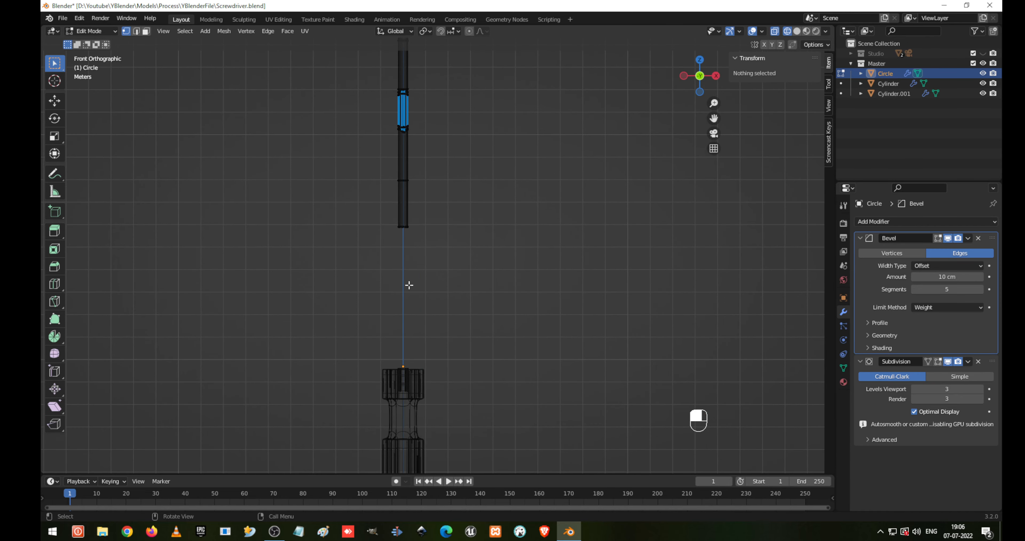
- Lower the entire remaining shaft mesh by about 617.61 cm along Z toward the handle
key(a)
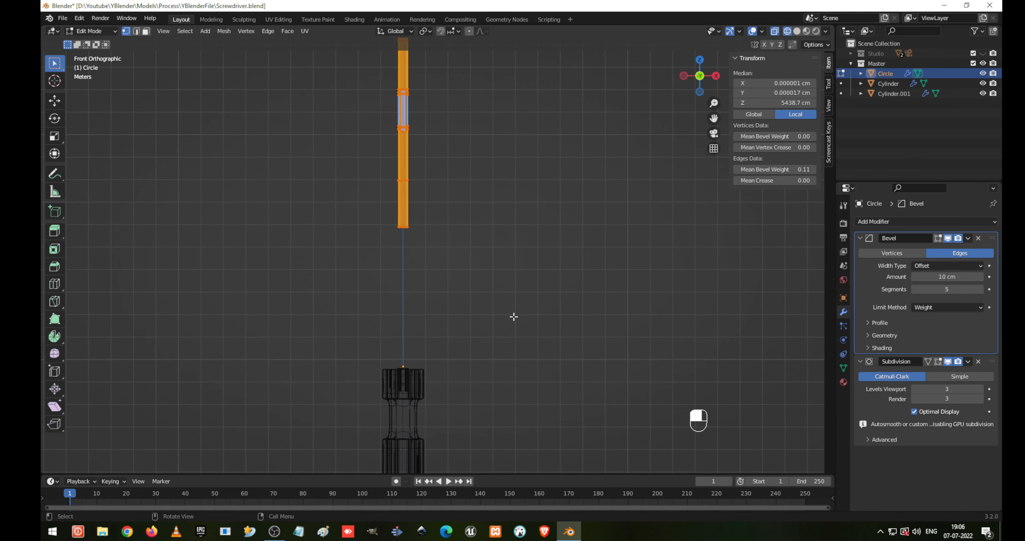
key(g)
key(z)
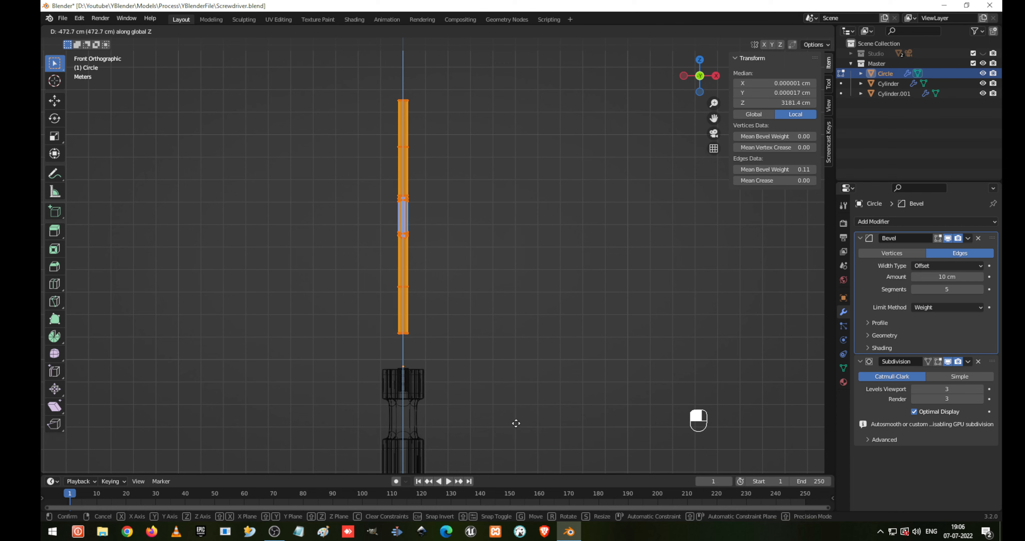
click(449, 366)
- Lower the whole shaft mesh about 3 cm more along Z to bring its bottom end to the shaft's origin point
scroll(450, 366, up, 6)
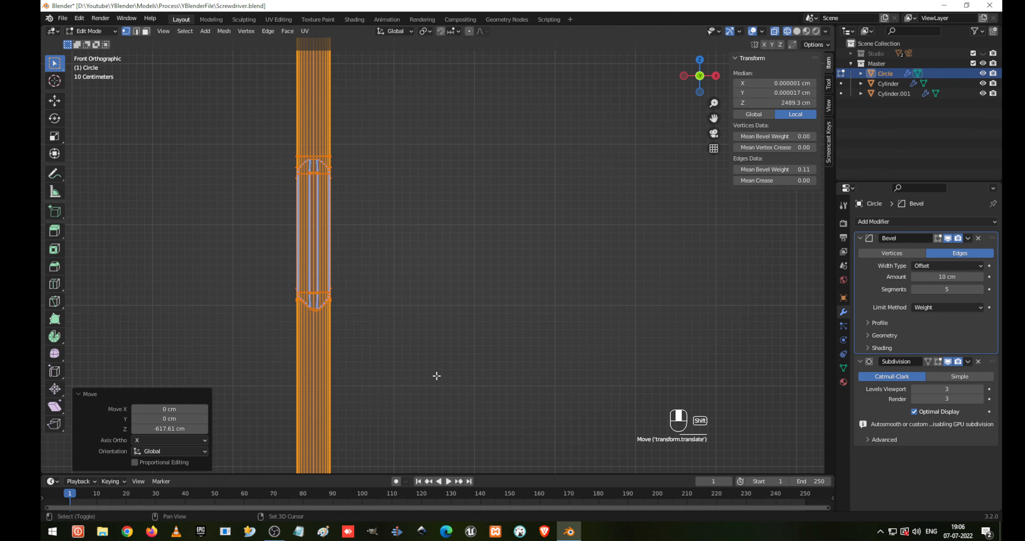
scroll(482, 255, up, 3)
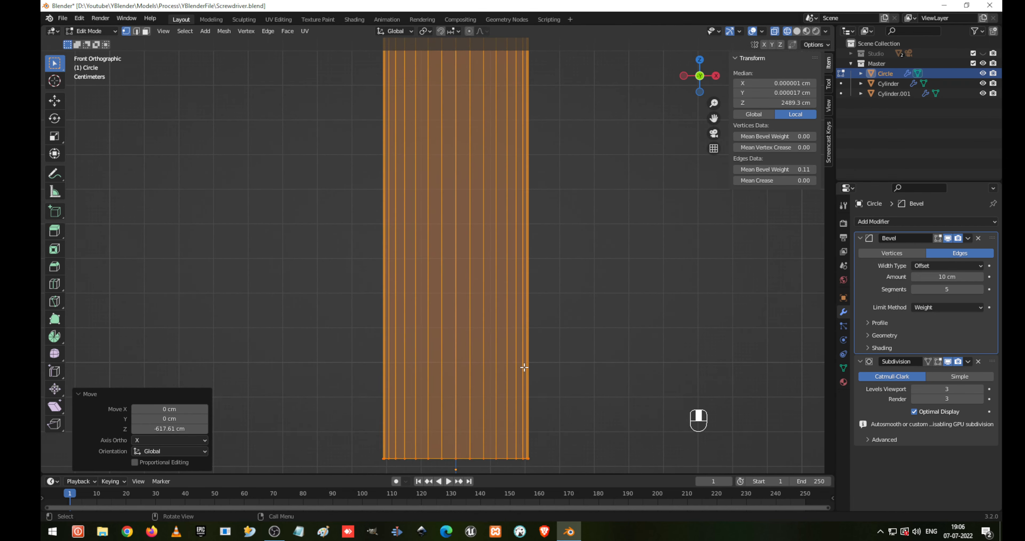
shift+middle_drag(513, 387, 485, 126)
scroll(482, 154, up, 4)
key(g)
key(z)
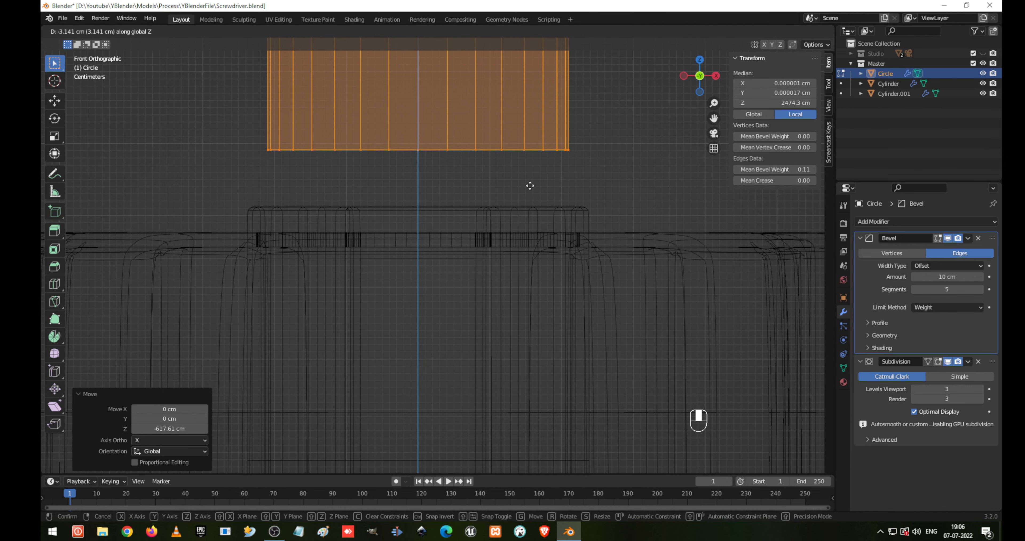
click(580, 180)
key(Tab)
key(Tab)
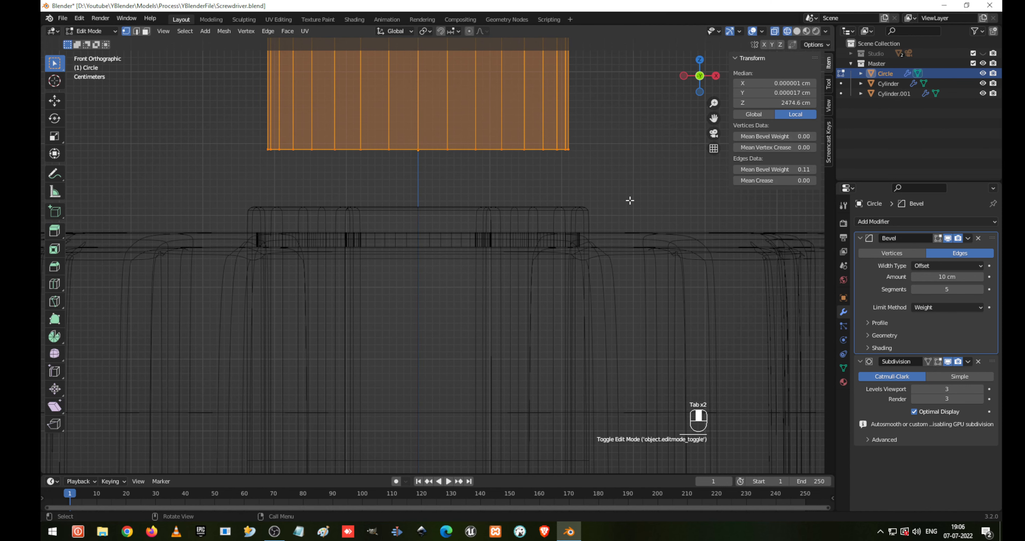
- Add a Mirror modifier to the shaft, place it first in the modifier stack, and include the Z axis instead of X
scroll(632, 201, down, 3)
click(939, 222)
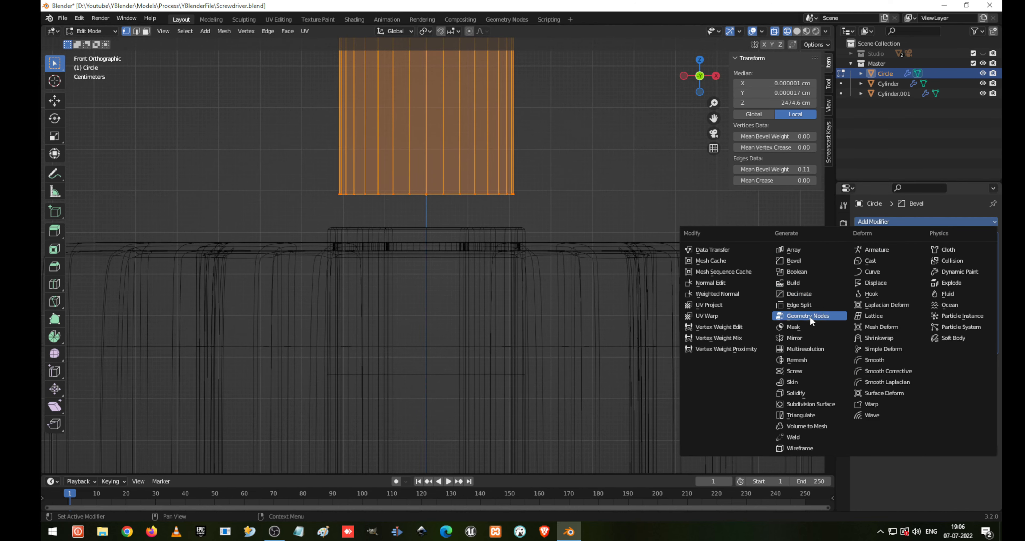
click(808, 337)
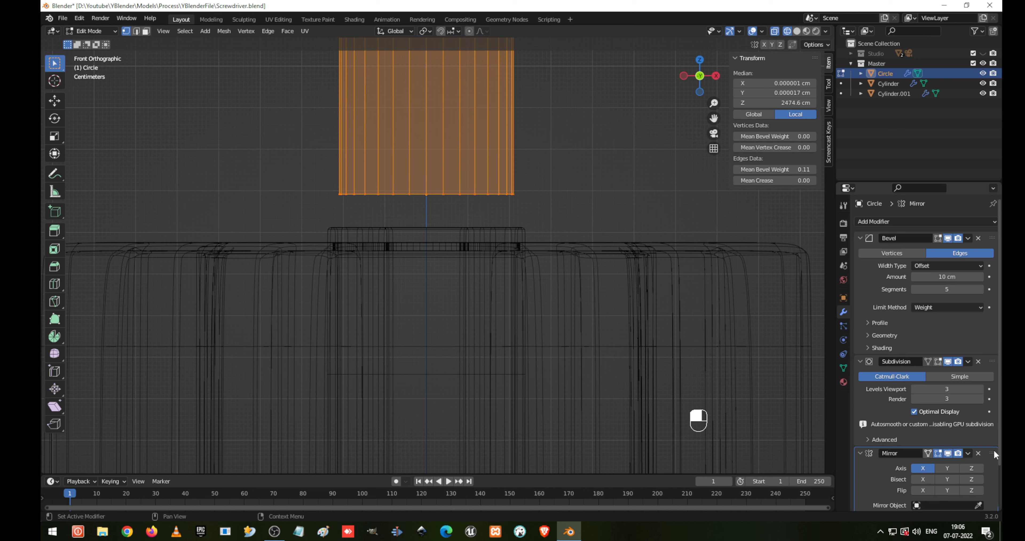
drag(992, 452, 989, 228)
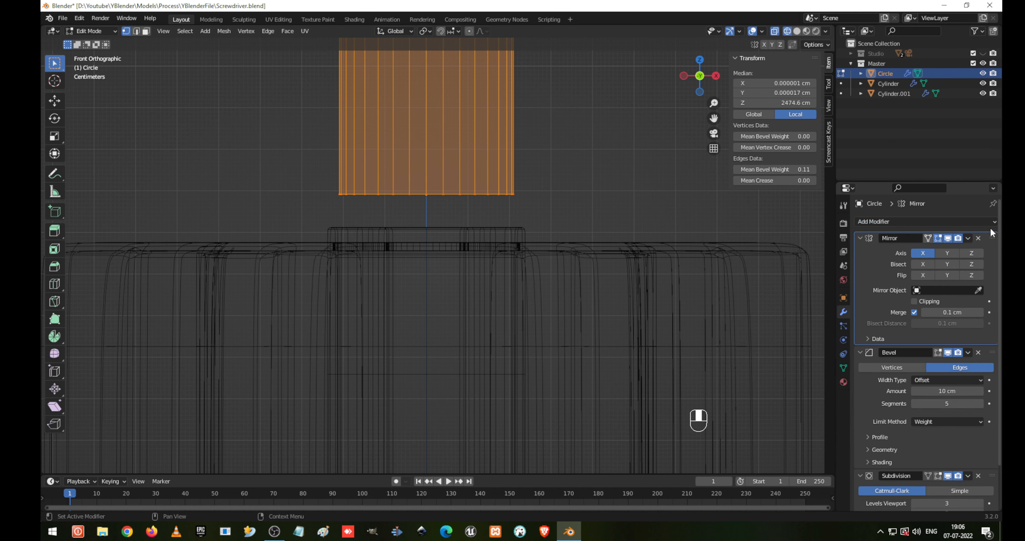
click(971, 253)
scroll(339, 246, down, 4)
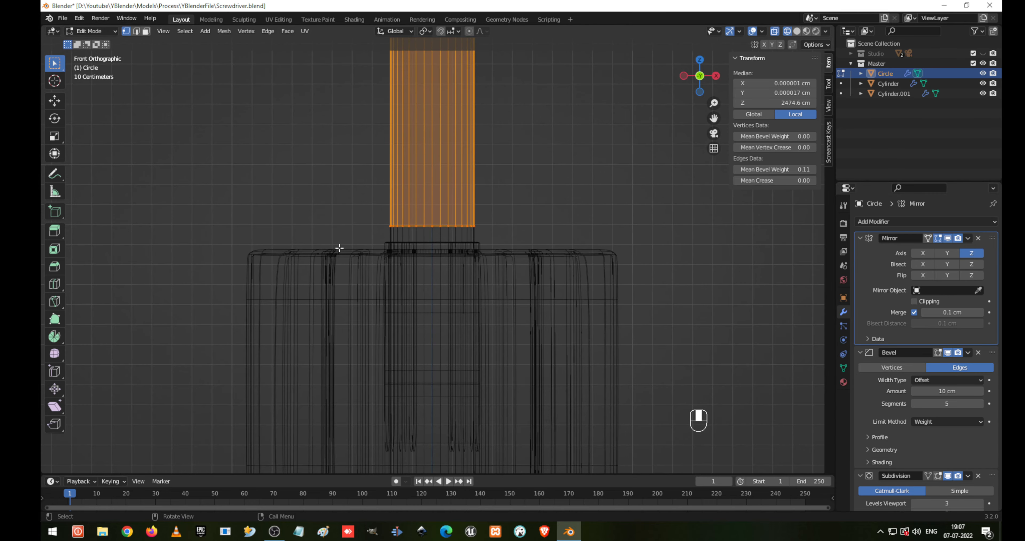
- Return to solid shading in Object Mode and hide the handle and the slotted collar around the shaft
key(shift+z)
scroll(427, 284, down, 3)
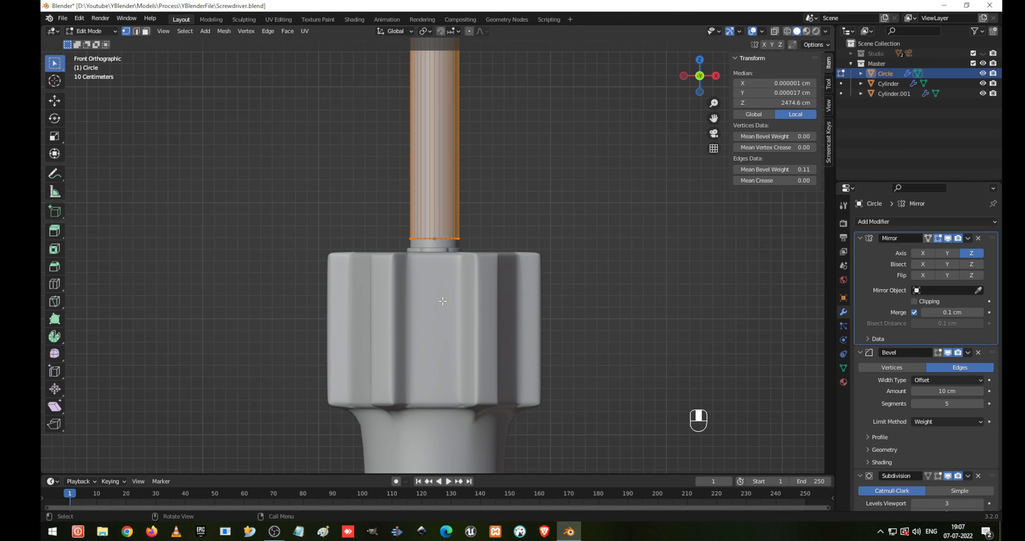
key(Tab)
click(456, 325)
key(h)
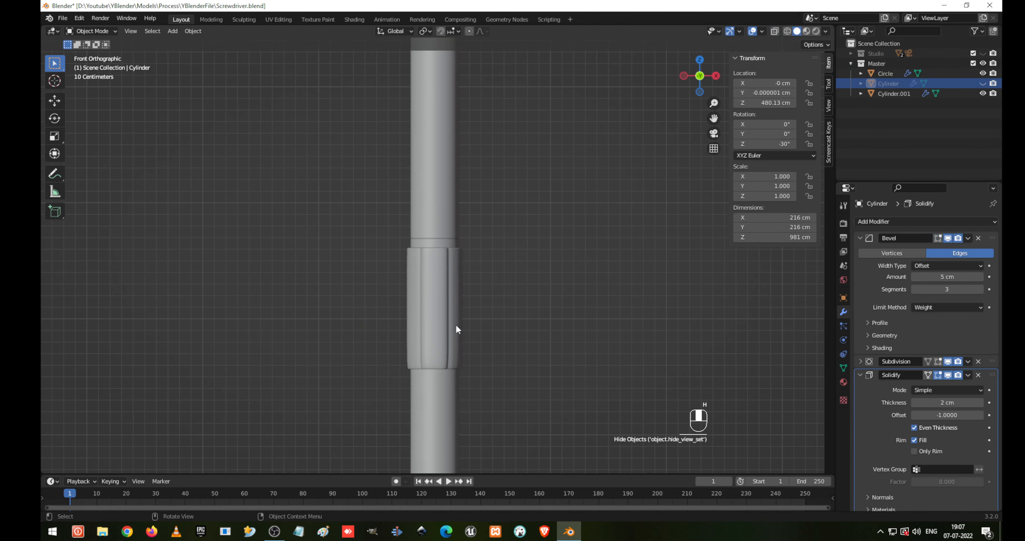
click(442, 308)
key(h)
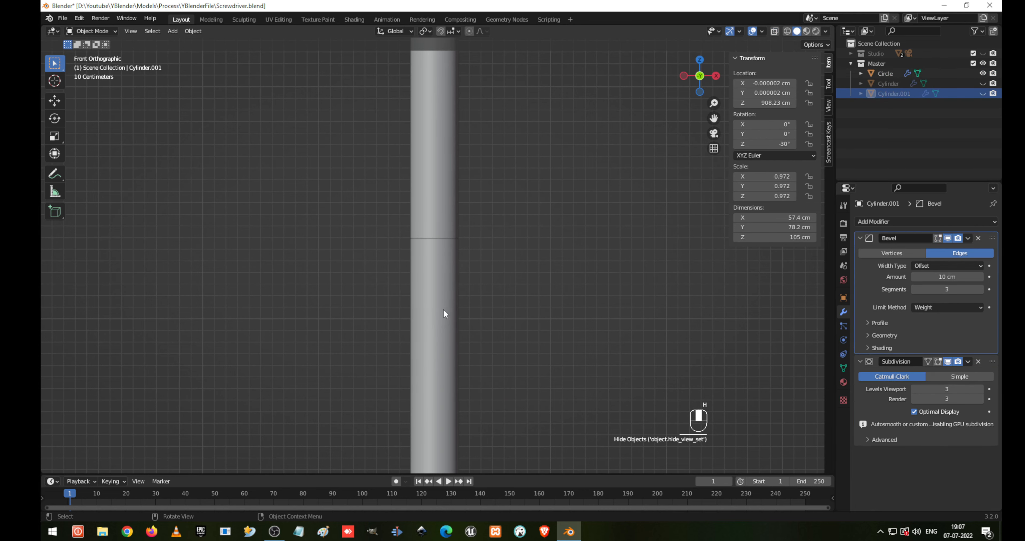
scroll(337, 135, down, 6)
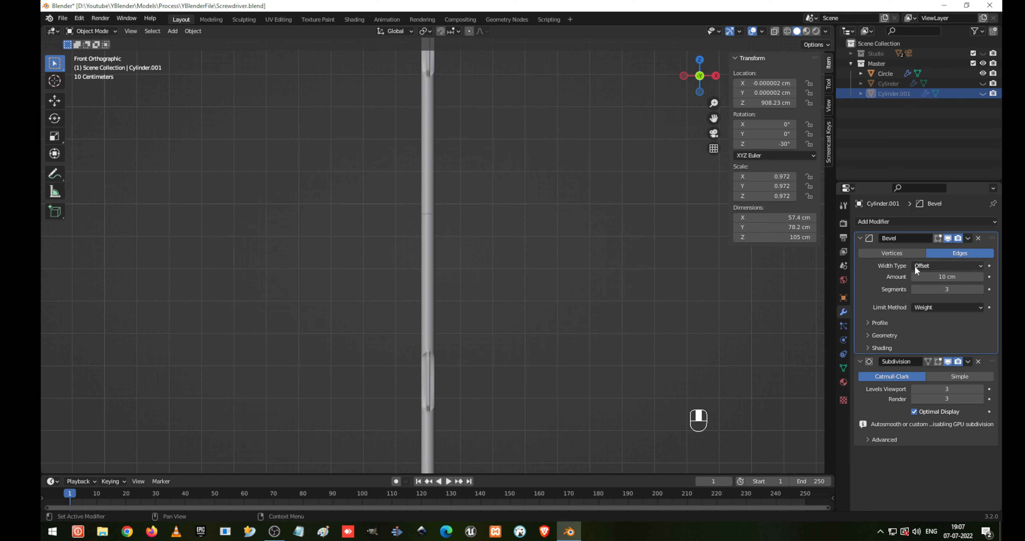
- Select the shaft and enable Clipping on its Mirror modifier
click(425, 254)
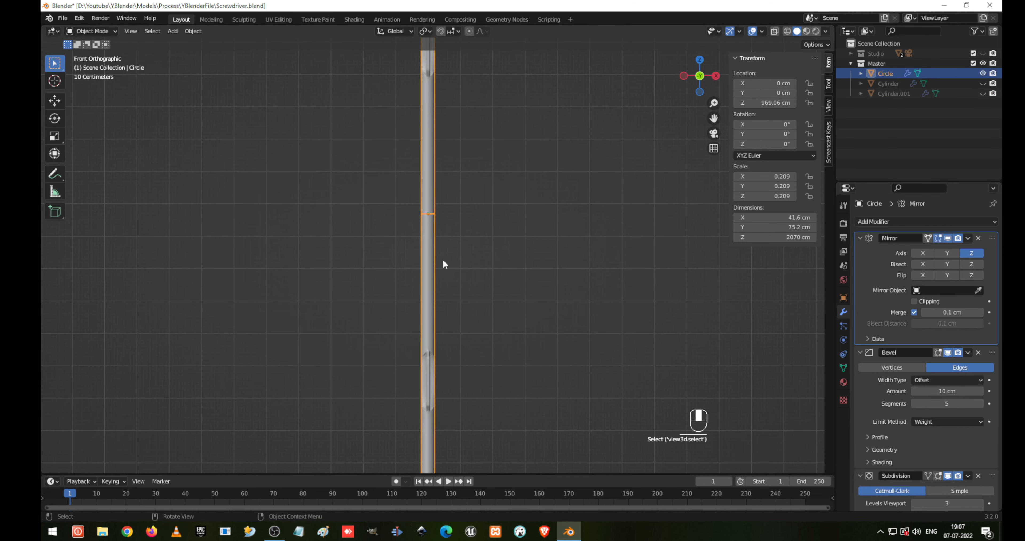
click(914, 301)
shift+middle_drag(428, 343, 468, 210)
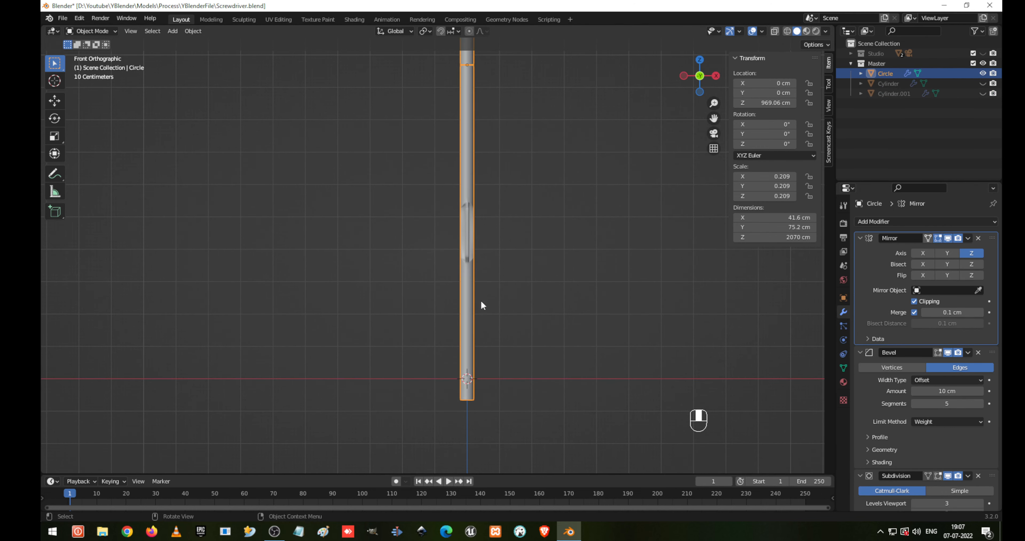
middle_drag(481, 306, 424, 259)
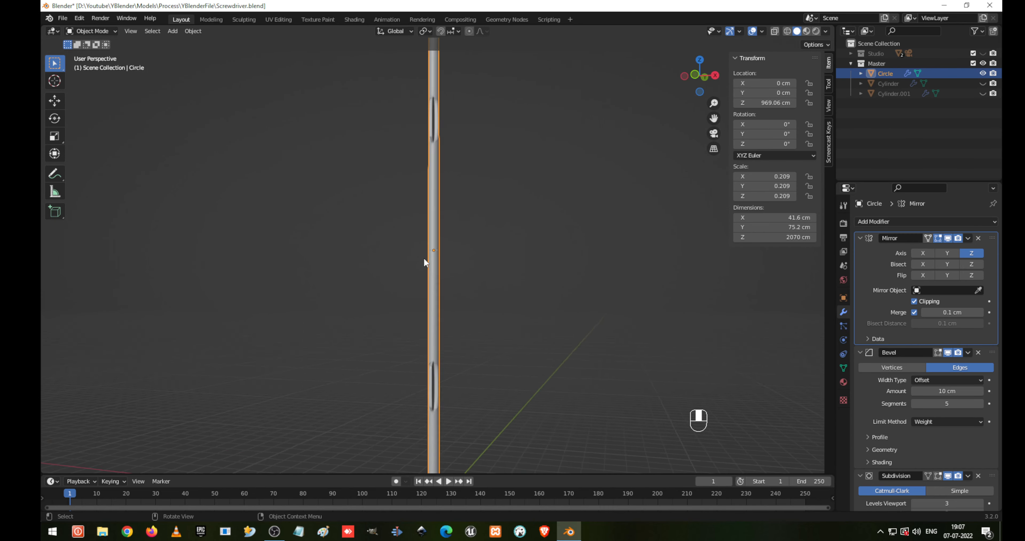
- Move the shaft's open bottom loop down along Z onto the mirror plane, and return to Object Mode in solid shading
scroll(424, 258, up, 8)
key(Tab)
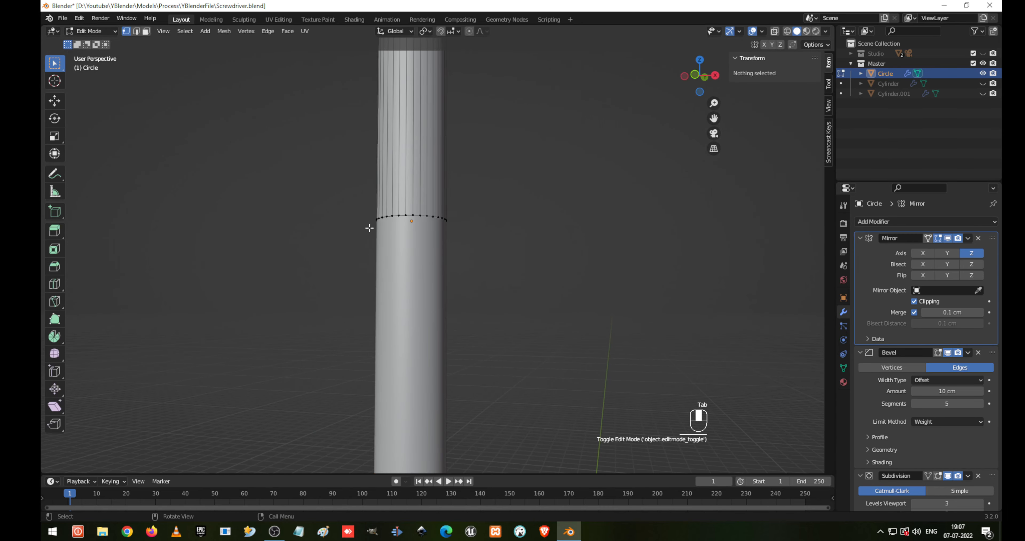
drag(331, 179, 598, 269)
key(shift+z)
drag(220, 156, 544, 256)
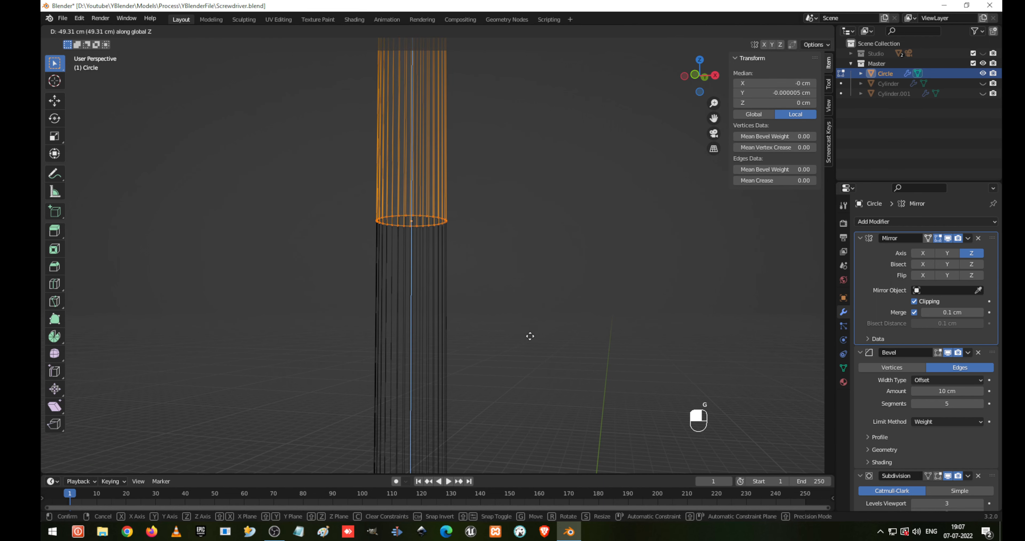
key(Tab)
key(shift+z)
scroll(471, 294, down, 10)
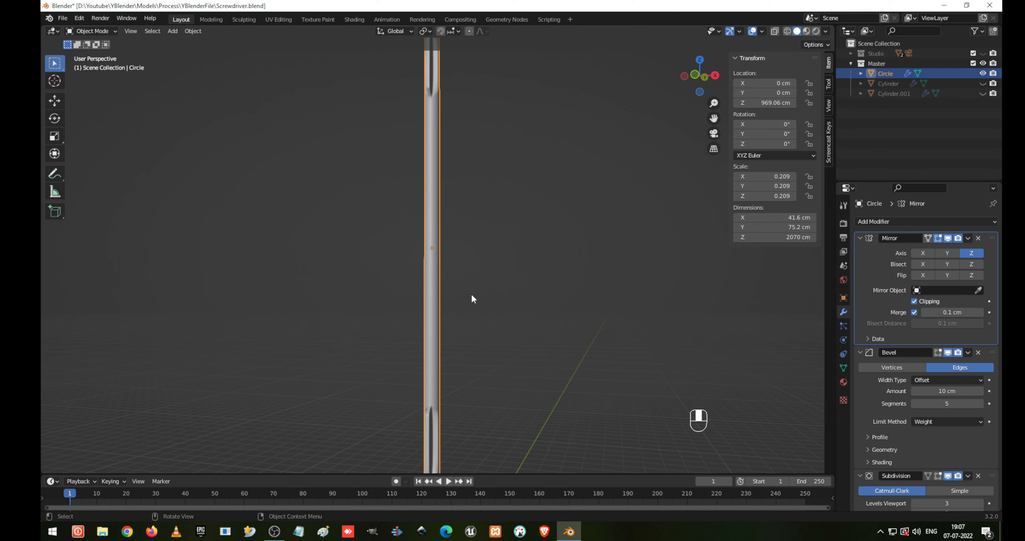
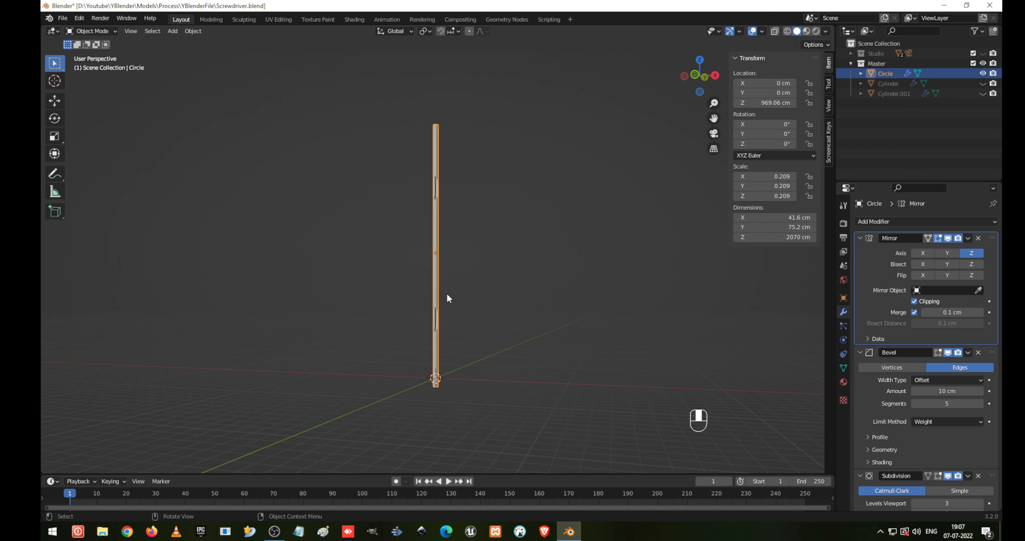
- Undo the last move of the shaft's bottom loop, and return to Object Mode in solid shading
scroll(448, 296, up, 5)
key(Tab)
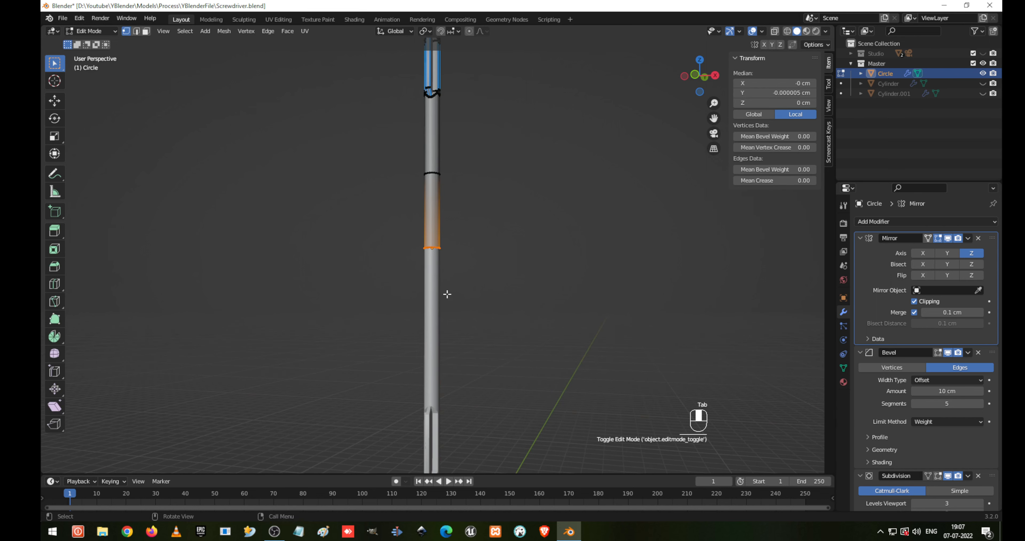
key(ctrl+z)
key(ctrl+z)
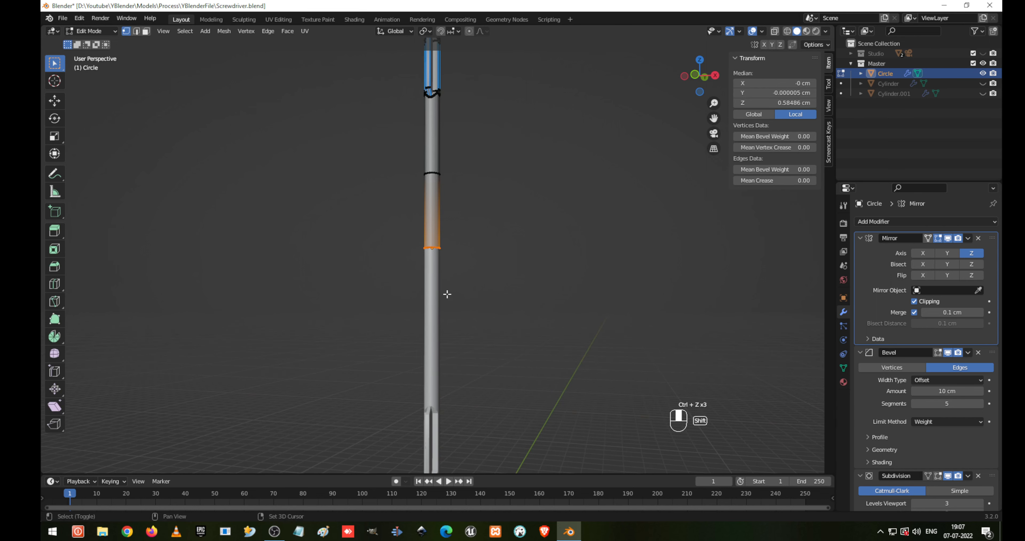
key(shift+z)
key(Tab)
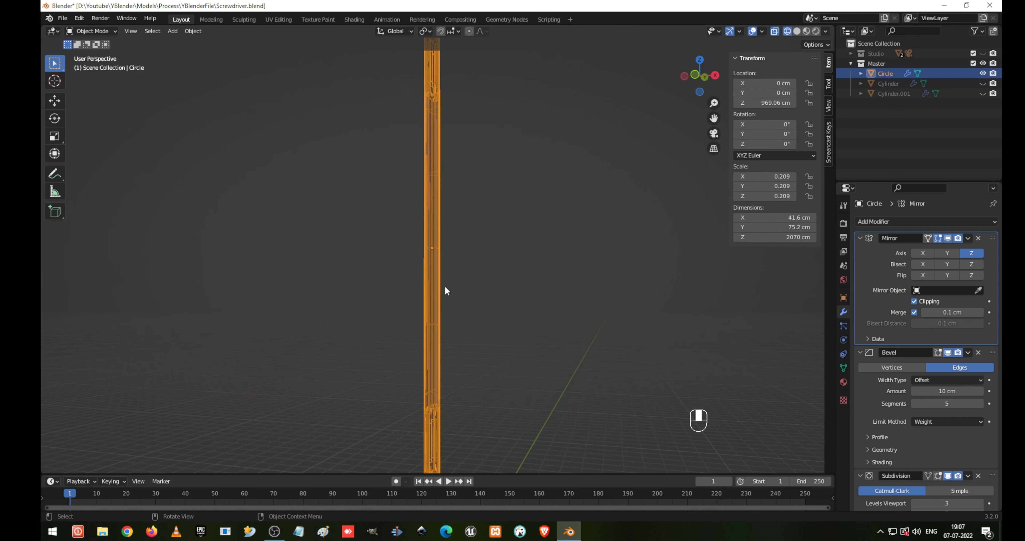
key(shift+z)
scroll(443, 279, up, 4)
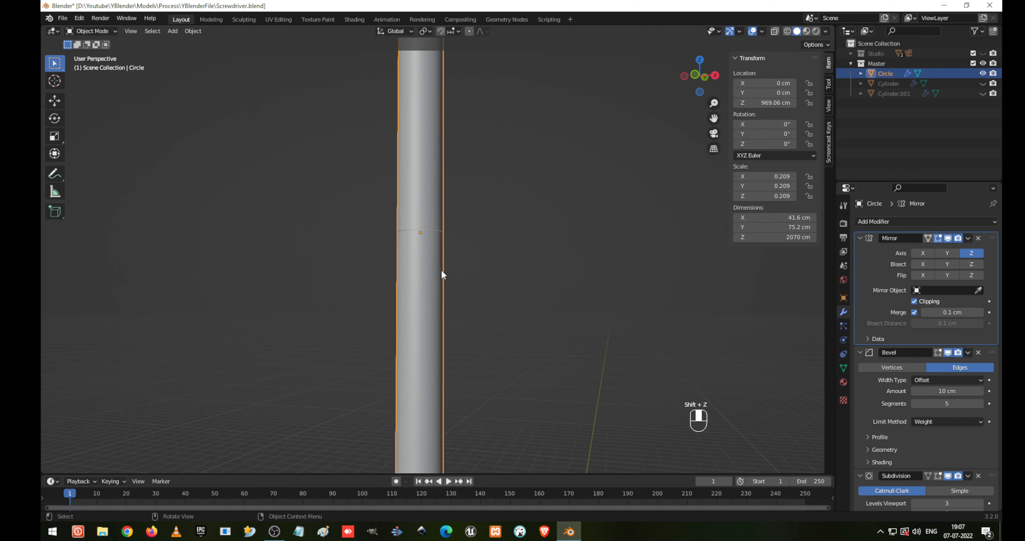
- Select the shaft's entire unmirrored half, including its bottom loop, and move it up about 443 cm along Z
key(Tab)
scroll(441, 271, down, 2)
key(KP_1)
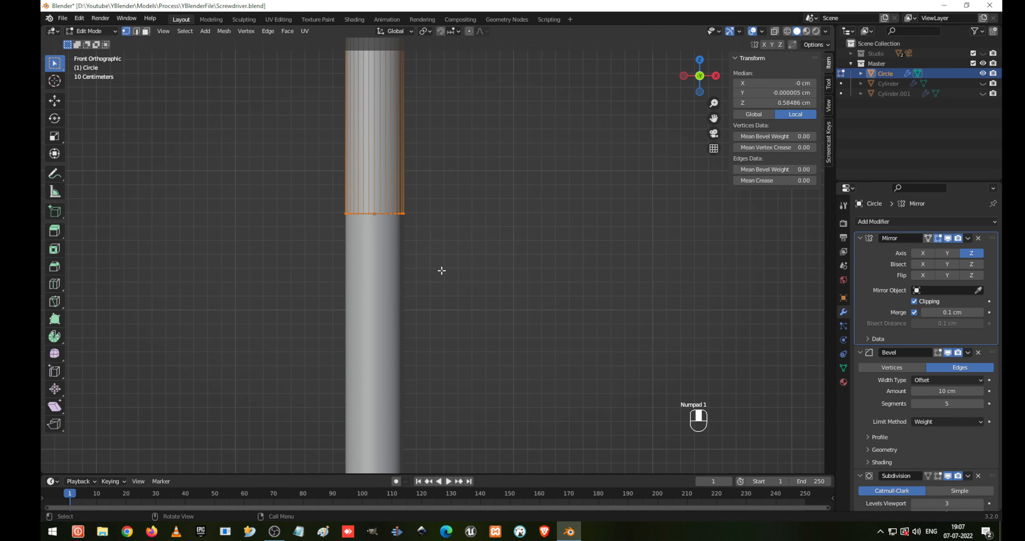
scroll(508, 338, down, 10)
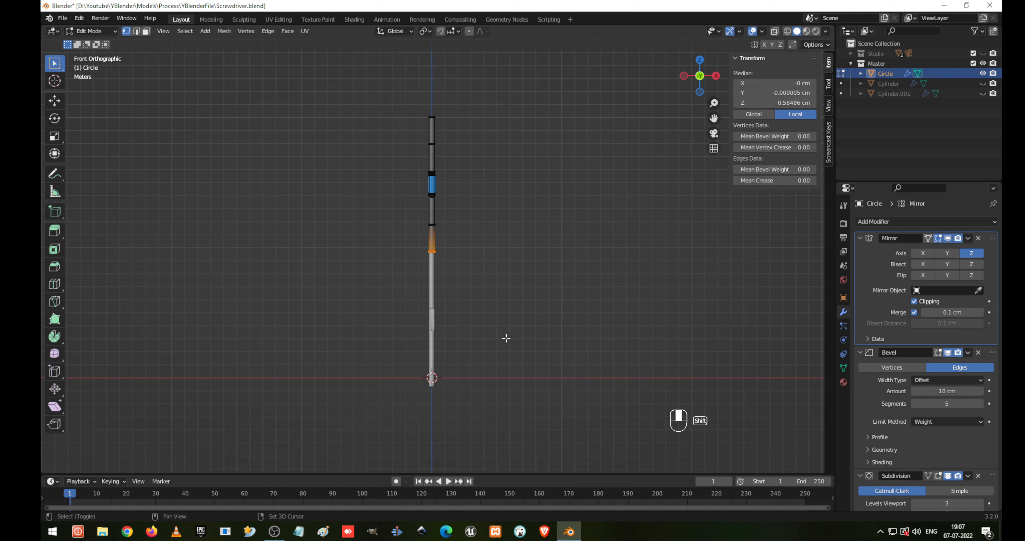
key(shift+z)
drag(324, 93, 496, 239)
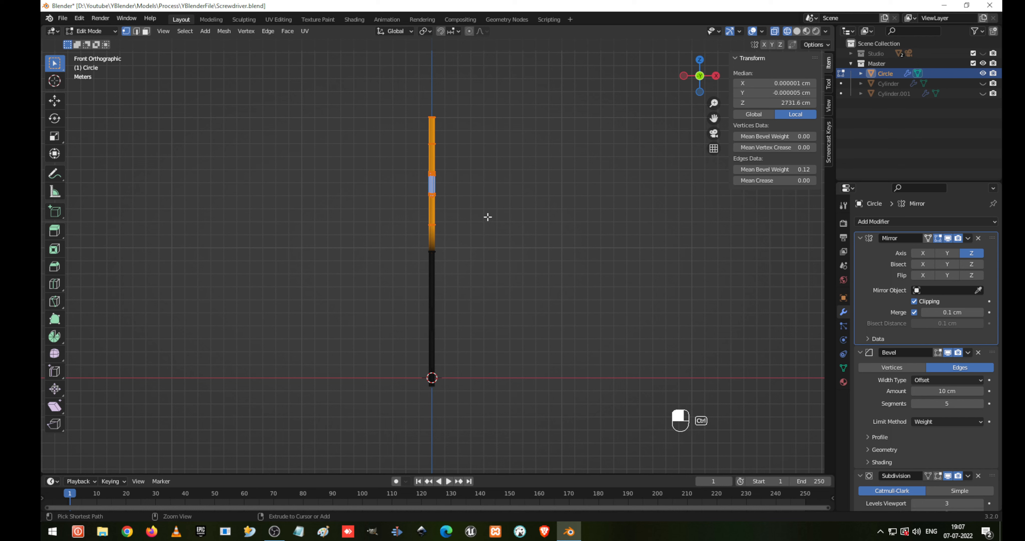
key(ctrl+KP_Add)
key(g)
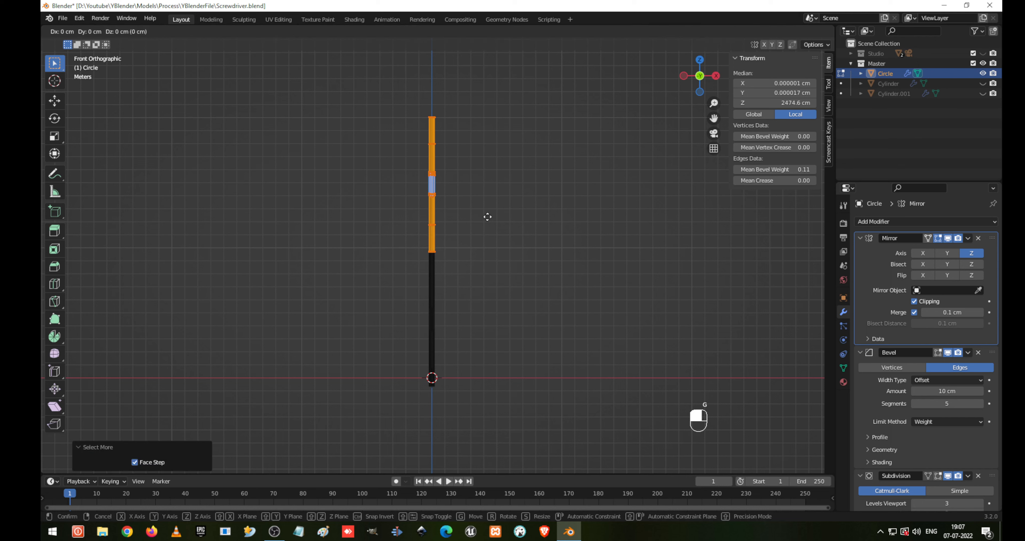
key(z)
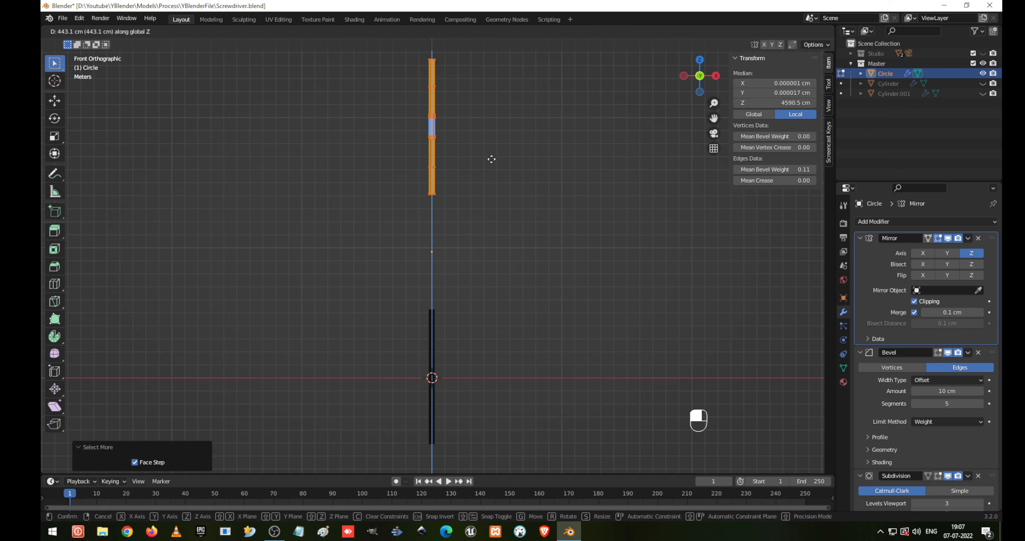
click(492, 159)
- Extrude the shaft half's bottom loop down along Z onto the mirror plane, and return to Object Mode
click(486, 211)
drag(383, 174, 688, 273)
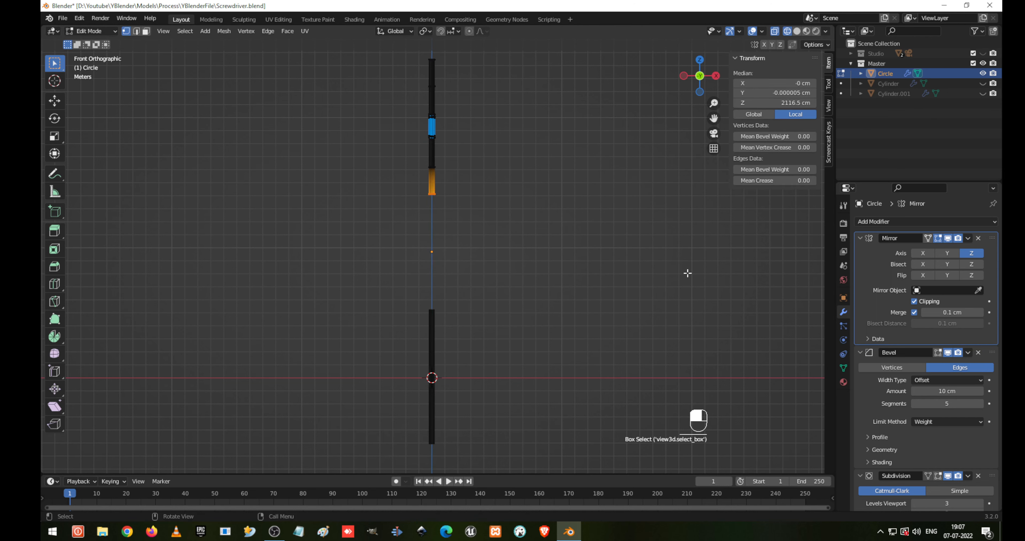
key(e)
key(z)
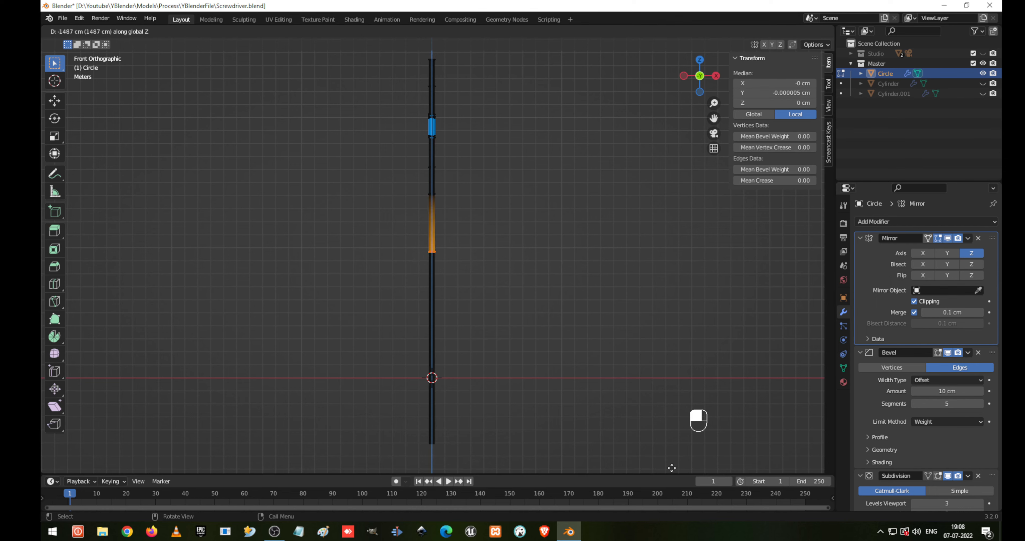
click(537, 260)
key(Tab)
- Inspect the lengthened shaft and both of its ends from several sides, and save the file
middle_drag(517, 246, 450, 253)
scroll(502, 269, up, 4)
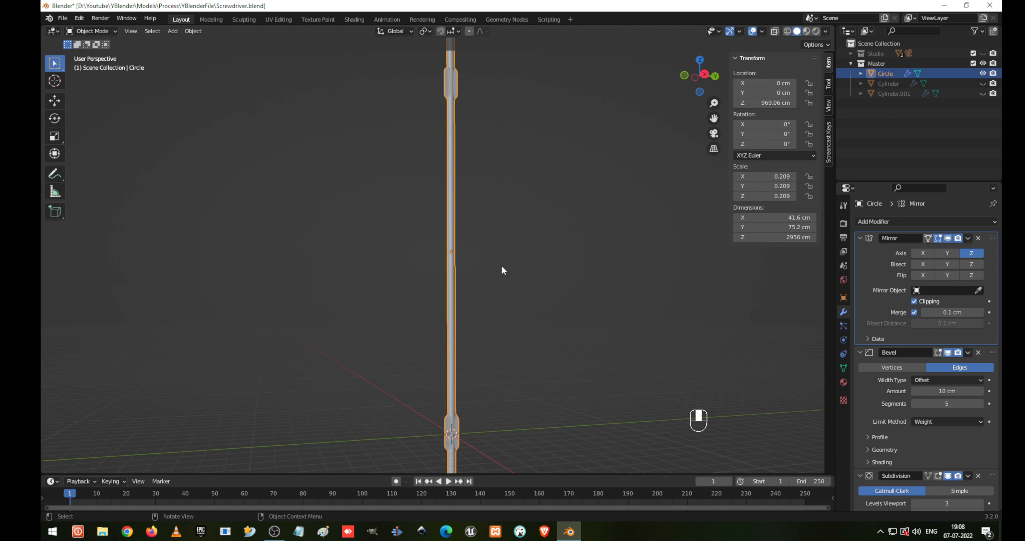
scroll(502, 268, down, 3)
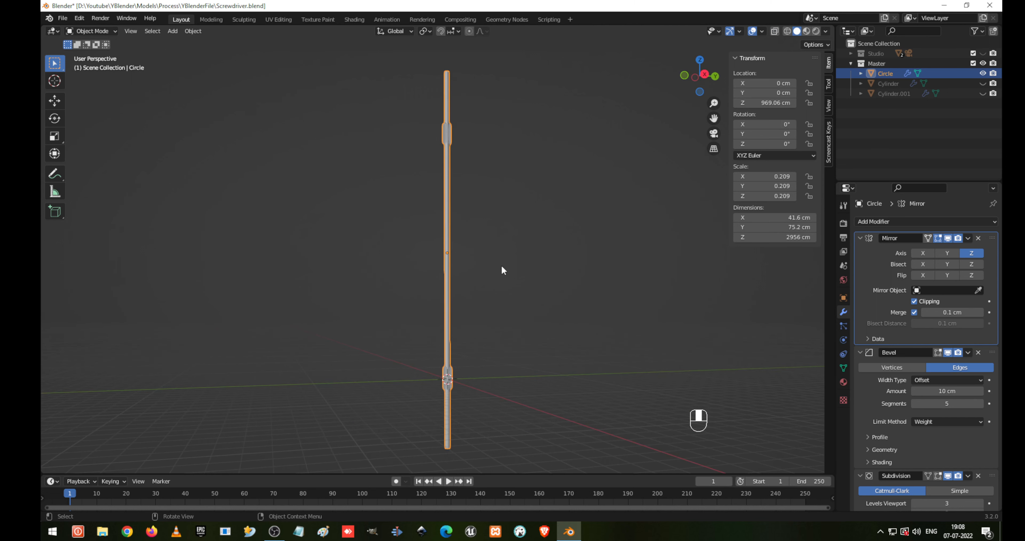
middle_drag(502, 268, 471, 274)
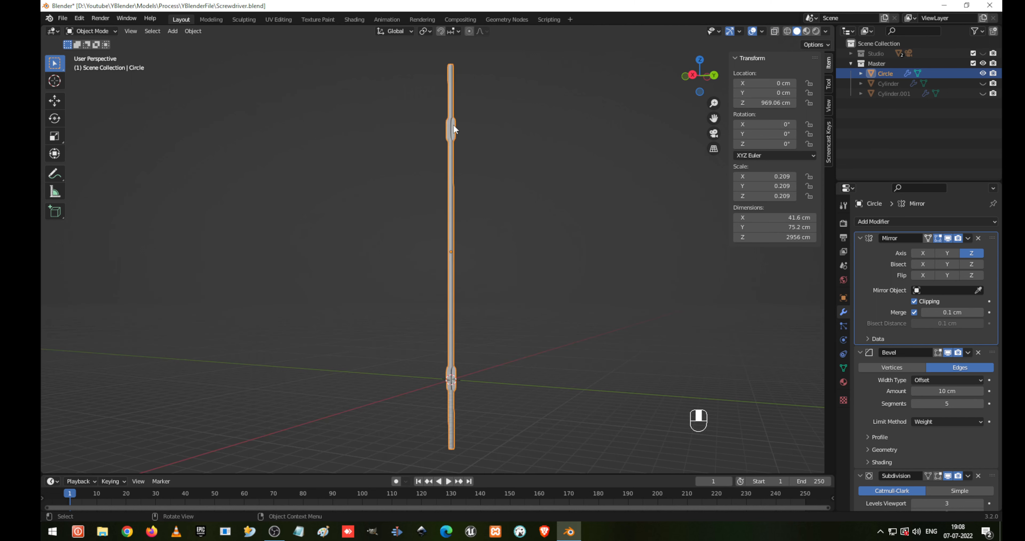
scroll(508, 112, up, 3)
middle_drag(514, 119, 398, 172)
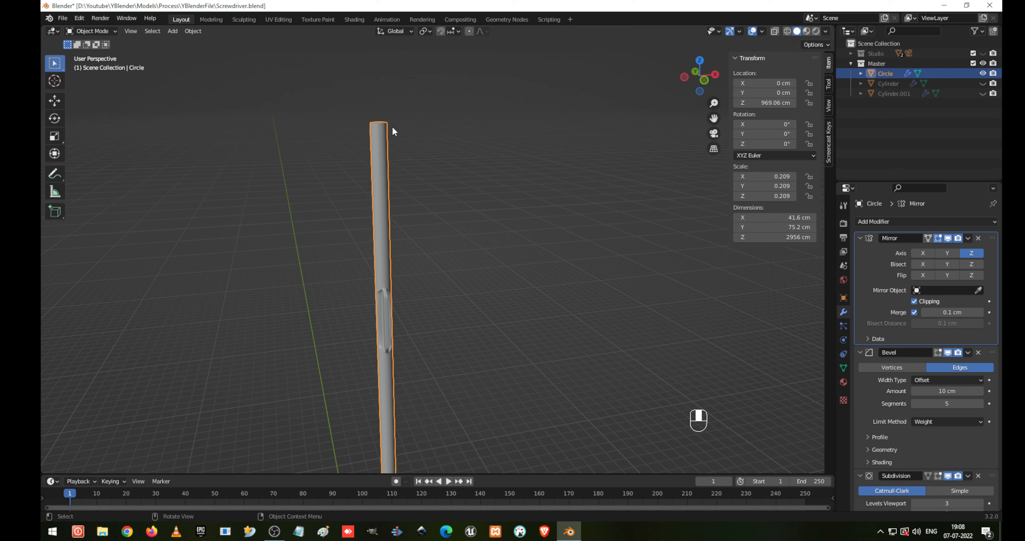
scroll(404, 226, down, 6)
shift+middle_drag(427, 354, 414, 198)
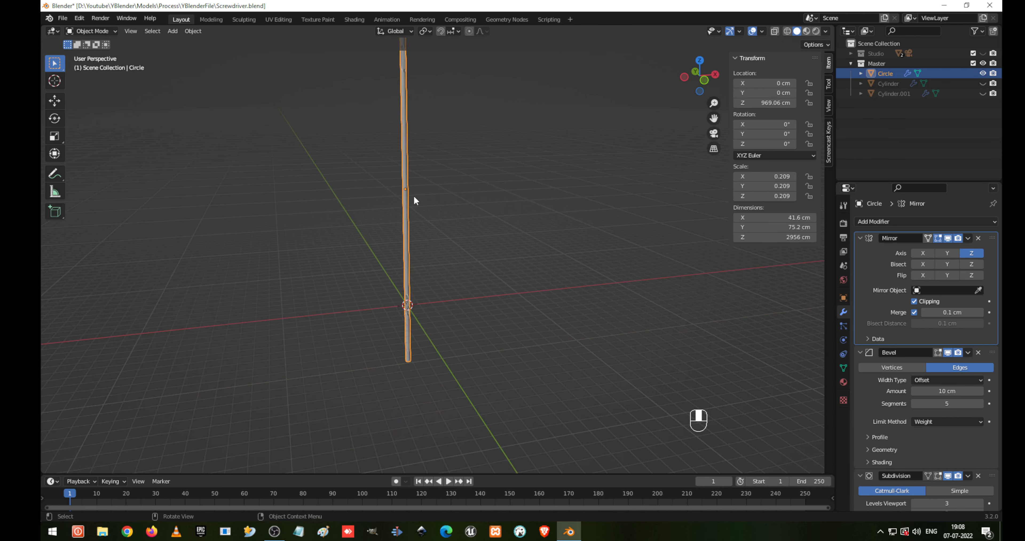
key(ctrl+s)
- Reveal the hidden handle and collar, and move the shaft up about 853 cm along Z to seat its lower strips in the collar
click(403, 205)
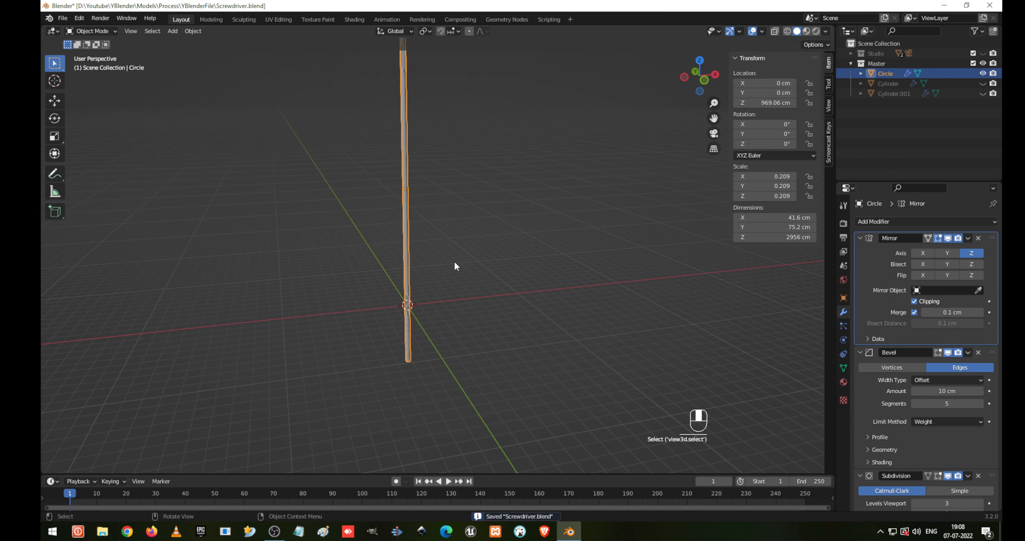
key(alt+h)
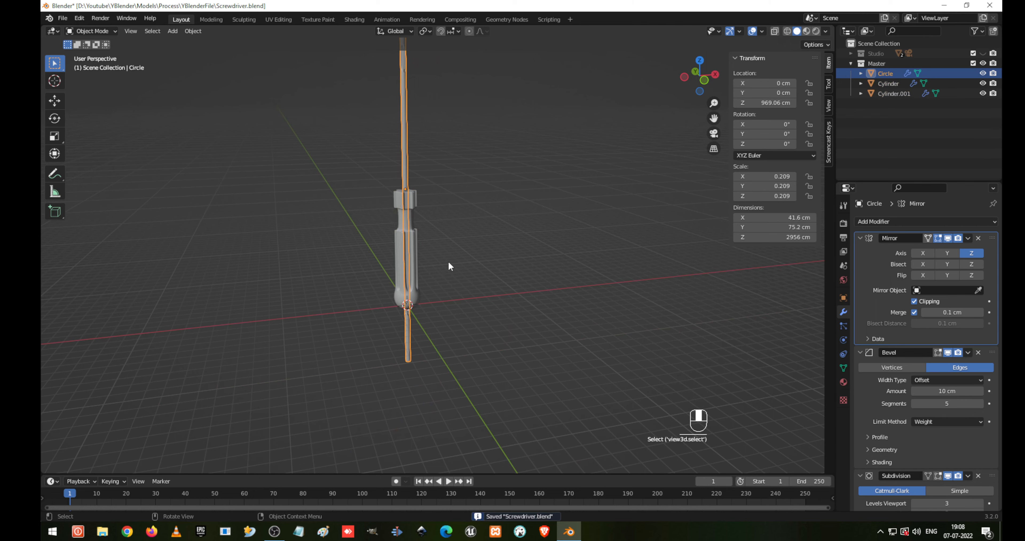
key(KP_1)
key(shift+z)
scroll(448, 262, up, 4)
shift+middle_drag(449, 264, 457, 304)
key(g)
key(z)
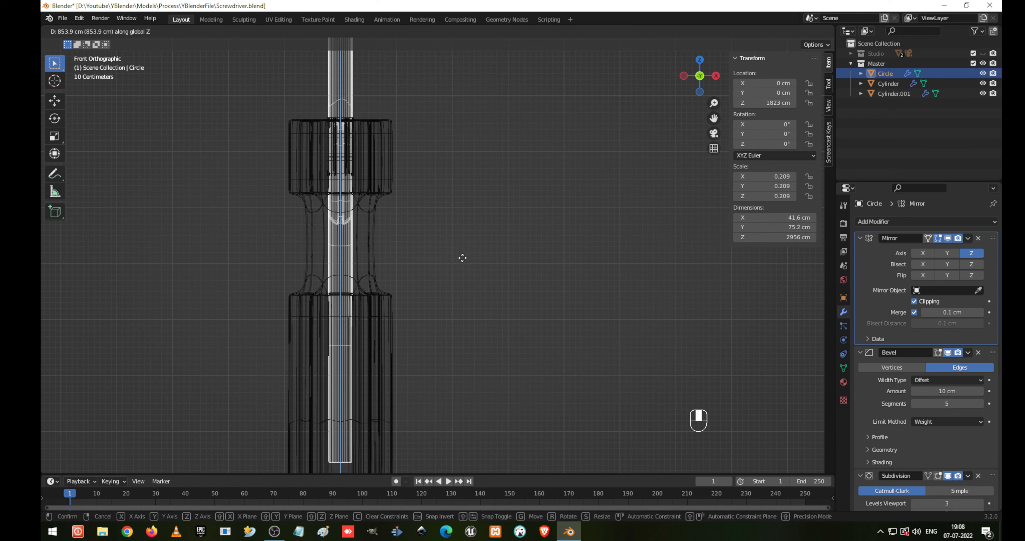
click(462, 258)
scroll(463, 261, down, 2)
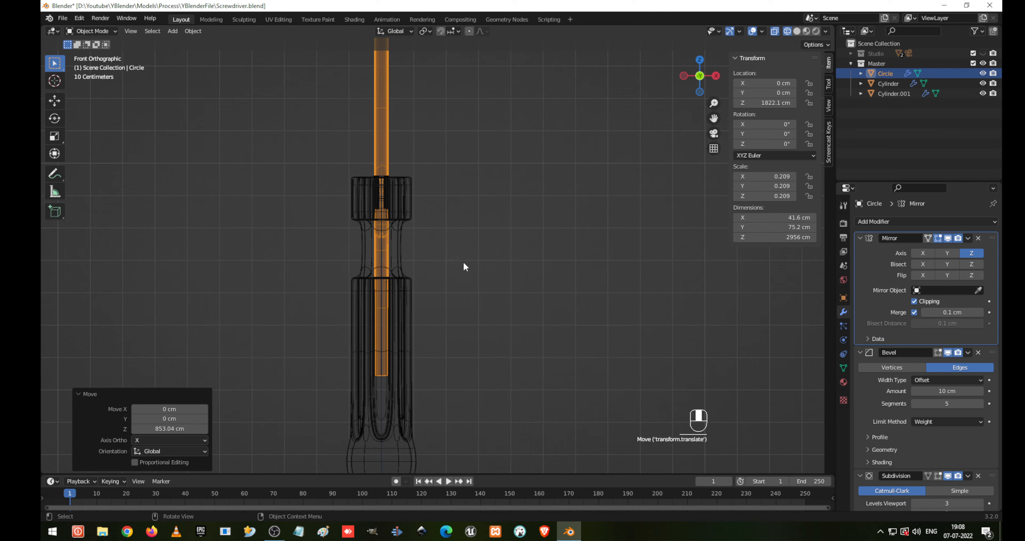
scroll(457, 264, down, 1)
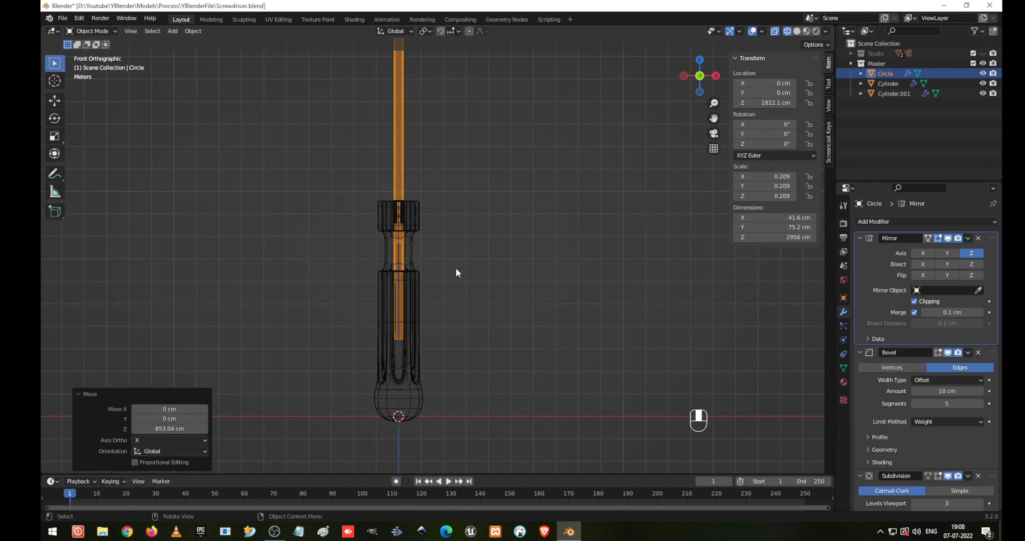
- Hide everything except the shaft and show the mesh of its upper end in Edit Mode with solid shading
shift+middle_drag(455, 272, 479, 312)
scroll(402, 229, up, 4)
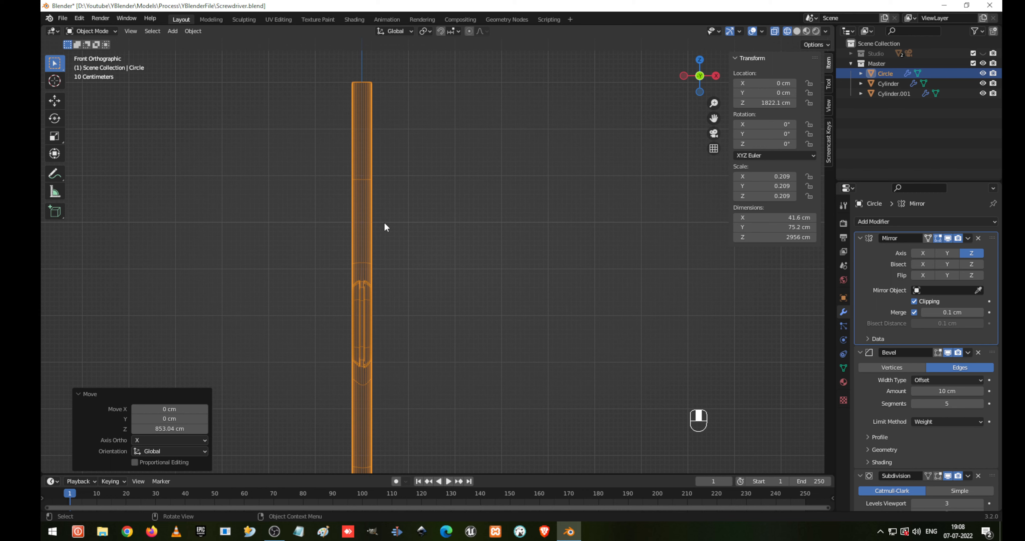
key(shift+h)
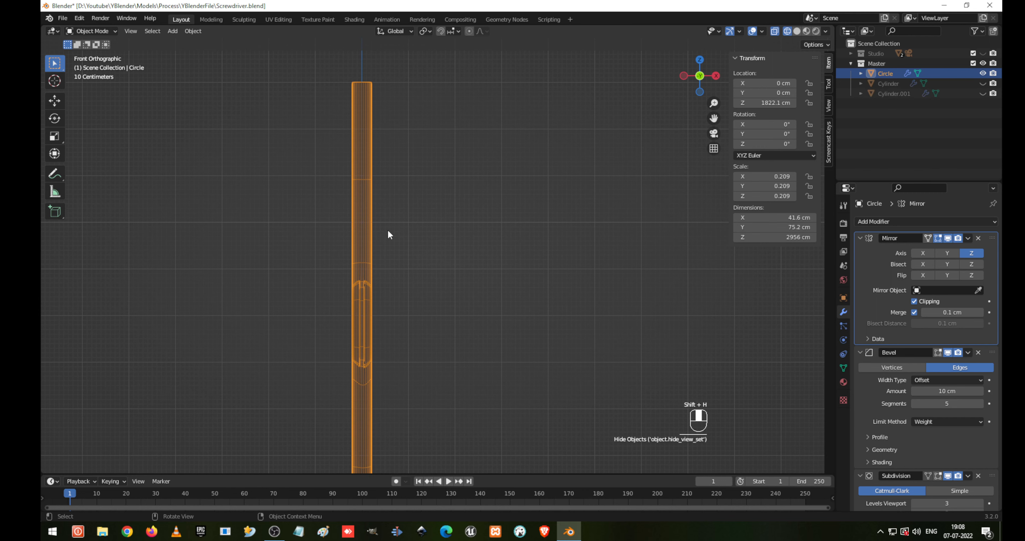
key(Tab)
key(shift+z)
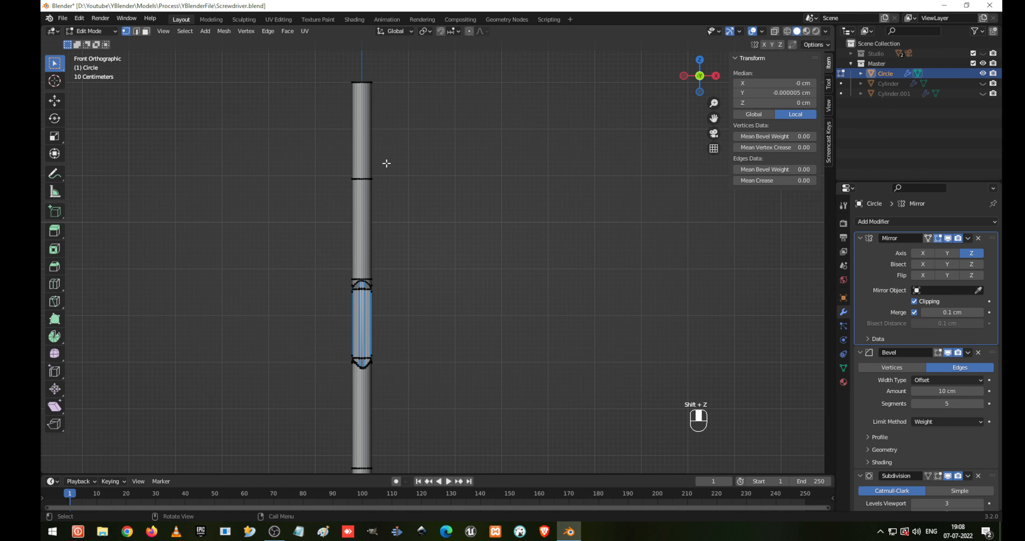
mouse_move(387, 231)
shift+middle_down()
mouse_move(446, 258)
mouse_move(426, 235)
mouse_move(464, 192)
mouse_move(448, 226)
mouse_move(546, 231)
mouse_move(547, 211)
shift+middle_up()
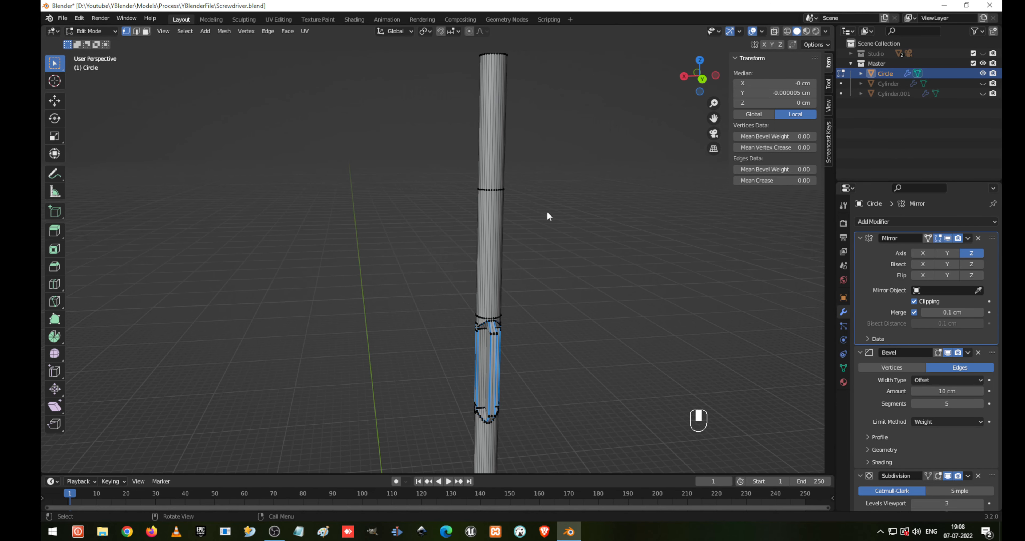
- Apply the shaft's Mirror modifier and its scale in Object Mode
key(Tab)
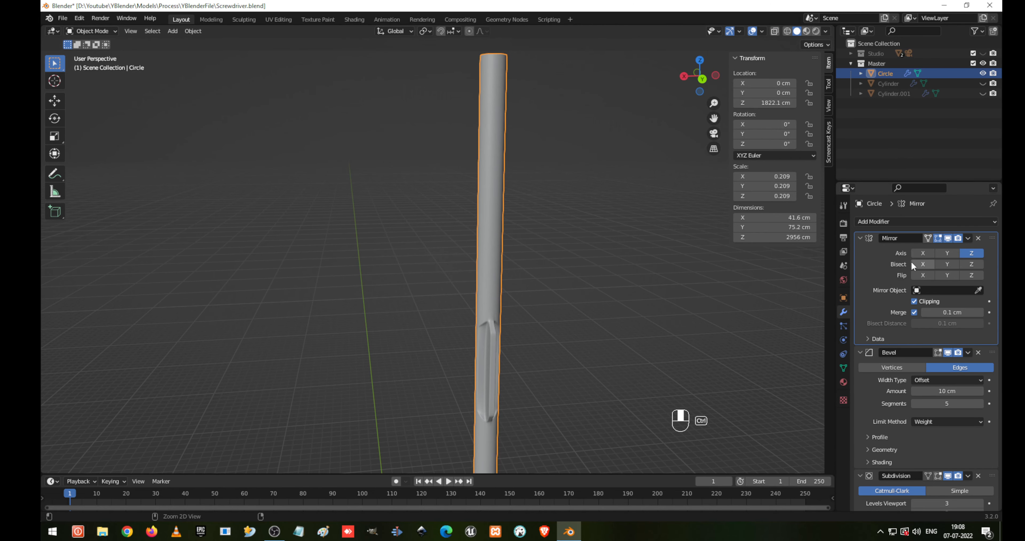
key(ctrl+a)
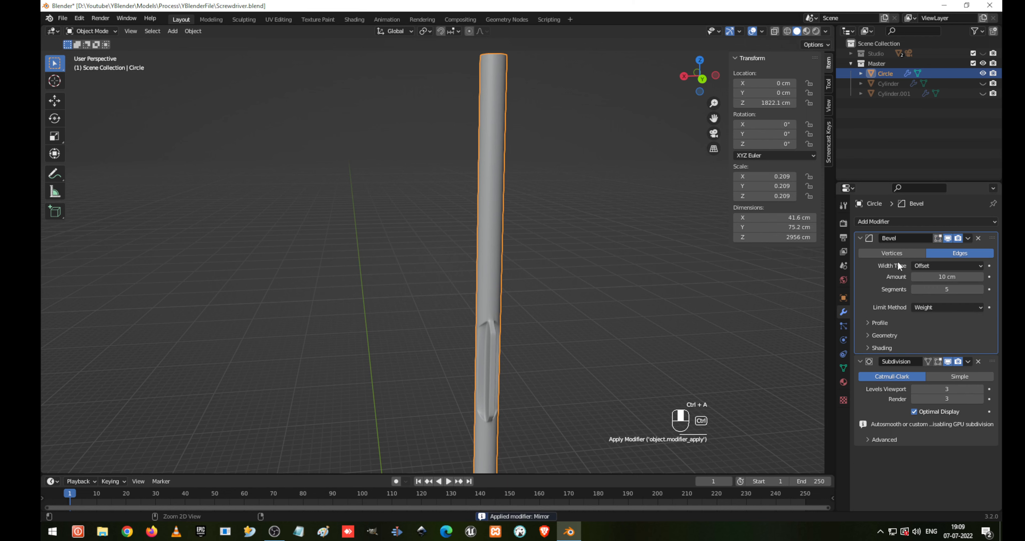
key(ctrl+a)
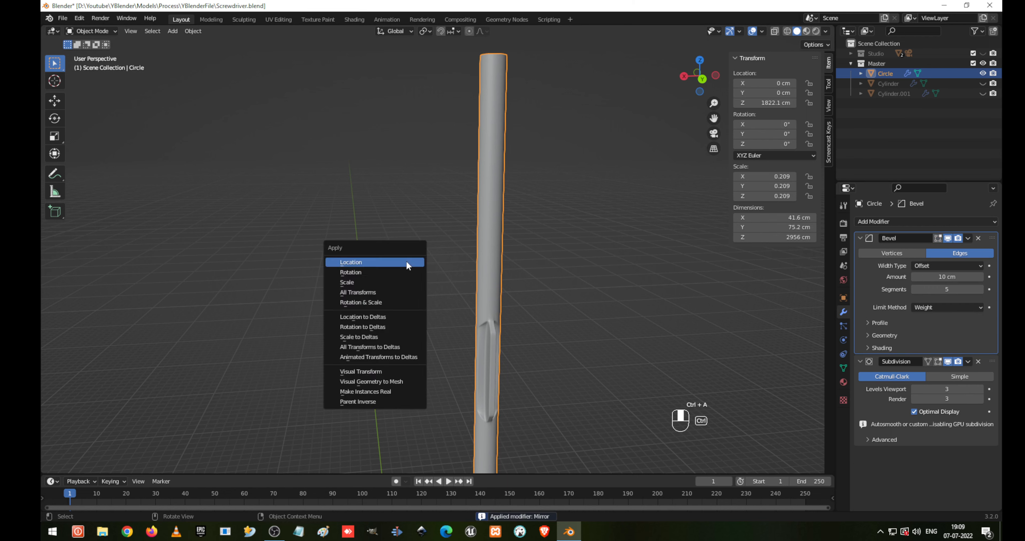
click(383, 279)
- Select the vertex loop at the shaft's upper end in Edit Mode
key(Tab)
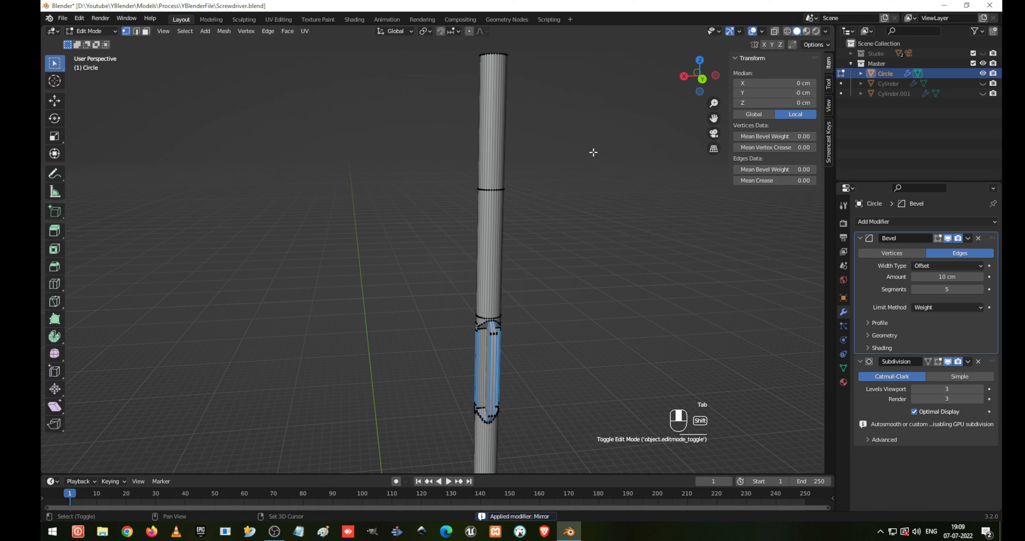
scroll(482, 251, down, 3)
middle_drag(397, 185, 454, 332)
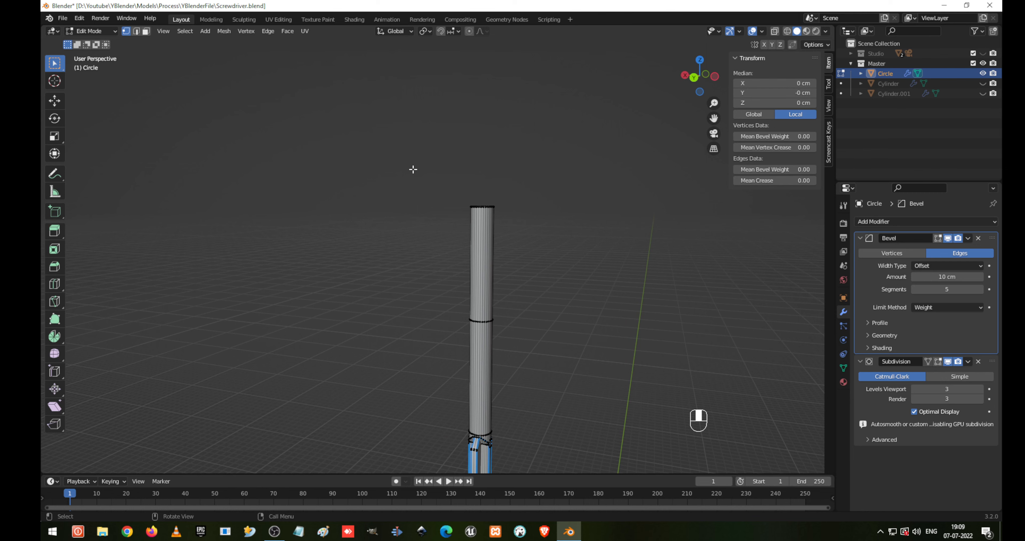
drag(412, 169, 554, 250)
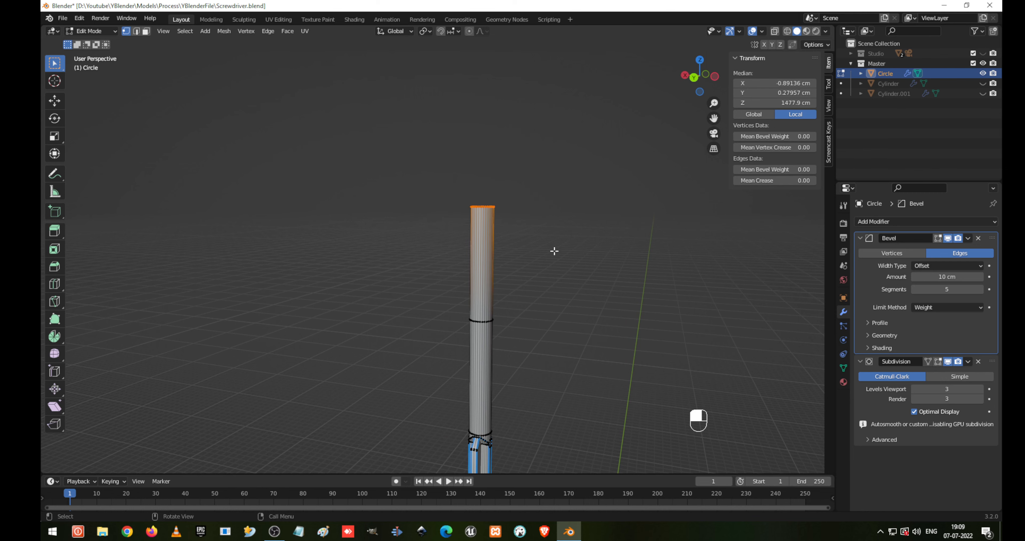
- Inspect the shaft's open top rim up close, from above, and along the full shaft
key(KP_1)
key(KP_Decimal)
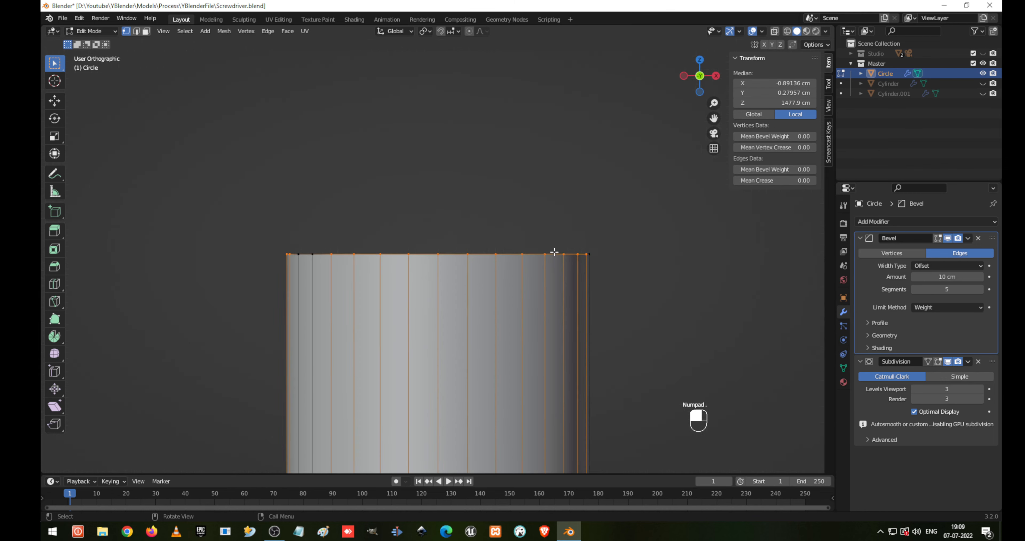
middle_drag(554, 254, 439, 268)
click(335, 286)
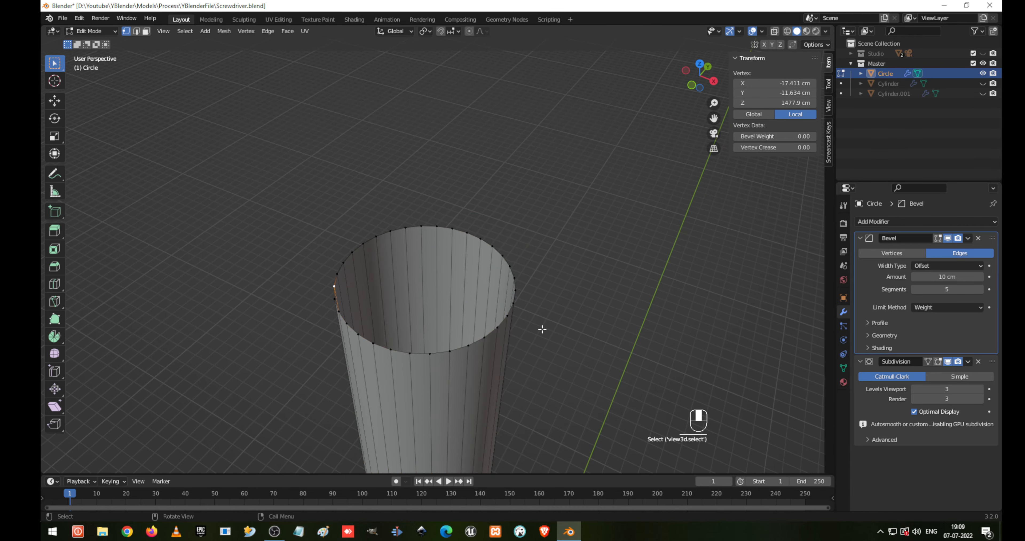
key(KP_7)
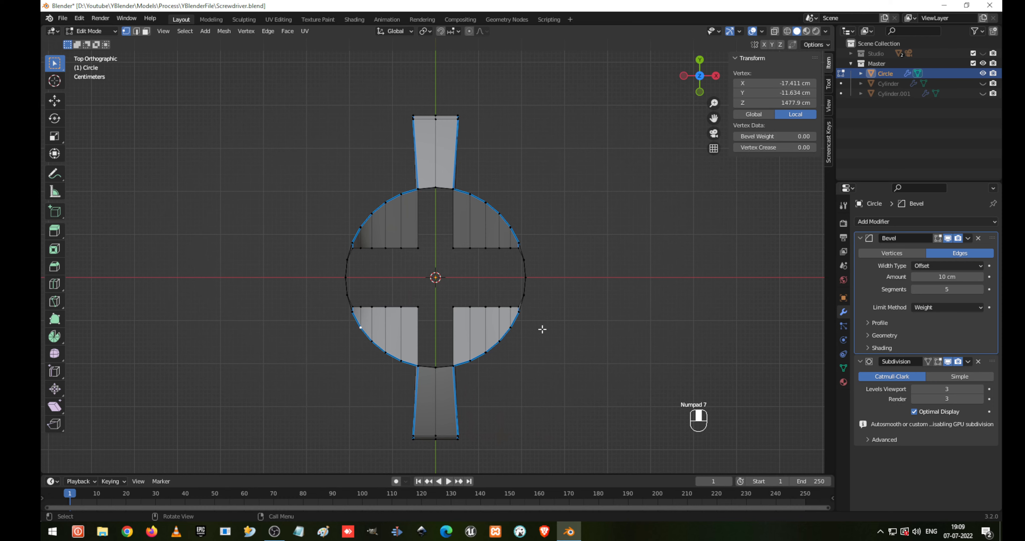
middle_drag(510, 302, 503, 366)
scroll(493, 386, down, 6)
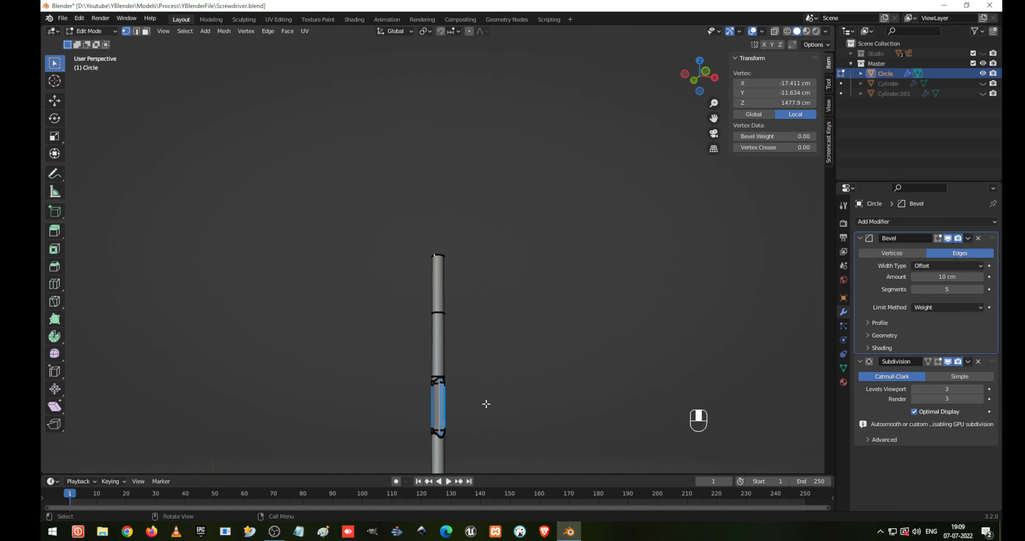
scroll(372, 327, down, 3)
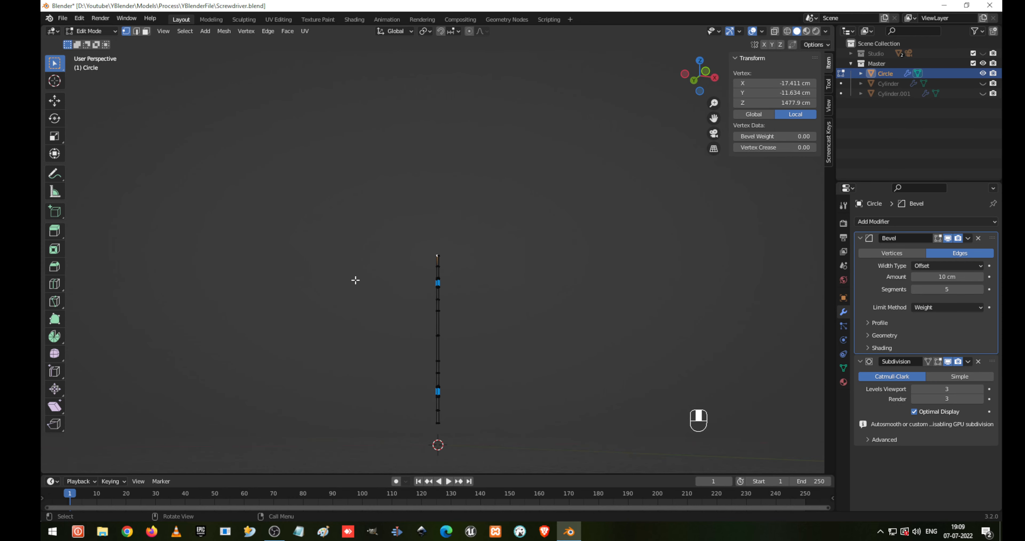
- Try to hide the shaft geometry below its top end in solid display
drag(347, 276, 571, 475)
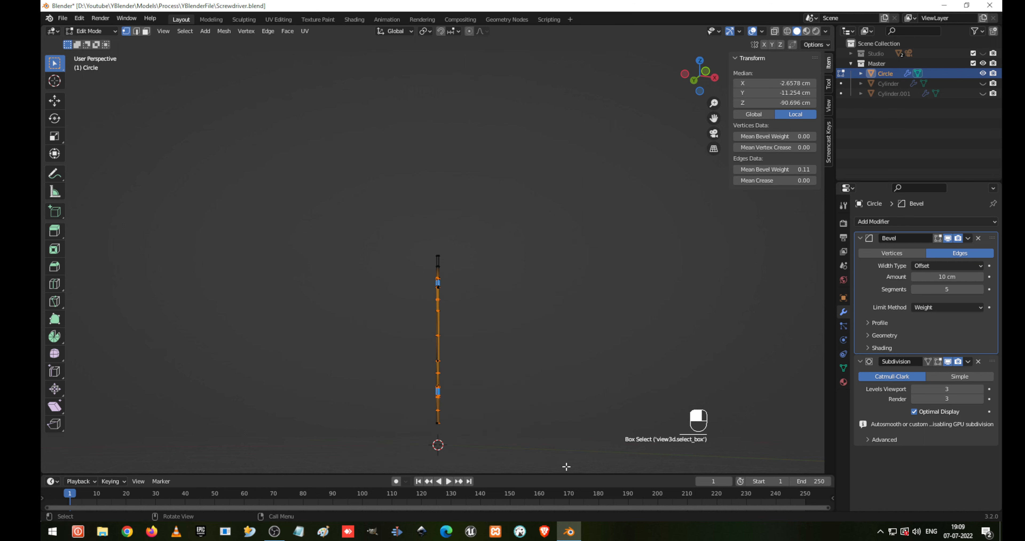
key(h)
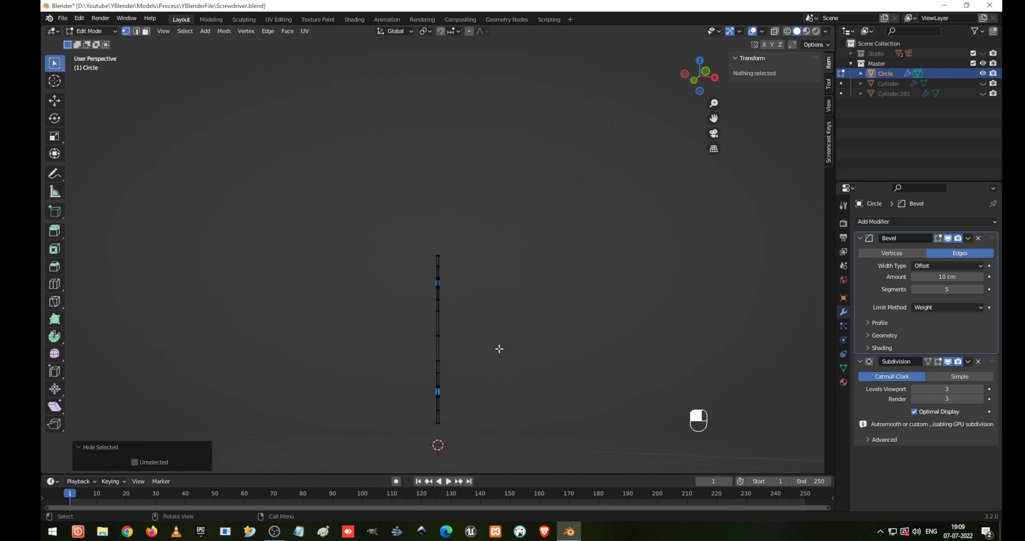
key(ctrl+z)
- Hide all geometry below the shaft's top ring in wireframe display, and frame the remaining ring from above
key(shift+z)
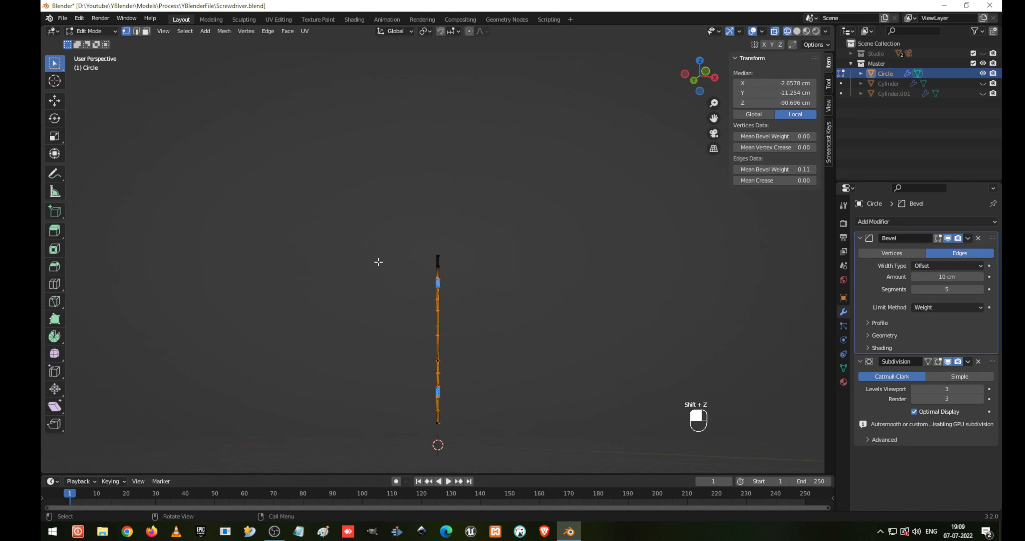
drag(368, 265, 626, 479)
key(h)
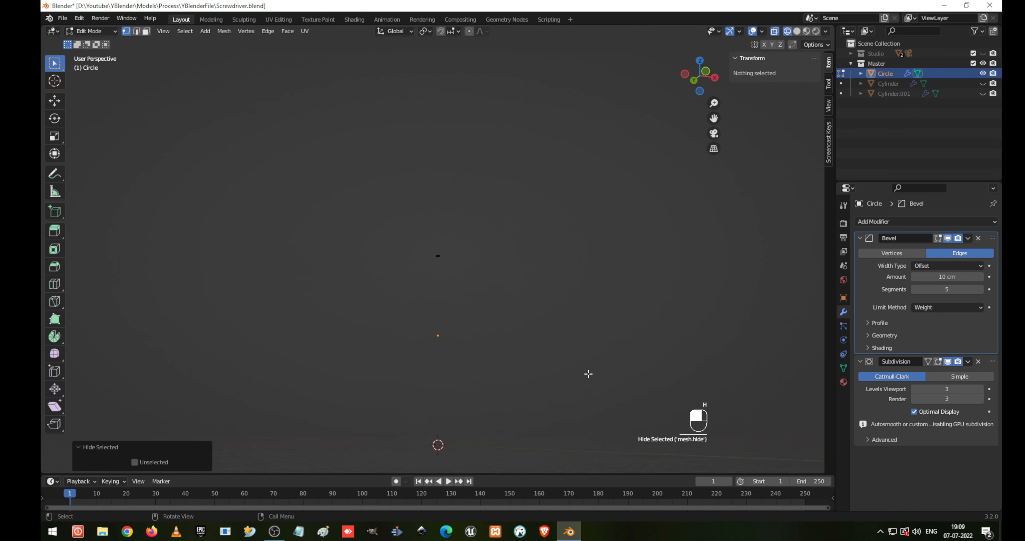
drag(380, 235, 493, 297)
key(KP_Decimal)
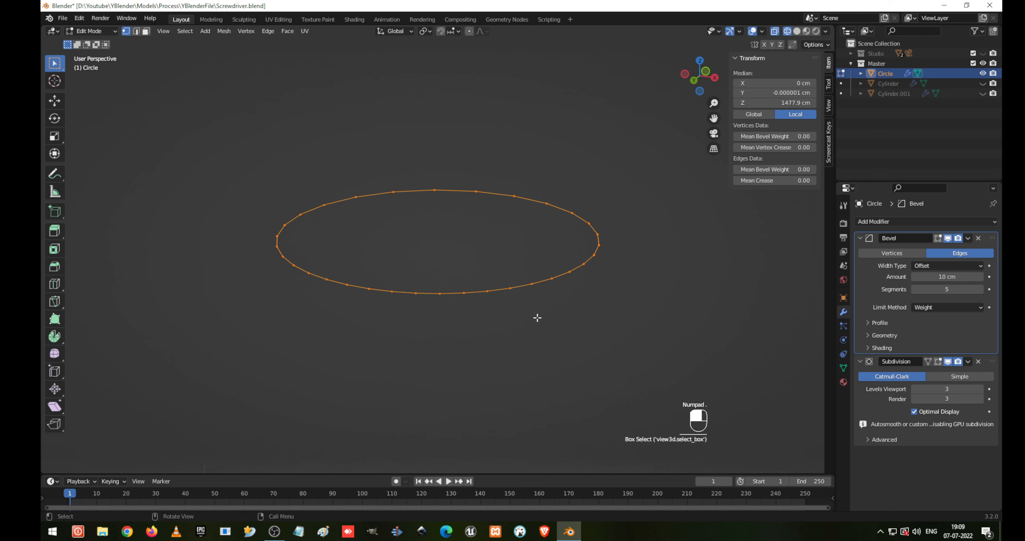
key(KP_7)
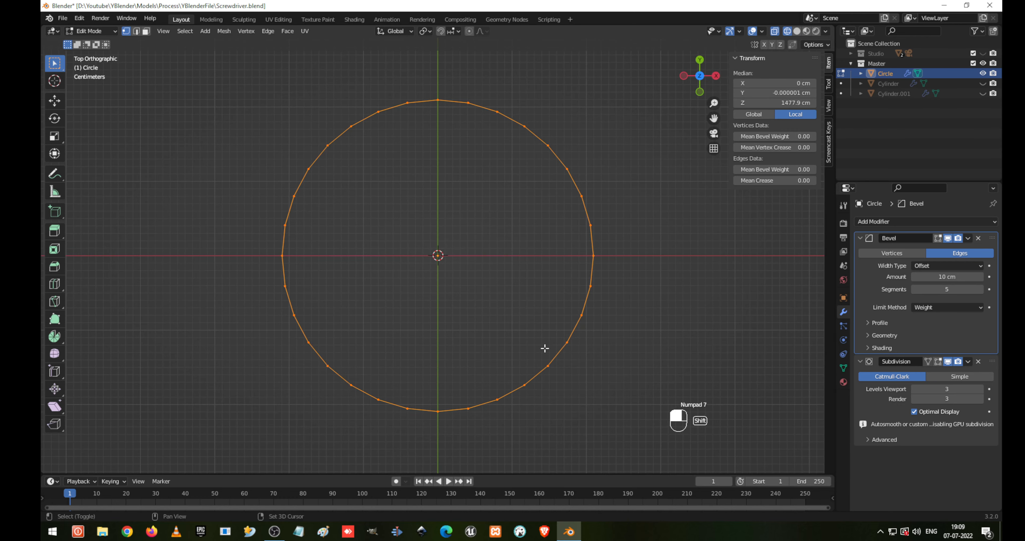
key(shift+z)
click(373, 272)
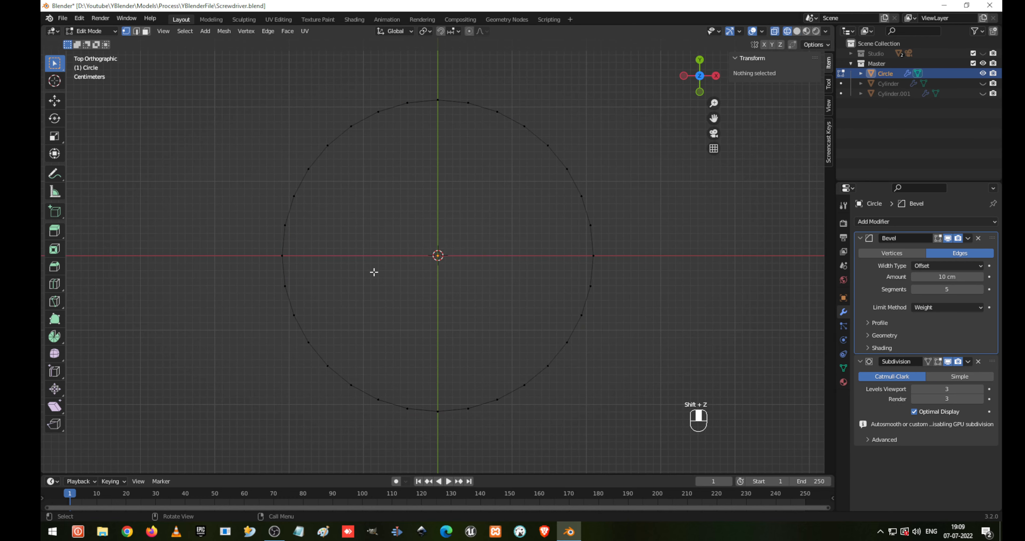
key(Tab)
key(Tab)
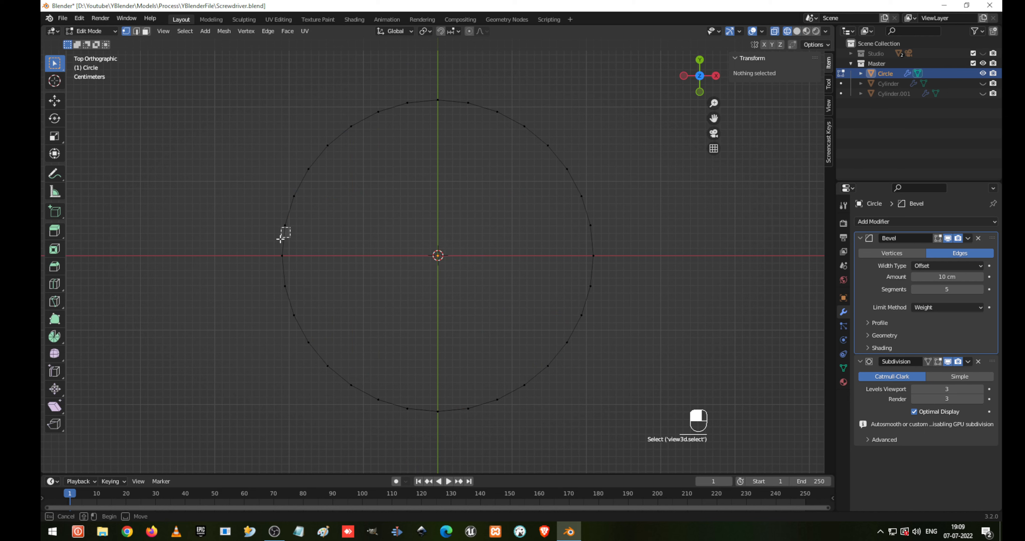
- Select five neighbouring ring vertices around each of the four points where the ring crosses the X and Y axes
drag(272, 222, 296, 265)
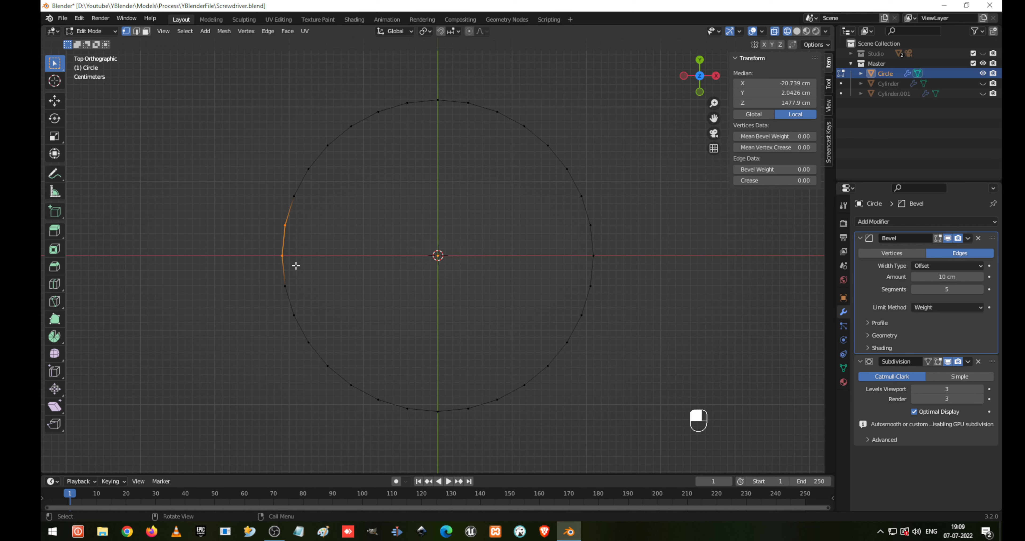
drag(222, 192, 374, 328)
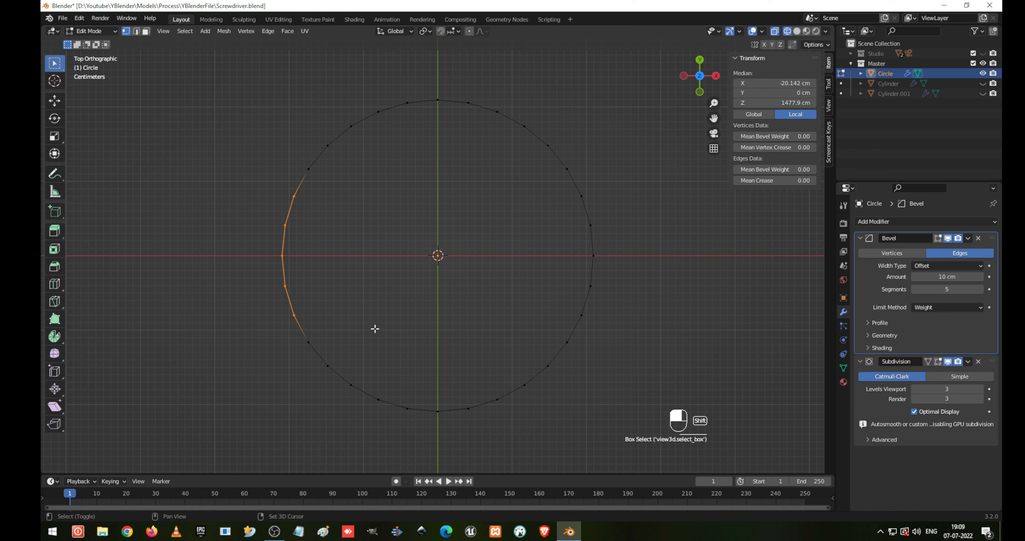
key(c)
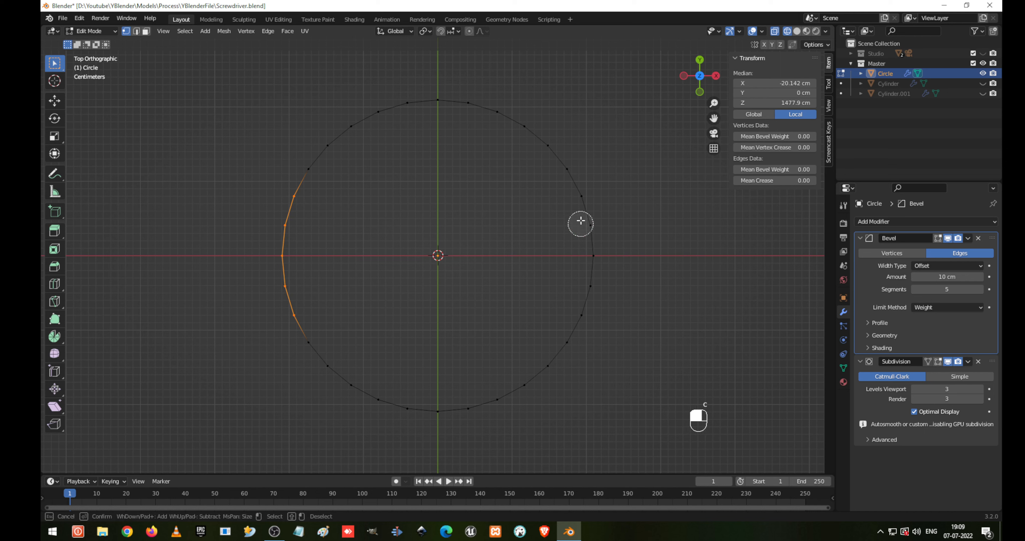
mouse_move(597, 248)
mouse_down()
mouse_move(592, 231)
mouse_move(598, 288)
mouse_move(586, 315)
mouse_move(583, 203)
mouse_up()
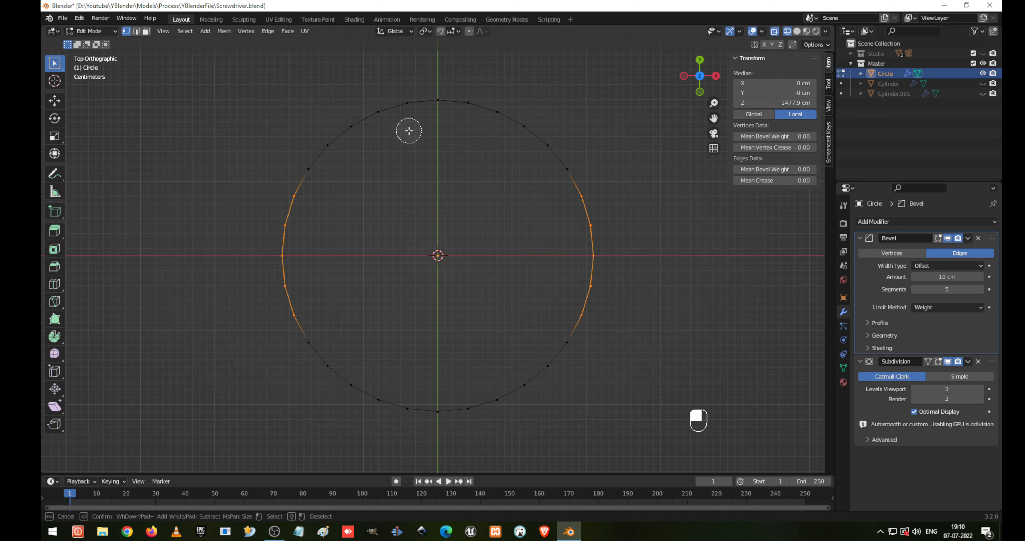
drag(383, 115, 492, 108)
mouse_move(436, 381)
mouse_down()
mouse_move(437, 406)
mouse_move(414, 406)
mouse_move(477, 409)
mouse_move(386, 403)
mouse_up()
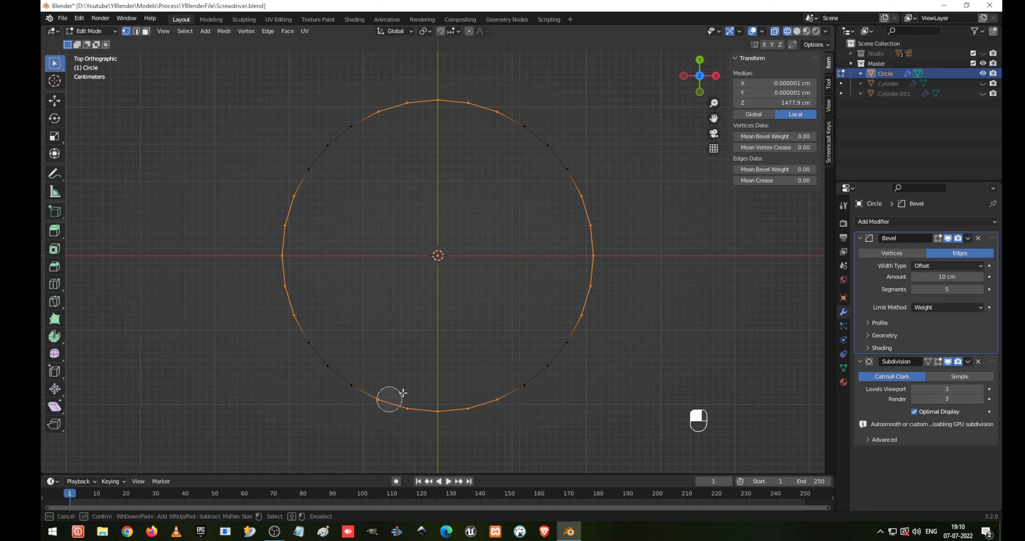
right_click(704, 244)
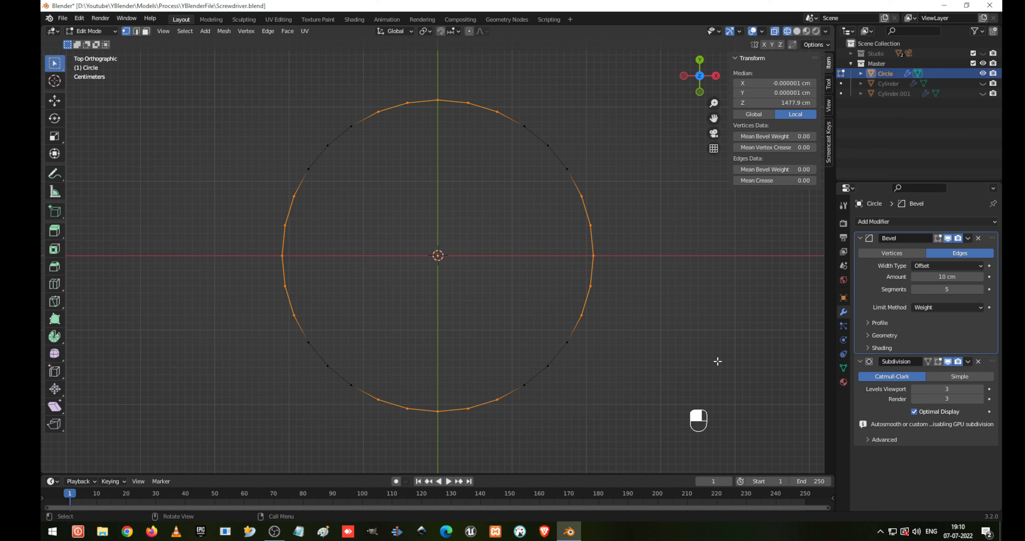
- Try to extrude the four selected arcs inward by scaling on the unfilled ring
key(s)
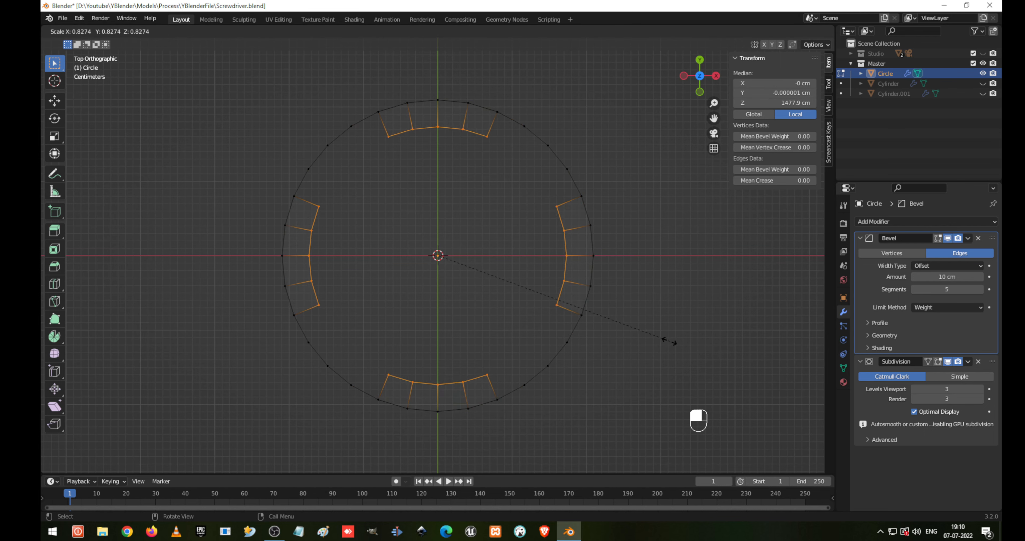
right_click(623, 314)
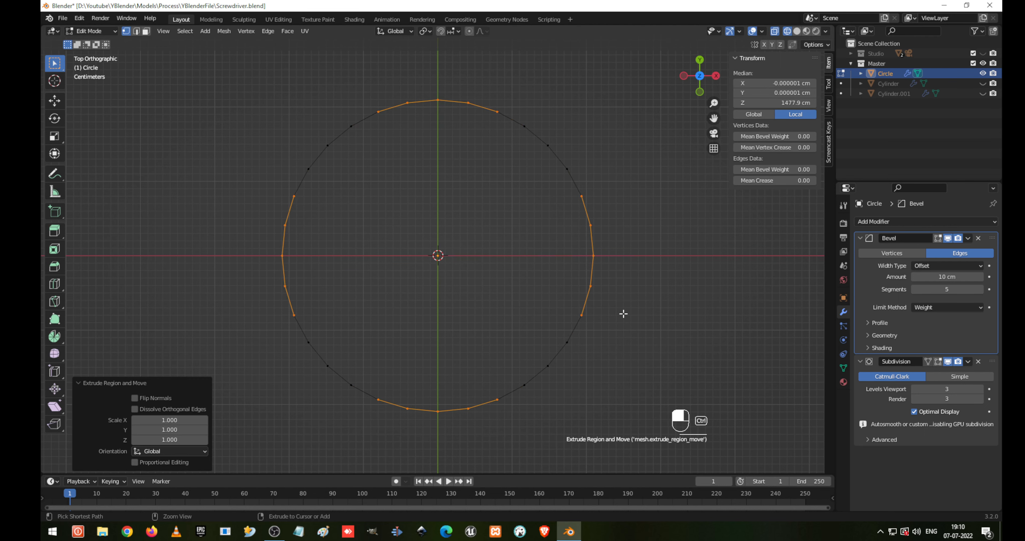
key(ctrl+z)
- Fill the whole top ring with a single face and clear the selection
key(a)
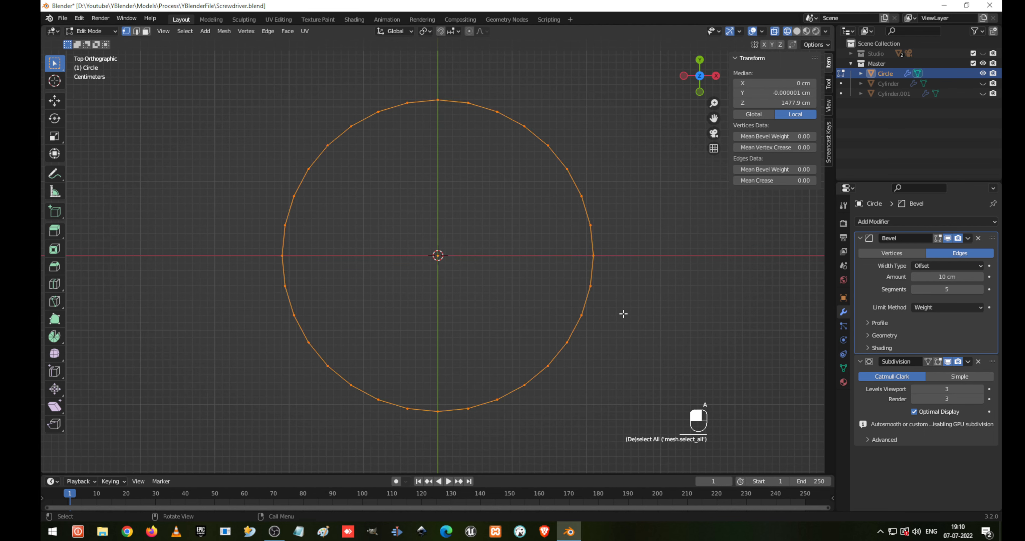
key(f)
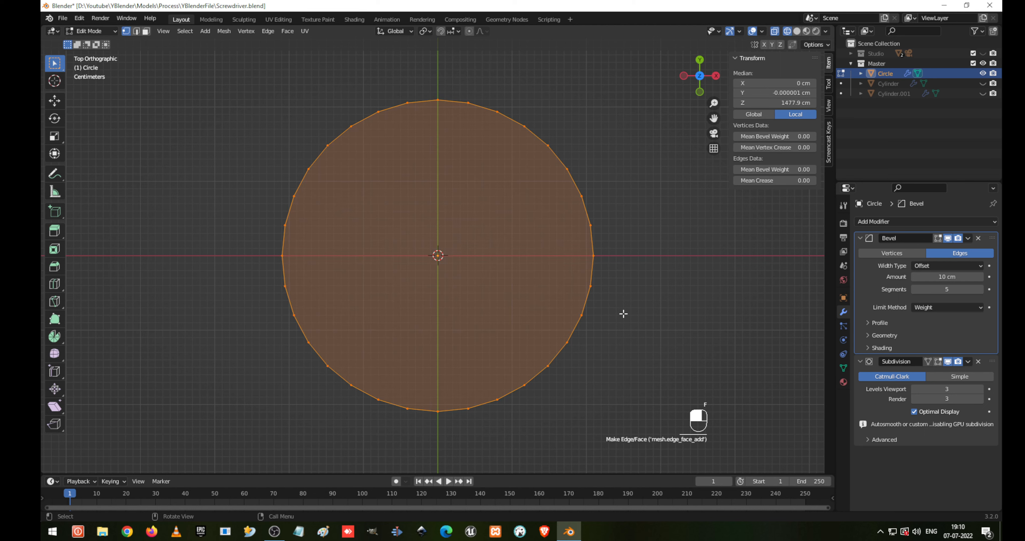
click(555, 263)
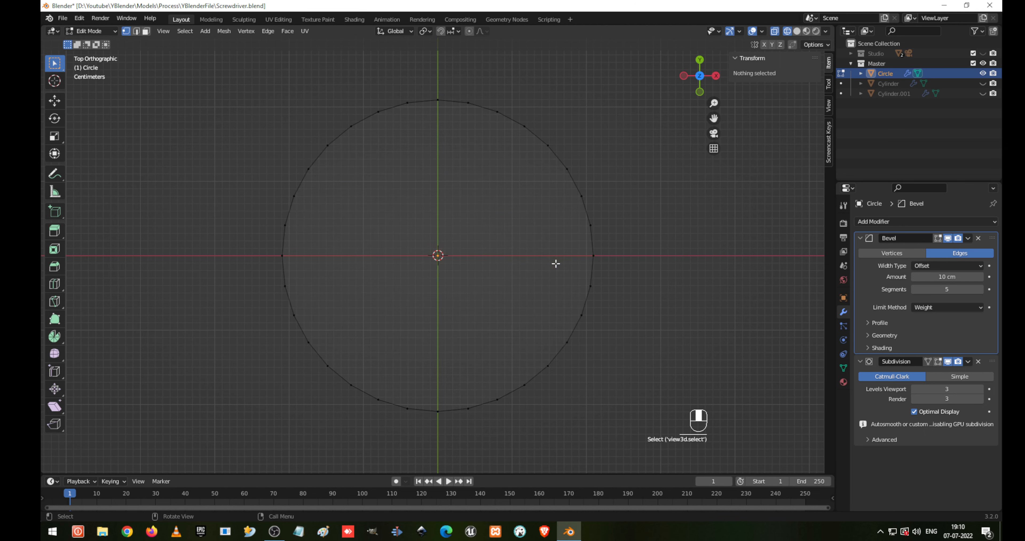
- Select four arcs of five vertices on the filled ring, each centred on an X or Y axis crossing
click(376, 114)
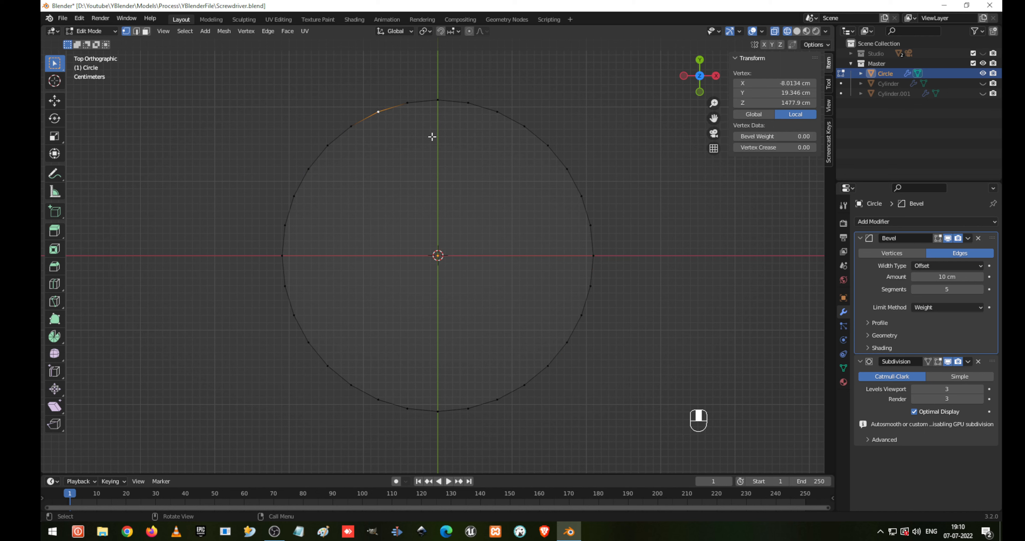
key(c)
mouse_move(427, 116)
mouse_down()
mouse_move(457, 107)
mouse_move(396, 109)
mouse_move(492, 116)
mouse_up()
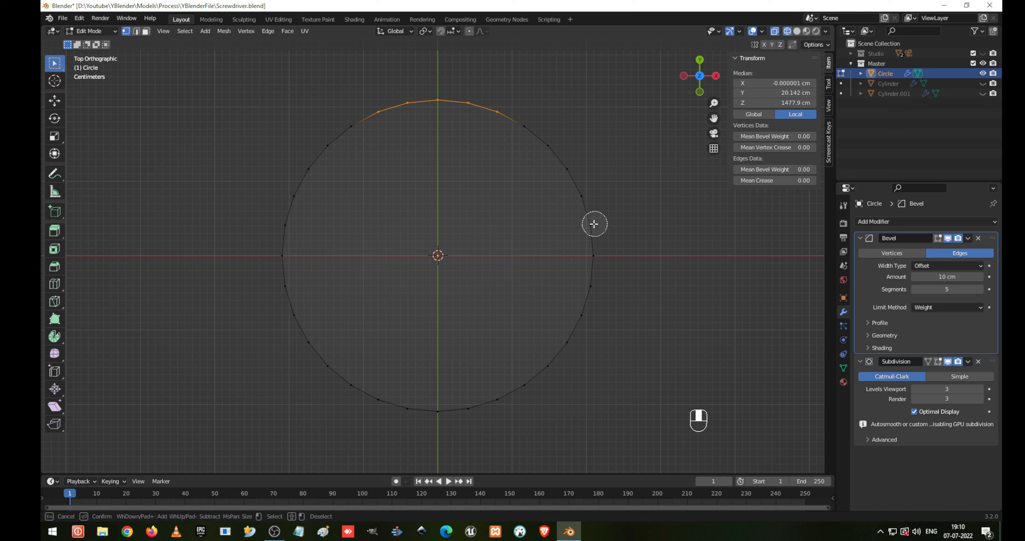
mouse_move(600, 269)
mouse_down()
mouse_move(593, 234)
mouse_move(586, 290)
mouse_move(587, 203)
mouse_up()
mouse_move(290, 260)
mouse_down()
mouse_move(277, 272)
mouse_move(295, 210)
mouse_move(293, 306)
mouse_up()
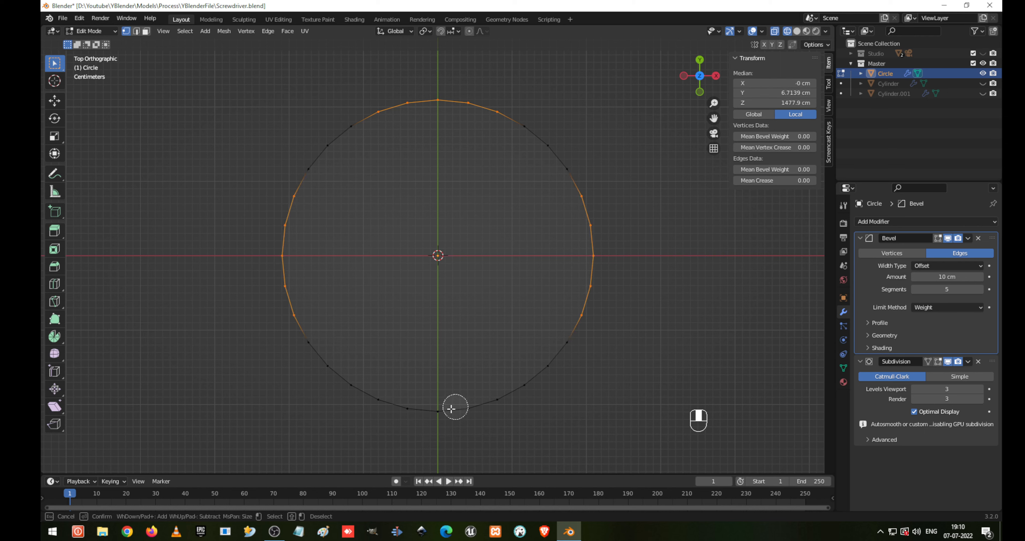
mouse_move(453, 406)
mouse_down()
mouse_move(420, 408)
mouse_move(496, 399)
mouse_move(384, 407)
mouse_up()
right_click(457, 273)
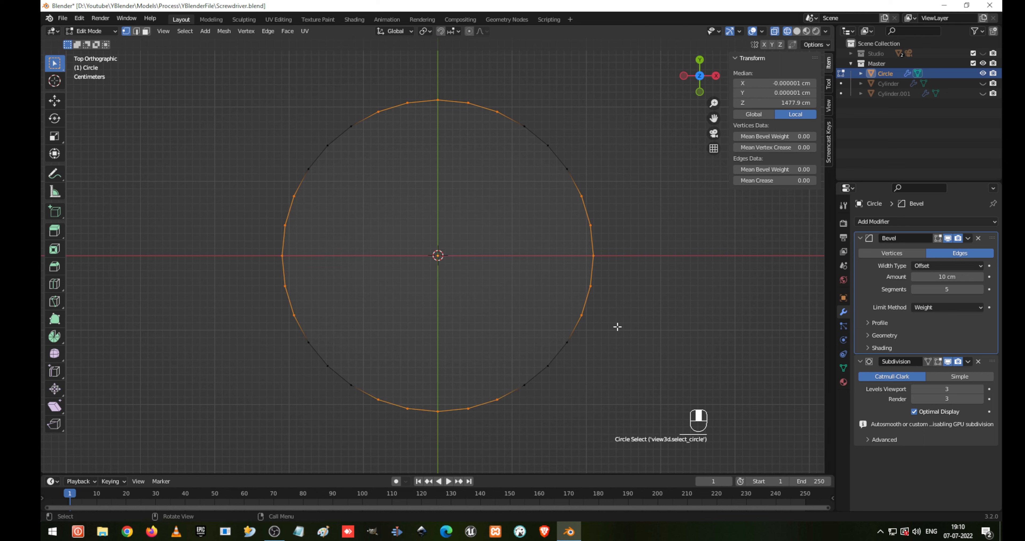
- Try to extrude the four arcs inward on the filled ring at a scale of 0.445
key(e)
key(s)
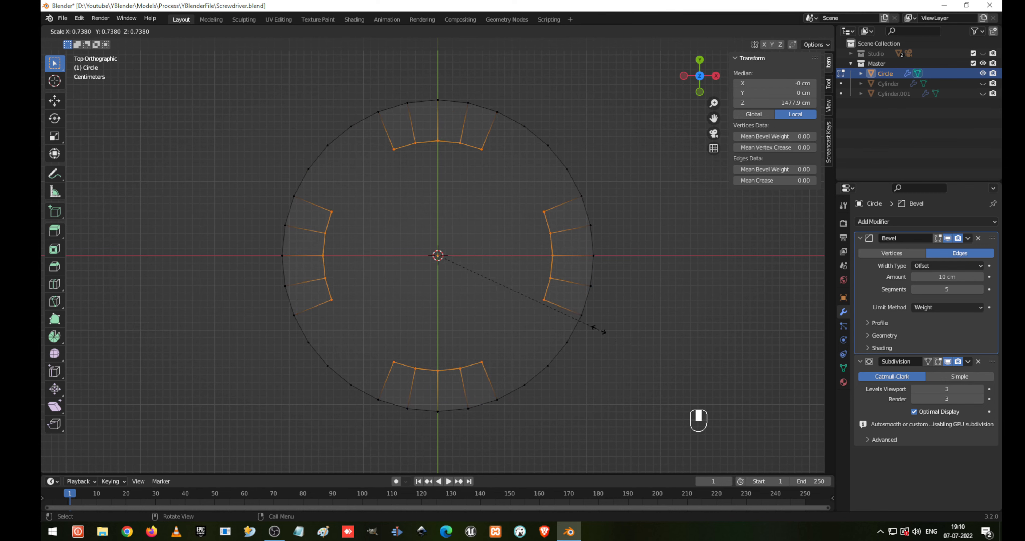
click(541, 284)
scroll(484, 245, down, 4)
middle_drag(485, 244, 522, 179)
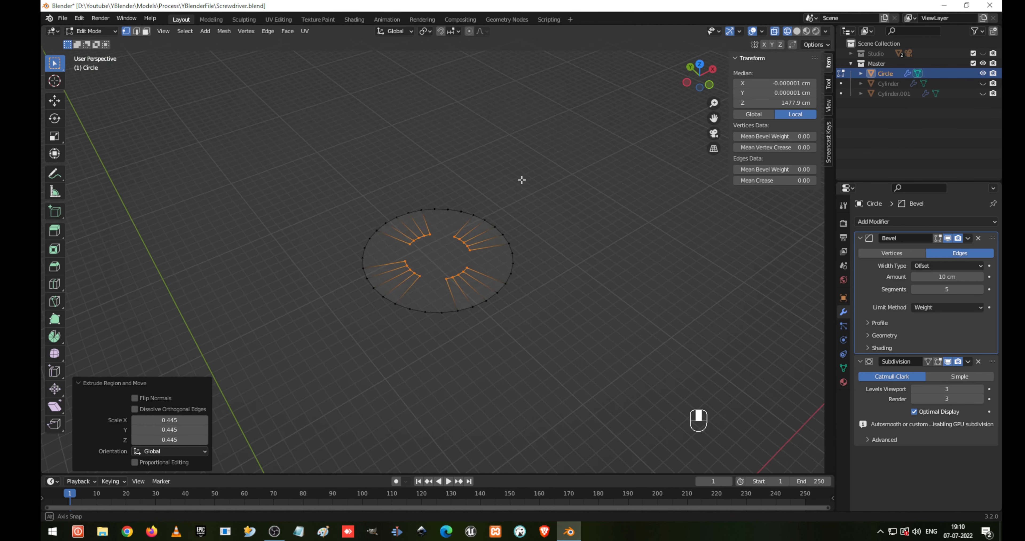
scroll(542, 274, up, 4)
key(ctrl+z)
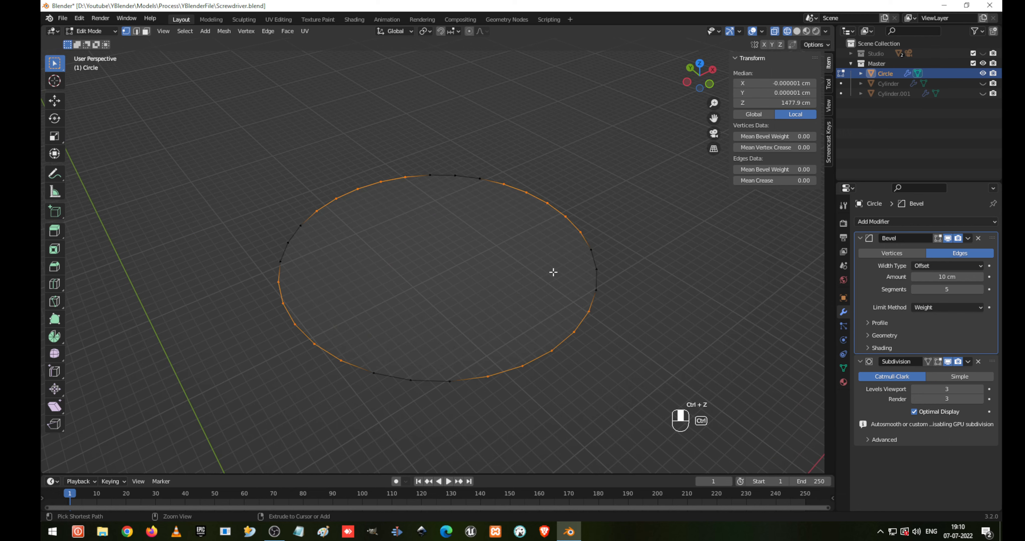
click(635, 246)
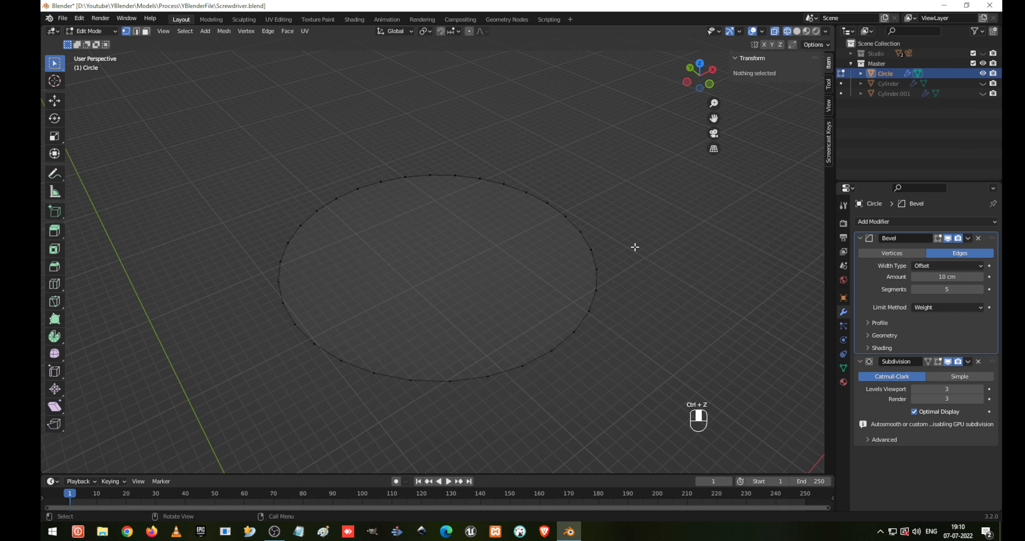
click(79, 18)
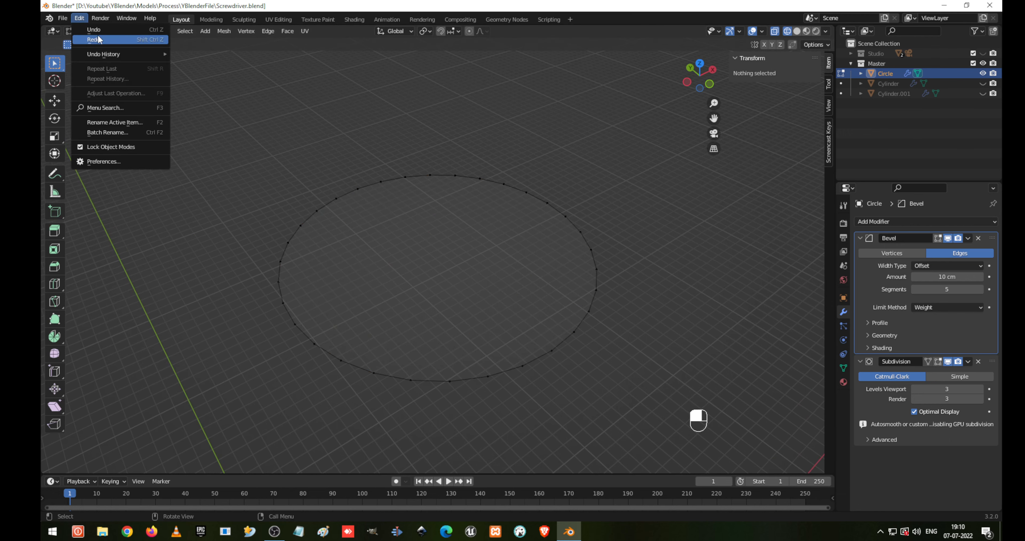
click(86, 39)
- Scale the four selected arcs inward to form a four-armed cross and select the resulting cross-shaped face
middle_drag(583, 248, 502, 293)
scroll(502, 293, down, 2)
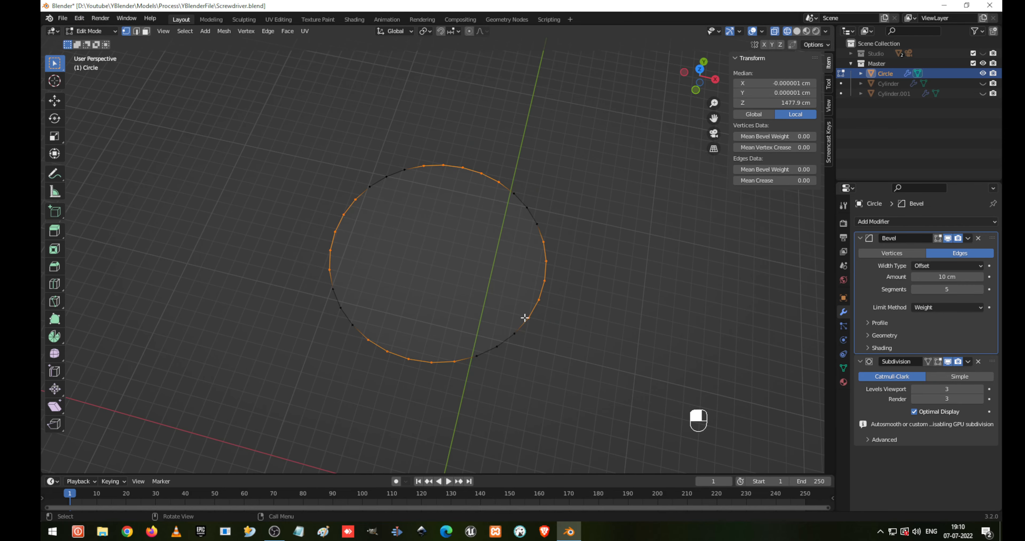
key(s)
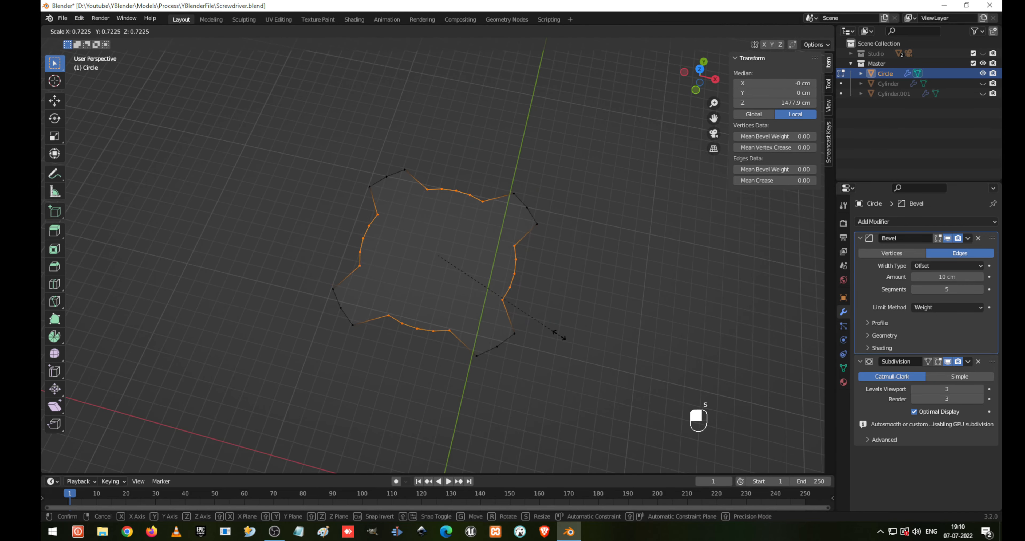
click(509, 286)
key(3)
click(456, 270)
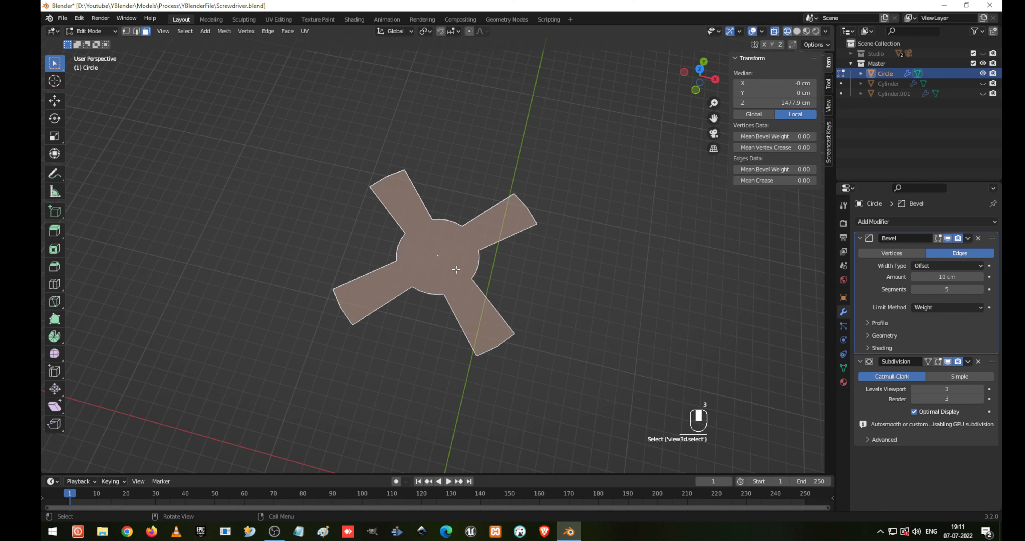
key(g)
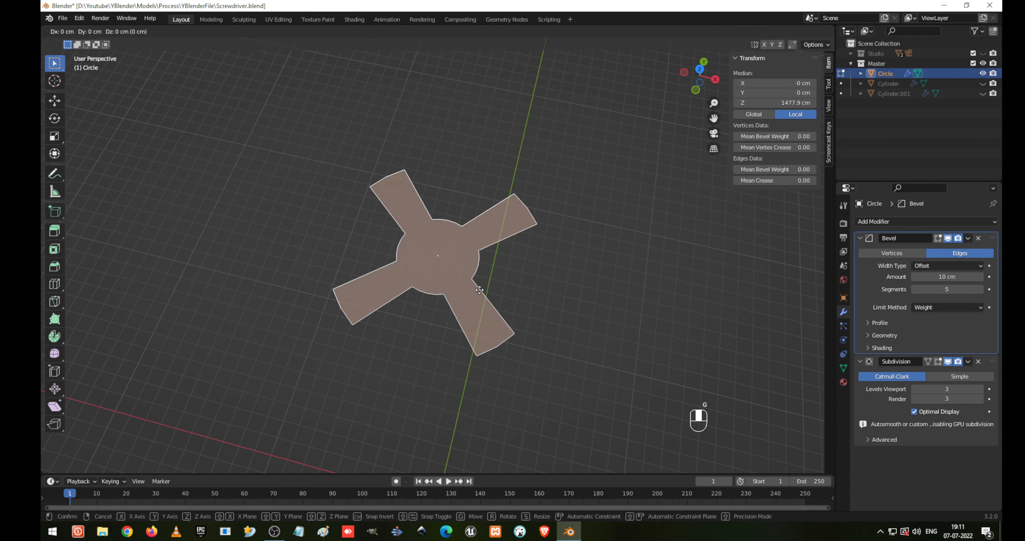
key(z)
right_click(484, 226)
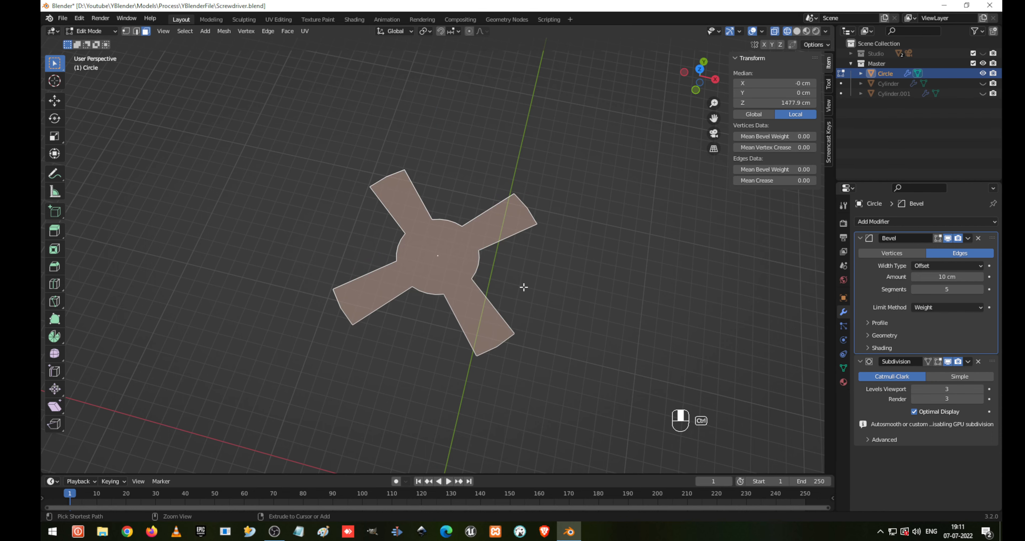
- Reveal the shaft's hidden geometry and switch the viewport from wireframe to solid shading
key(alt+h)
middle_drag(522, 287, 528, 325)
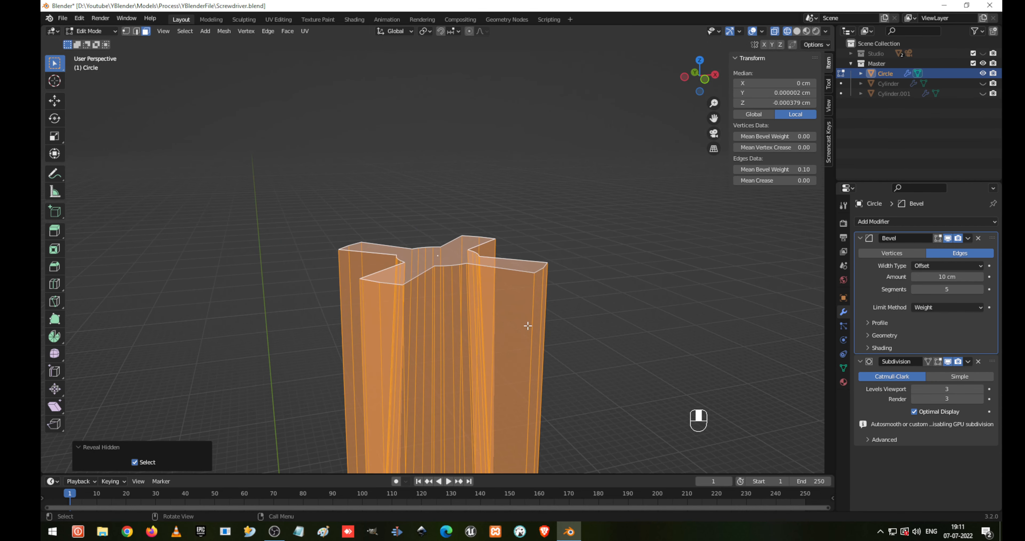
scroll(526, 330, down, 4)
shift+middle_drag(512, 372, 523, 300)
key(shift+z)
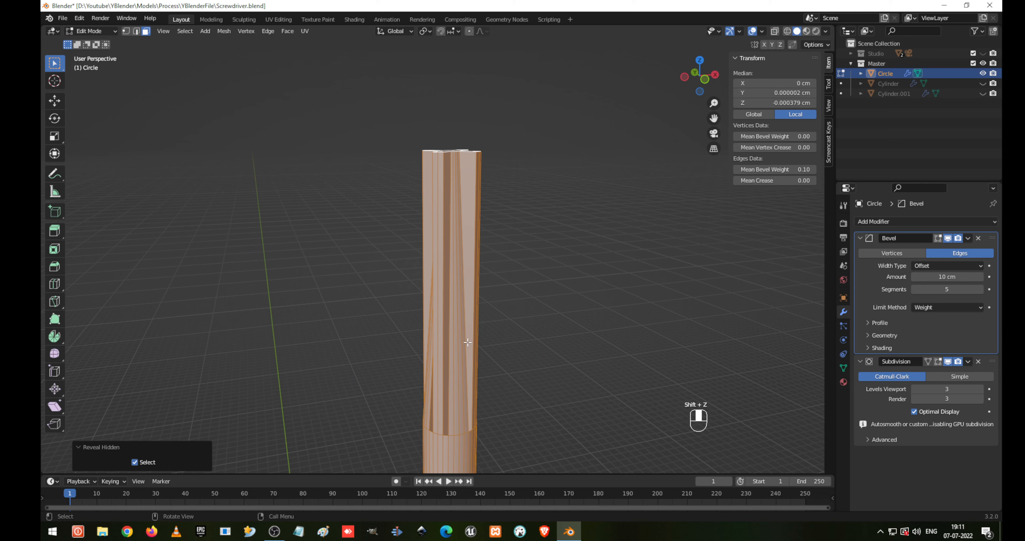
- Select the cross-shaped face on top of the shaft and lower it about 194.3 cm along Z
middle_drag(467, 342, 502, 231)
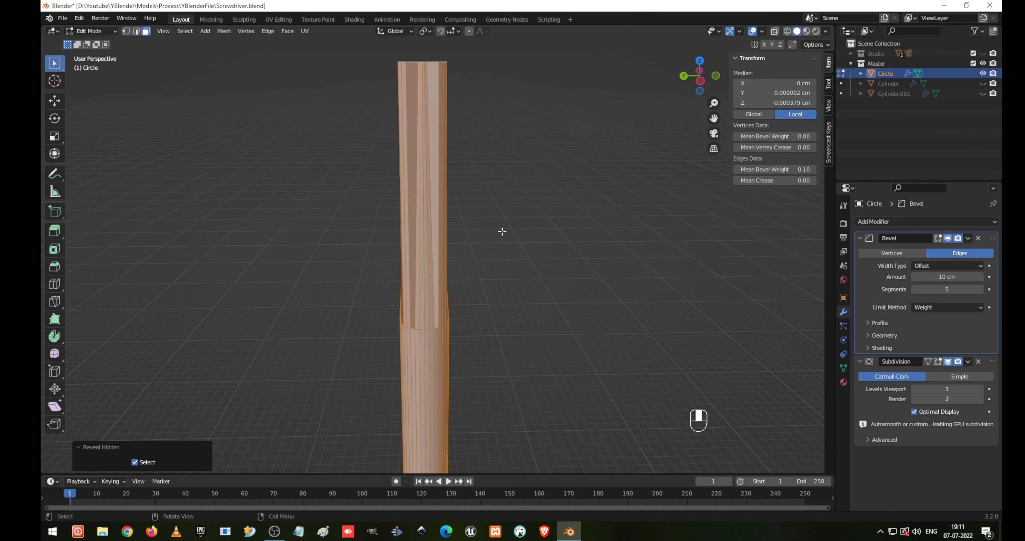
scroll(502, 231, up, 2)
scroll(472, 212, down, 3)
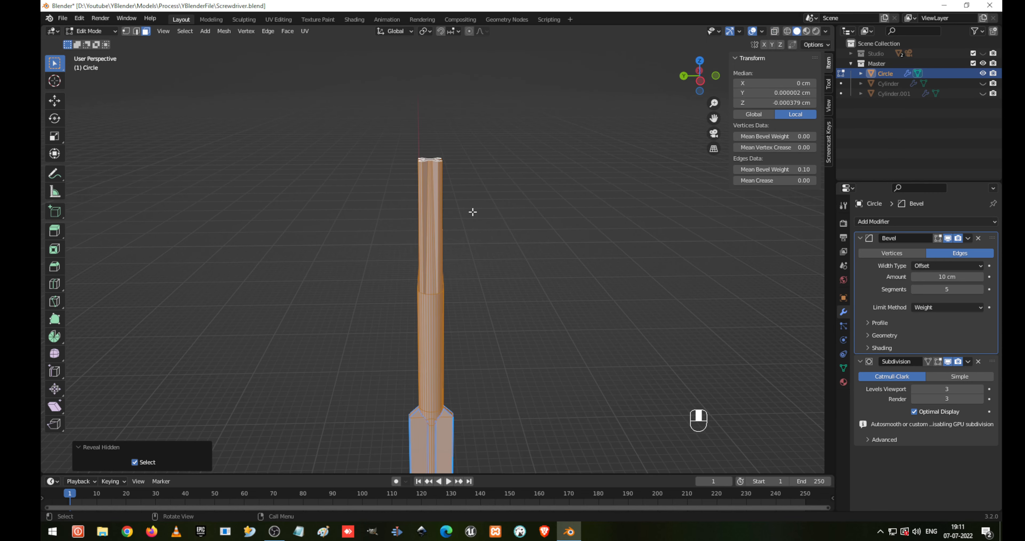
scroll(472, 210, up, 4)
click(431, 95)
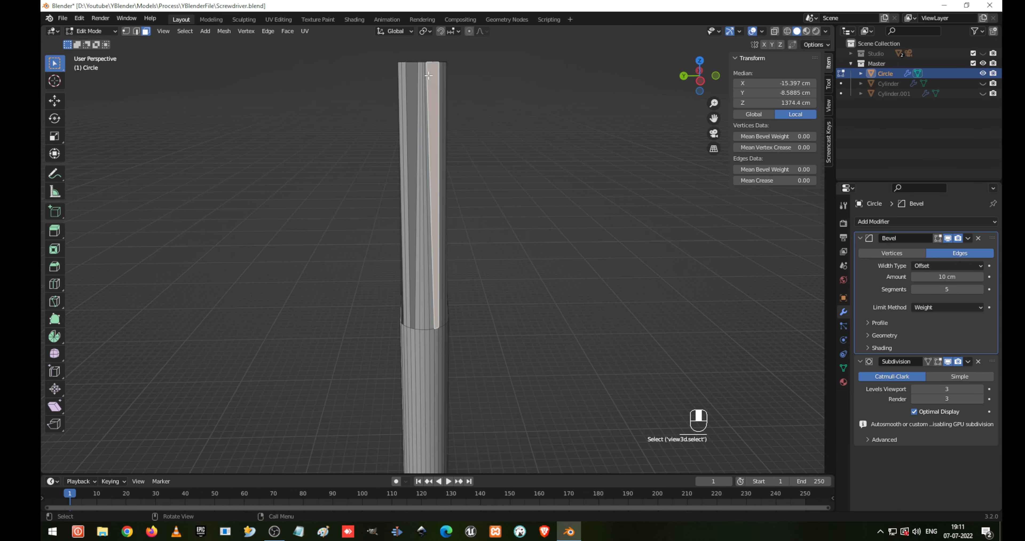
middle_drag(432, 87, 433, 132)
click(431, 59)
middle_drag(496, 170, 483, 119)
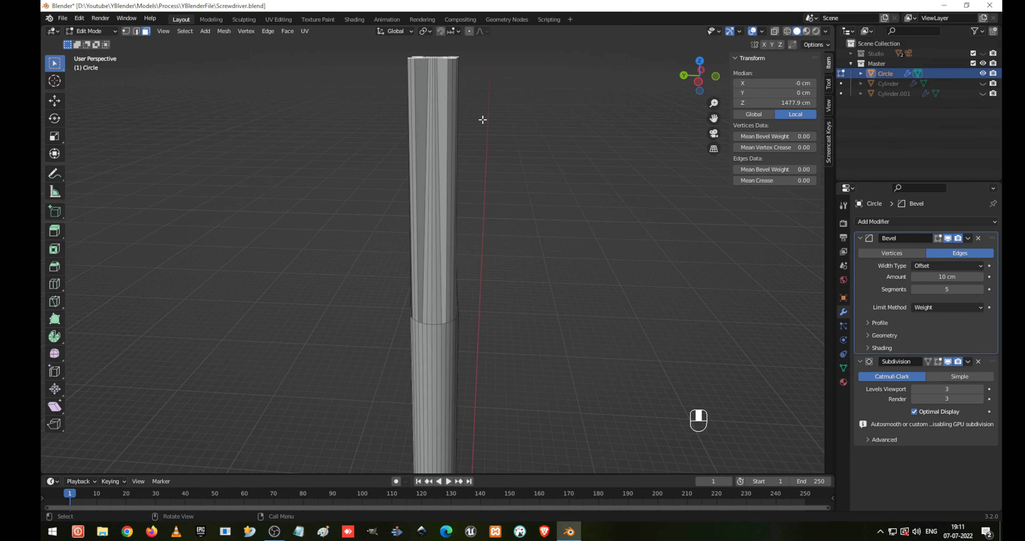
scroll(487, 151, down, 6)
scroll(494, 206, up, 7)
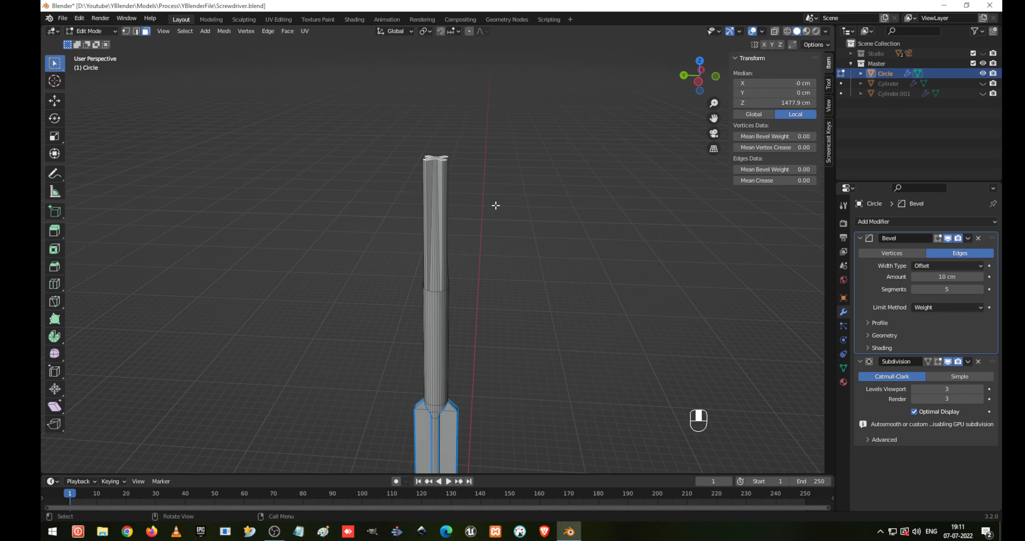
key(g)
key(z)
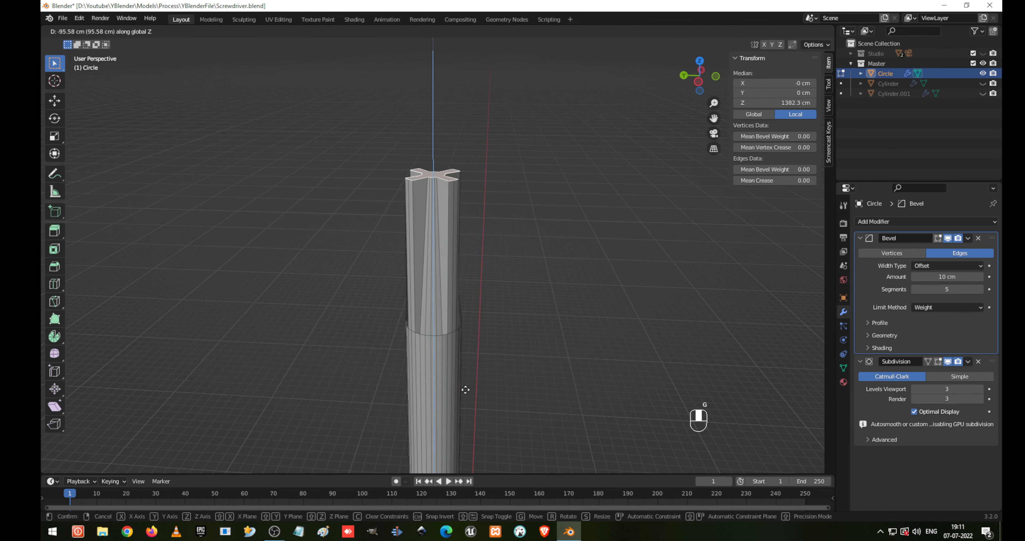
click(477, 82)
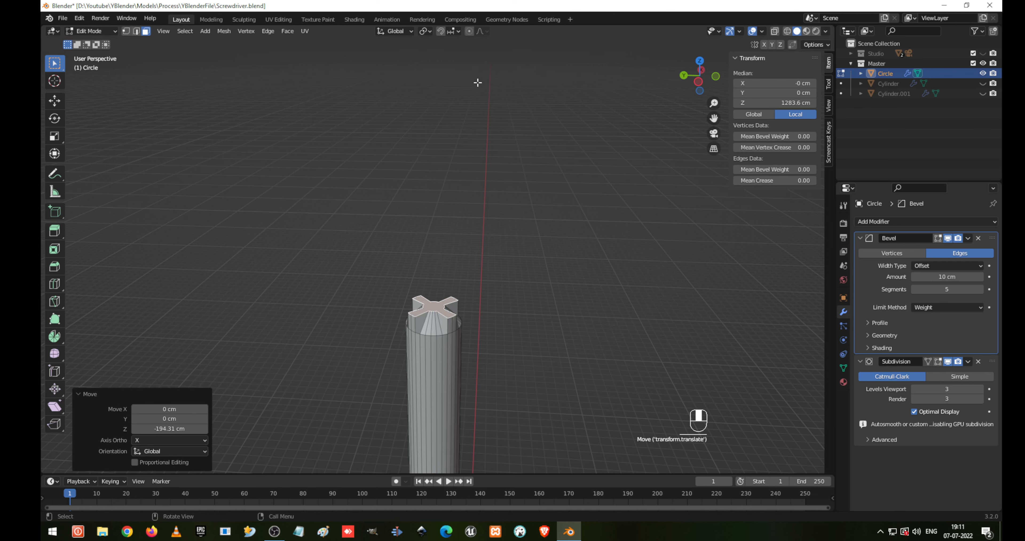
- Raise the cross-shaped face about 2.68 cm along Z
scroll(481, 284, up, 5)
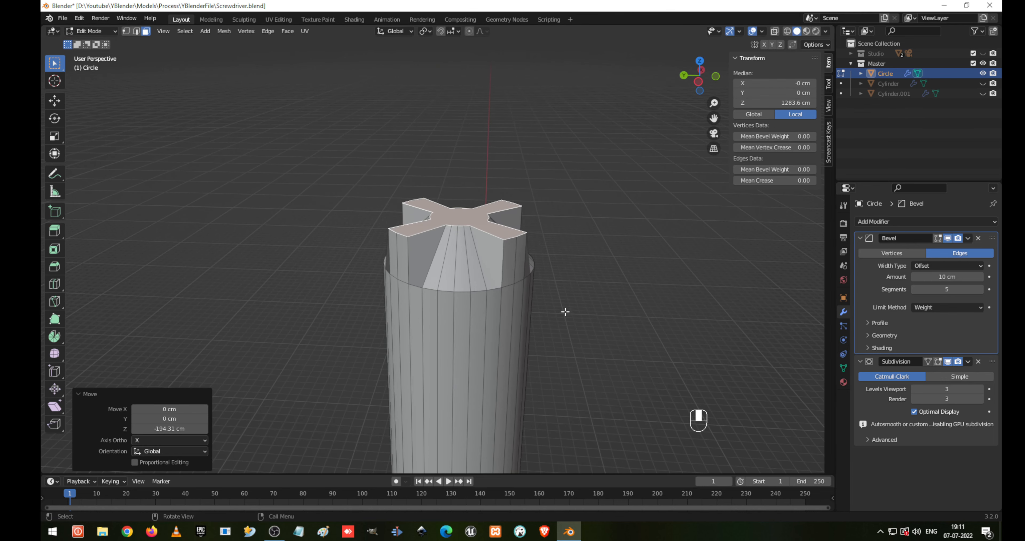
key(g)
key(z)
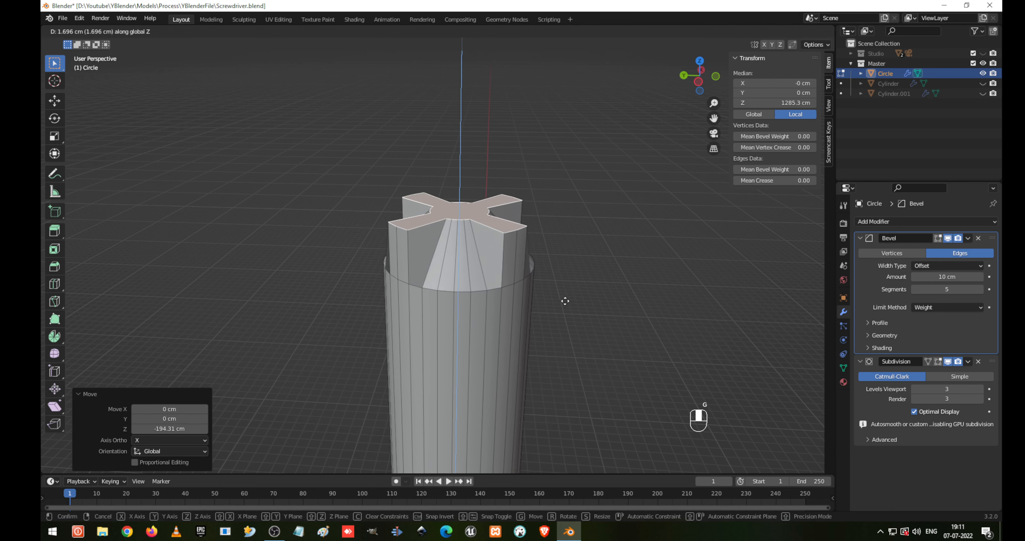
click(564, 297)
- Try to extrude the cross-shaped face freely and scale it to about 0.196, and undo both operations
key(e)
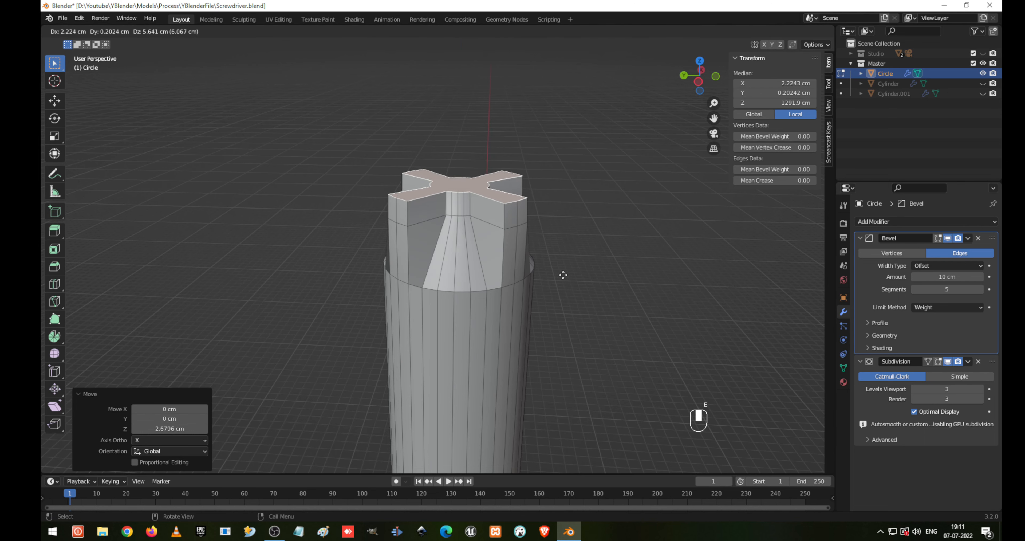
click(569, 234)
key(s)
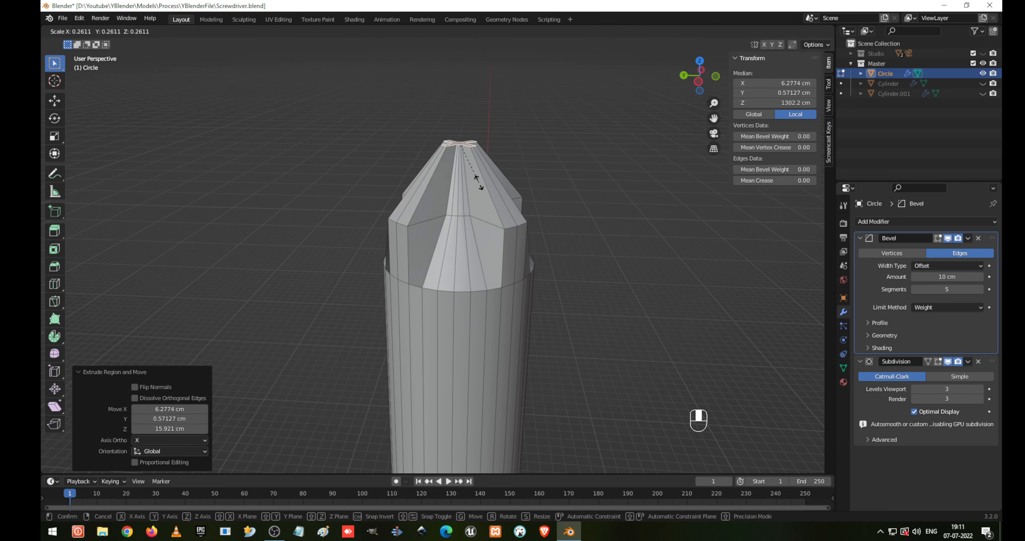
click(473, 171)
middle_drag(374, 190, 375, 215)
shift+middle_drag(171, 243, 474, 209)
middle_drag(231, 229, 412, 187)
scroll(369, 222, down, 5)
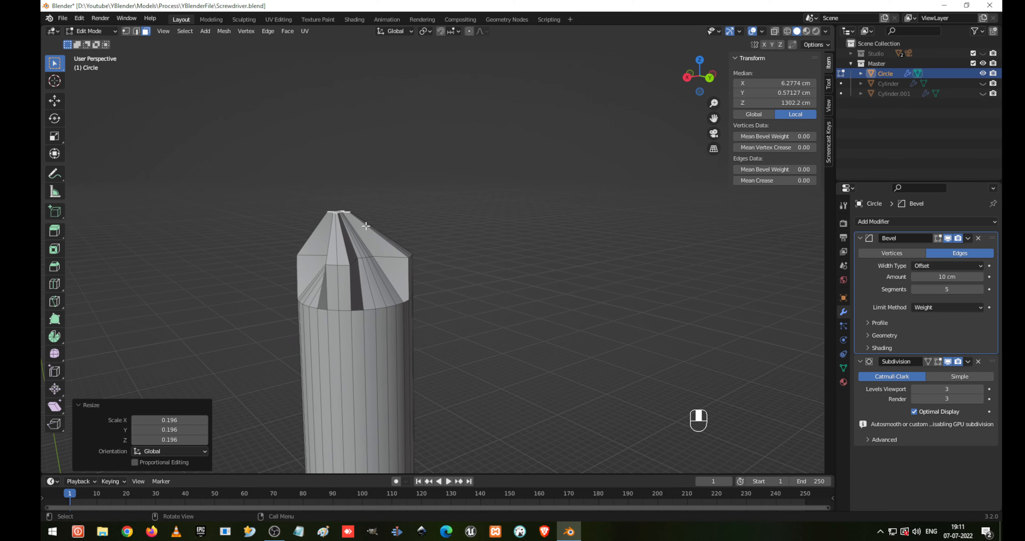
middle_drag(369, 223, 460, 271)
key(ctrl+z)
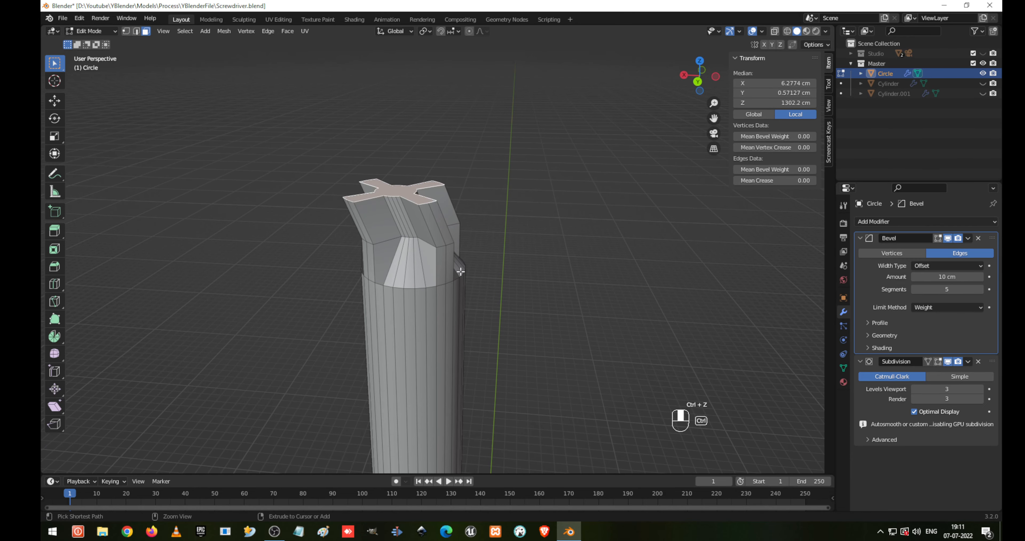
key(ctrl+z)
- Extrude the cross-shaped face about 25 cm straight up along Z and scale its end to about 0.097
key(e)
key(z)
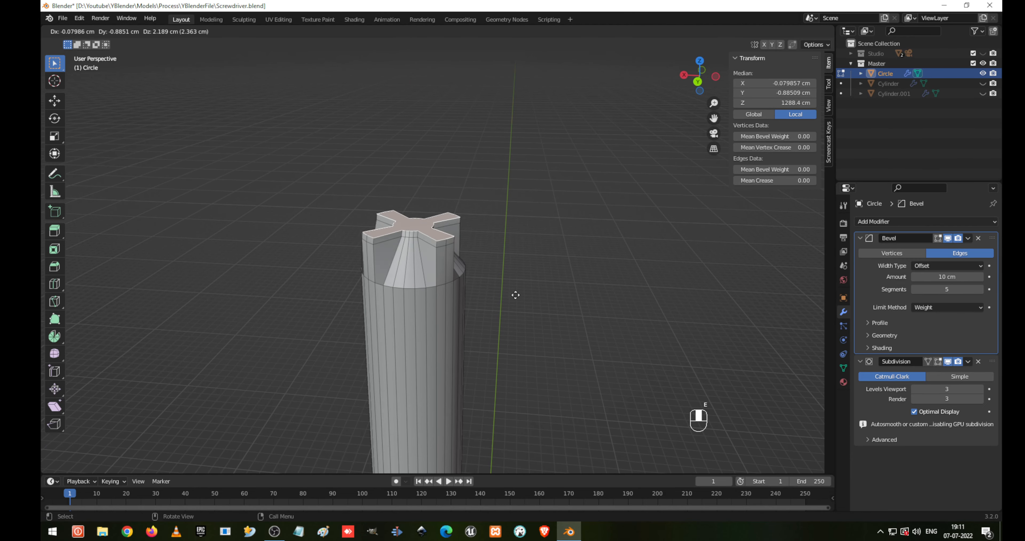
click(511, 238)
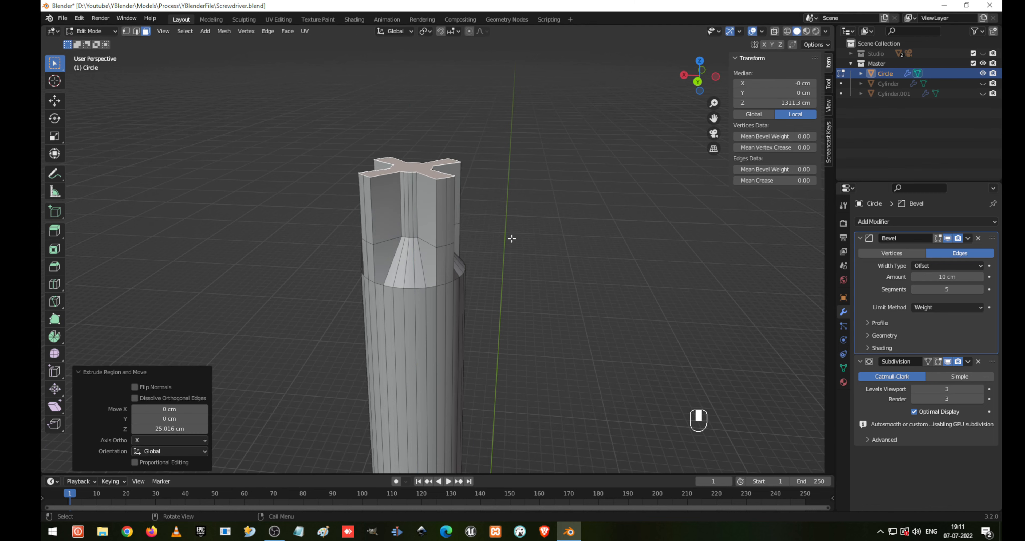
key(s)
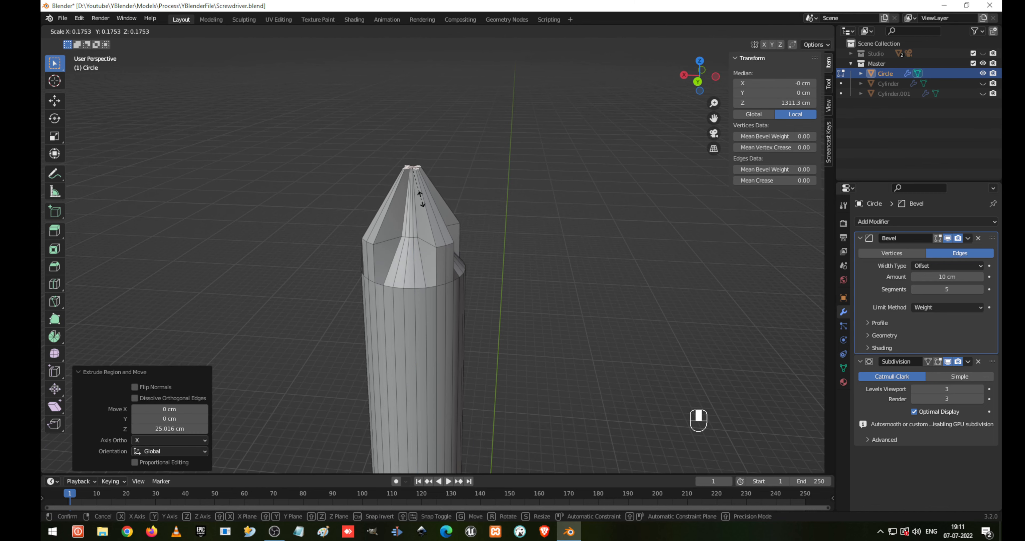
click(418, 185)
- Examine the pointed tip from several sides, including its smoothed shape in Object Mode
middle_drag(418, 228, 551, 219)
shift+middle_drag(246, 297, 345, 205)
middle_drag(345, 231, 322, 241)
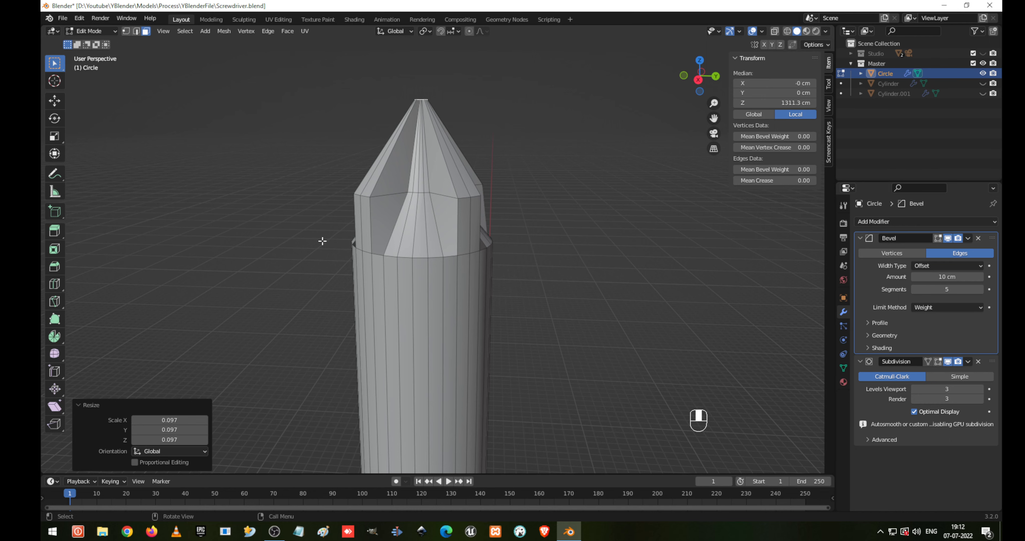
key(Tab)
middle_drag(470, 242, 323, 189)
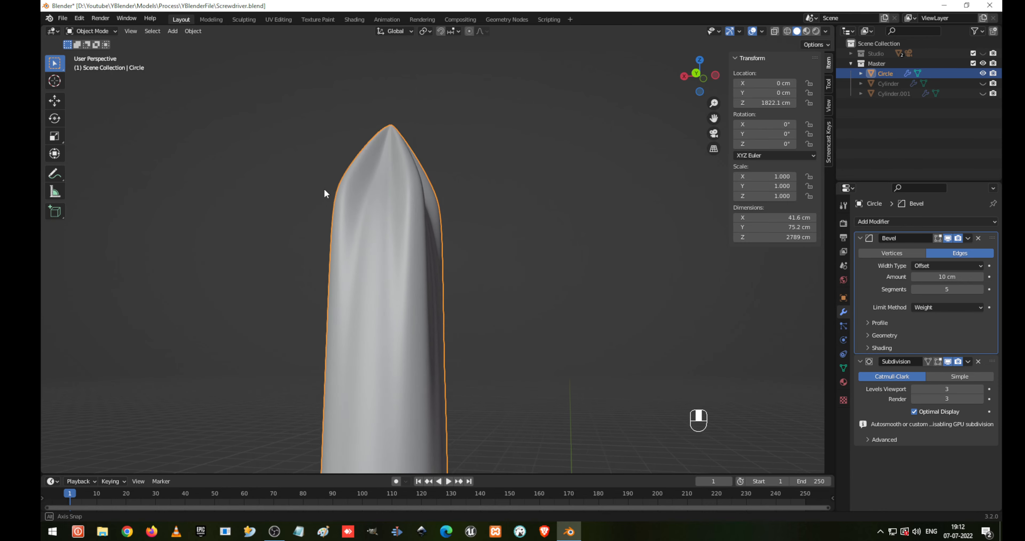
scroll(325, 190, down, 3)
key(Tab)
- Bevel the edge loop where the cross tip meets the round shaft by 1.44 cm with 3 segments, and check the smoothed result
scroll(429, 256, up, 5)
middle_drag(428, 261, 393, 292)
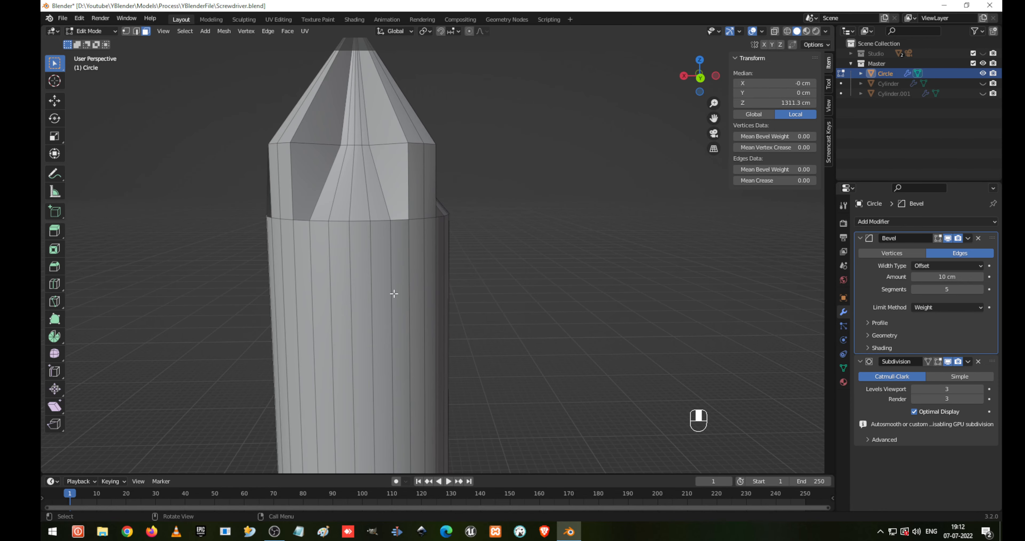
scroll(393, 292, down, 4)
scroll(414, 303, up, 4)
scroll(403, 250, up, 3)
key(2)
middle_drag(365, 220, 421, 251)
key(ctrl+b)
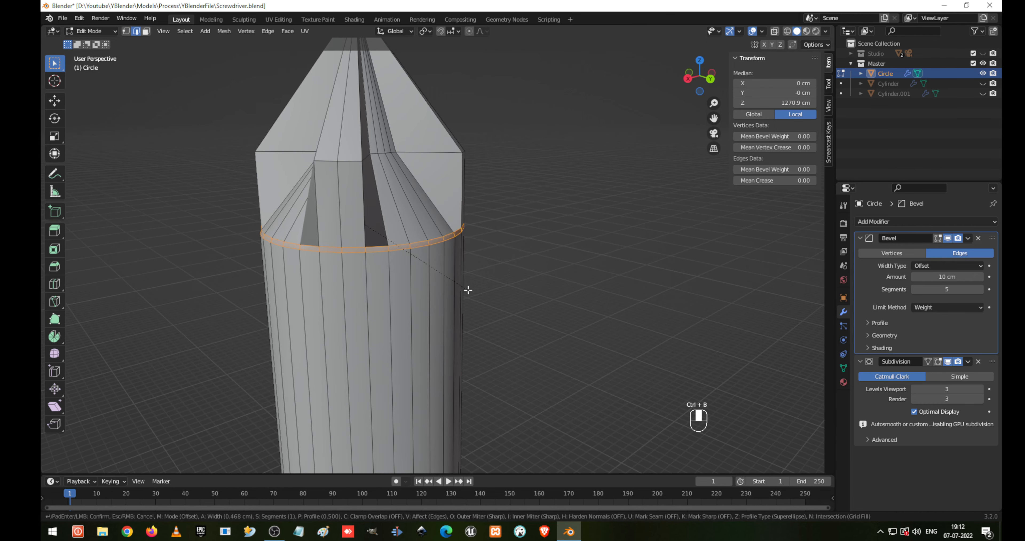
click(472, 291)
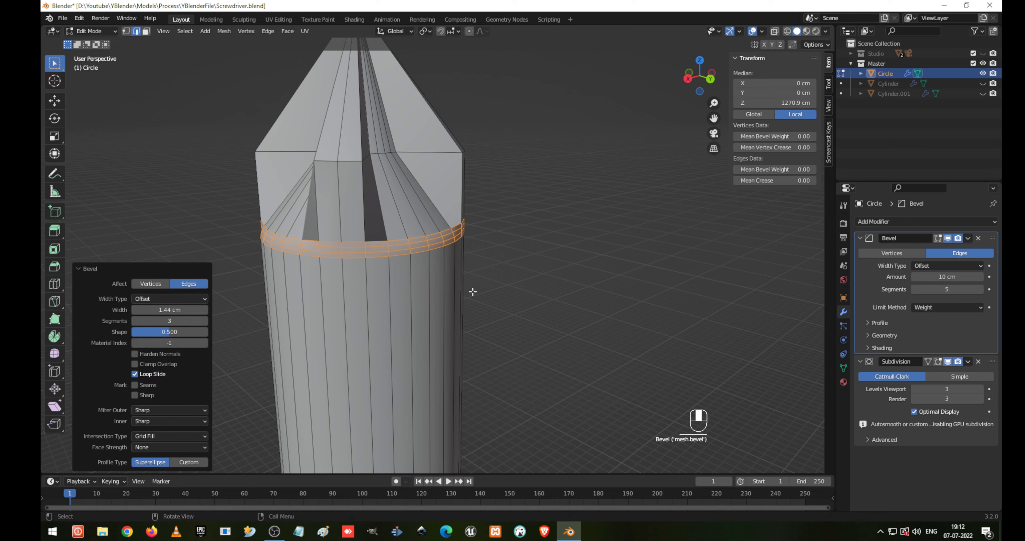
key(Tab)
middle_drag(453, 269, 388, 194)
key(Tab)
- Add a centred loop cut around the cross section between the bevelled ring and the base of the taper
key(ctrl+r)
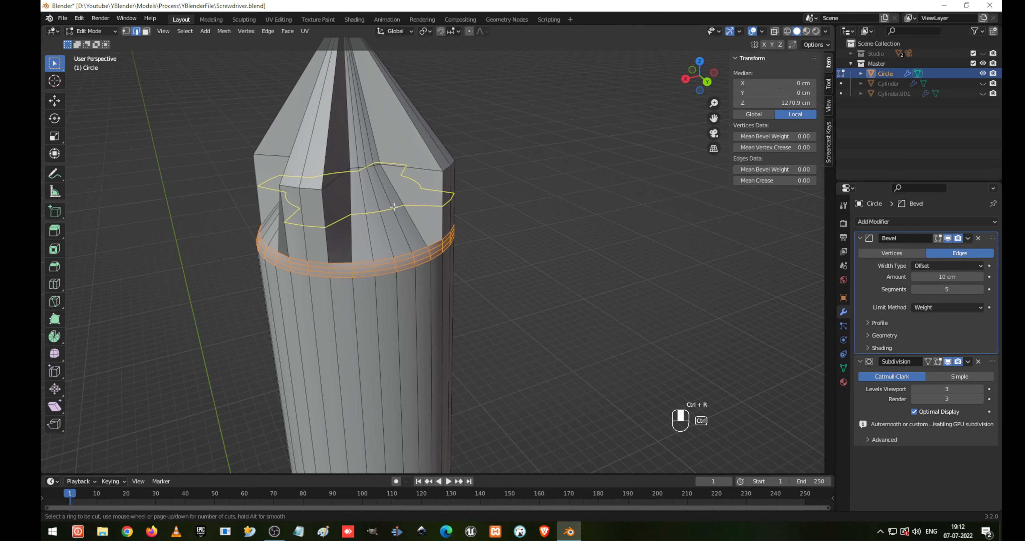
click(388, 205)
right_click(394, 207)
- Scale the new loop's vertices in one groove to about 0.549 and edge-slide them toward the shaft by a factor of 0.515
key(1)
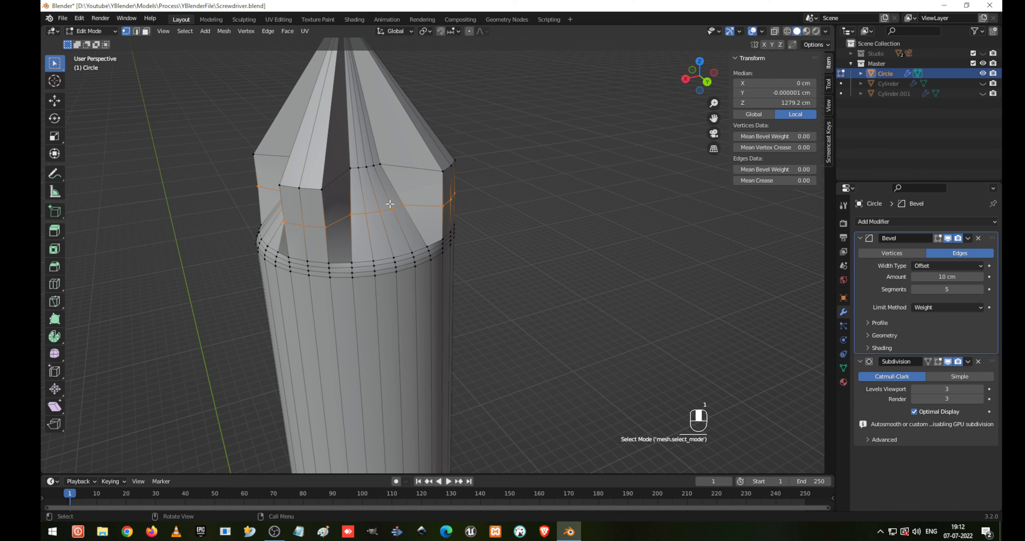
click(365, 213)
drag(348, 196, 419, 221)
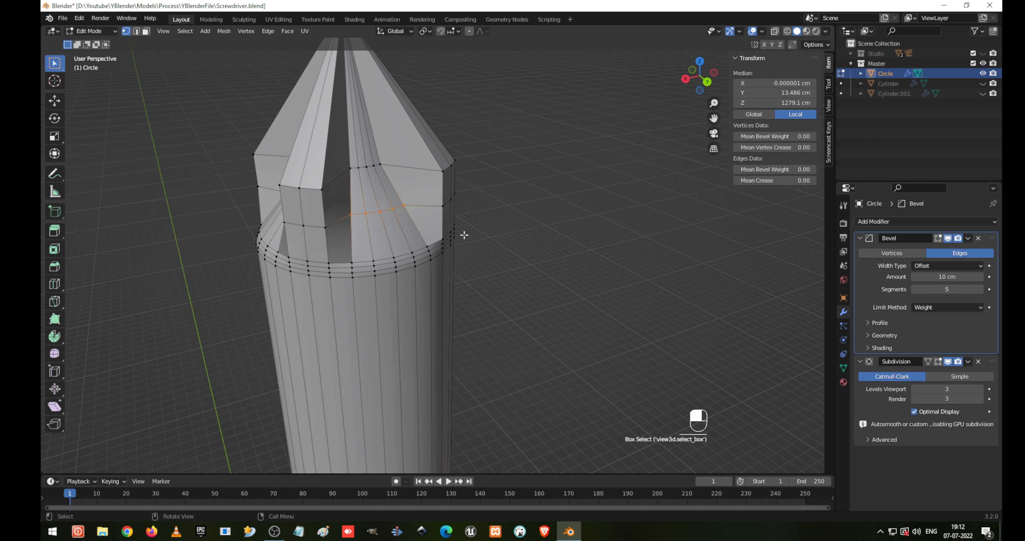
middle_drag(464, 235, 458, 238)
key(s)
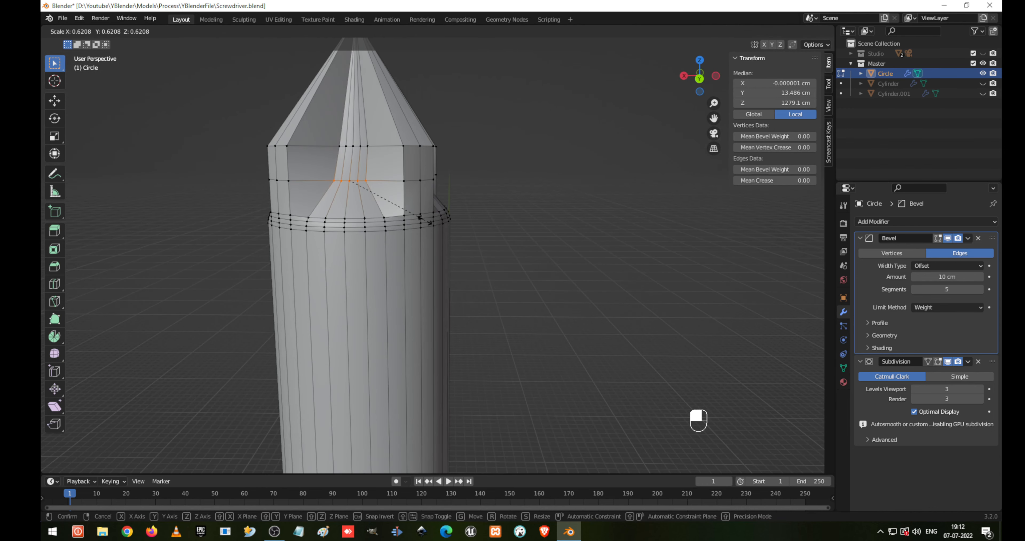
click(416, 215)
key(g)
key(g)
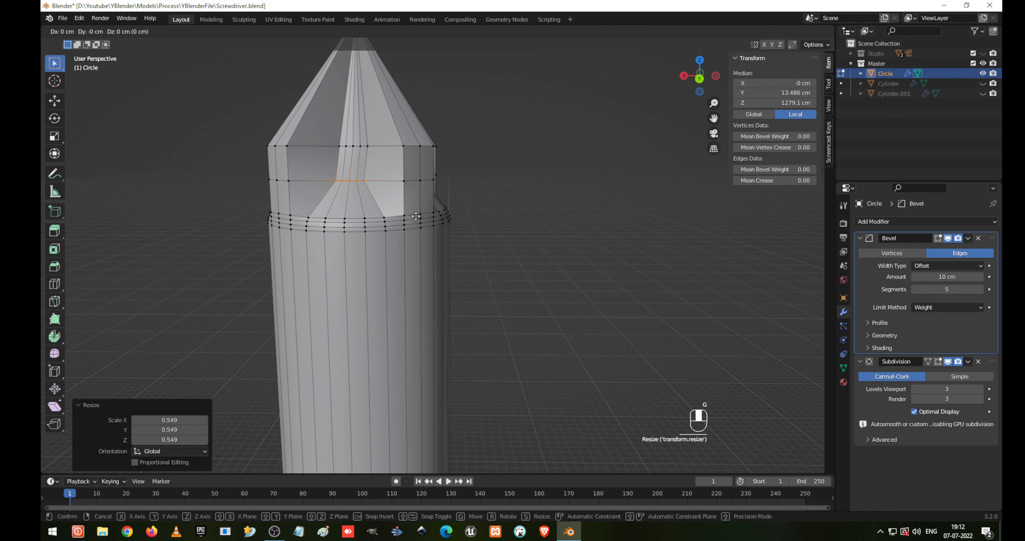
click(408, 237)
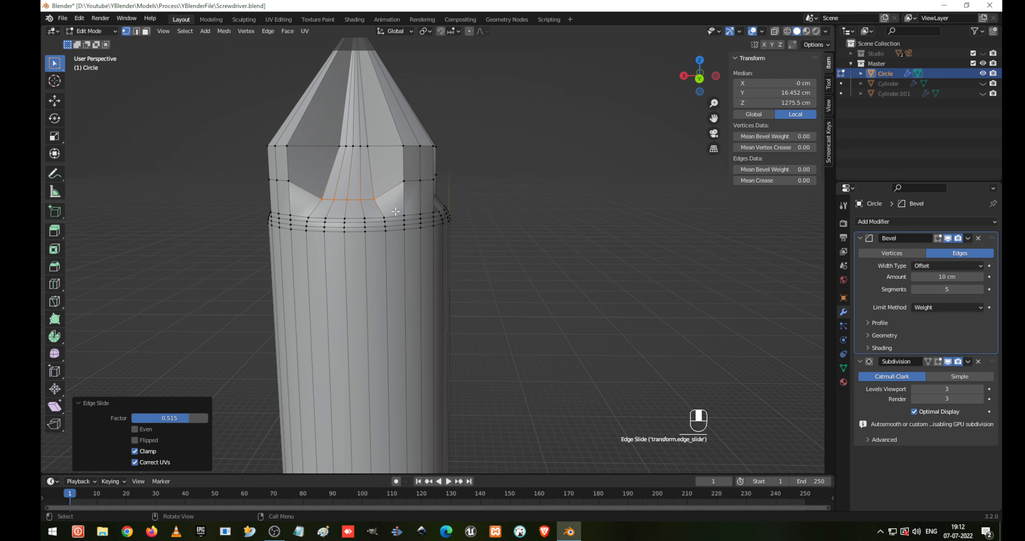
- Scale the taper-base vertices in the positive-Y groove to about 0.564 and edge-slide them toward the shaft by about 0.043
drag(311, 129, 352, 167)
key(s)
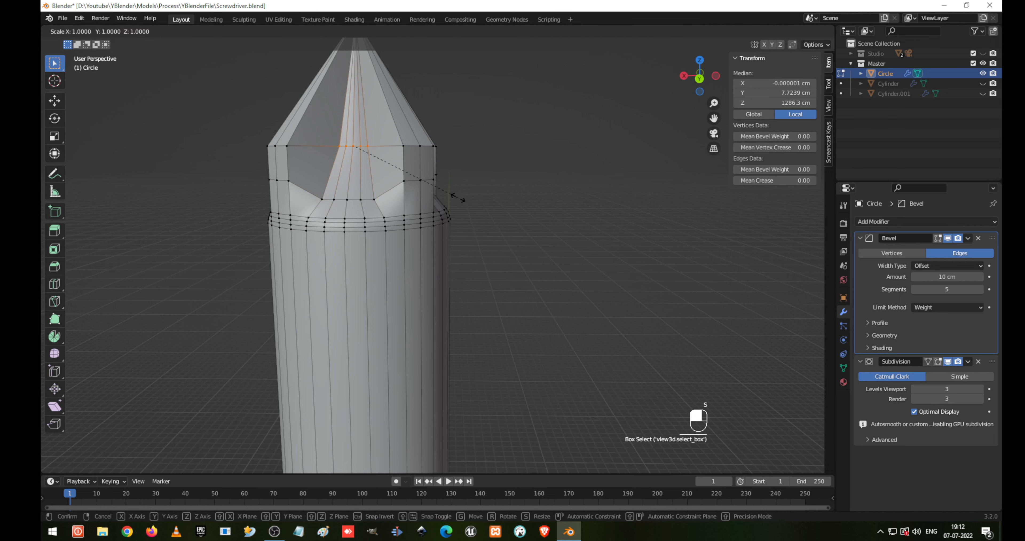
click(416, 168)
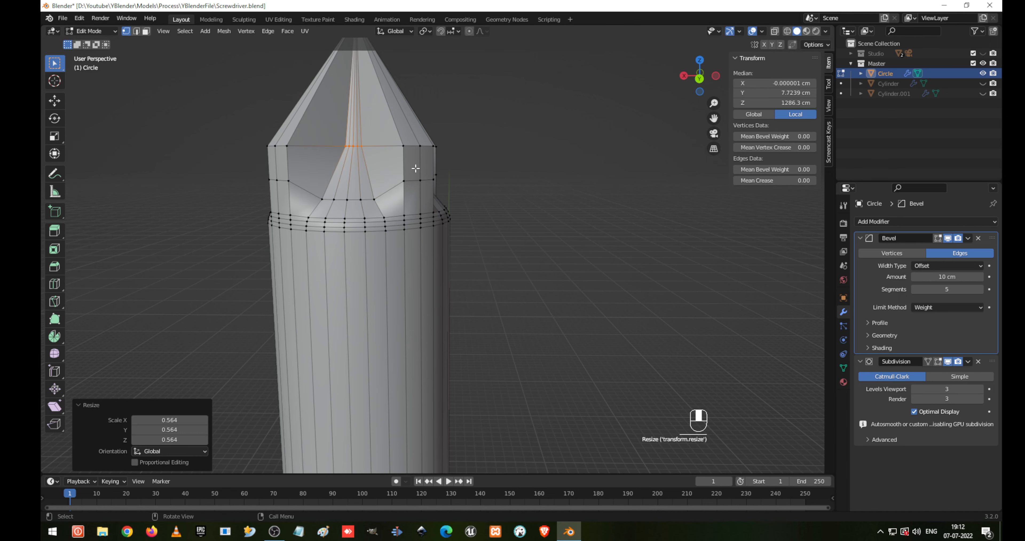
key(g)
key(g)
click(412, 173)
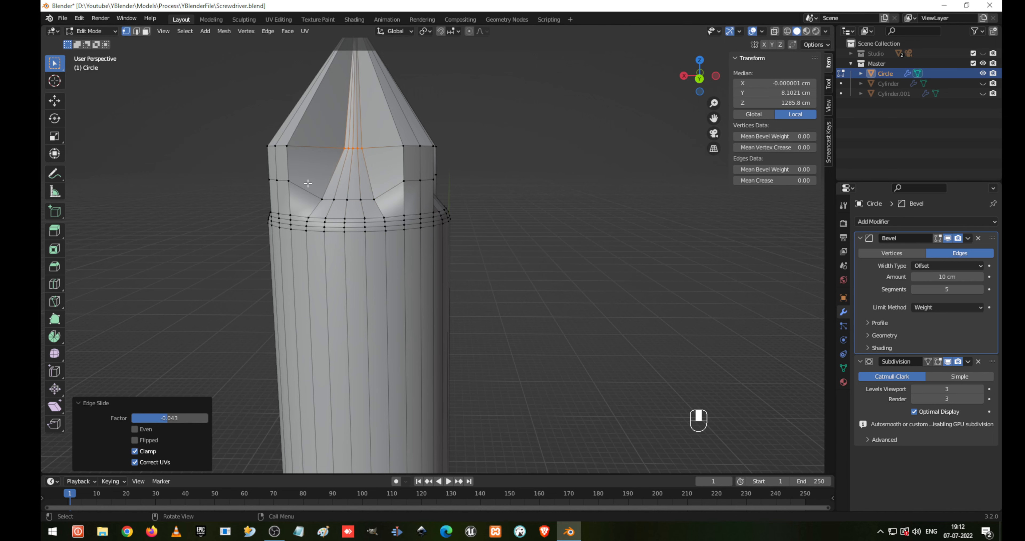
- Scale the lower loop's vertices in the positive-Y groove to about 0.864 and check the smoothed groove in Object Mode
drag(307, 183, 387, 206)
key(s)
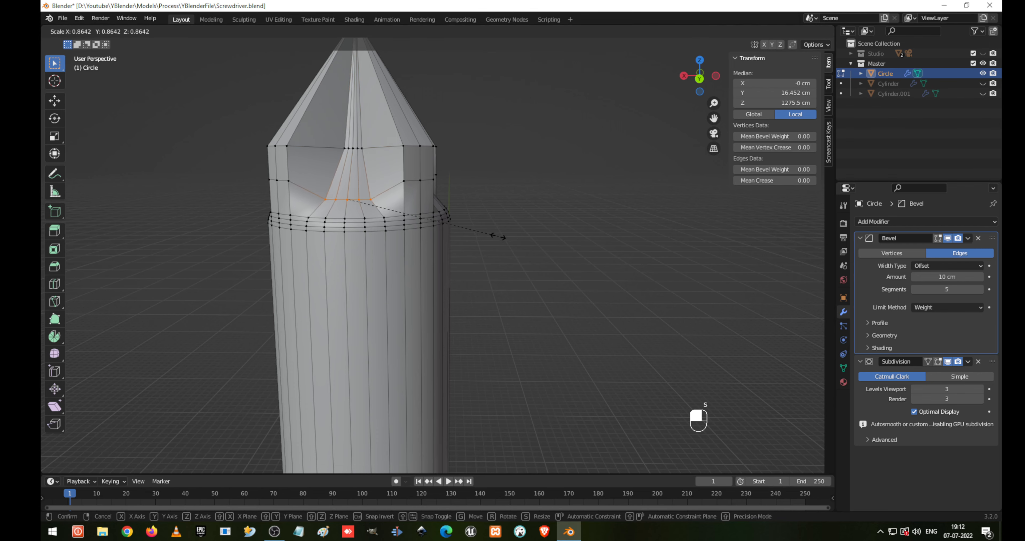
click(497, 237)
key(Tab)
middle_drag(354, 134, 499, 141)
key(Tab)
middle_drag(439, 200, 394, 220)
key(Tab)
middle_drag(288, 204, 452, 158)
key(Tab)
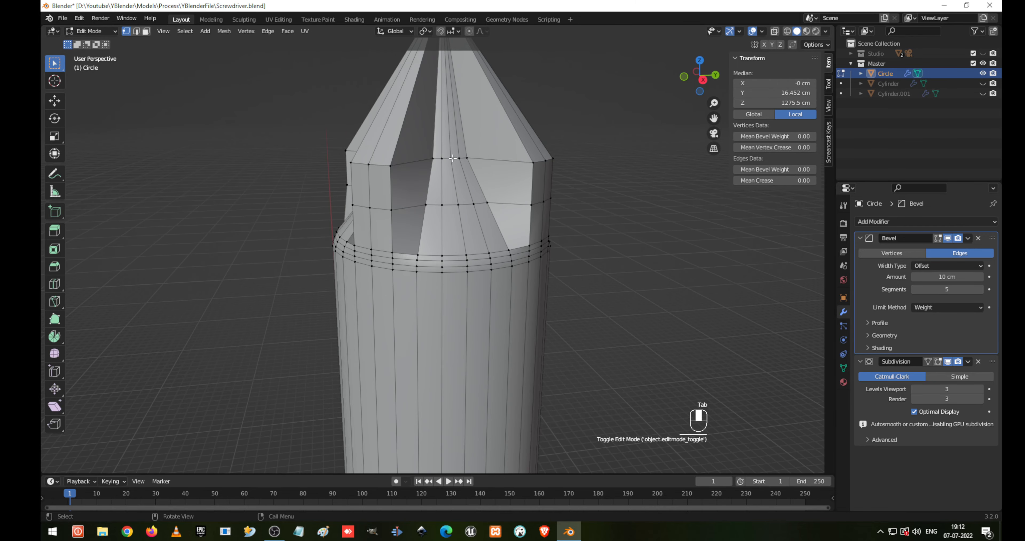
- Scale the taper-base vertices in the positive-X groove to about 0.658
drag(420, 147, 500, 174)
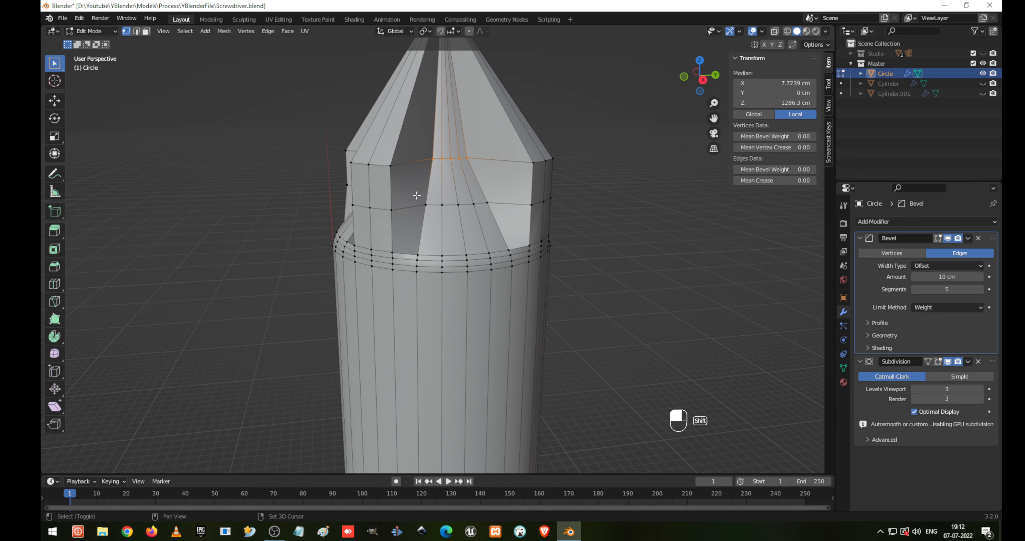
key(s)
click(547, 199)
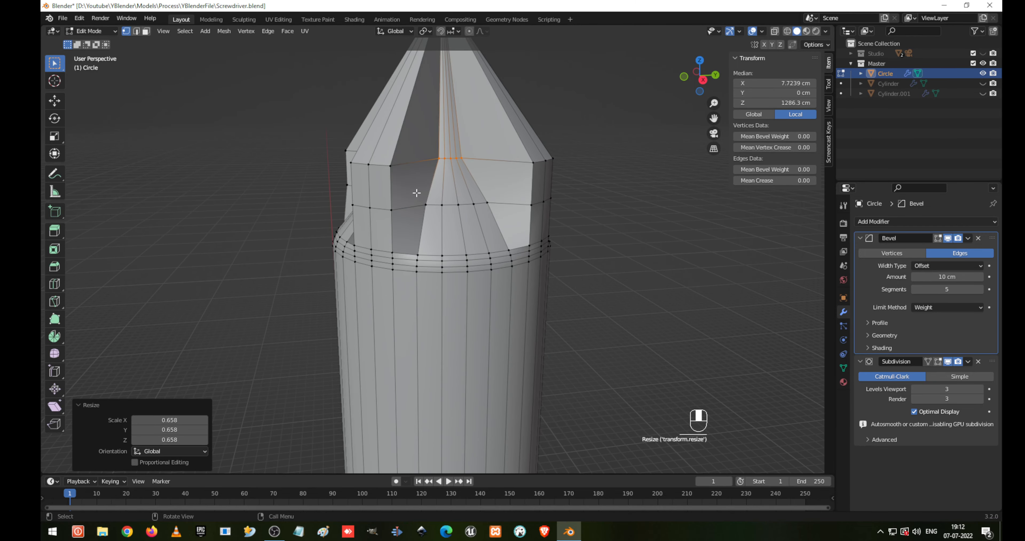
- Scale the lower loop's vertices in the positive-X groove to about 0.592 and edge-slide them toward the shaft, checking the smoothed result
drag(491, 215, 491, 215)
key(s)
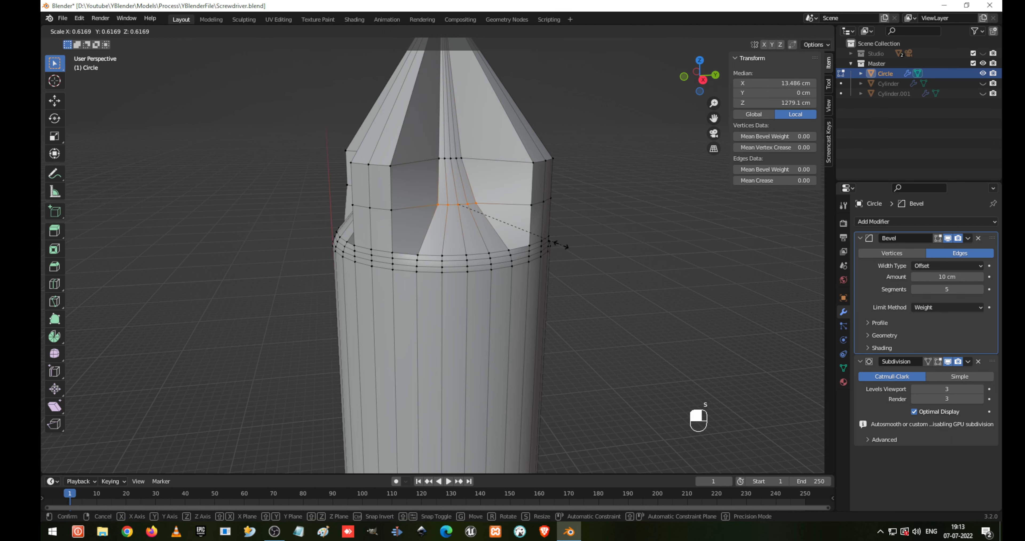
click(556, 244)
key(g)
key(g)
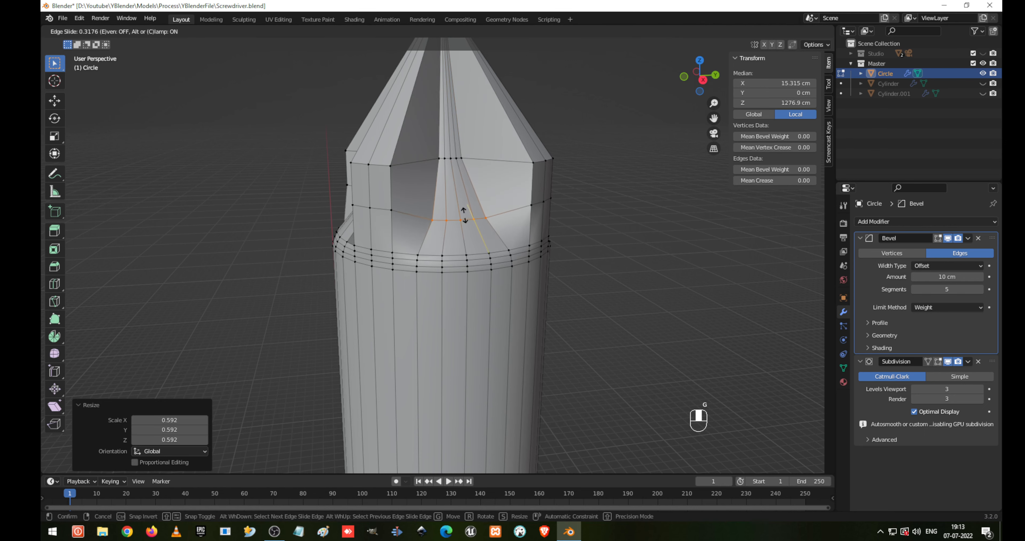
click(467, 221)
key(Tab)
middle_drag(424, 204, 451, 196)
key(Tab)
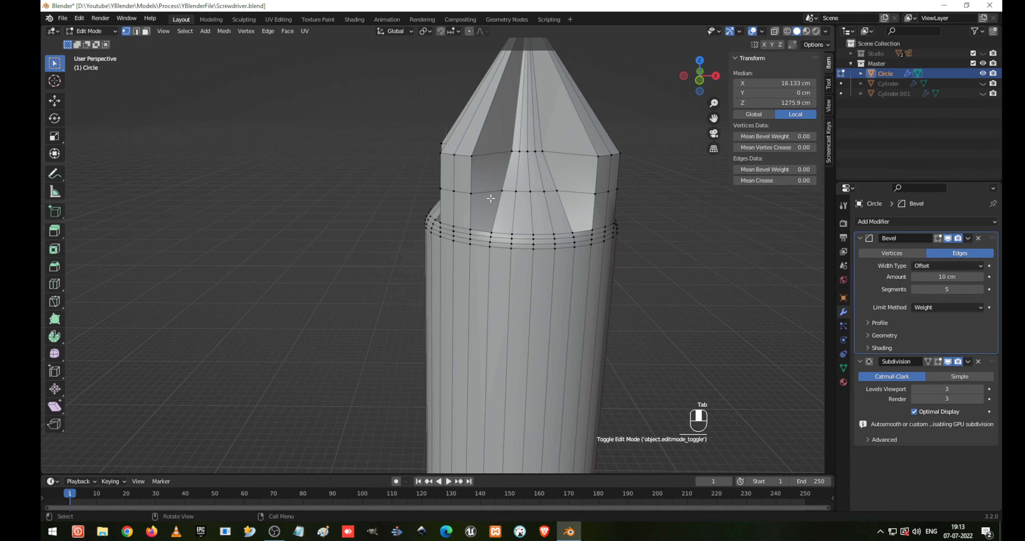
- Narrow the taper-base vertices in the negative-Y groove by scaling them toward the groove's centre
shift+middle_drag(545, 189, 456, 179)
drag(497, 195, 496, 194)
key(s)
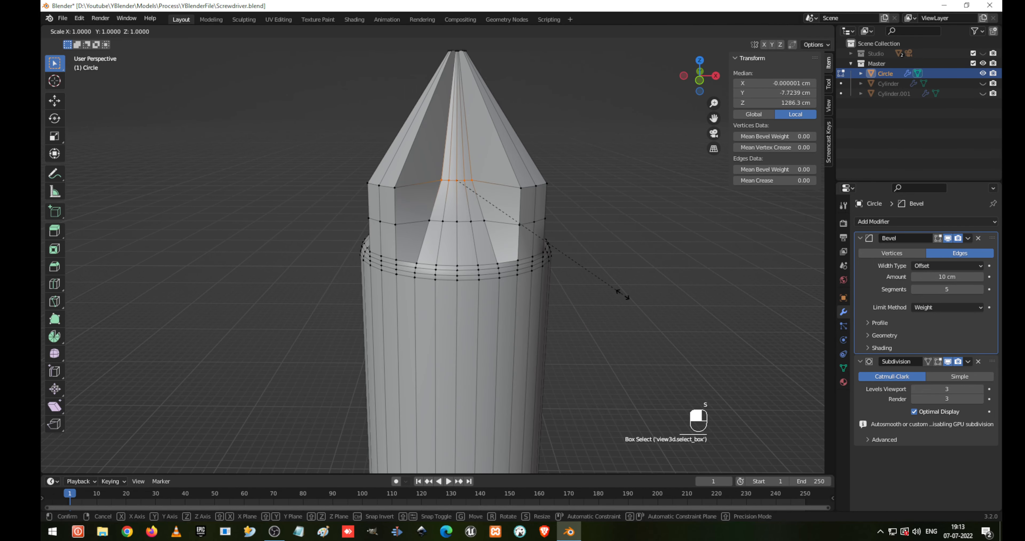
click(557, 258)
- Scale the lower loop's vertices in the negative-Y groove to about 0.618 and edge-slide them toward the shaft, checking the smoothed result
drag(431, 213, 483, 229)
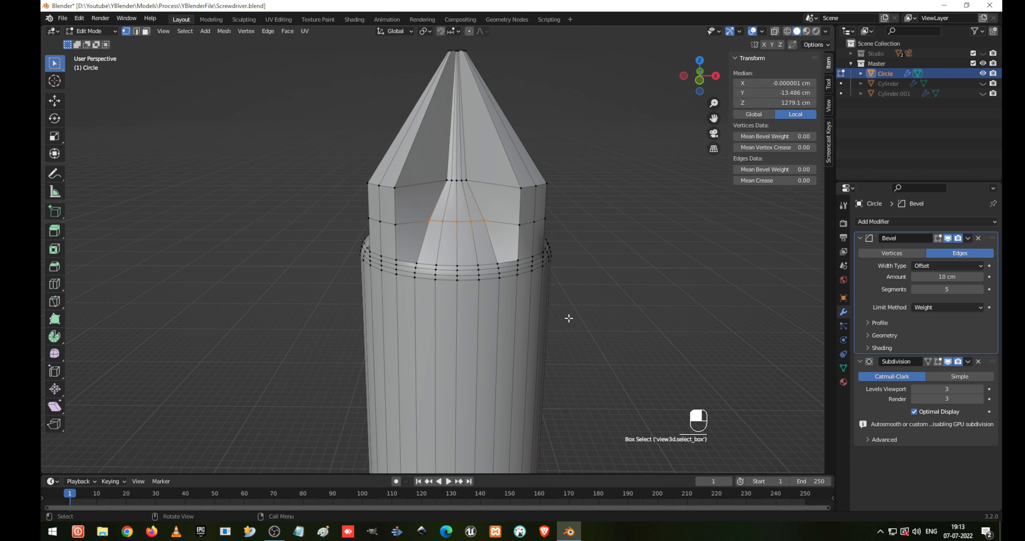
key(s)
click(521, 286)
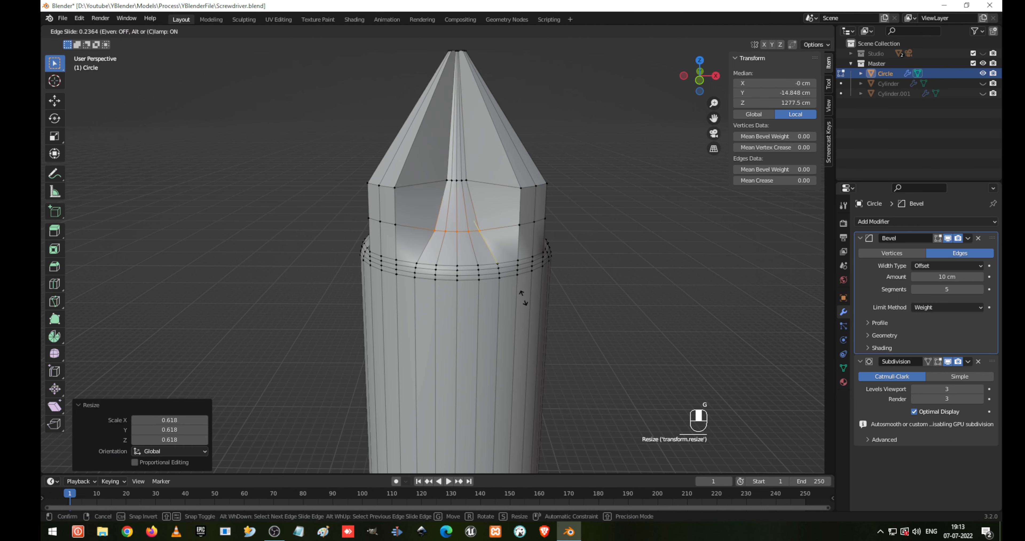
key(Tab)
middle_drag(396, 229, 457, 240)
scroll(458, 247, down, 8)
key(Tab)
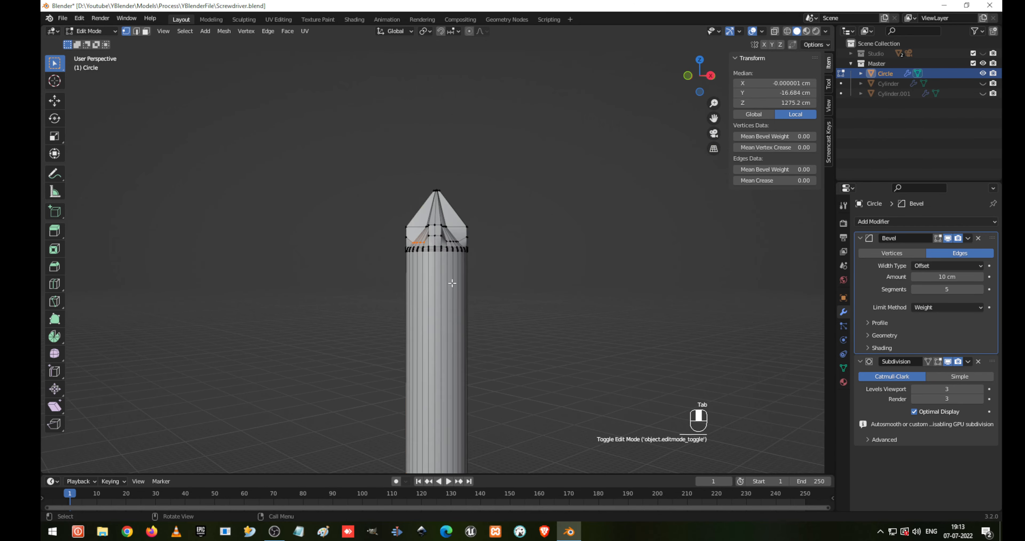
- Inspect the shaft's full length in Object Mode and reopen its mesh for editing in front view
key(Tab)
click(545, 298)
middle_drag(488, 326, 441, 293)
scroll(443, 293, up, 5)
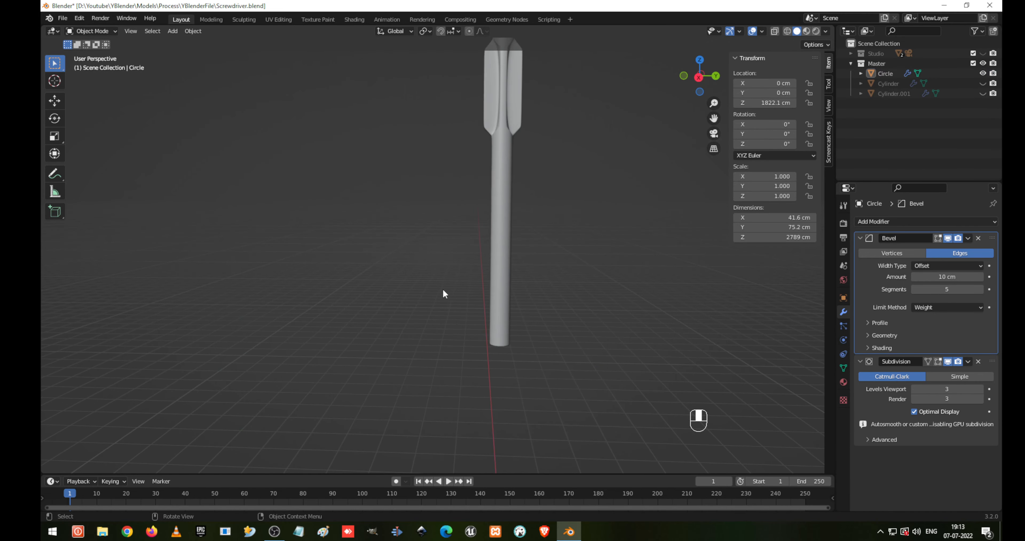
click(508, 324)
key(Tab)
key(KP_1)
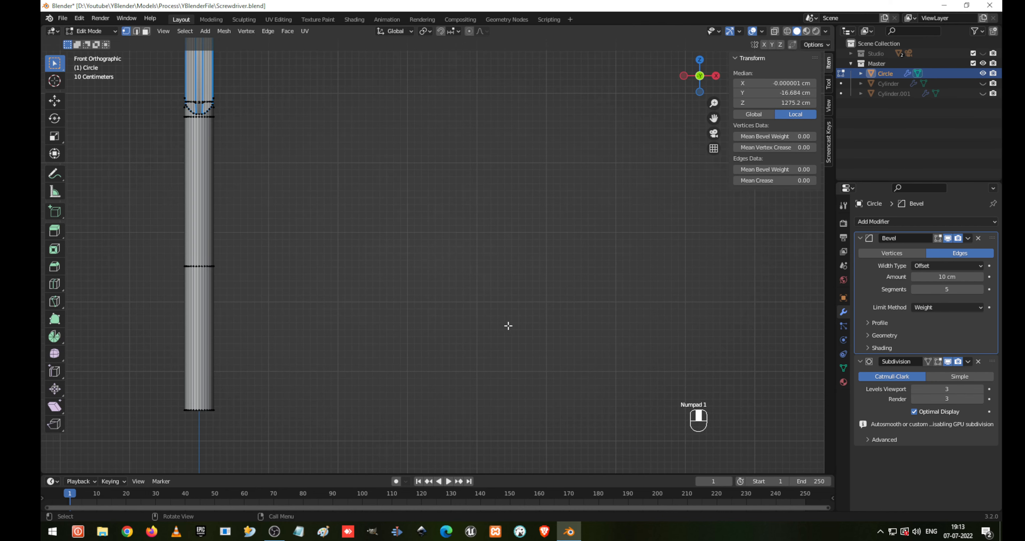
- Try to isolate the ring at the shaft's lower end by hiding the rest of the mesh, and reveal everything again
shift+middle_drag(437, 325, 693, 202)
drag(359, 274, 658, 362)
scroll(634, 334, down, 1)
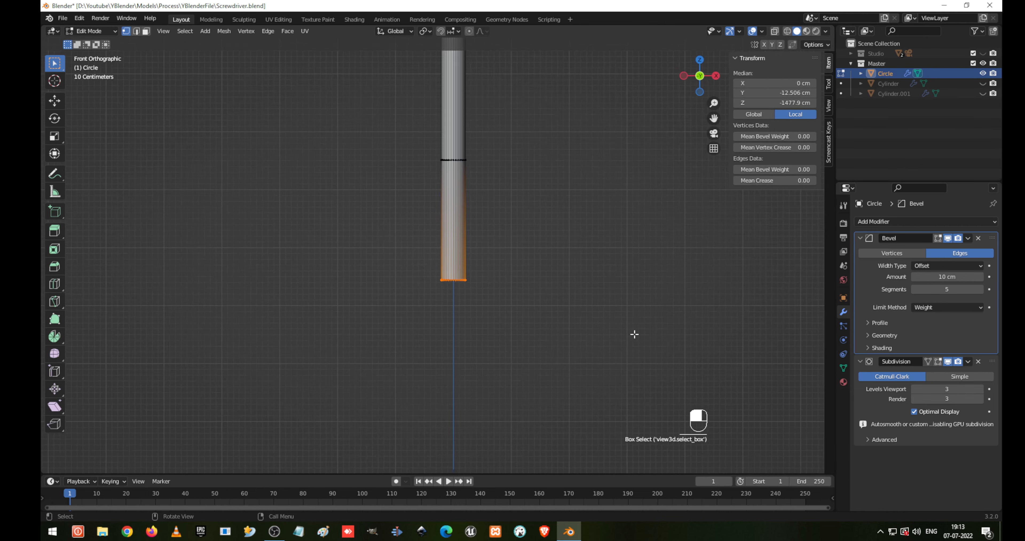
scroll(633, 334, down, 5)
key(ctrl+i)
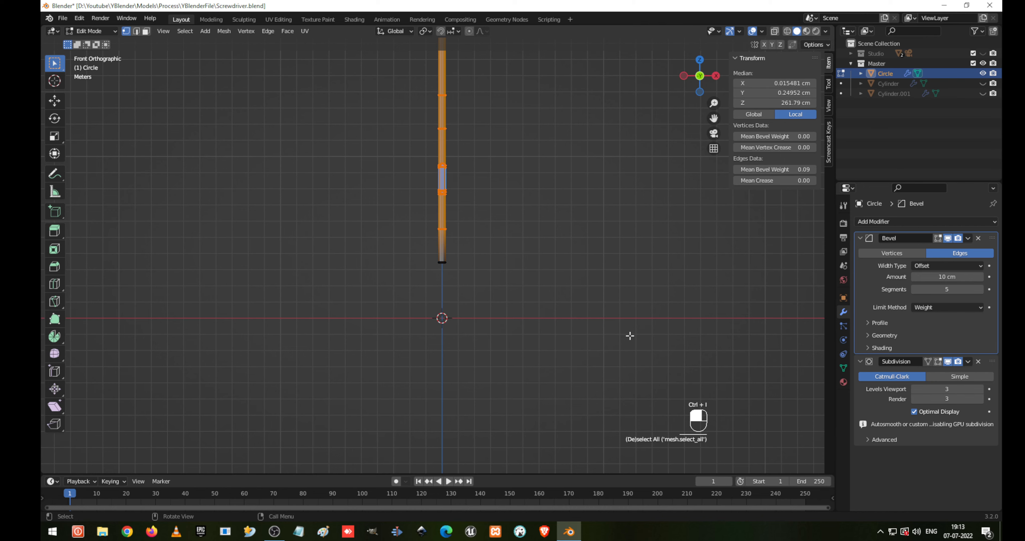
key(h)
key(ctrl+KP_7)
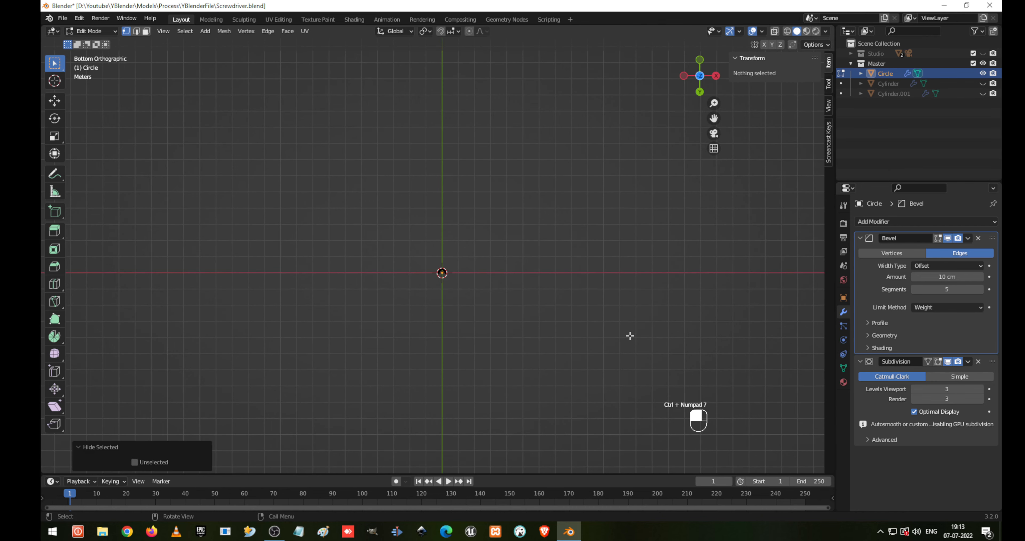
scroll(517, 318, up, 10)
shift+middle_drag(549, 406, 449, 171)
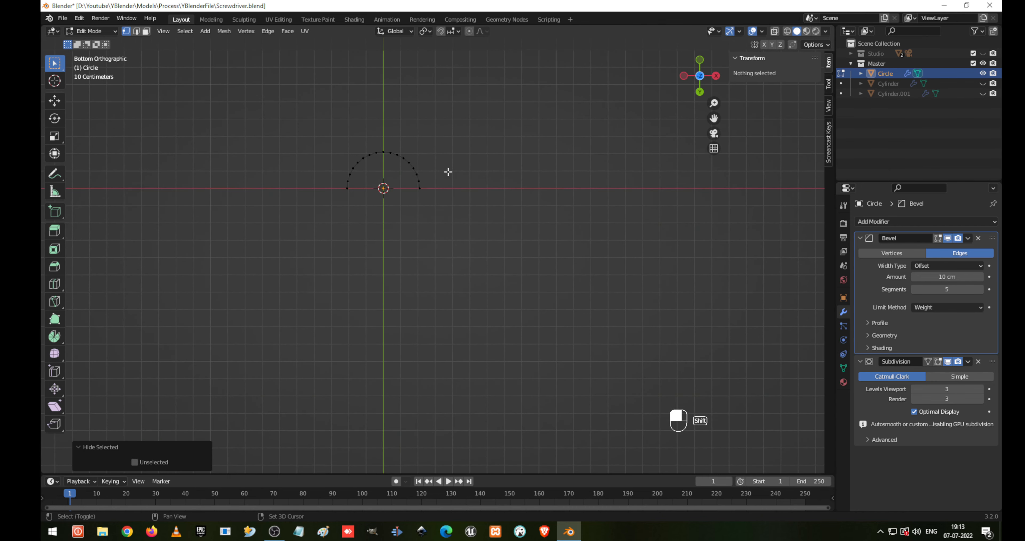
scroll(447, 205, up, 3)
shift+middle_drag(446, 206, 572, 358)
key(alt+h)
click(572, 358)
- In wireframe display, isolate the complete ring at the shaft's lower end by hiding all other geometry, and view it from below
key(shift+z)
scroll(563, 359, down, 5)
drag(313, 215, 633, 424)
key(ctrl+i)
key(h)
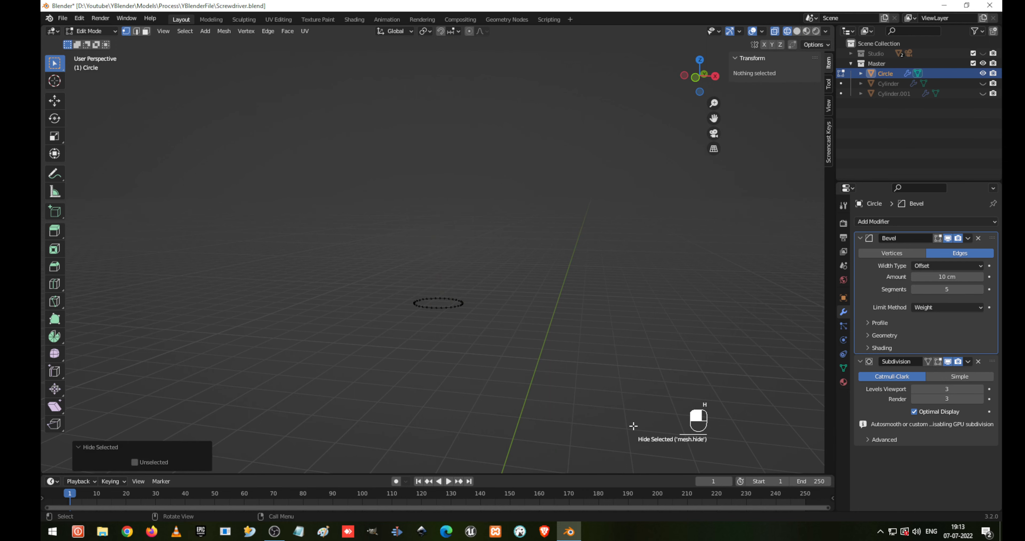
key(ctrl+KP_7)
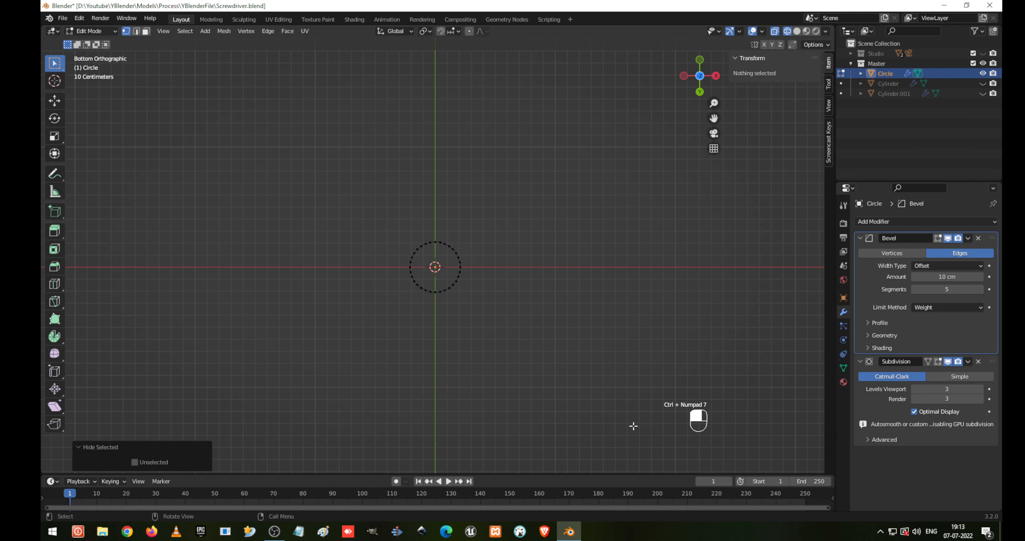
key(Tab)
scroll(552, 329, up, 10)
key(Tab)
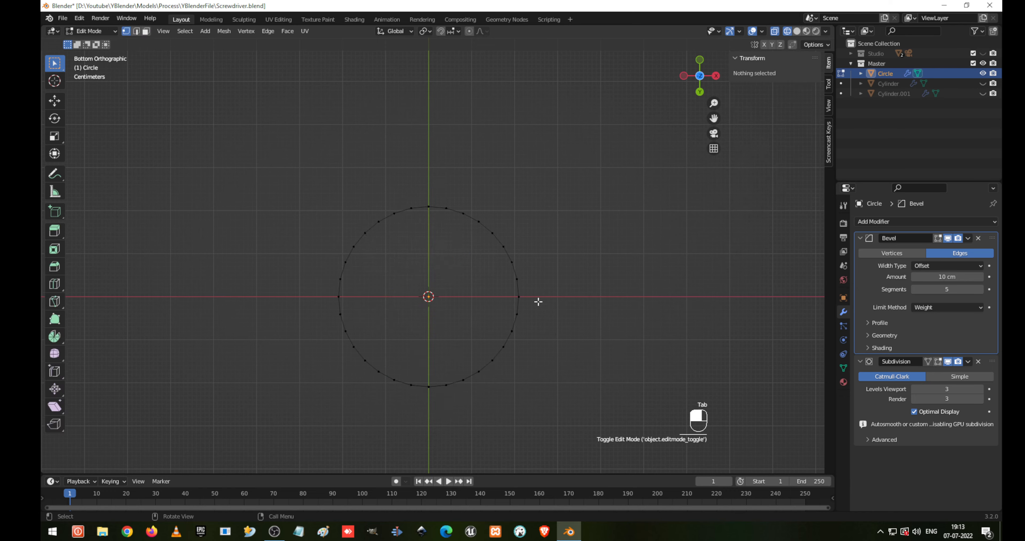
- Extrude the ring's two opposite Y-side arcs downward about 64.33 cm along Z, leaving out the three vertices at each X end
scroll(537, 302, up, 3)
click(386, 298)
shift+middle_drag(398, 327, 394, 245)
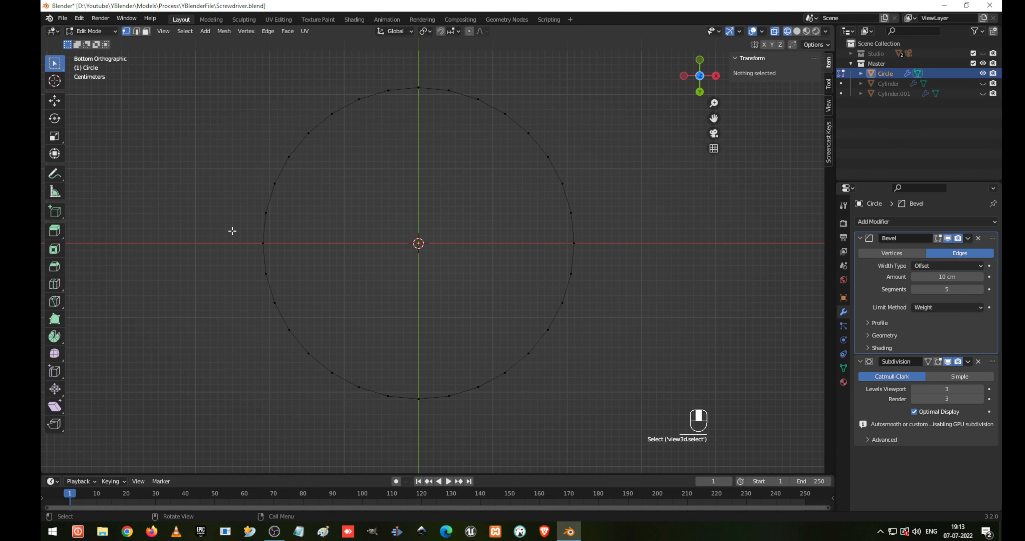
drag(250, 246, 317, 283)
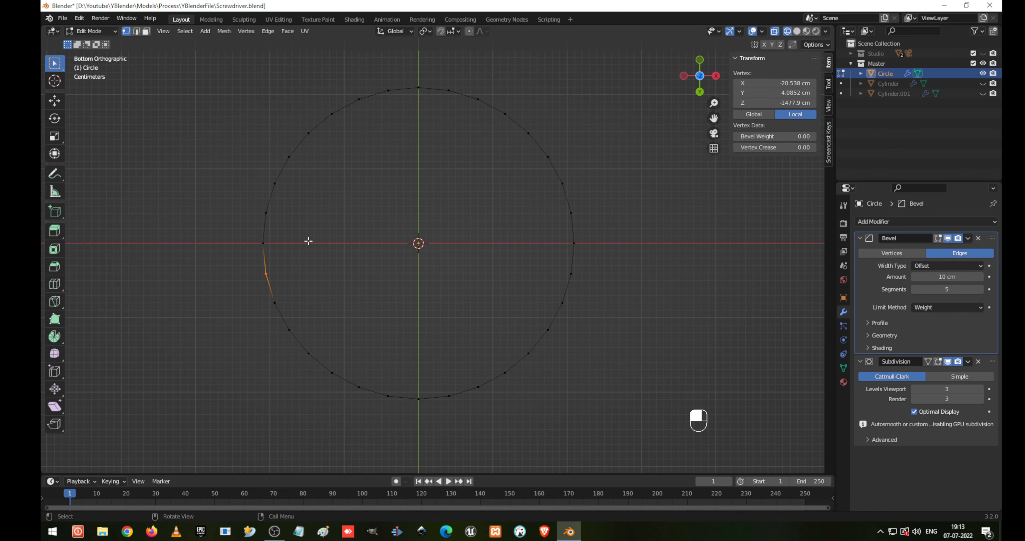
scroll(307, 239, down, 2)
drag(266, 106, 606, 219)
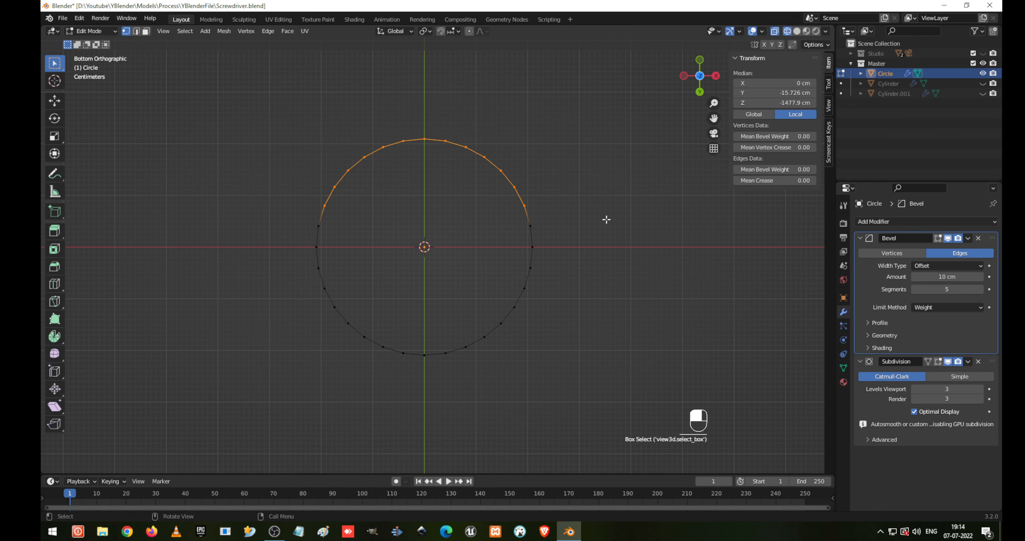
shift+drag(305, 275, 704, 381)
scroll(704, 378, down, 5)
scroll(704, 378, down, 2)
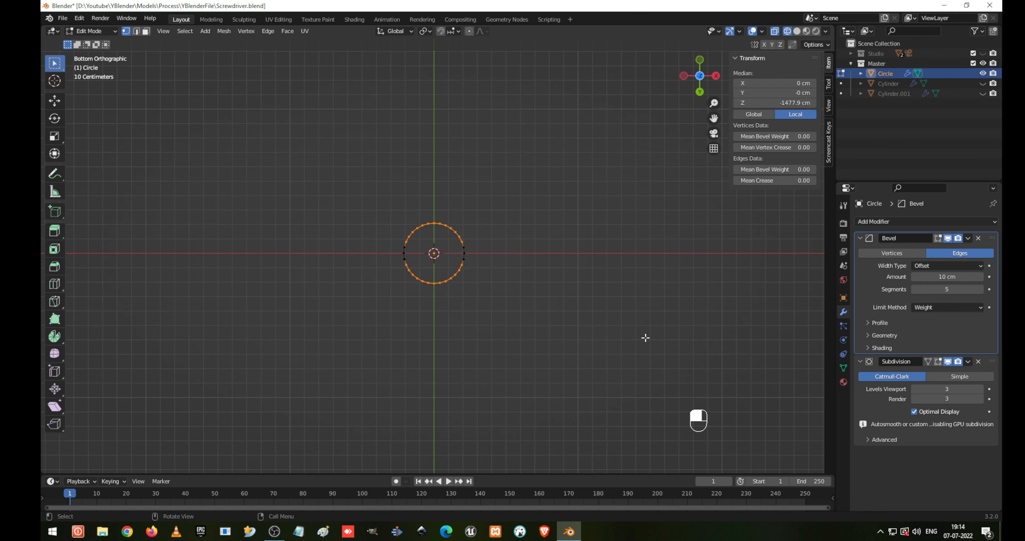
key(KP_7)
key(KP_1)
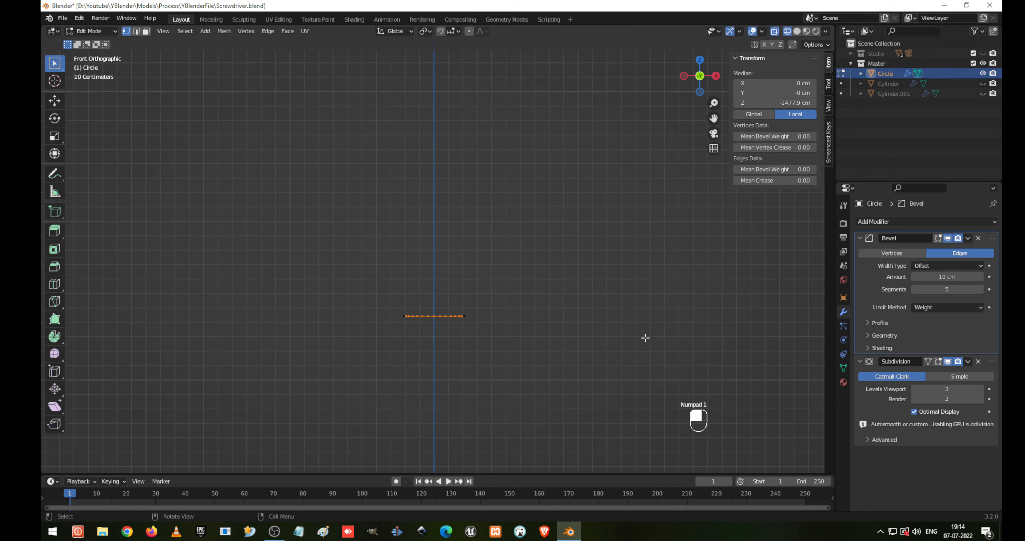
key(e)
key(z)
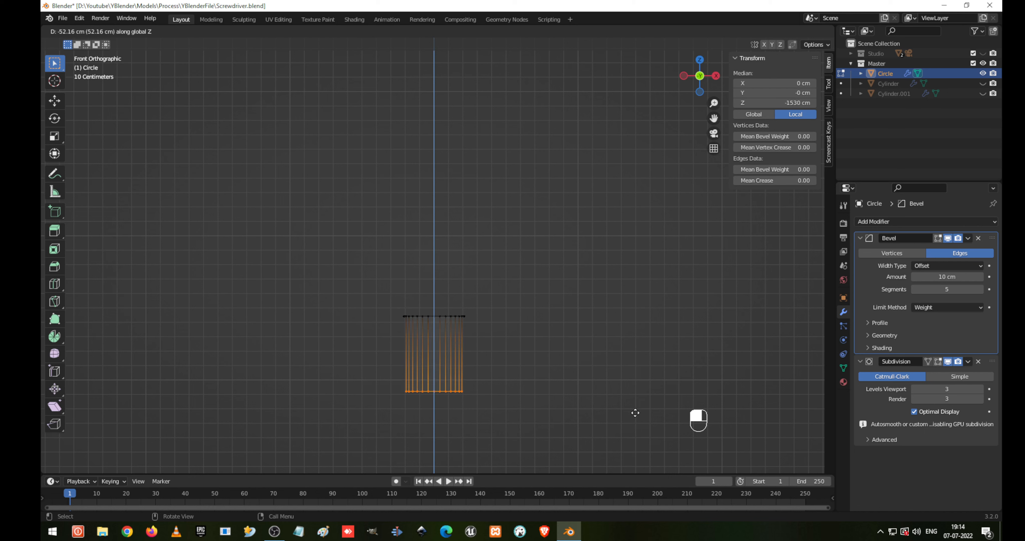
click(635, 430)
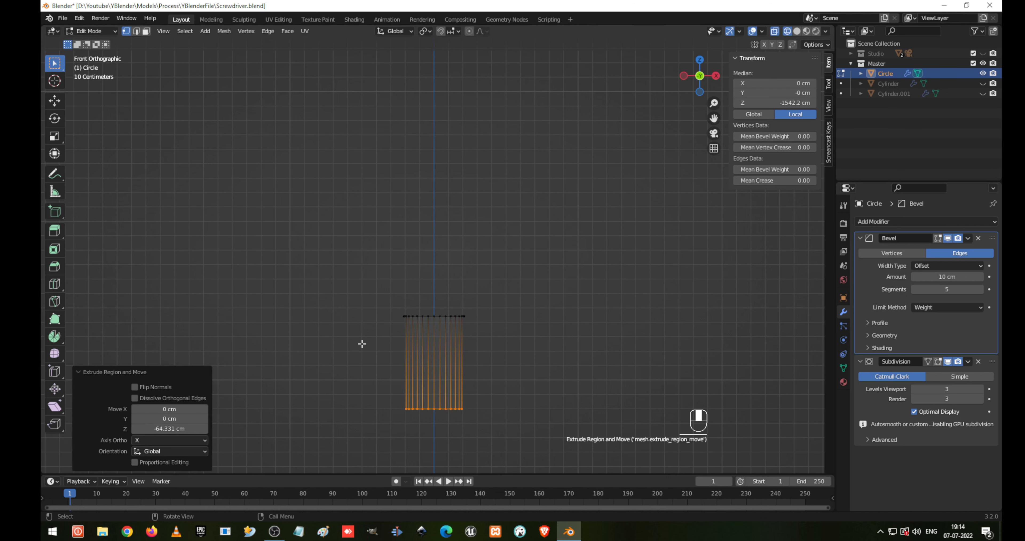
- Lower the extruded arcs by a further 15.26 cm or so along Z
middle_drag(359, 342, 473, 366)
key(g)
key(z)
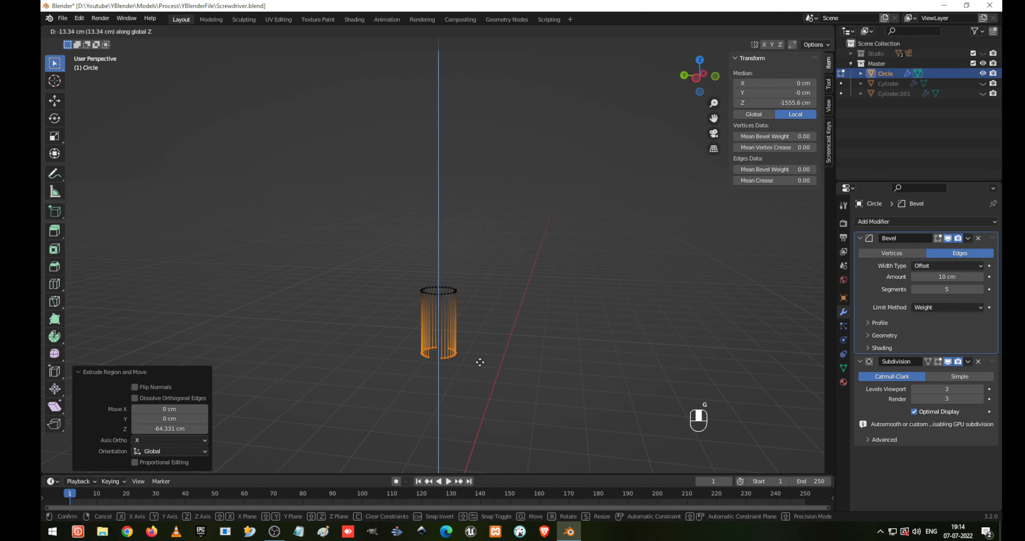
click(481, 346)
- Flatten the lower-end vertices of the negative-Y extruded arc by scaling them to 0 along Y
middle_drag(482, 331, 493, 230)
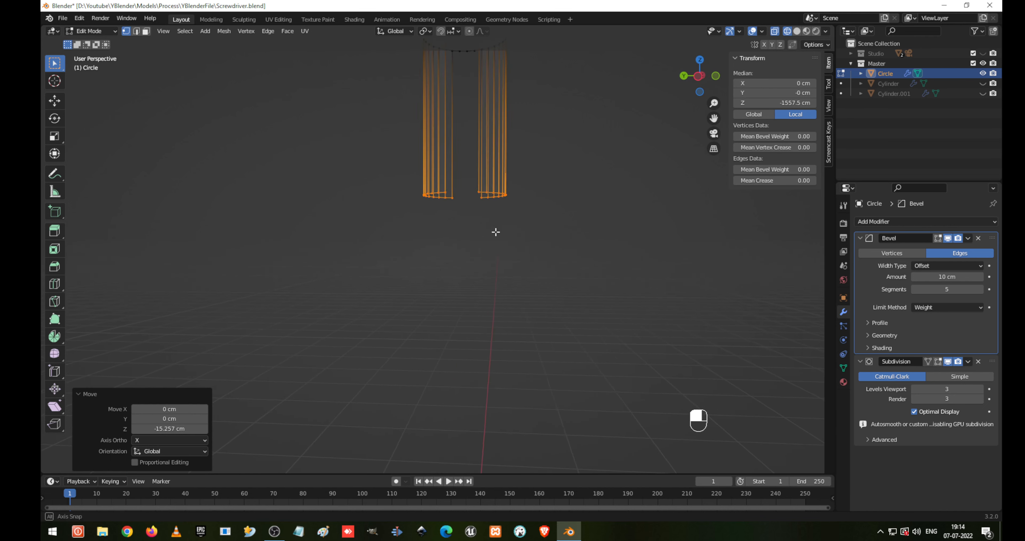
click(485, 210)
drag(466, 166, 531, 226)
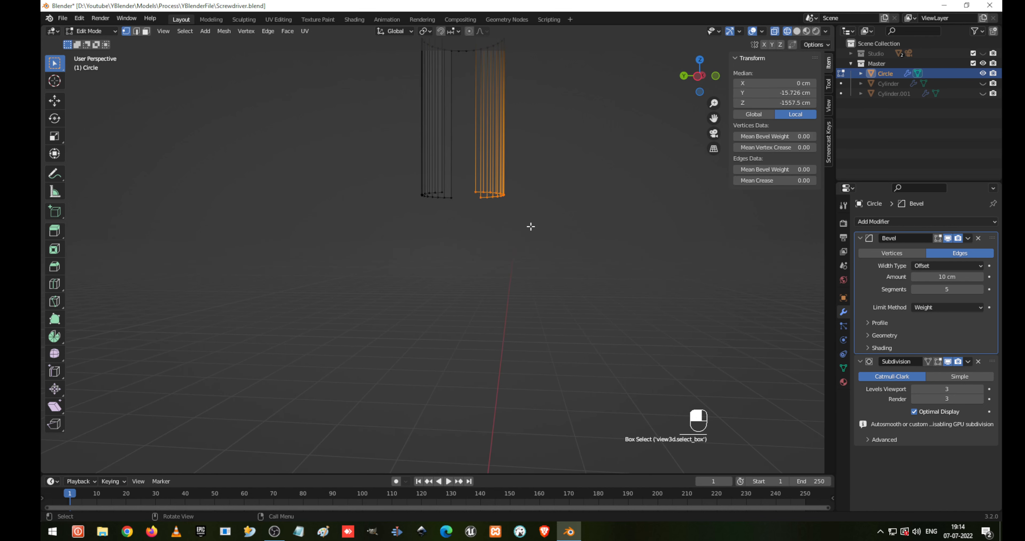
key(s)
key(x)
key(y)
key(0)
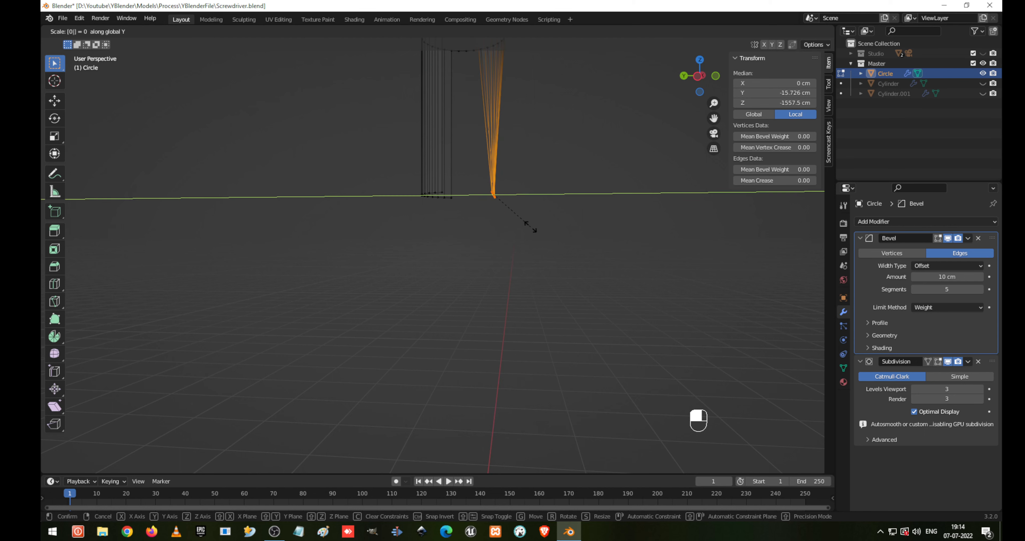
click(530, 229)
- Flatten the lower-end vertices of the positive-Y extruded arc by scaling them to 0 along Y
drag(355, 149, 485, 256)
text(s)
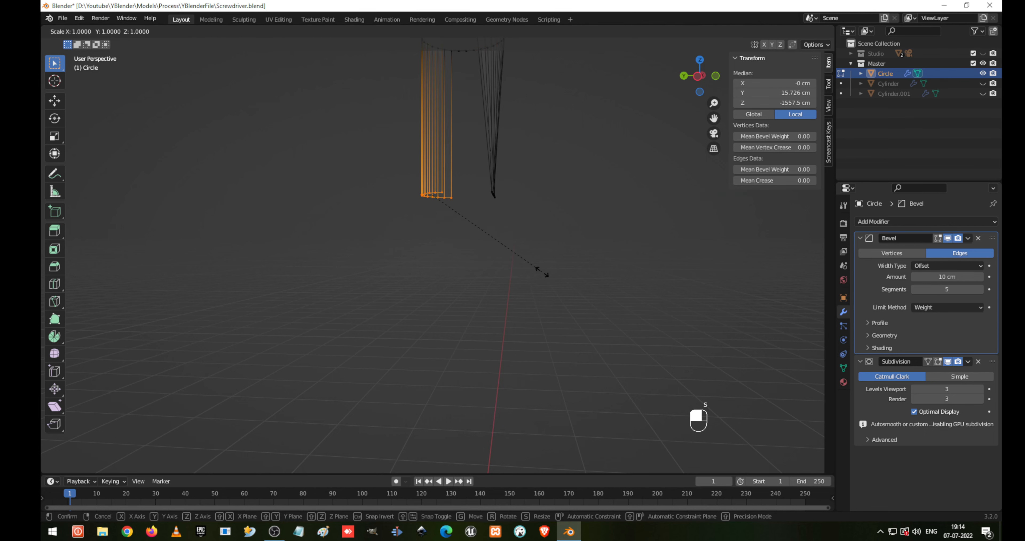
text(y0)
click(541, 272)
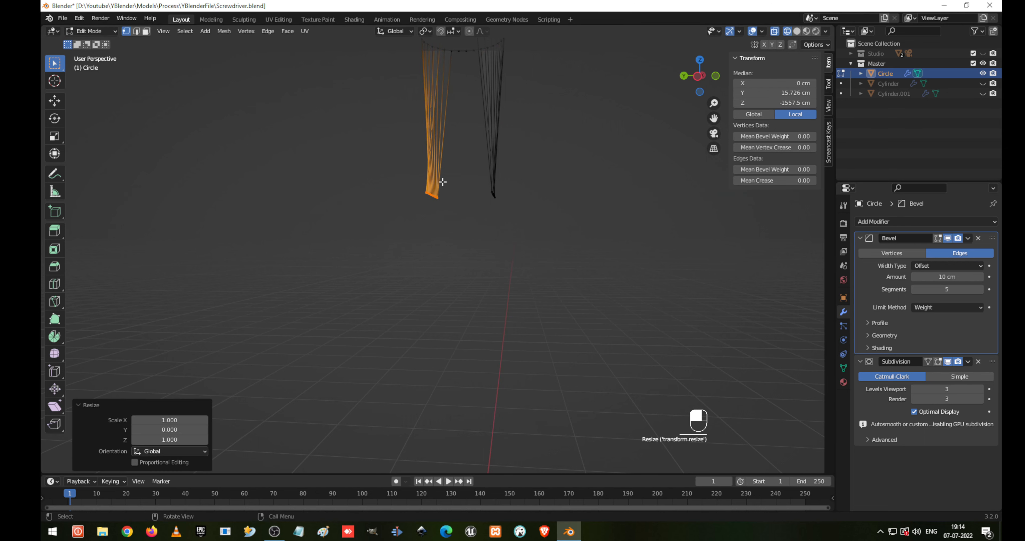
- Bring both flattened lower-end rows closer together by scaling them along Y to about 0.276 and again to about 0.773
drag(344, 165, 586, 239)
key(KP_7)
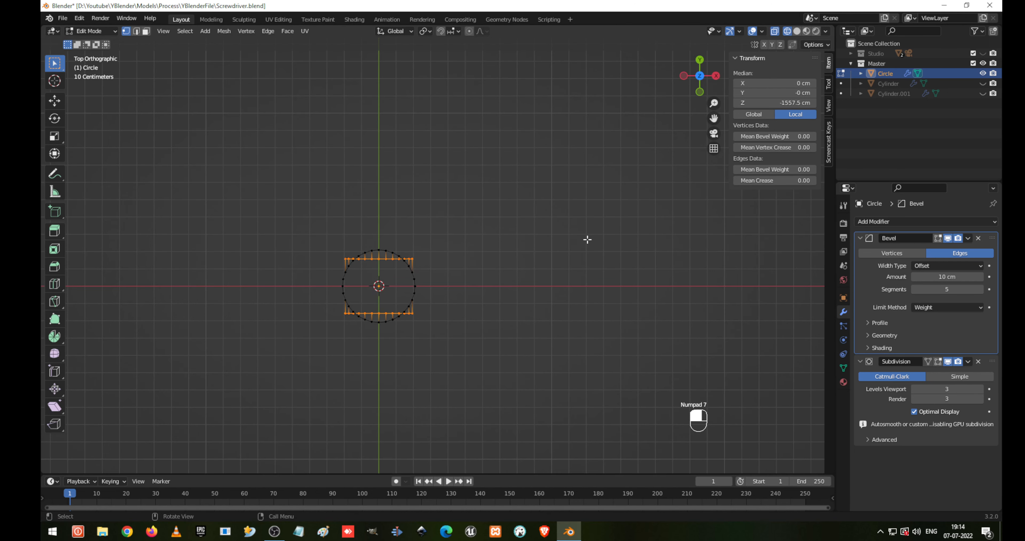
key(s)
key(z)
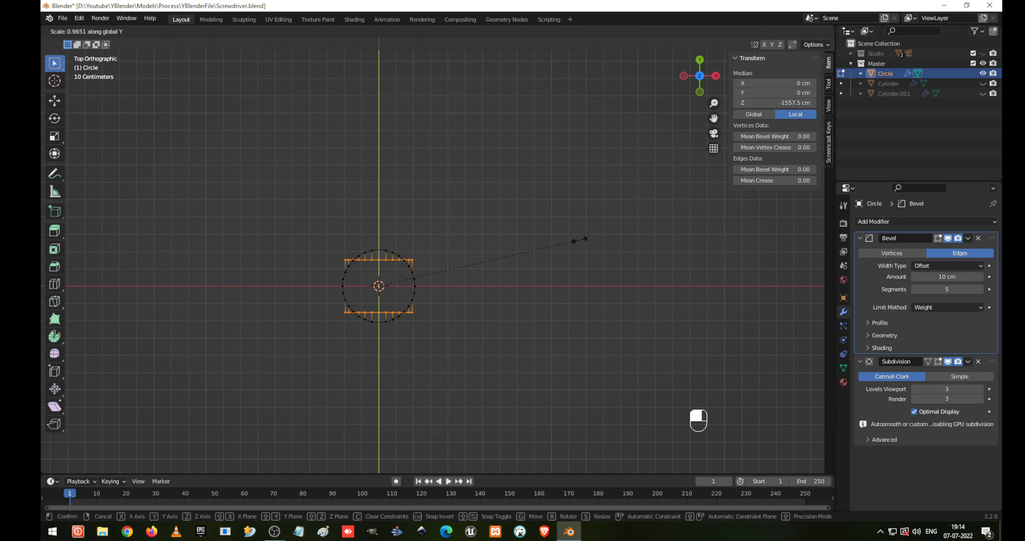
click(437, 275)
scroll(425, 290, up, 6)
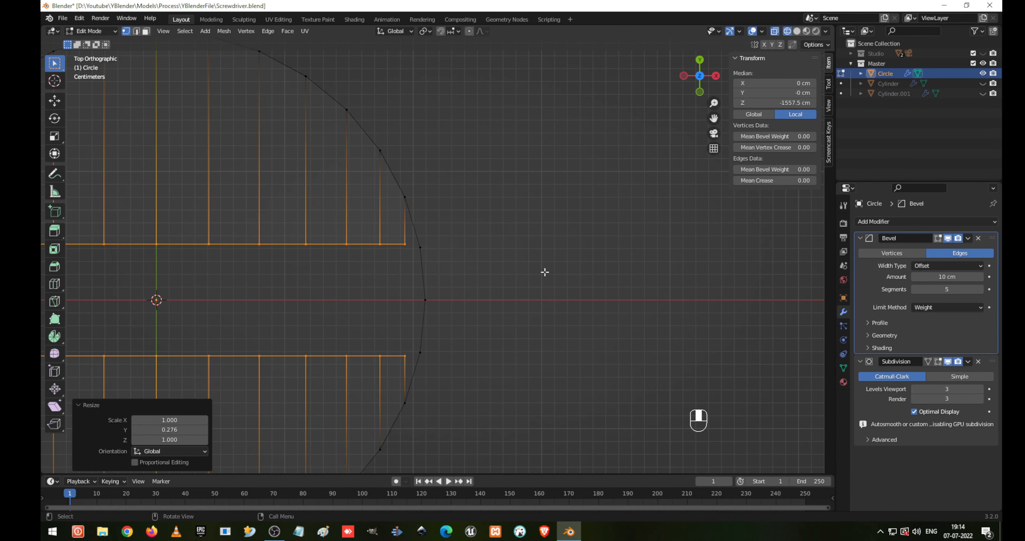
key(s)
key(y)
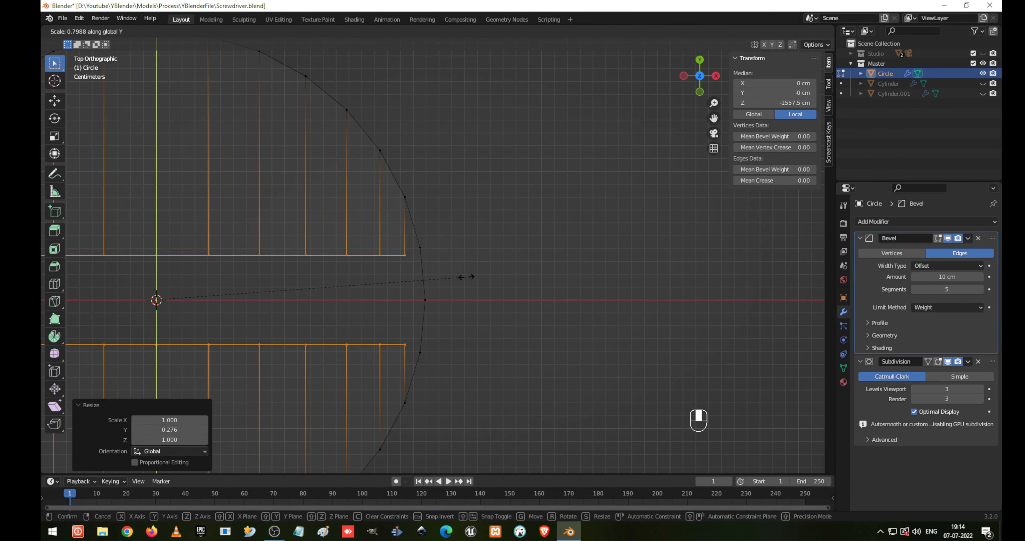
click(457, 276)
scroll(455, 276, down, 5)
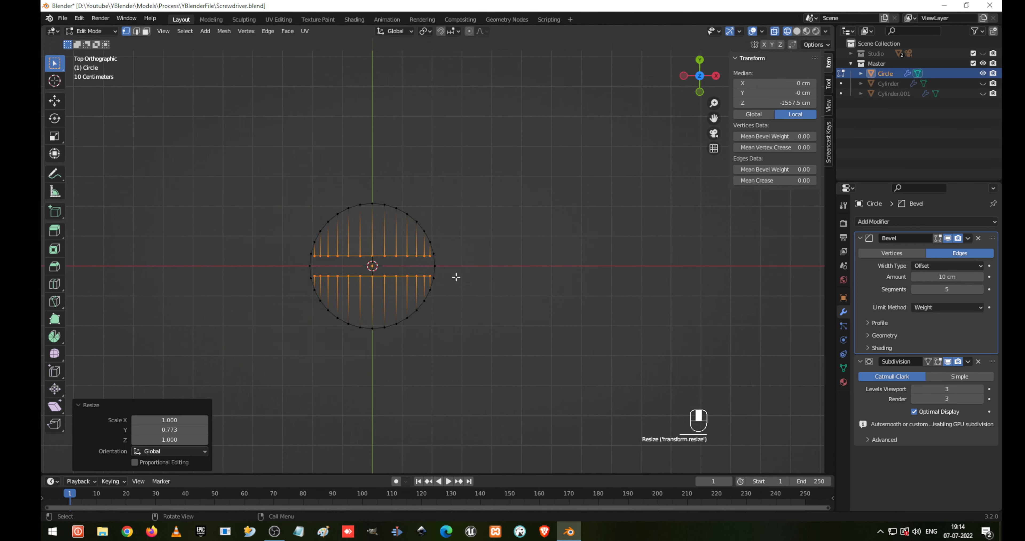
- In solid display, try to connect a negative-X end vertex of the flattened row to the ring, then undo it
mouse_move(455, 276)
middle_down()
mouse_move(492, 315)
mouse_move(492, 200)
mouse_move(523, 62)
mouse_move(373, 406)
mouse_move(382, 412)
middle_up()
key(shift+z)
shift+middle_drag(433, 351, 463, 252)
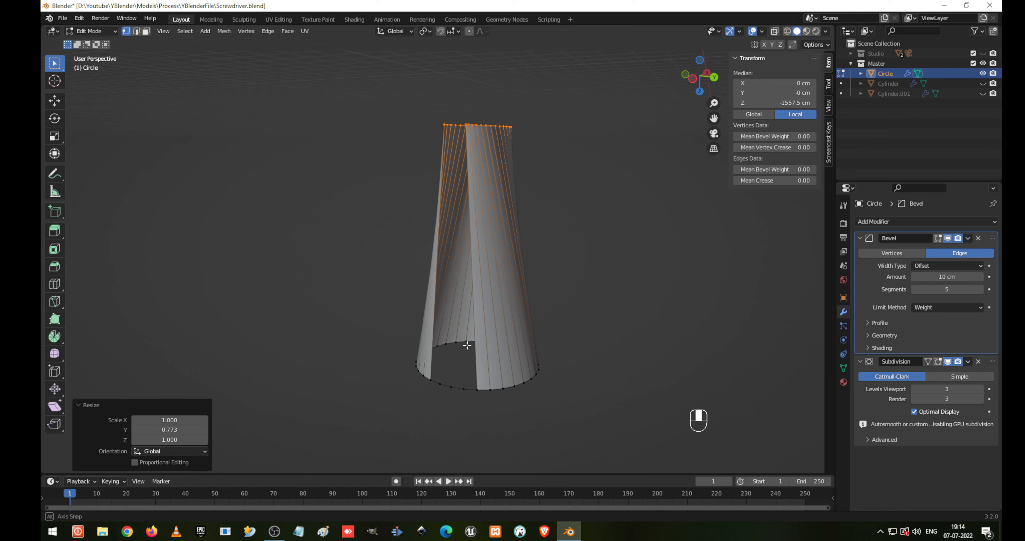
middle_drag(467, 345, 489, 350)
click(446, 381)
shift+middle_drag(467, 284, 367, 348)
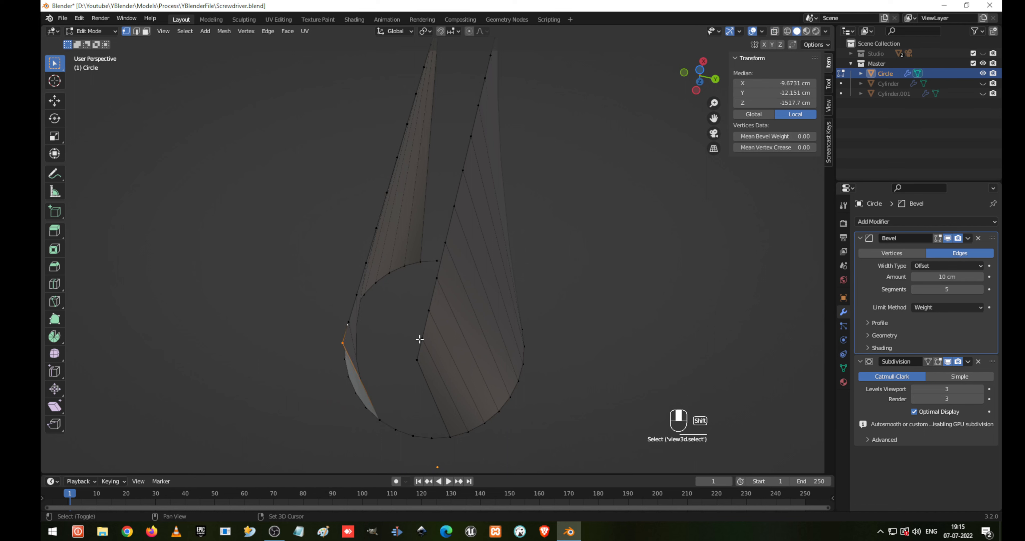
key(f)
middle_drag(417, 354, 436, 336)
key(ctrl+z)
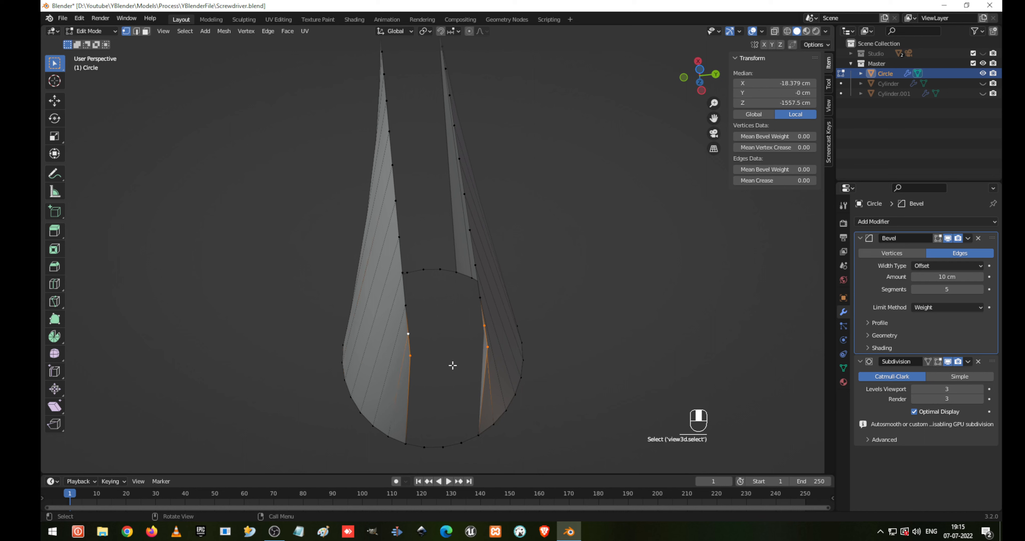
- Close the lower tip by filling faces between the two flattened vertex rows, from the negative-X end to the positive-X end
key(f)
click(417, 339)
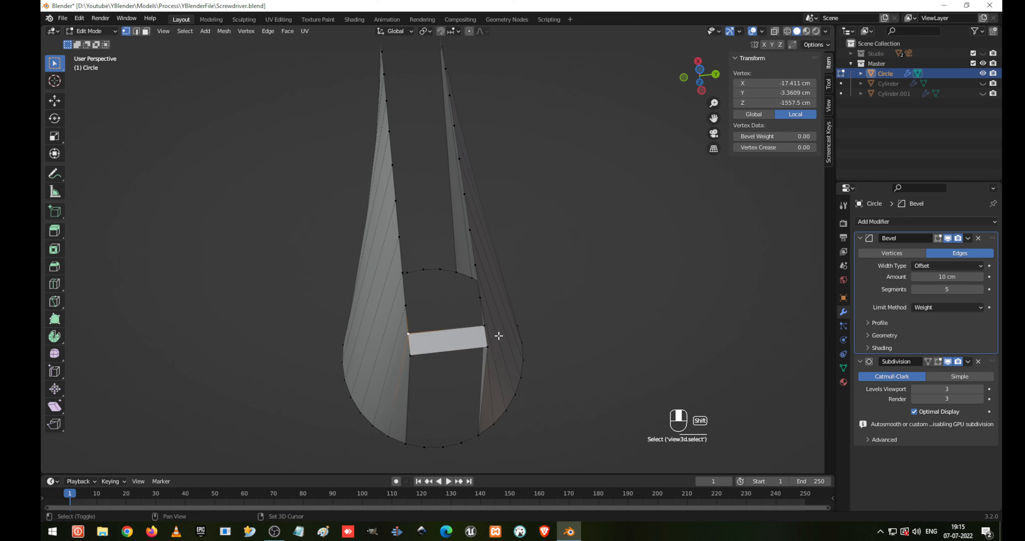
key(f)
key(f)
key(f)
key(f)
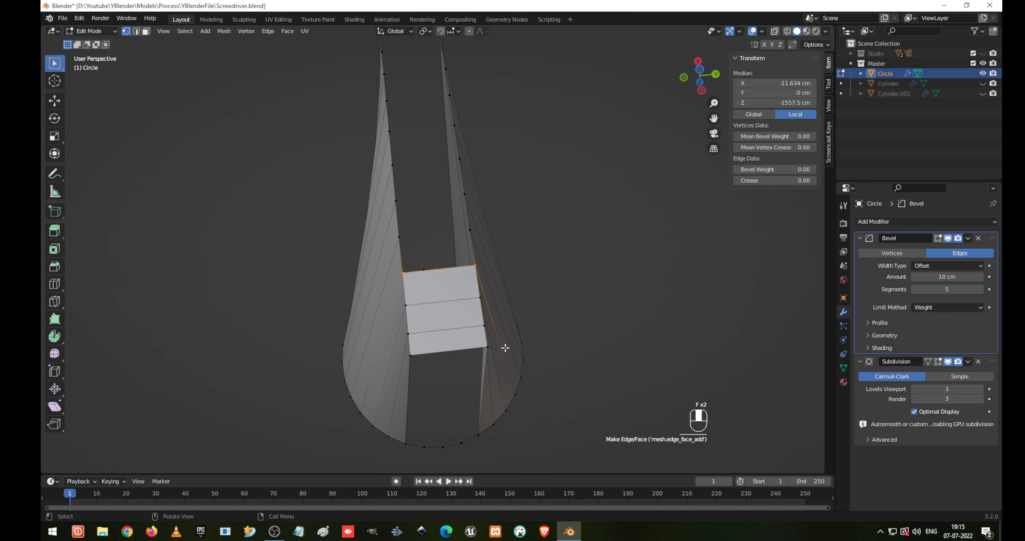
key(f)
key(f)
key(f)
key(f)
key(f)
middle_drag(505, 347, 509, 265)
key(f)
key(f)
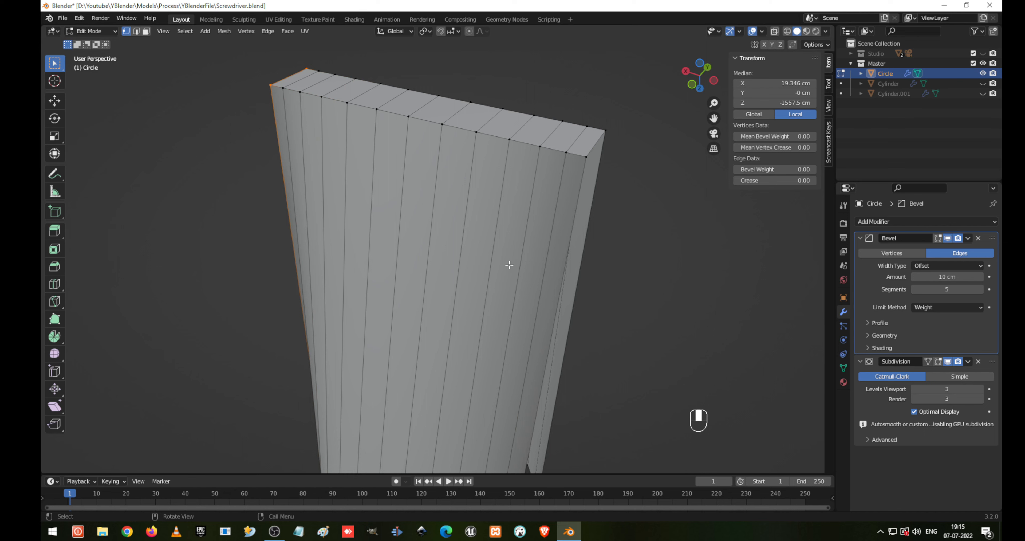
- Add three evenly spaced loop cuts lengthwise along the strip of faces closing the tip, without sliding them
scroll(508, 276, down, 3)
middle_drag(507, 276, 408, 364)
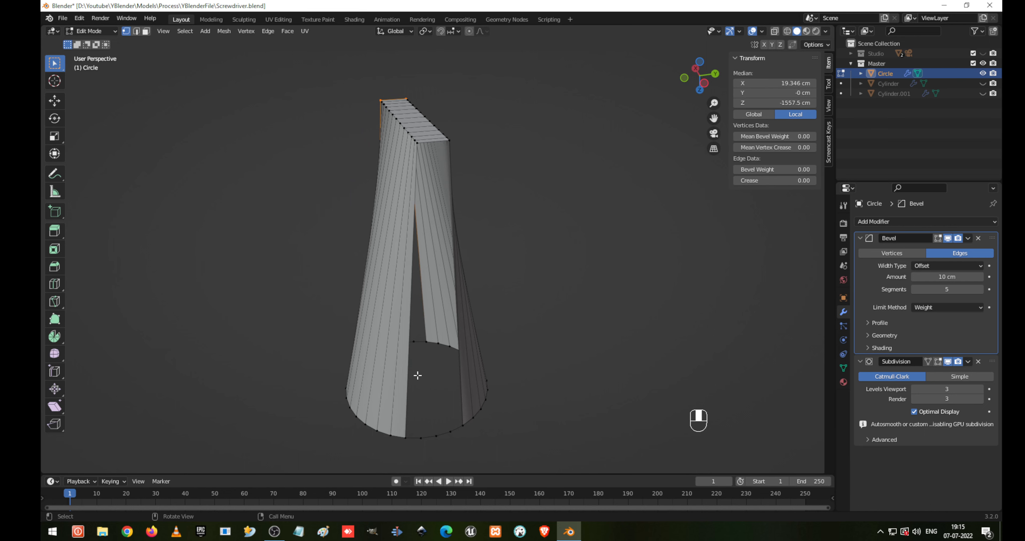
scroll(419, 375, up, 2)
middle_drag(419, 376, 435, 234)
scroll(430, 239, down, 1)
key(ctrl+r)
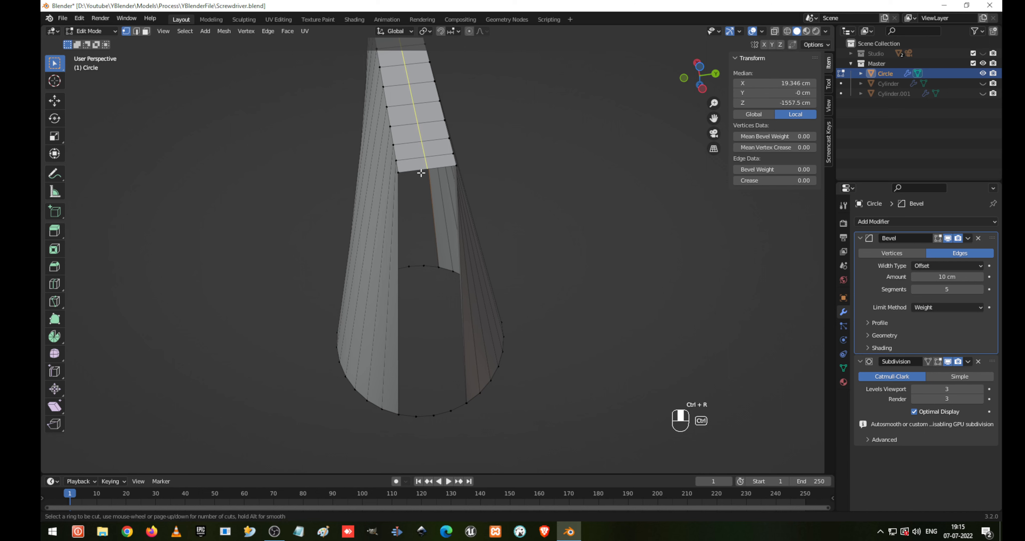
scroll(421, 173, up, 2)
click(421, 173)
right_click(420, 173)
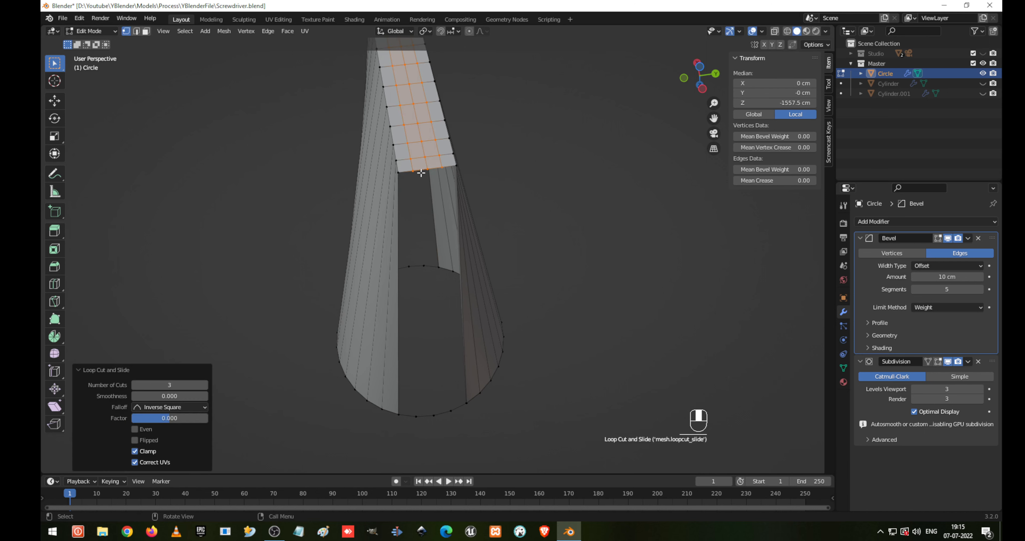
- Fill the open gap on the negative-X side with four faces between the tip's end edge and the ring
click(414, 173)
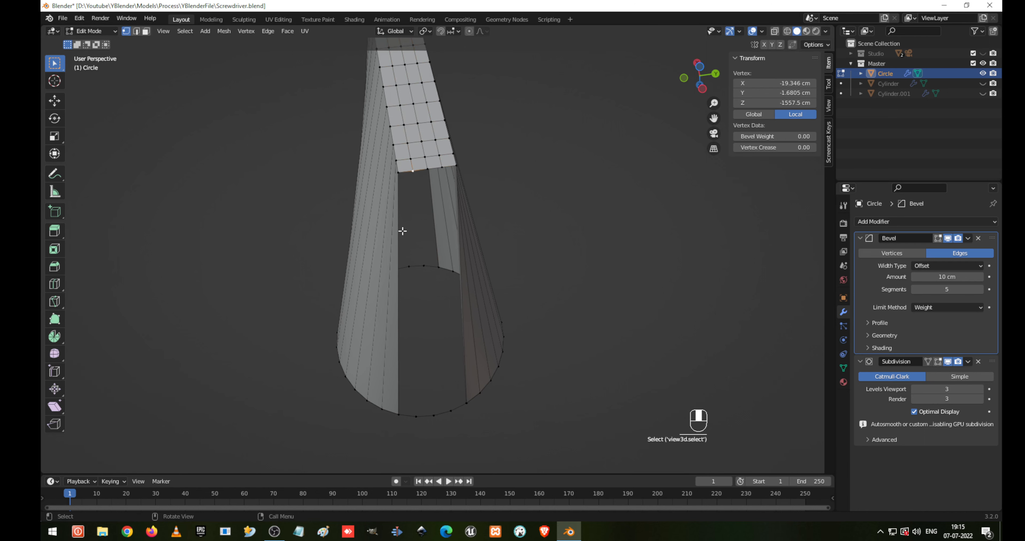
shift+click(401, 170)
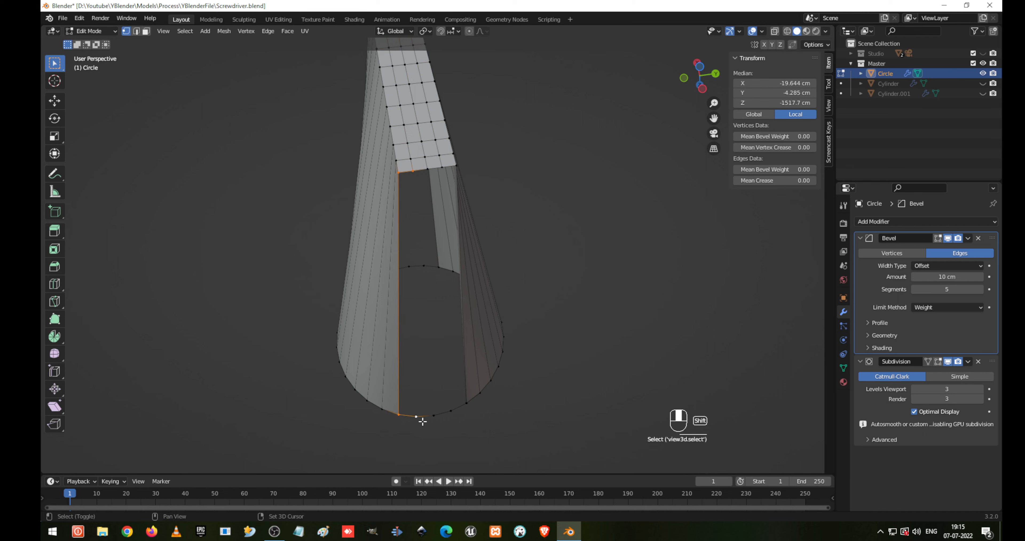
key(f)
click(414, 177)
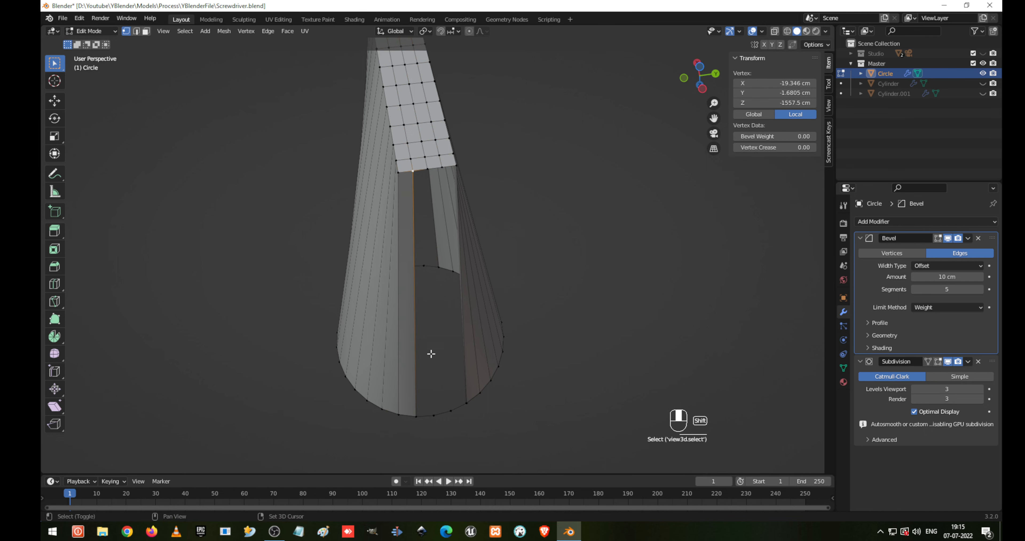
shift+click(417, 413)
key(f)
key(f)
key(f)
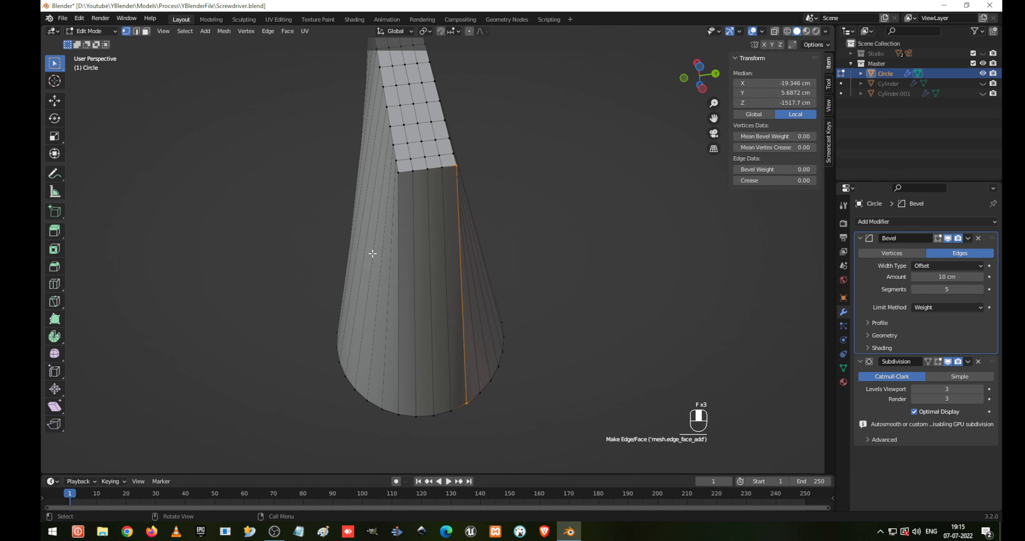
- Fill the matching gap on the positive-X side with faces between the tip's end edge and the ring
middle_drag(372, 253, 543, 243)
middle_drag(368, 279, 449, 228)
click(468, 200)
shift+click(479, 194)
scroll(485, 249, down, 3)
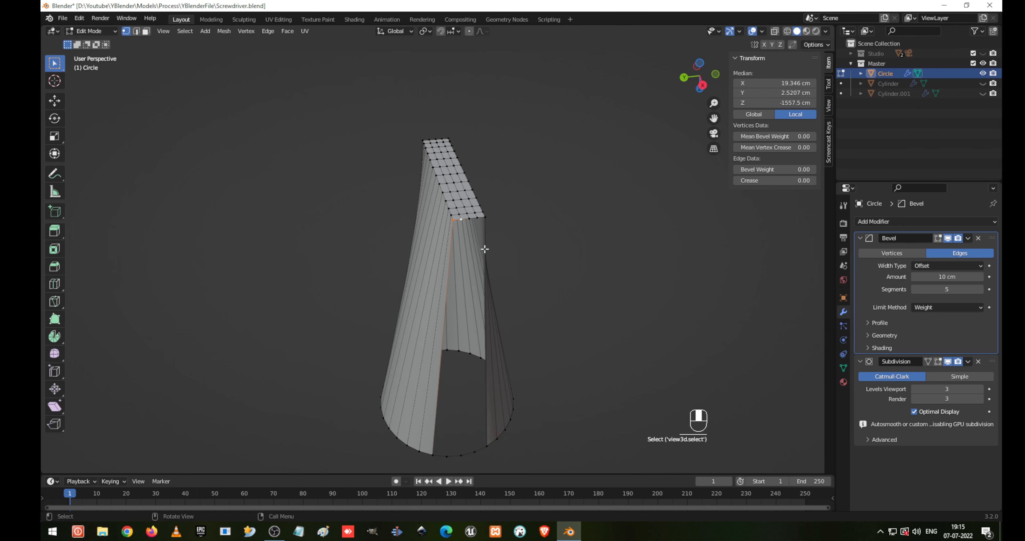
key(shift+z)
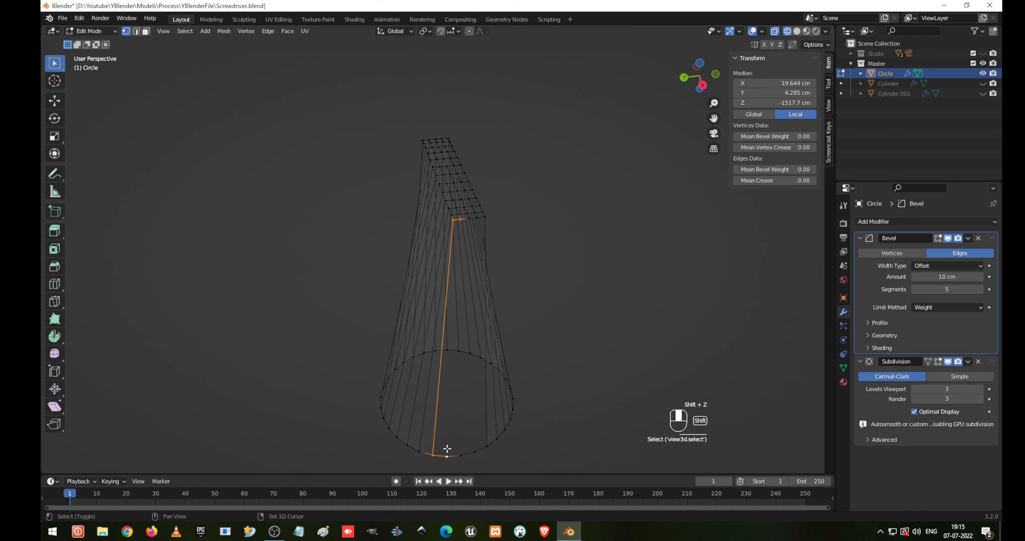
key(shift+z)
key(f)
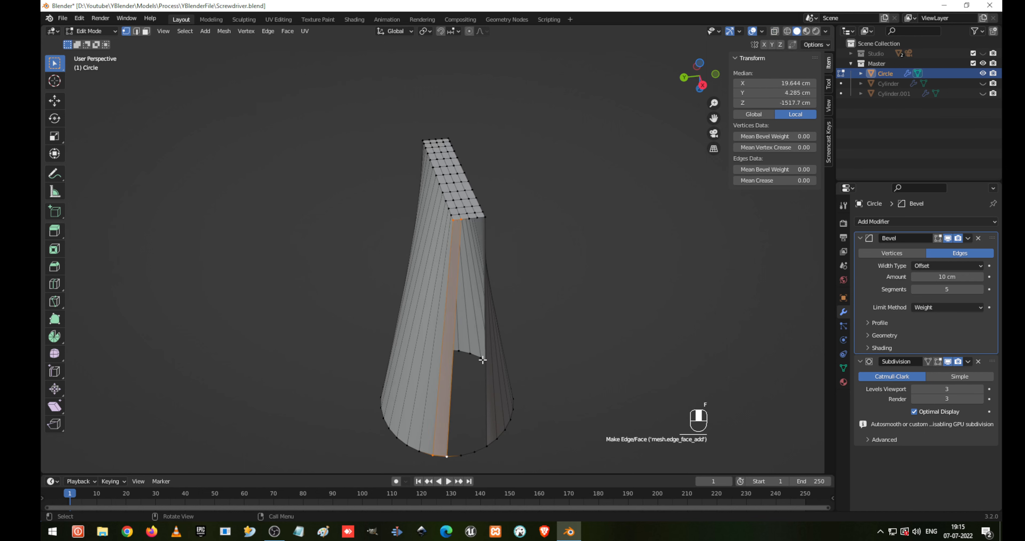
shift+click(444, 448)
key(f)
key(f)
key(f)
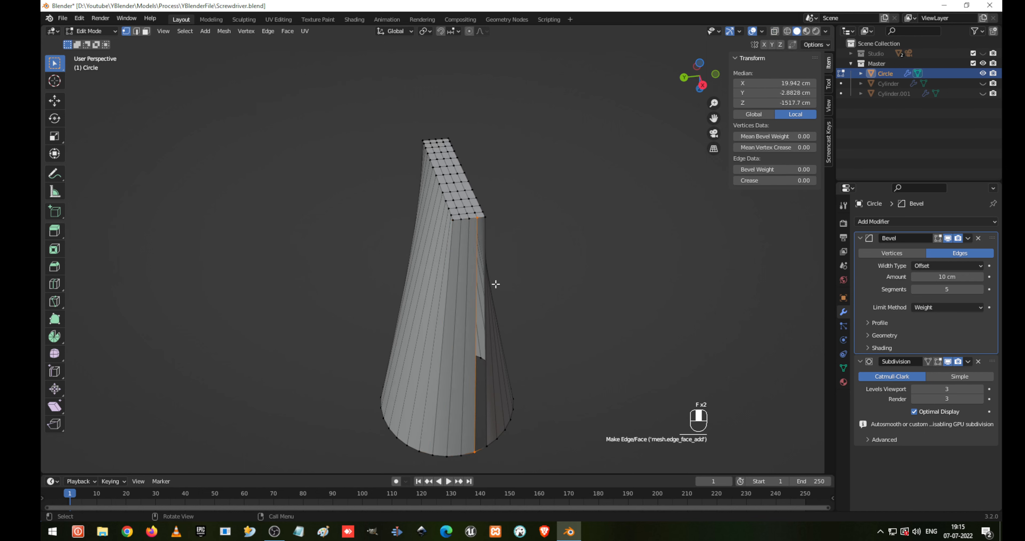
- Preview the smoothed tip in Object Mode, then return to Edit Mode and reveal the hidden shaft geometry
middle_drag(553, 311, 406, 284)
key(Tab)
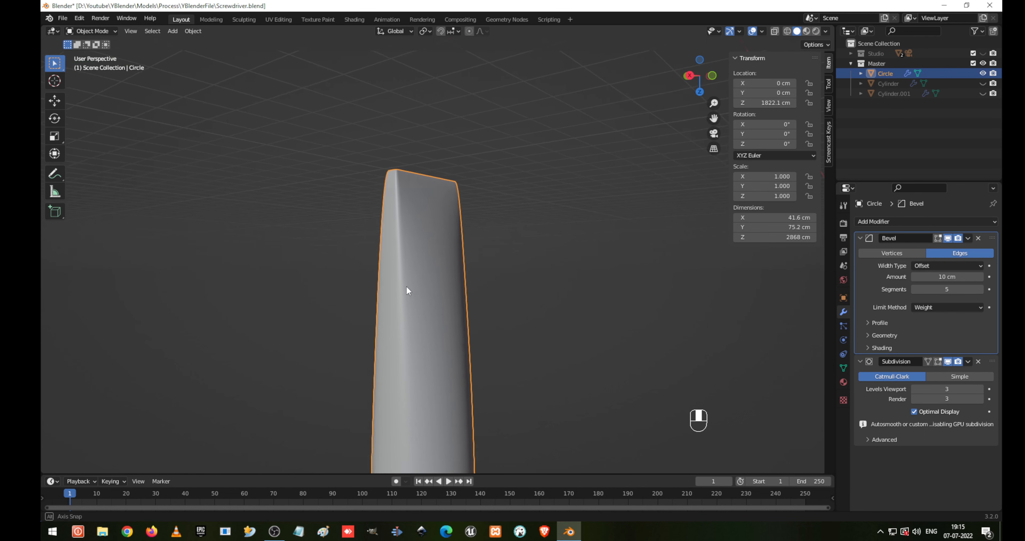
key(Tab)
middle_drag(471, 291, 430, 302)
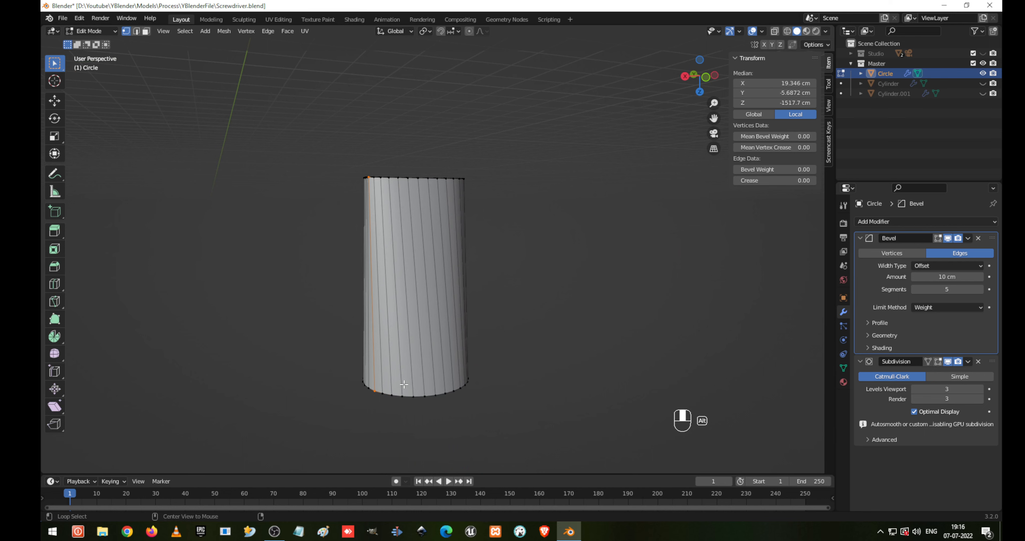
key(alt+h)
- Raise the ring's middle vertex on the negative-Y side about 17.7 cm along Z, using smooth proportional editing with a size of about 29 cm
shift+middle_drag(409, 405, 448, 314)
click(464, 311)
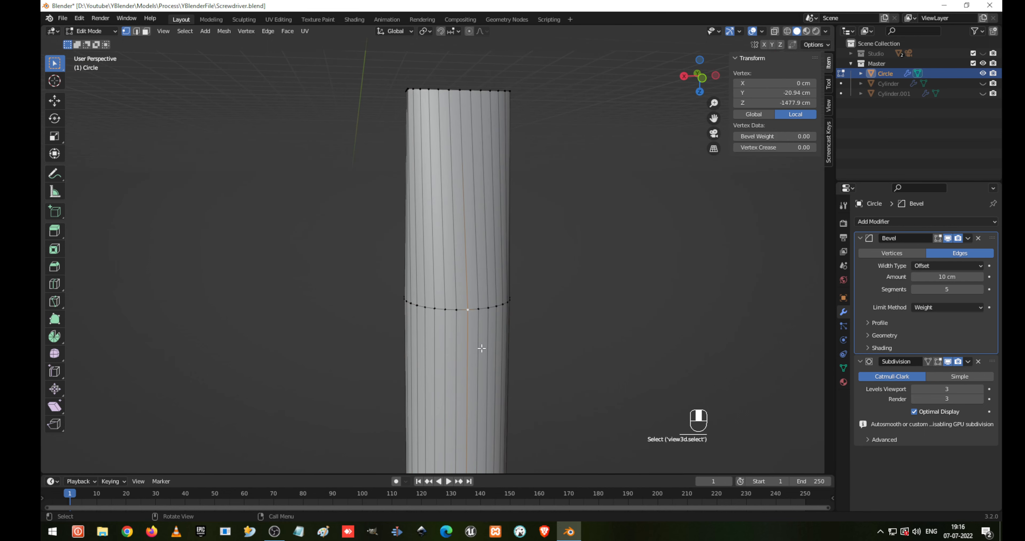
middle_drag(480, 347, 419, 326)
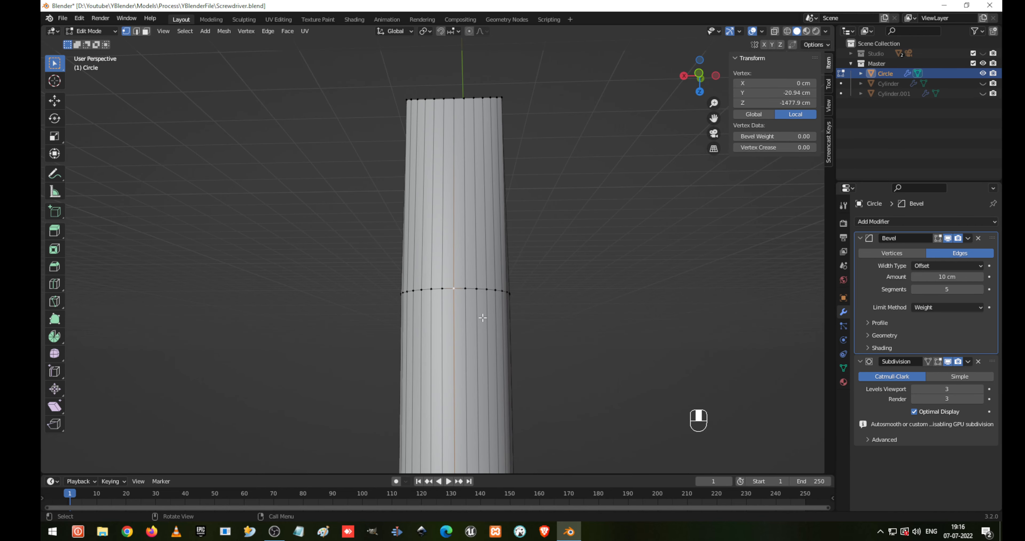
key(o)
key(g)
key(z)
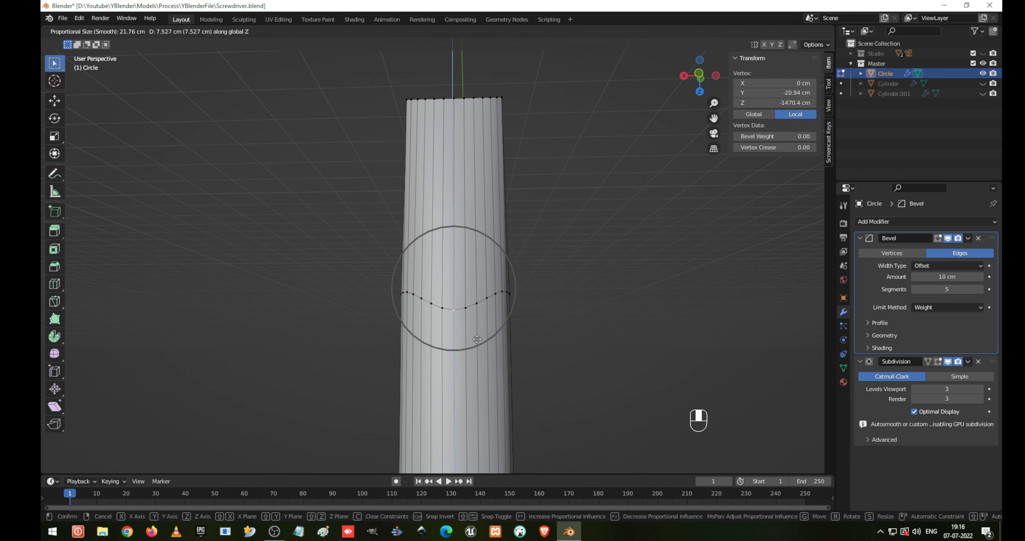
scroll(476, 342, down, 4)
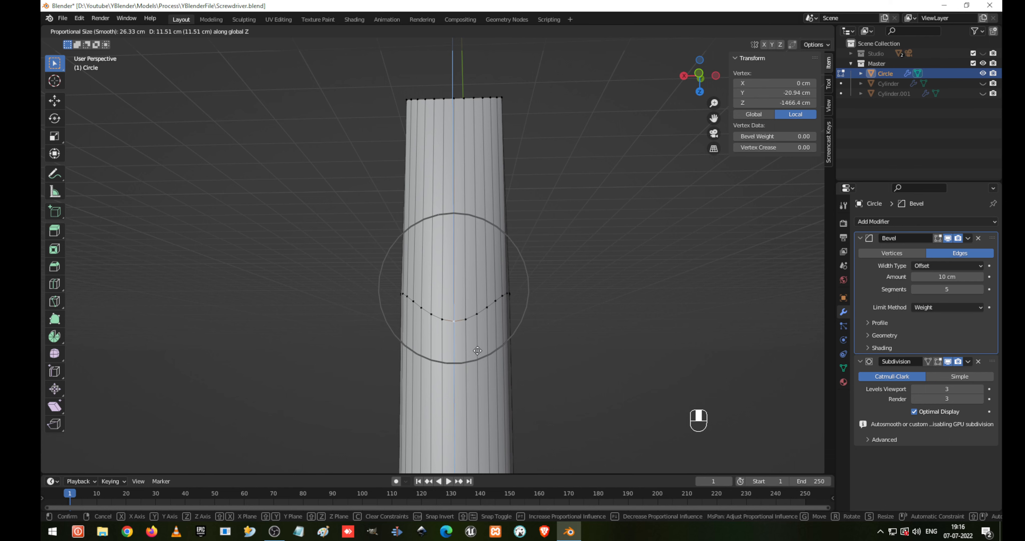
scroll(477, 350, down, 1)
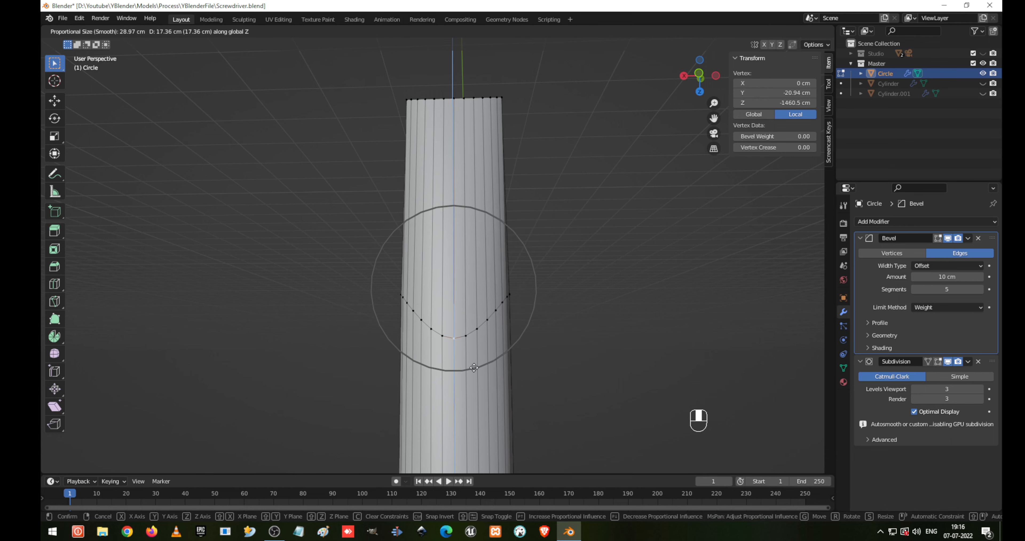
click(473, 368)
- Raise the ring's middle vertex on the positive-Y side about 17.7 cm along Z, using smooth proportional editing with a size of about 29 cm
middle_drag(474, 368, 614, 298)
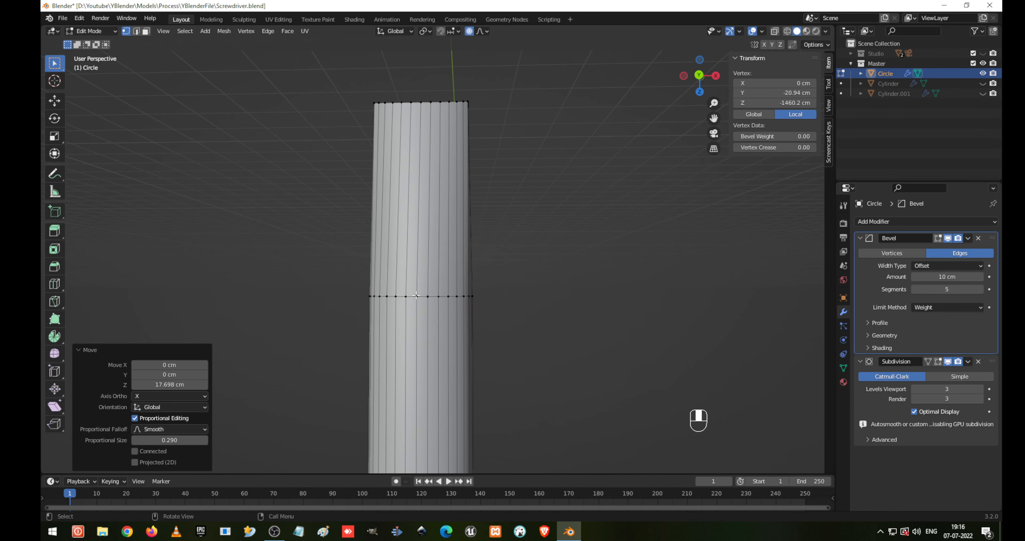
middle_drag(416, 294, 435, 300)
click(428, 300)
key(KP_1)
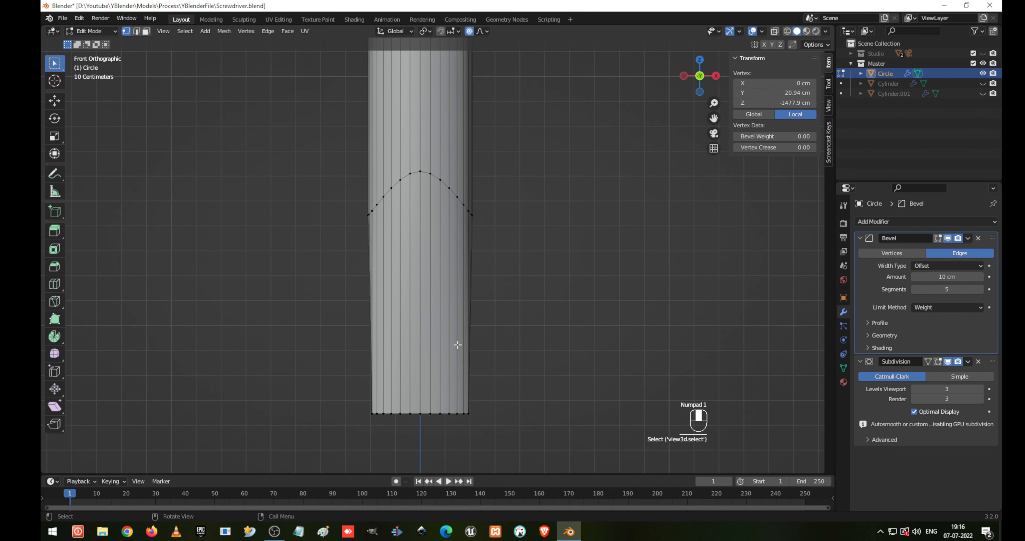
key(shift+z)
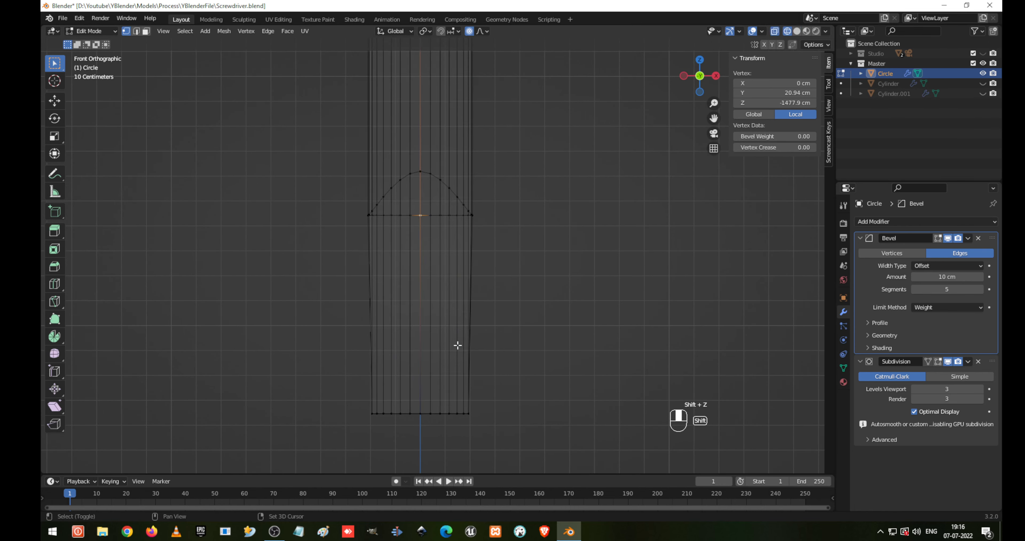
key(g)
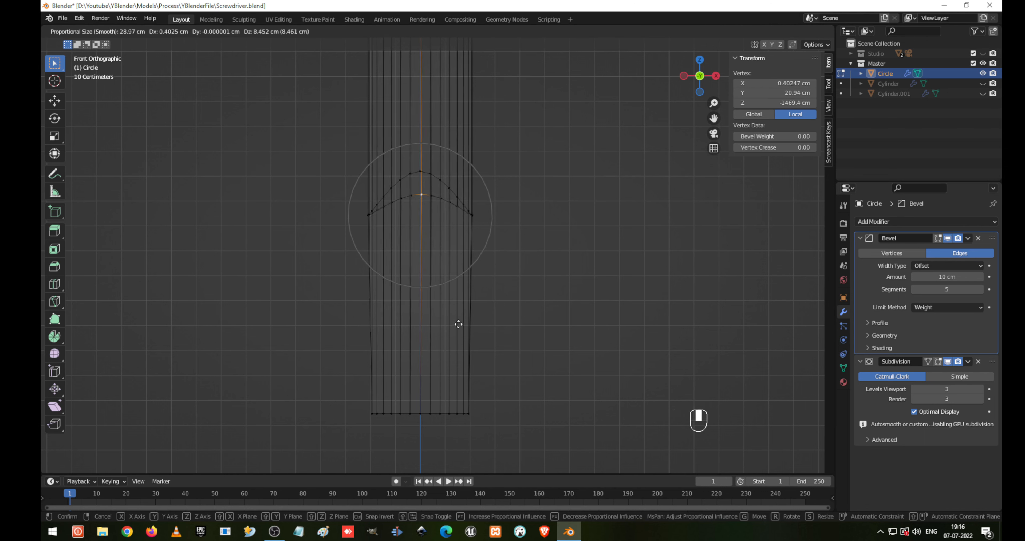
key(z)
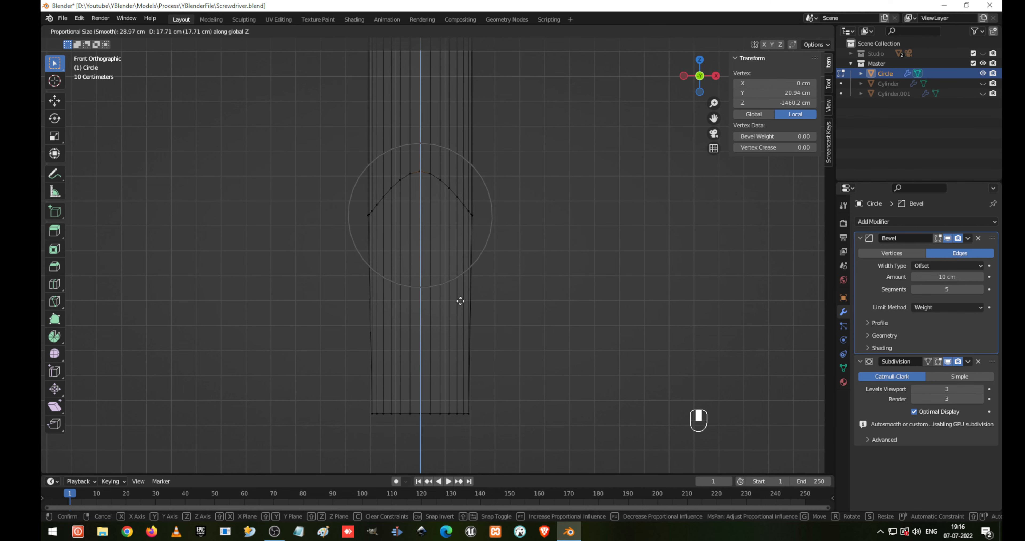
click(461, 301)
- Select the curved ring's edge loop together with one lengthwise corner edge of the tip on the positive-X side
mouse_move(460, 302)
middle_down()
mouse_move(469, 318)
mouse_move(535, 322)
mouse_move(552, 235)
mouse_move(682, 298)
mouse_move(515, 338)
mouse_move(533, 343)
mouse_move(501, 112)
middle_up()
key(shift+z)
mouse_move(385, 123)
middle_down()
mouse_move(433, 192)
mouse_move(437, 253)
mouse_move(503, 228)
mouse_move(469, 250)
middle_up()
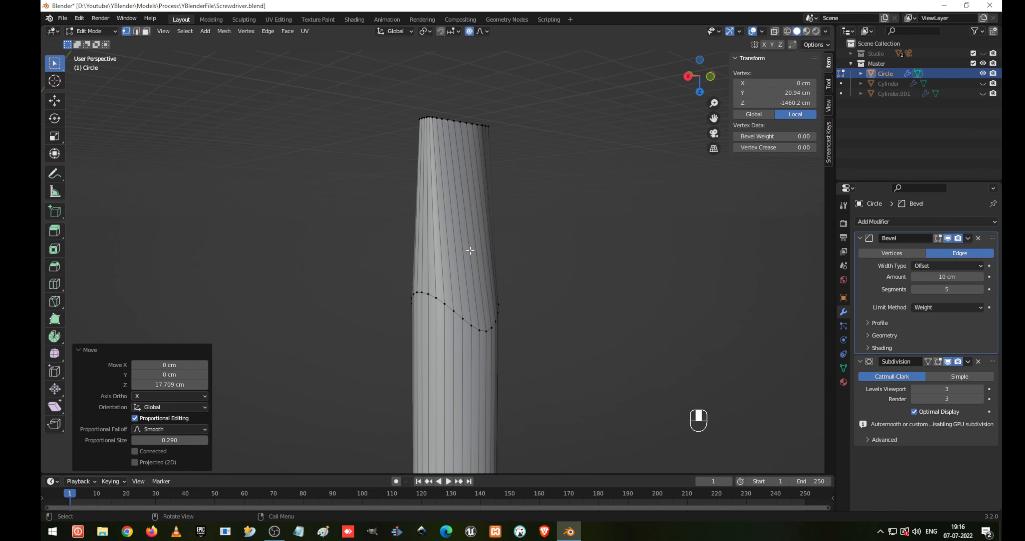
key(3)
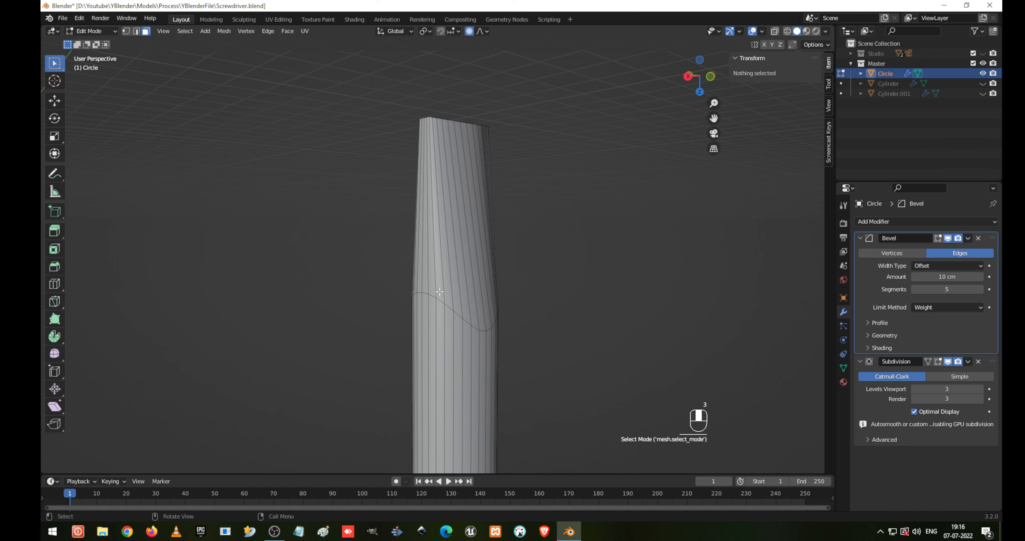
click(440, 298)
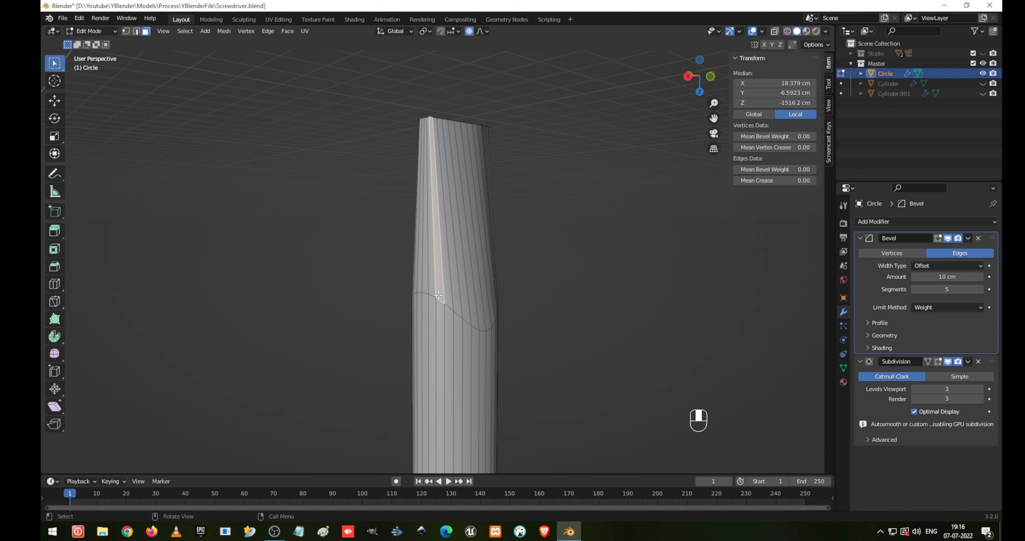
key(2)
scroll(439, 300, up, 1)
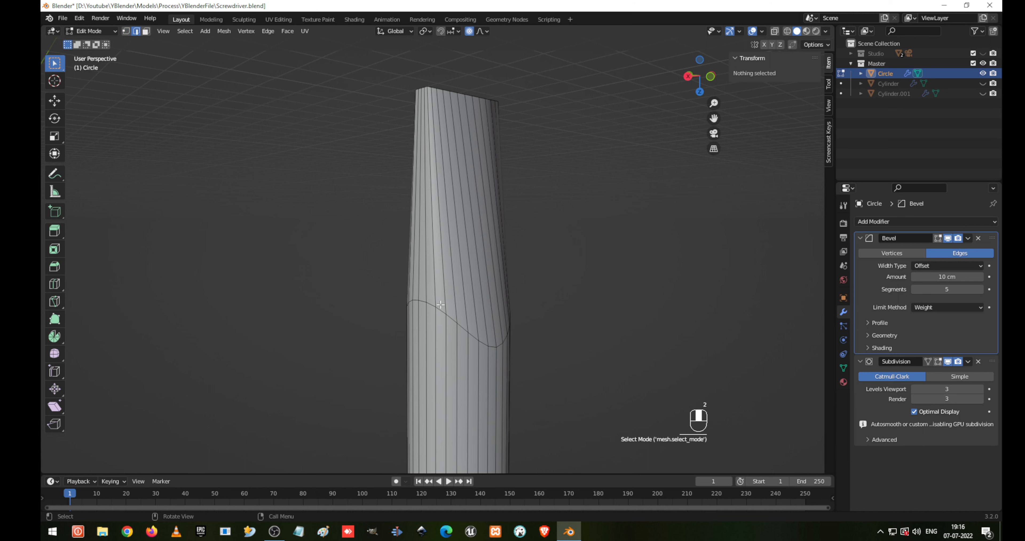
shift+click(439, 303)
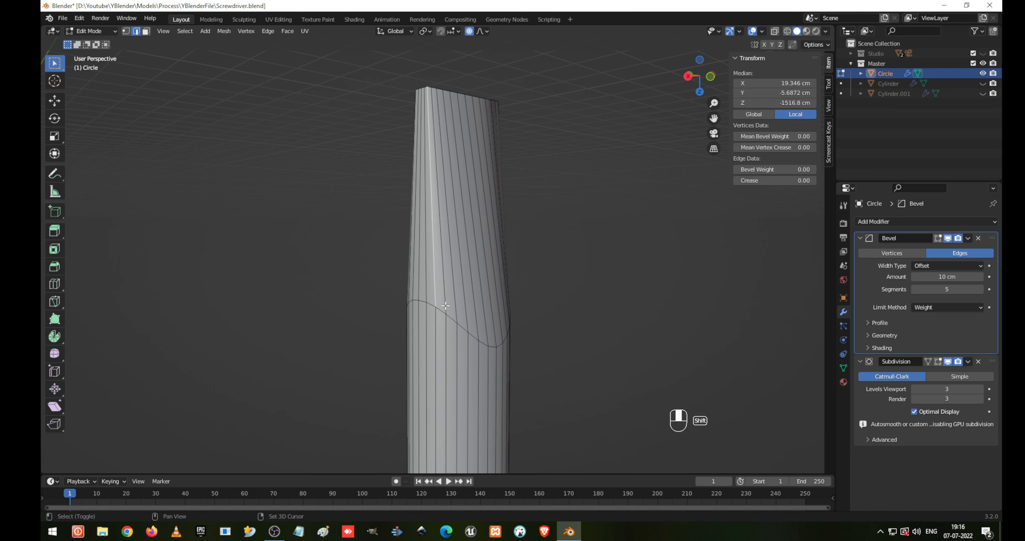
shift+click(446, 313)
alt+shift+click(452, 315)
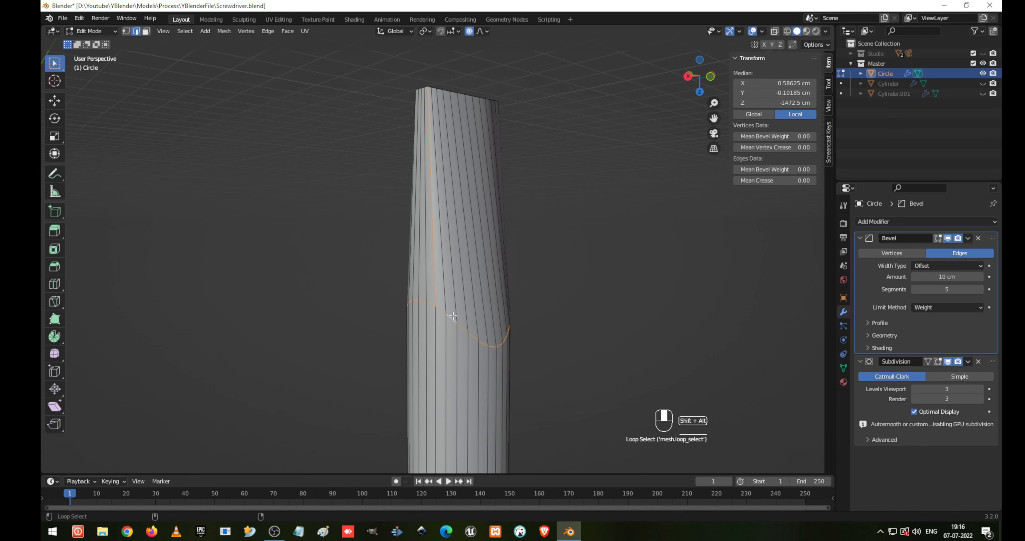
- Deselect the ring edges across the narrow positive-X side and add that side's other lengthwise corner edge to the selection
middle_drag(409, 277, 447, 288)
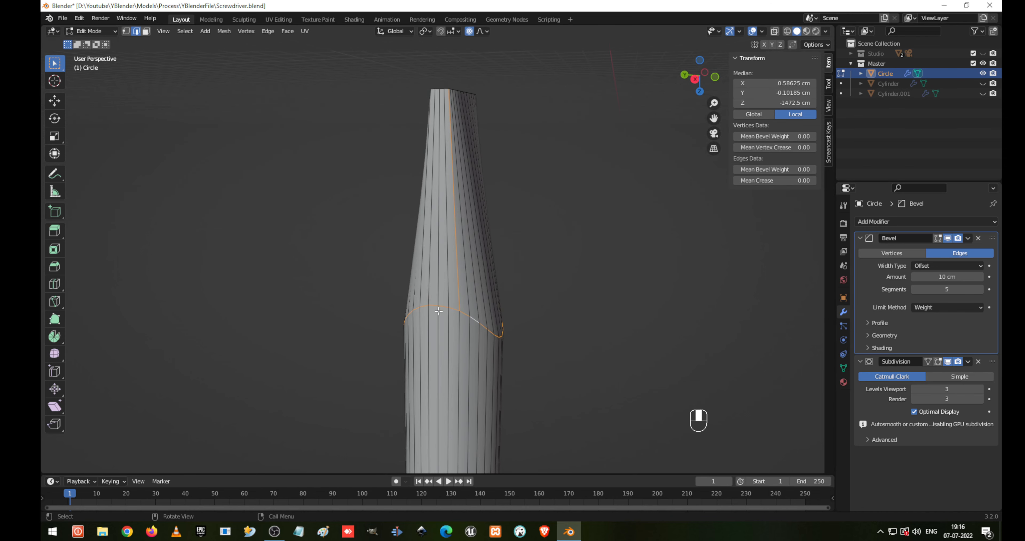
key(c)
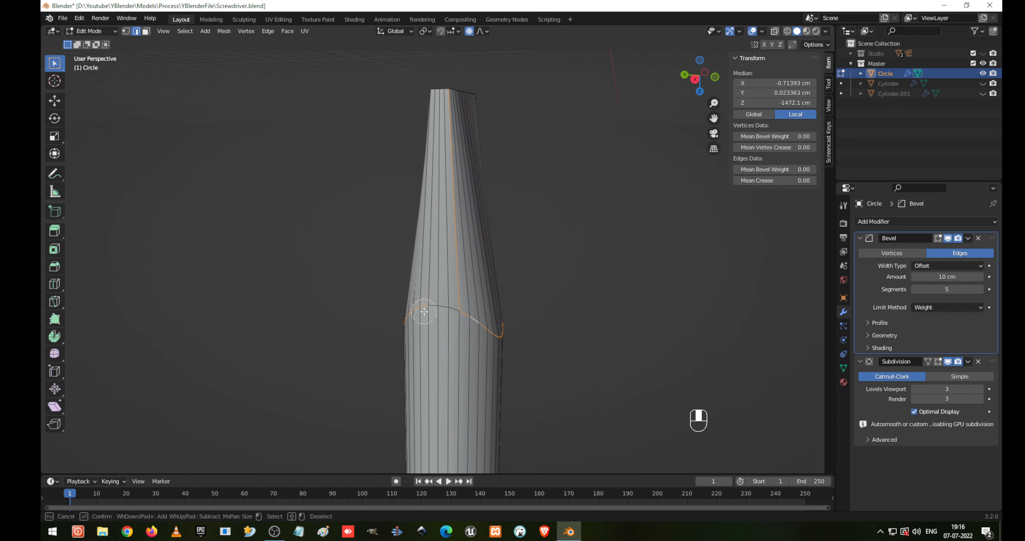
right_click(432, 312)
mouse_move(438, 278)
middle_down()
mouse_move(537, 260)
mouse_move(389, 276)
mouse_move(389, 321)
middle_up()
shift+click(446, 285)
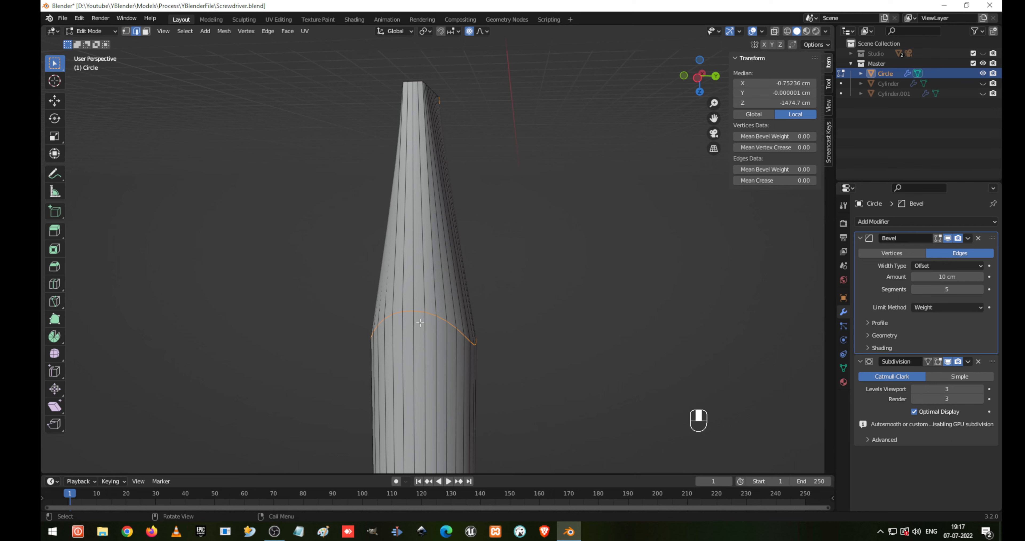
- Deselect the ring edges across the narrow negative-X side and add both of its lengthwise corner edges to the selection
key(c)
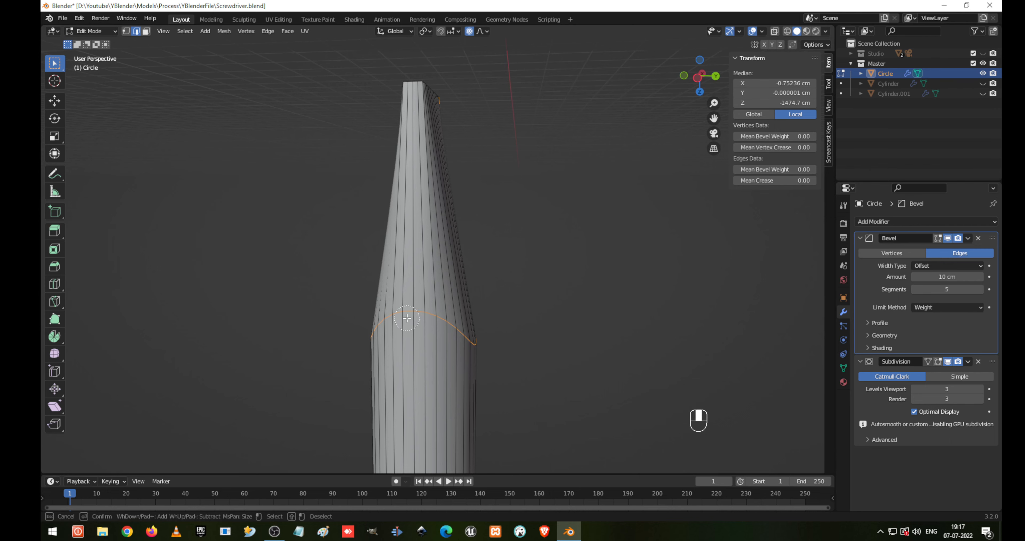
key(Escape)
middle_drag(406, 318, 437, 324)
shift+click(444, 305)
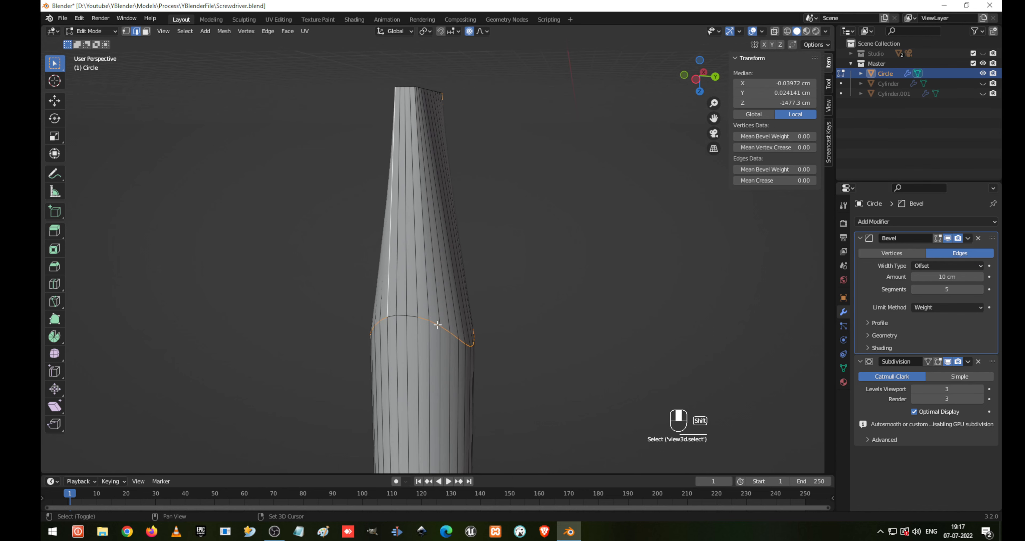
shift+click(427, 305)
key(c)
middle_click(422, 320)
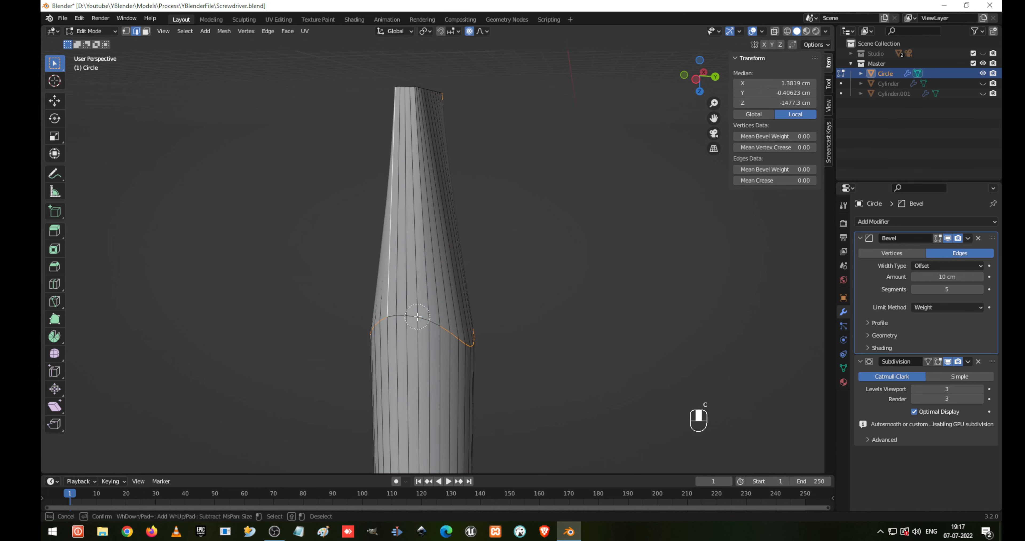
key(Escape)
shift+click(430, 312)
shift+click(435, 323)
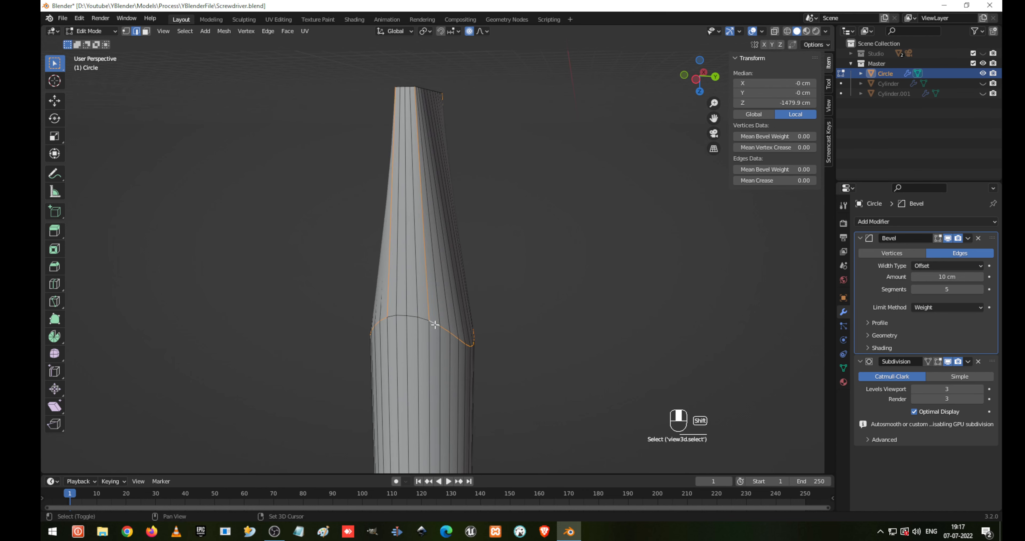
- Add both long edges of the tip's end face to the selection and set the selected edges' mean bevel weight to 1.00
middle_drag(377, 267, 421, 224)
scroll(421, 224, up, 1)
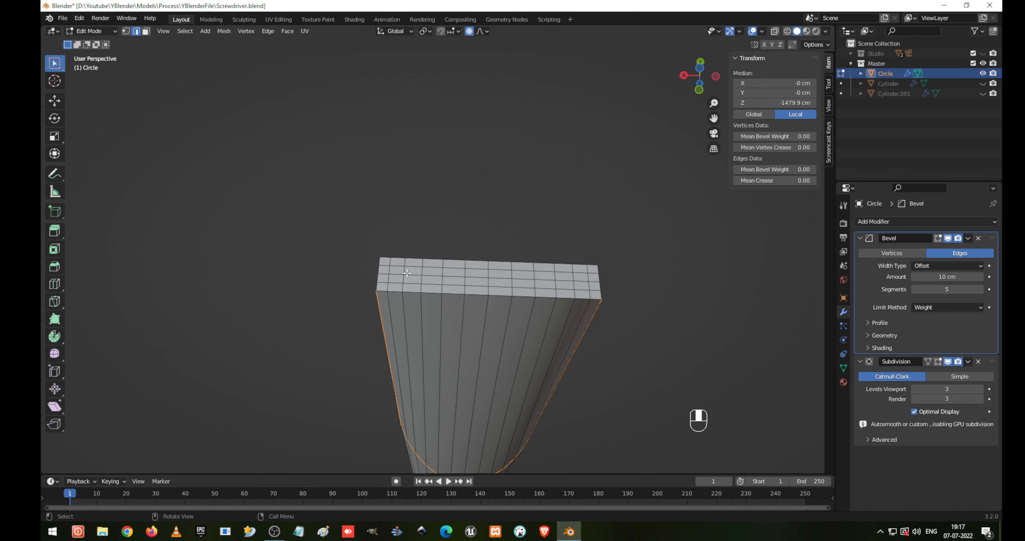
shift+click(382, 292)
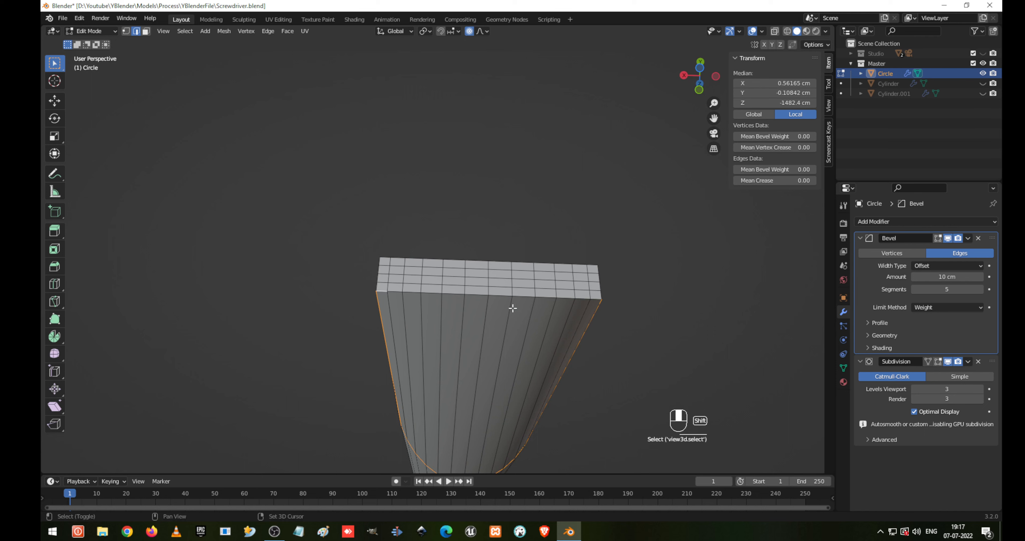
ctrl+shift+click(590, 298)
middle_drag(359, 252, 578, 258)
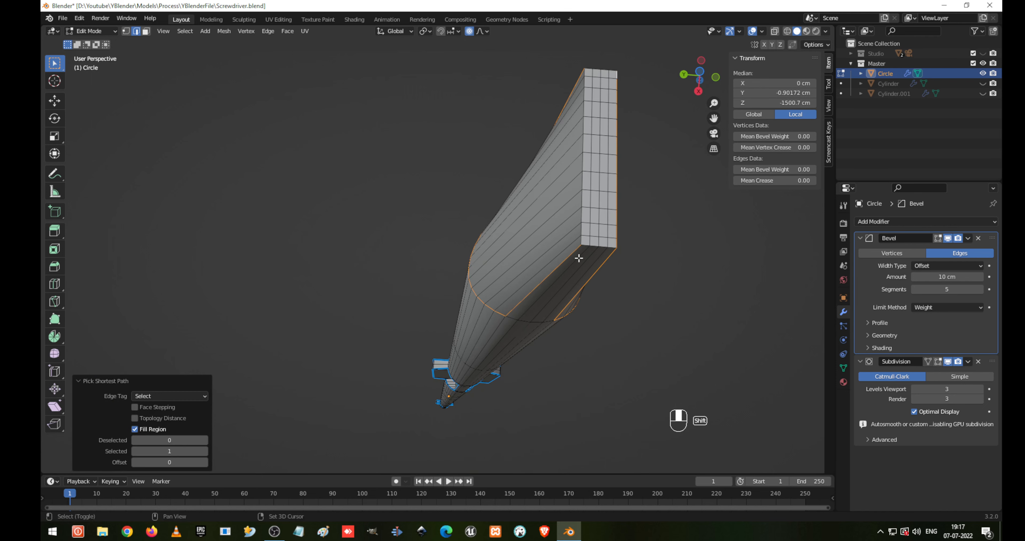
shift+click(581, 234)
ctrl+shift+click(560, 92)
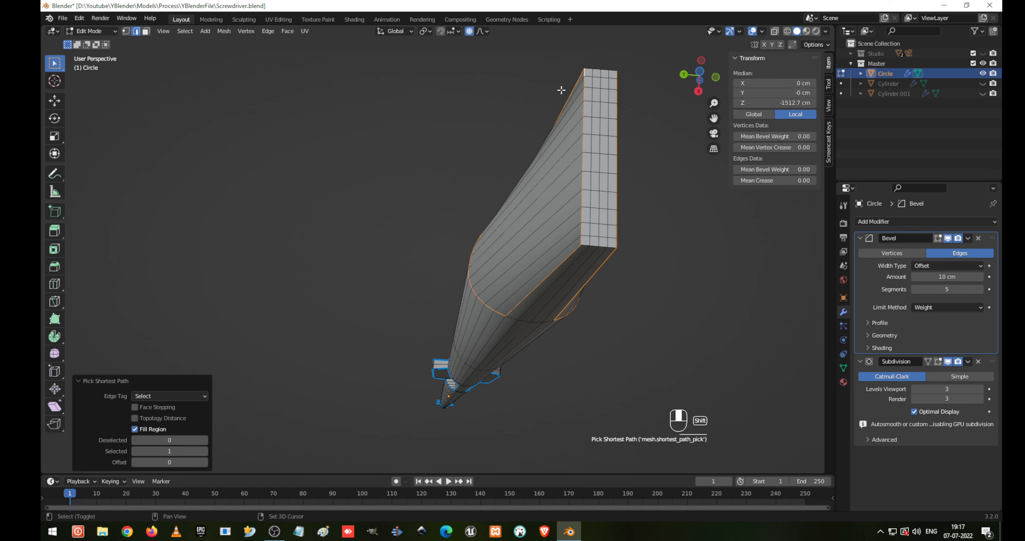
middle_drag(560, 92, 821, 155)
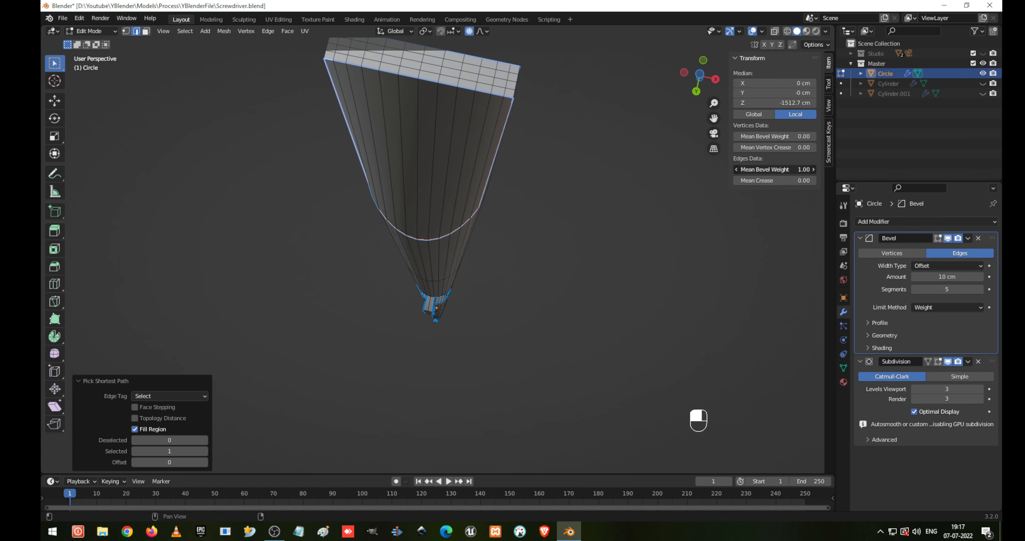
- Check the beveled tip and the whole shaft in Object Mode with the shaft deselected
key(Tab)
middle_drag(364, 264, 428, 282)
scroll(465, 337, down, 4)
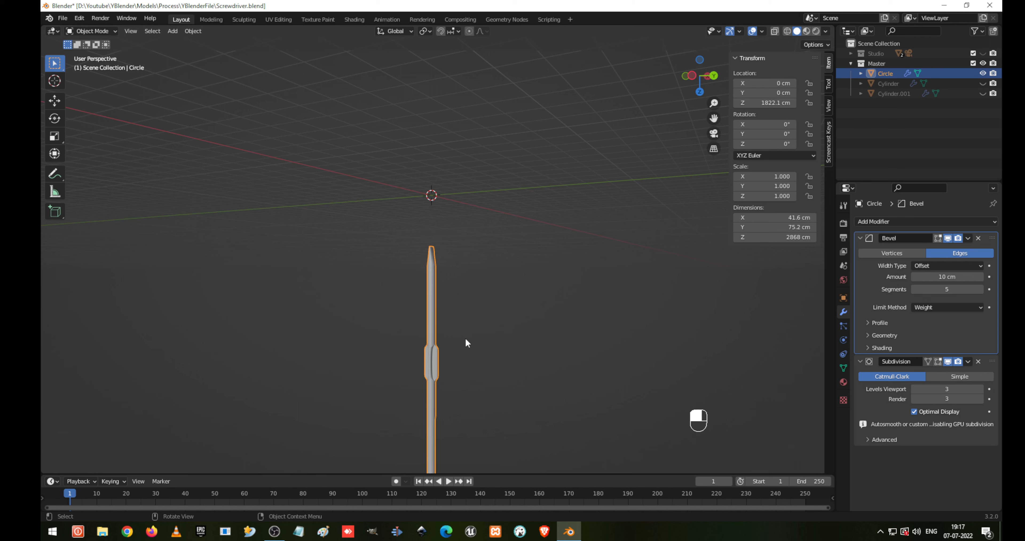
click(467, 344)
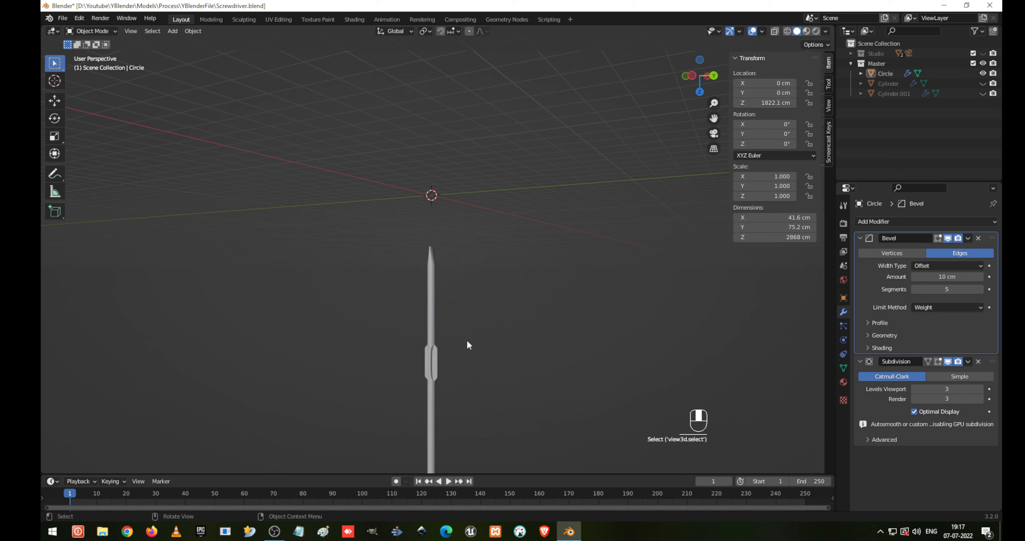
scroll(467, 344, down, 2)
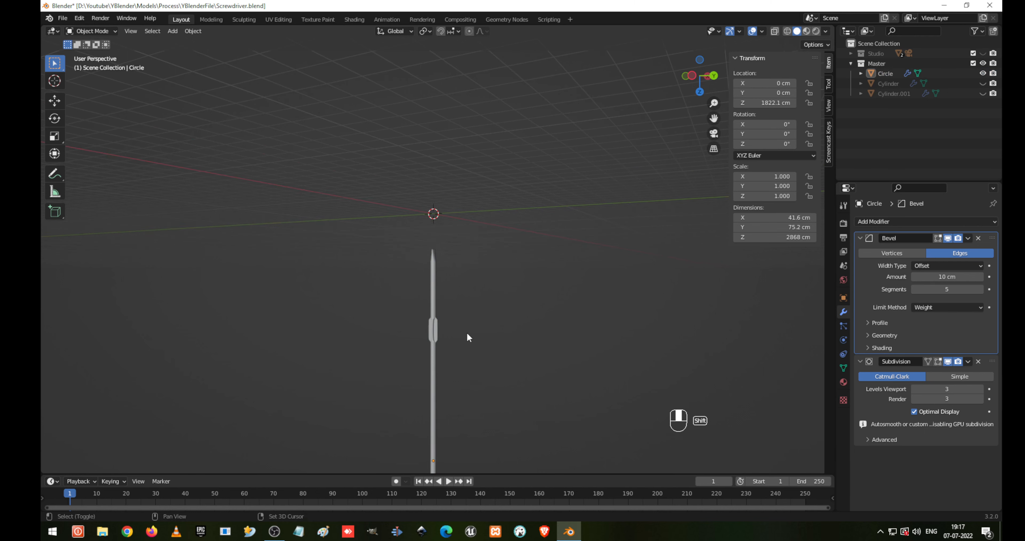
- Select the vertex ring at the shaft's midpoint in Edit Mode and duplicate it in place
shift+middle_drag(466, 338, 455, 159)
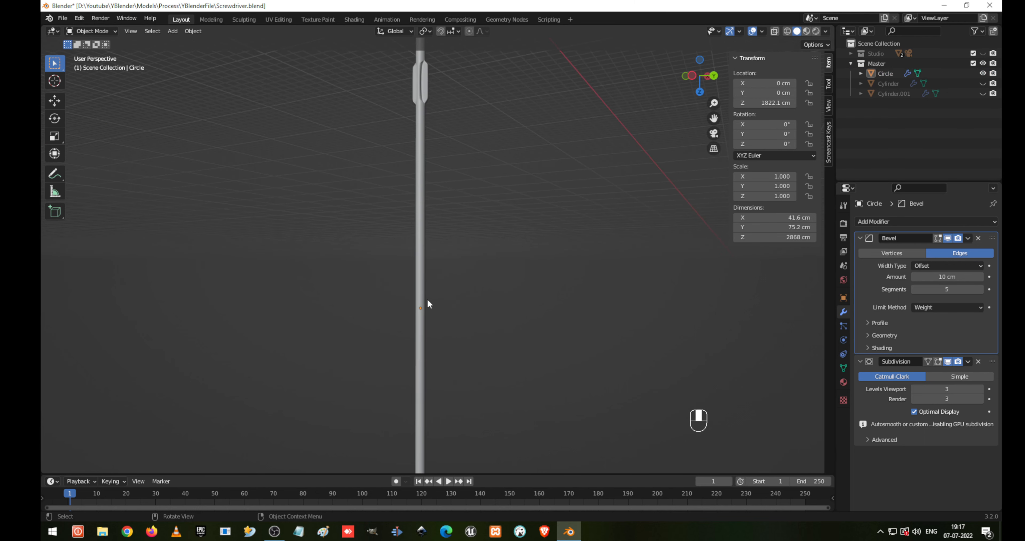
click(429, 330)
scroll(431, 335, up, 2)
key(Tab)
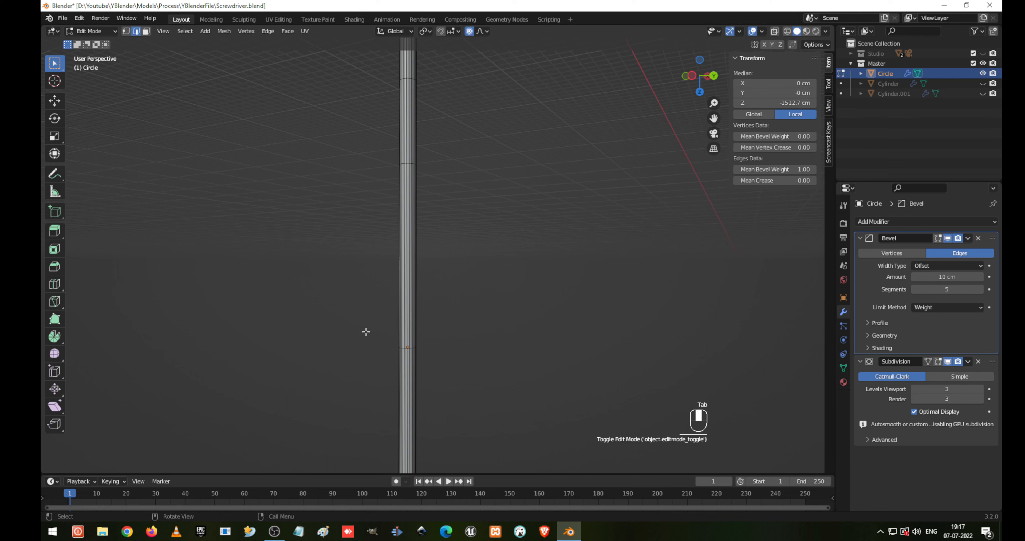
key(1)
key(shift+z)
drag(323, 317, 527, 376)
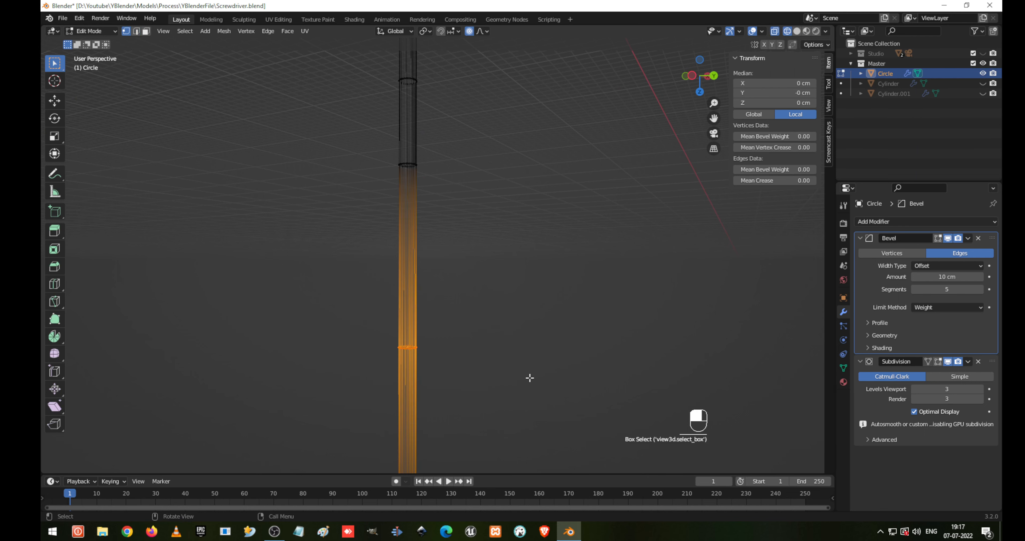
scroll(494, 351, down, 3)
shift+middle_drag(478, 330, 476, 305)
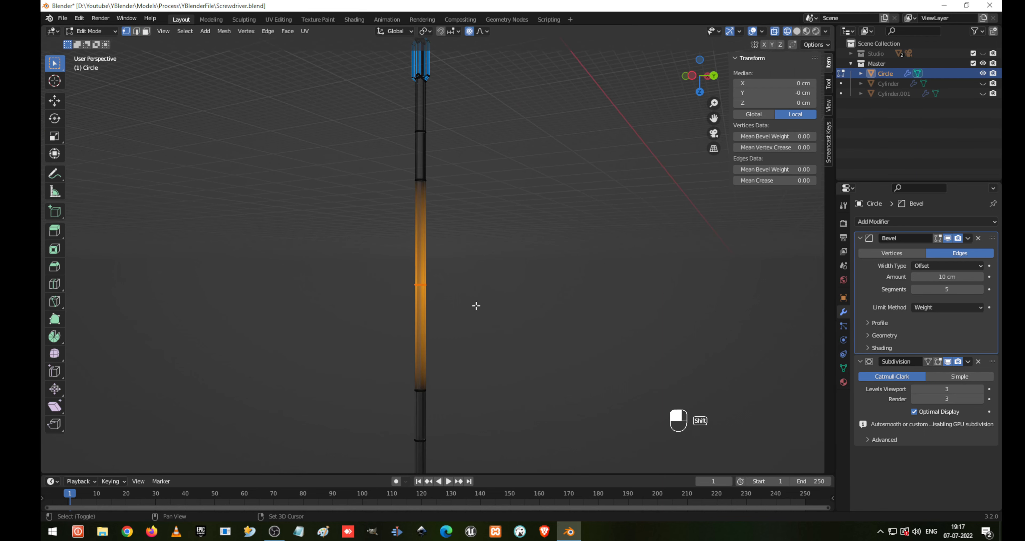
key(shift+d)
right_click(517, 267)
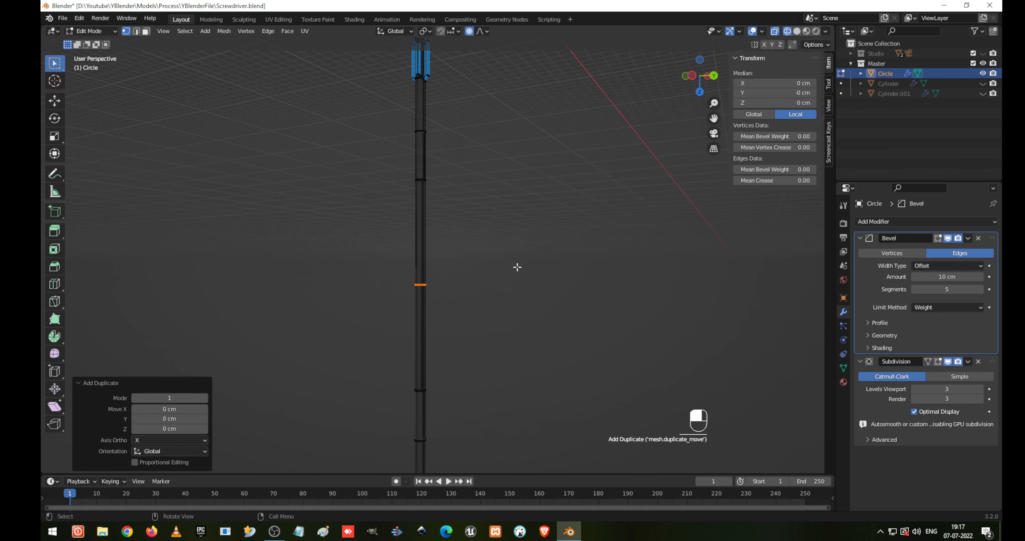
- Scale the duplicated ring to about 1.1 in top view so it surrounds the shaft
key(KP_7)
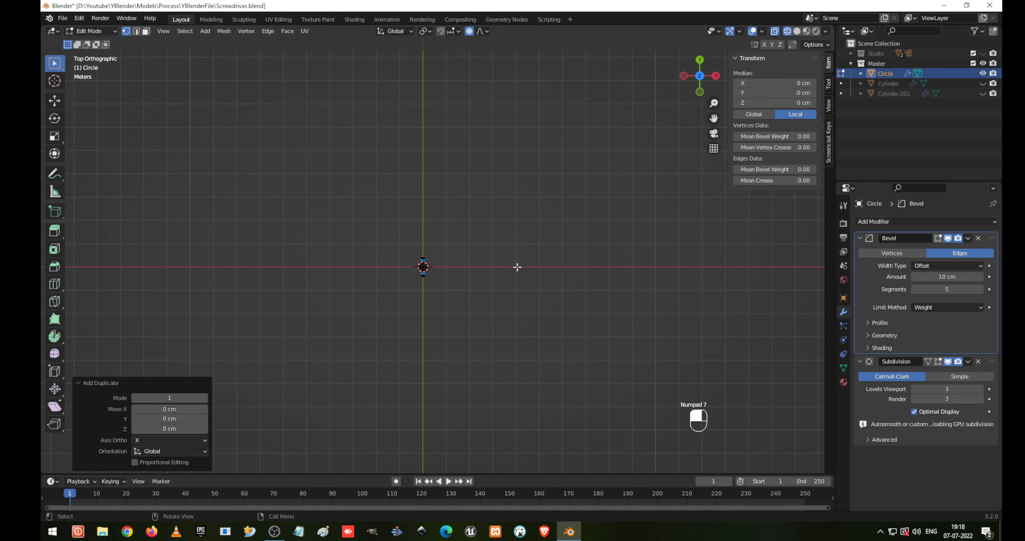
key(KP_Decimal)
key(s)
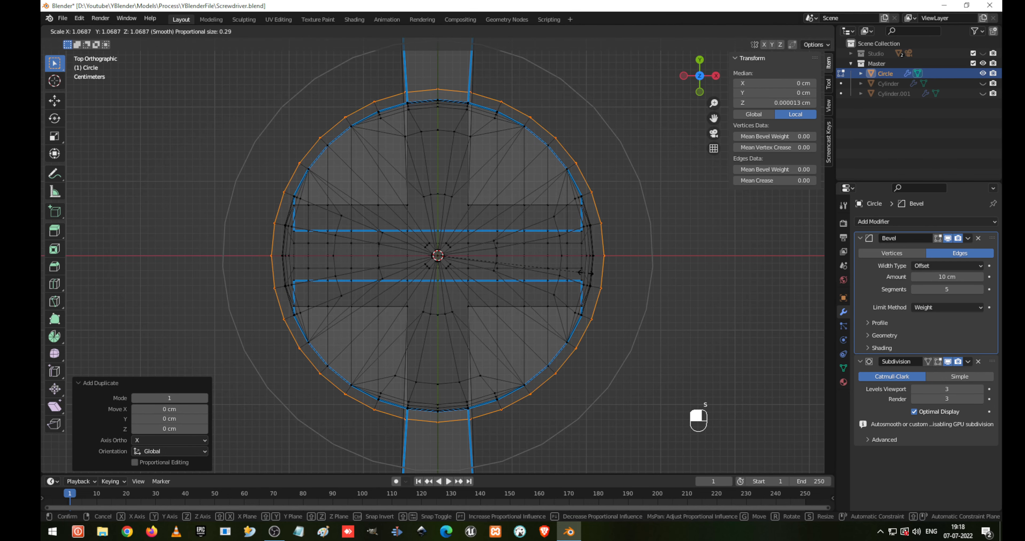
click(595, 274)
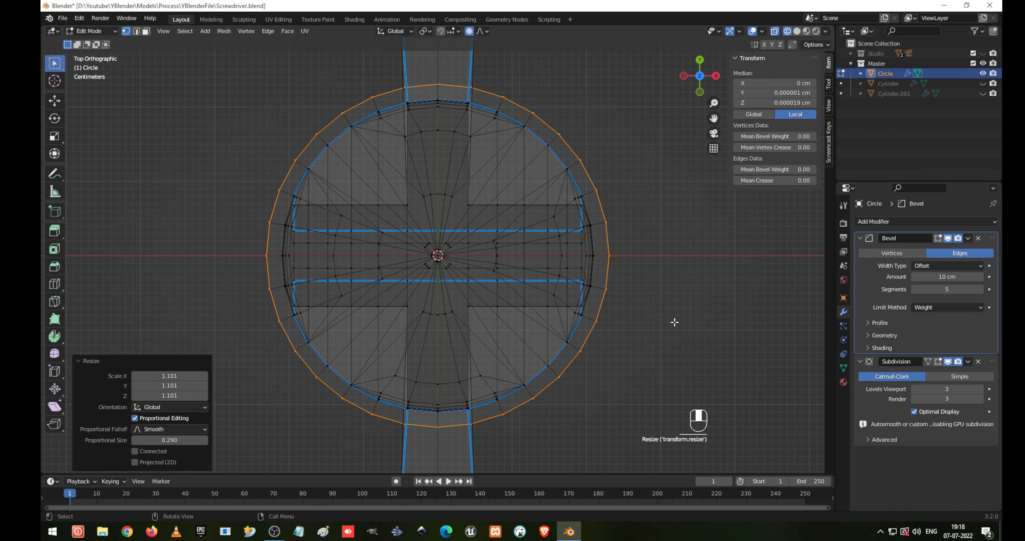
middle_drag(674, 321, 513, 235)
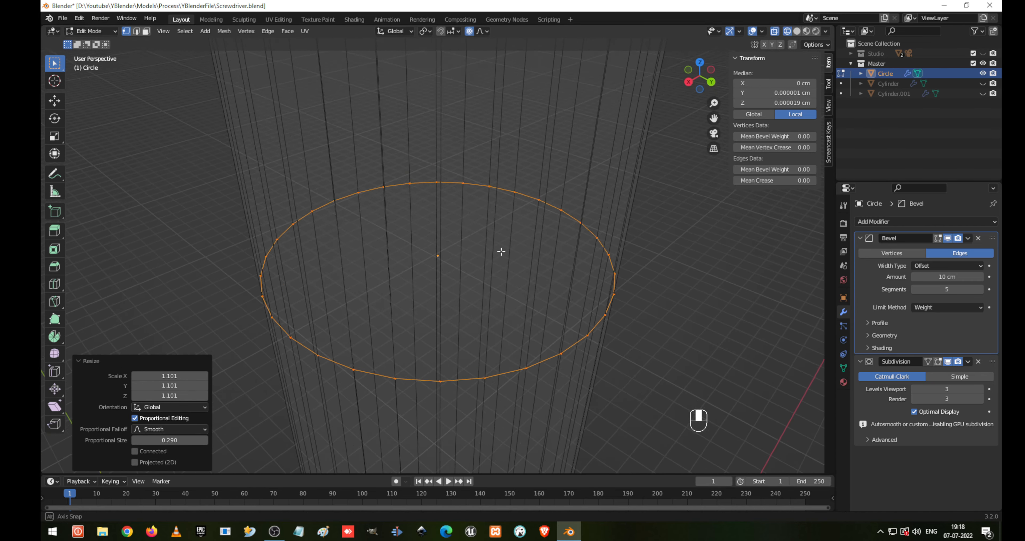
- Undo the ring's proportional scaling and its duplication, and duplicate the shaft's midpoint ring in place again
key(s)
right_click(572, 283)
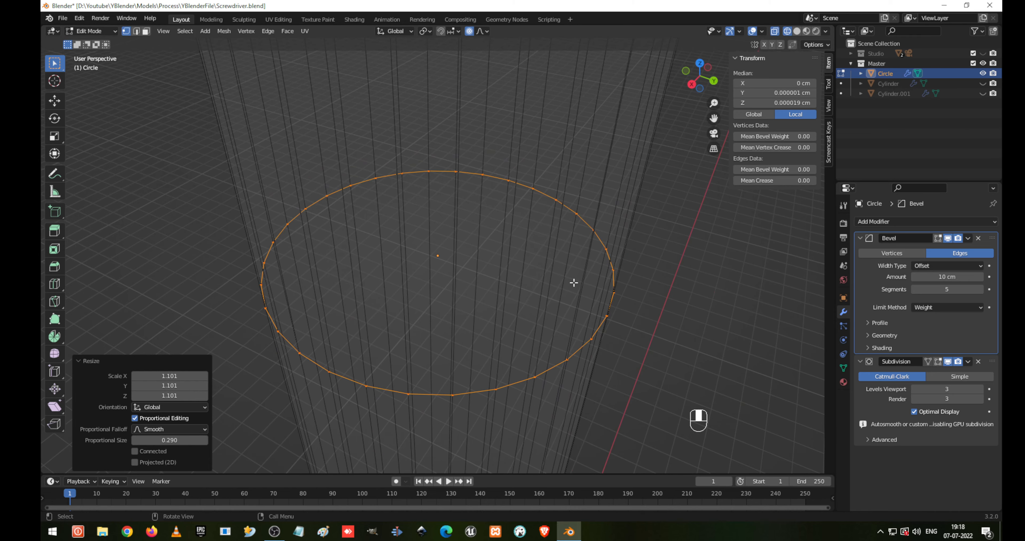
key(ctrl+z)
key(ctrl+z)
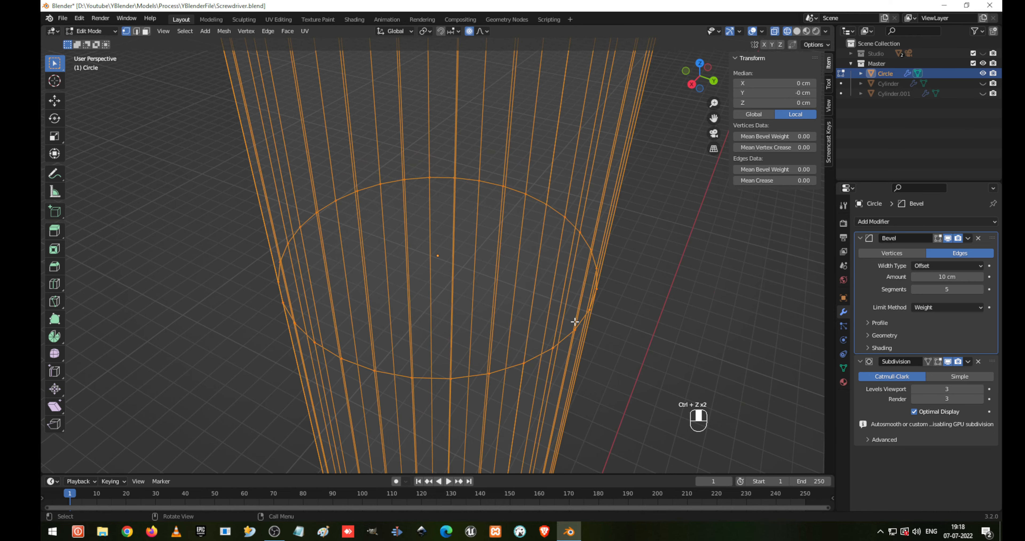
key(ctrl+z)
key(ctrl+z)
key(shift+d)
right_click(587, 324)
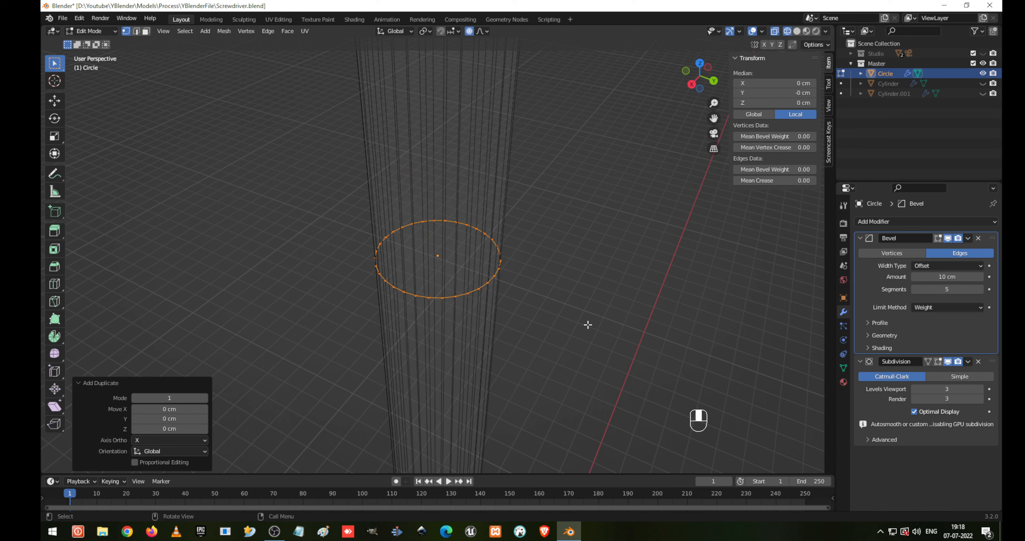
- Turn off proportional editing and scale the duplicated ring uniformly by about 1.1
key(s)
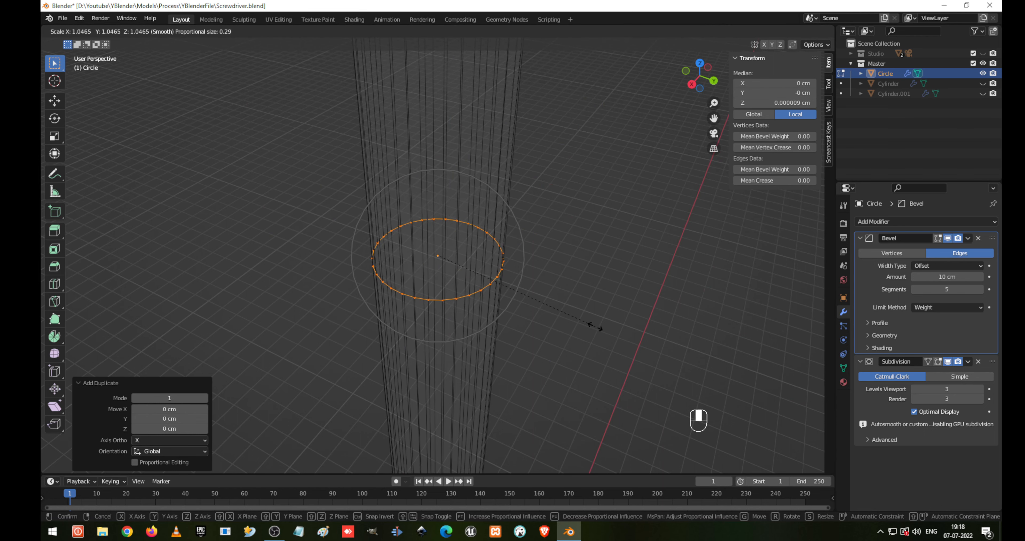
right_click(596, 326)
key(o)
key(s)
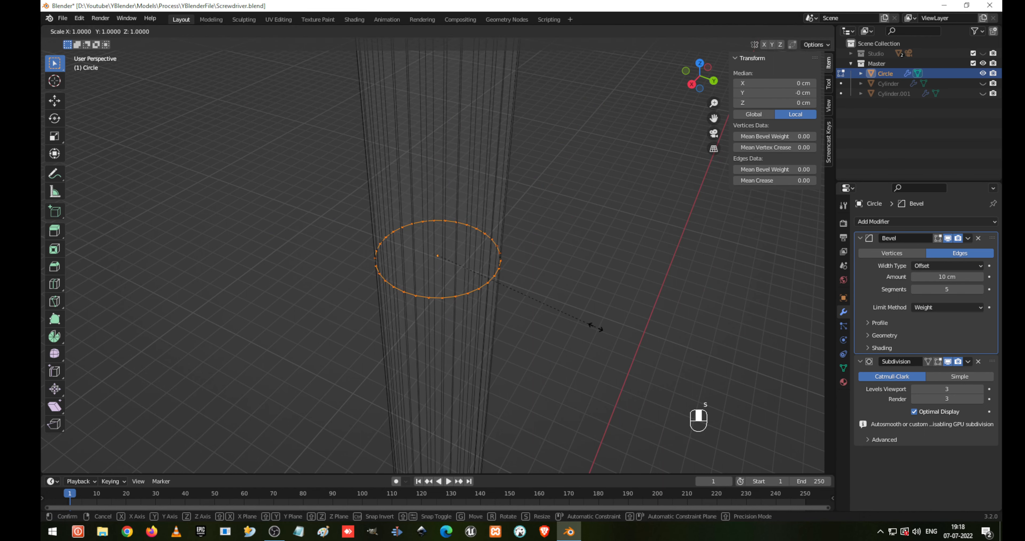
click(612, 333)
- Enlarge the ring in top view by a further factor of about 1.08 to widen its gap around the shaft
key(KP_7)
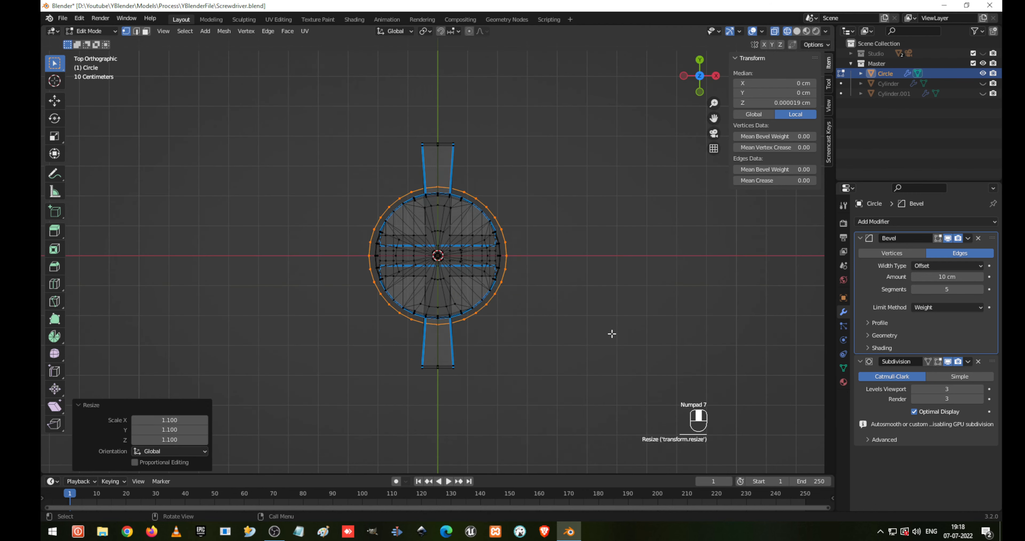
scroll(612, 333, up, 5)
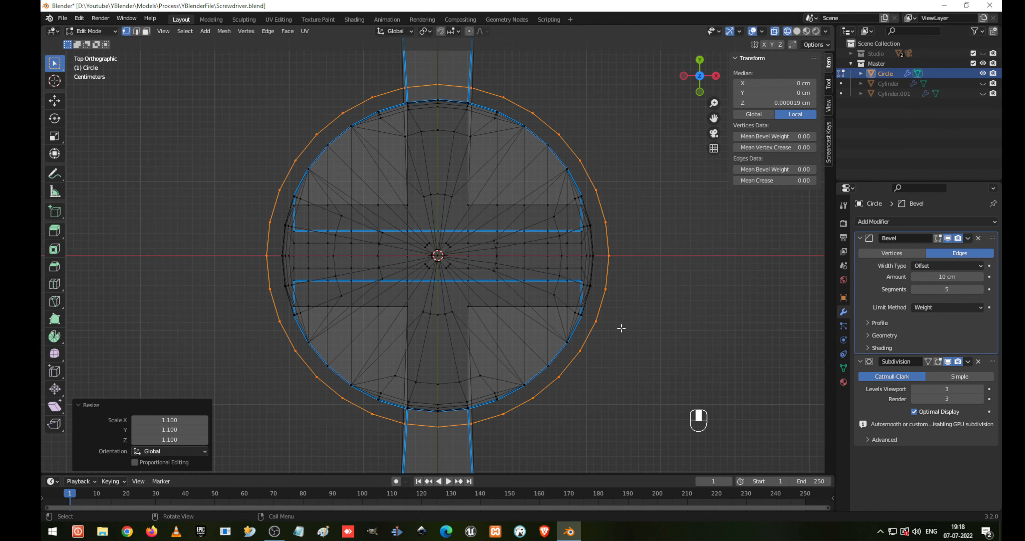
middle_drag(619, 327, 641, 328)
key(KP_7)
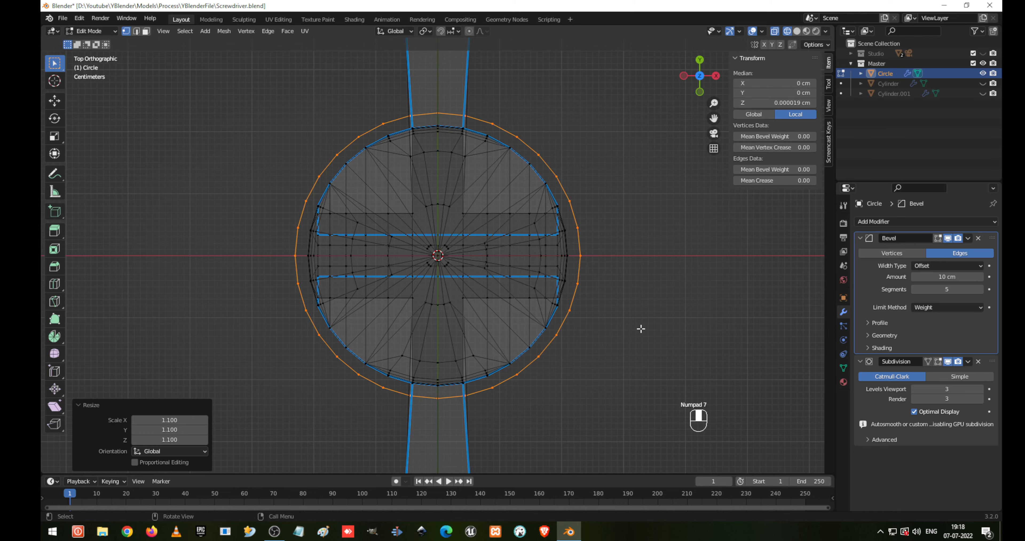
key(s)
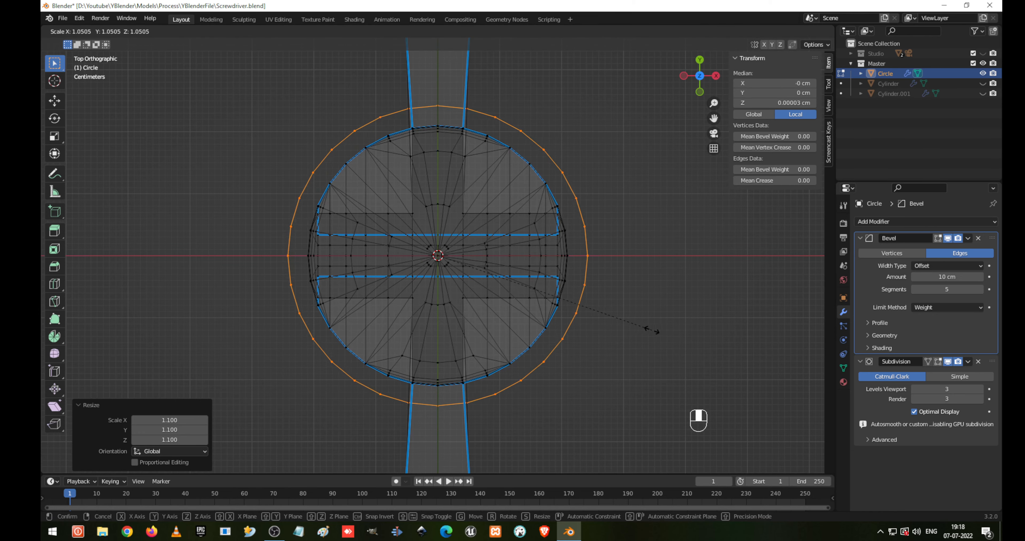
click(657, 330)
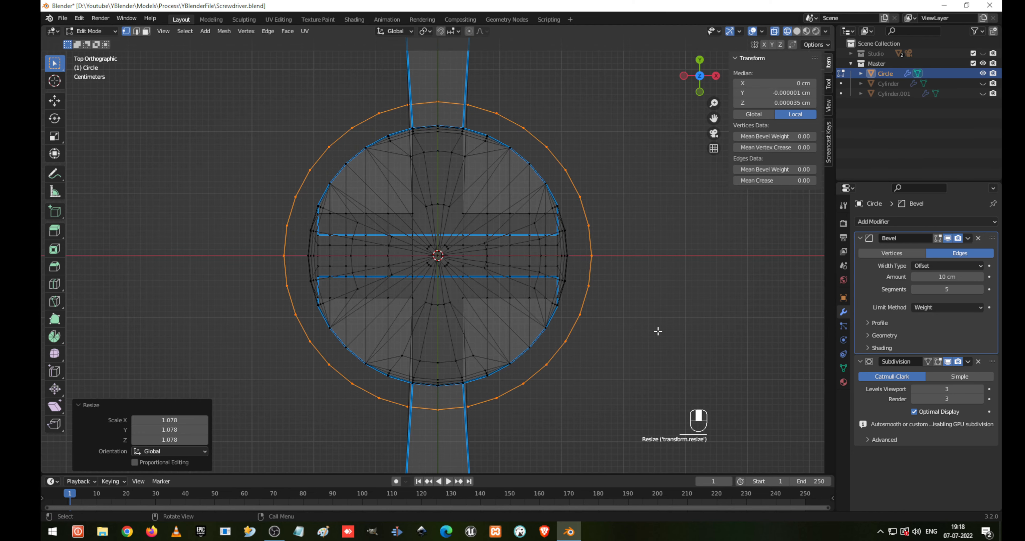
- Separate the enlarged ring from the shaft into its own object and open that object in Edit Mode
key(p)
click(657, 331)
key(Tab)
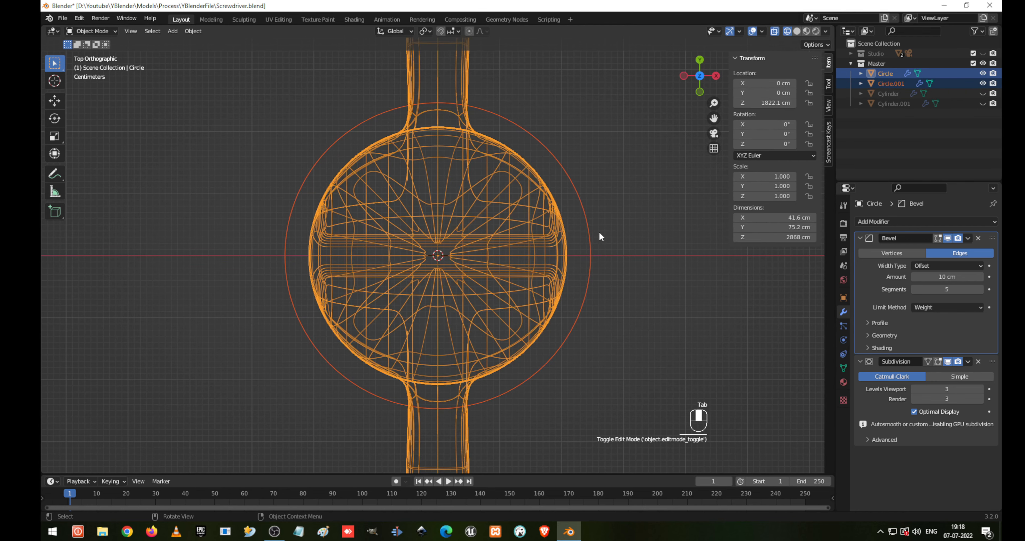
click(583, 223)
key(Tab)
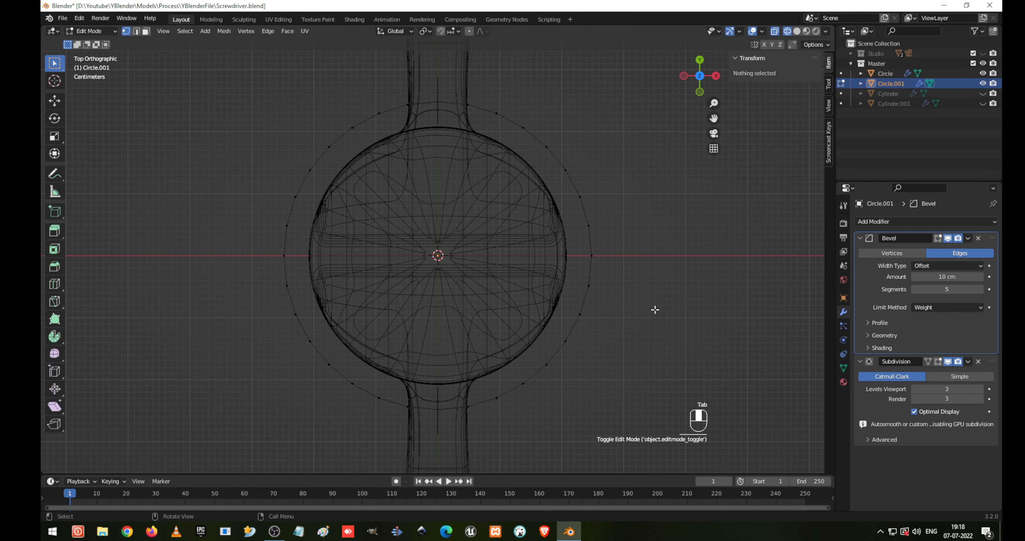
- Select the whole ring and extrude it about 844 cm upward along Z around the shaft
key(a)
scroll(651, 310, down, 6)
key(KP_1)
scroll(656, 322, down, 10)
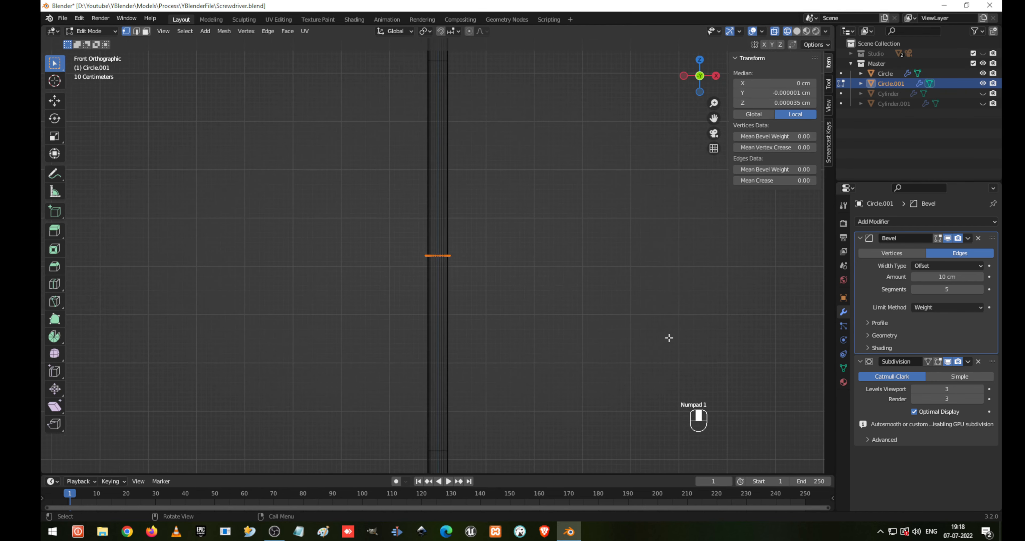
middle_drag(624, 330, 532, 275)
scroll(532, 276, up, 4)
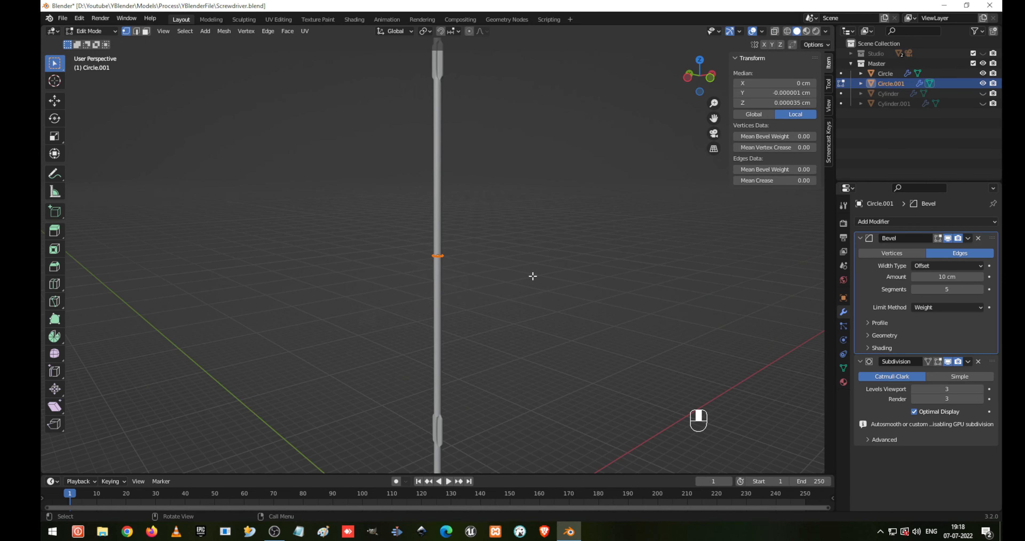
key(e)
key(z)
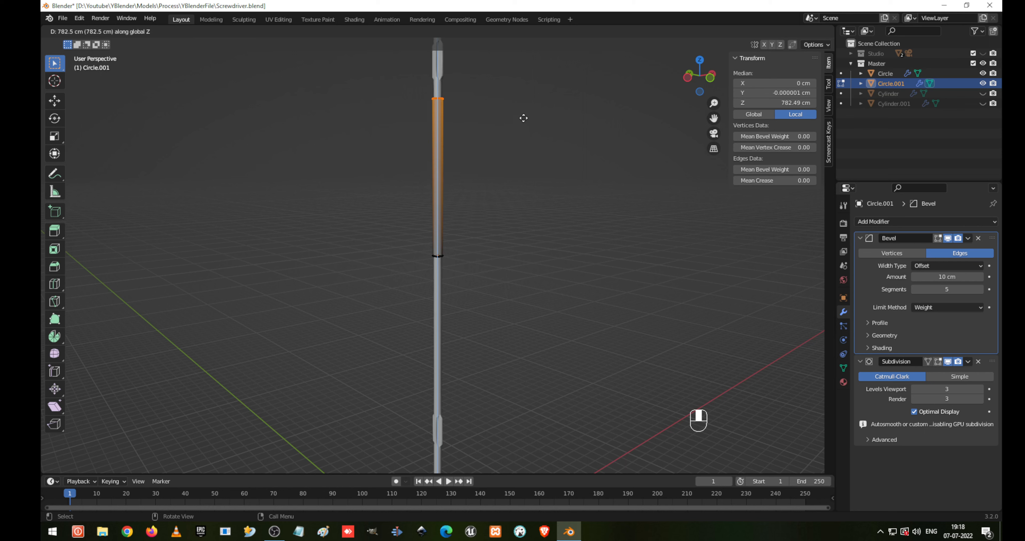
click(533, 105)
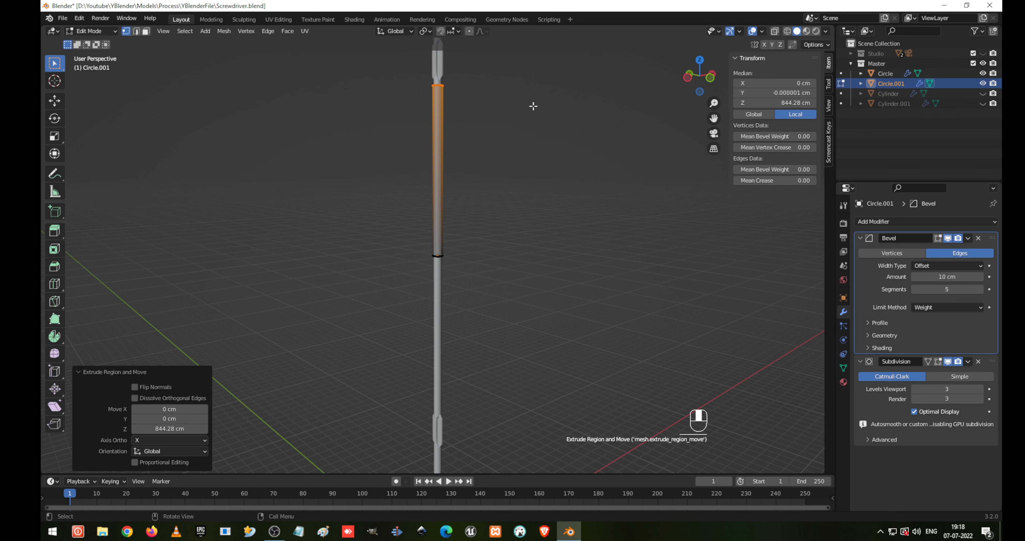
- Box-select the sleeve's original middle ring and extrude it about 852 cm downward along Z
drag(382, 225, 514, 269)
key(e)
key(z)
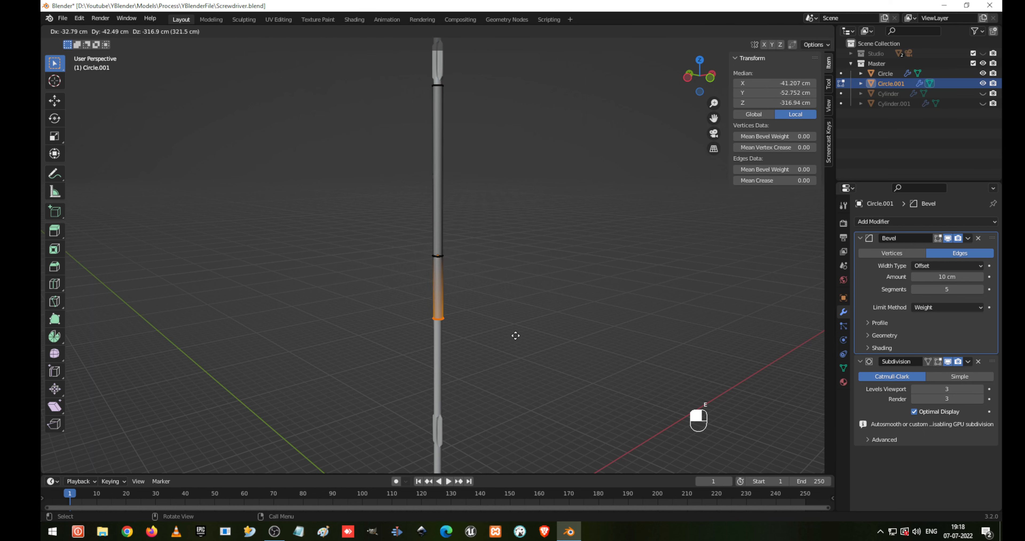
click(518, 425)
shift+middle_drag(447, 388, 441, 254)
scroll(469, 262, up, 3)
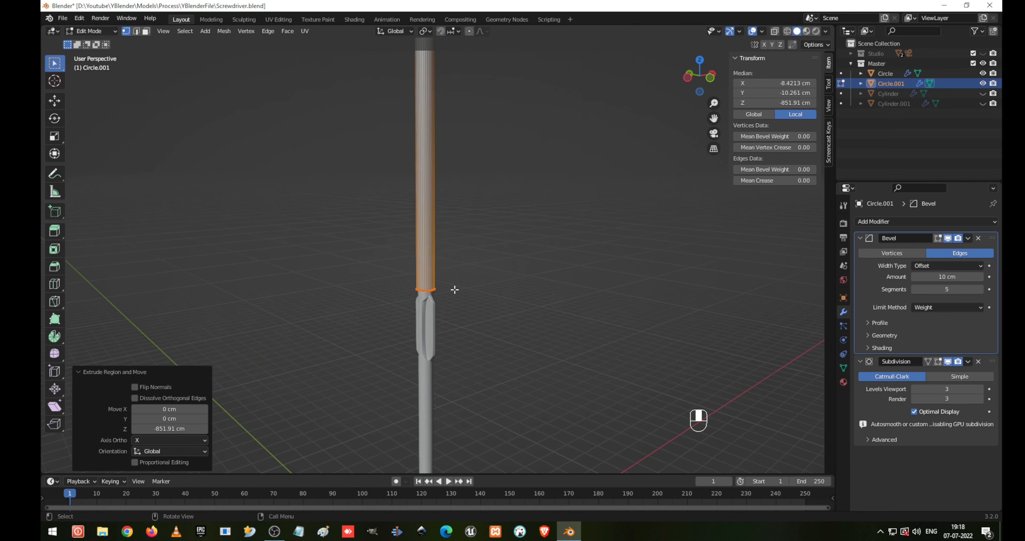
middle_drag(452, 290, 467, 324)
- Return to Object Mode and remove the Subdivision and Bevel modifiers from the sleeve
key(Tab)
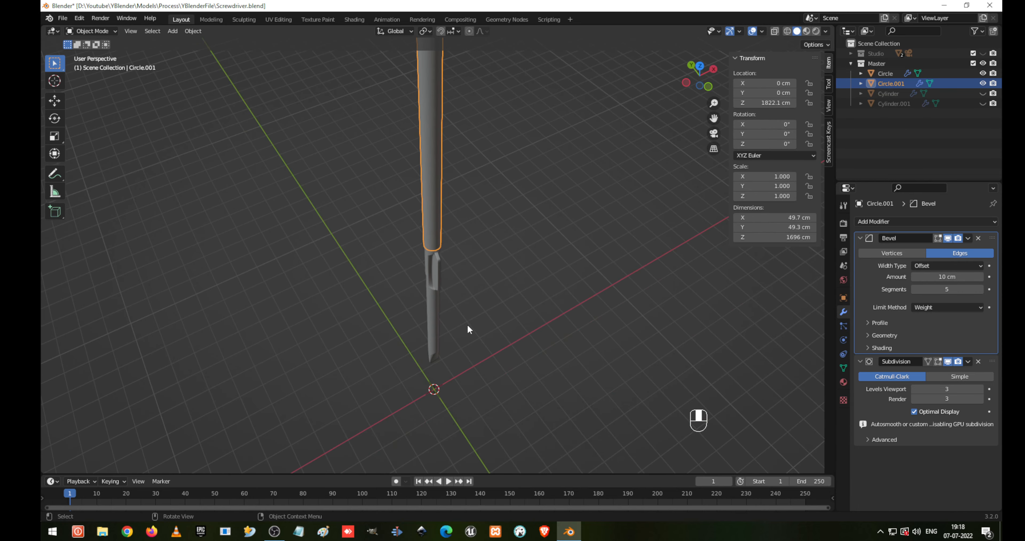
drag(942, 289, 947, 289)
click(978, 361)
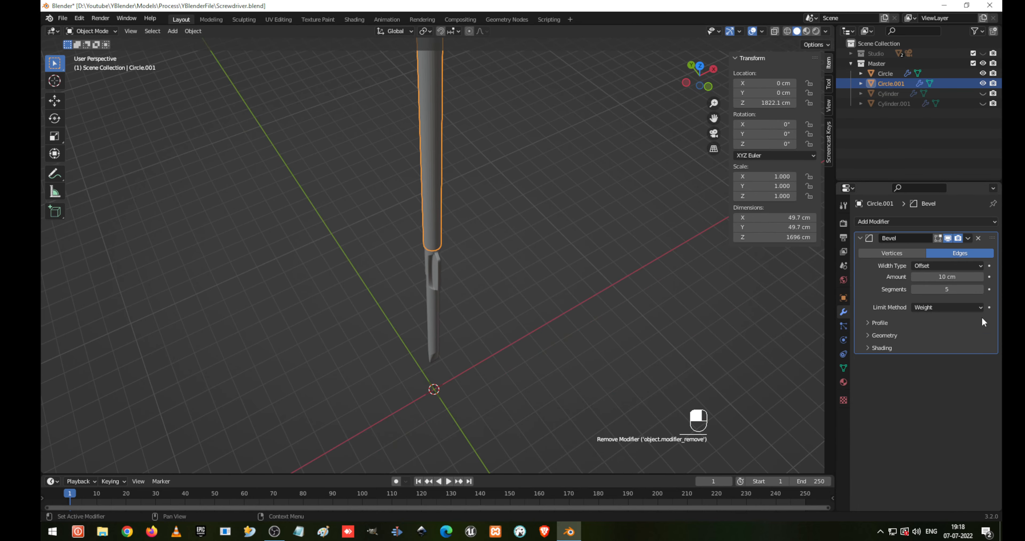
click(978, 237)
- Shade the sleeve smooth and check its Auto Smooth normals setting
scroll(444, 153, up, 5)
shift+middle_drag(461, 269, 433, 395)
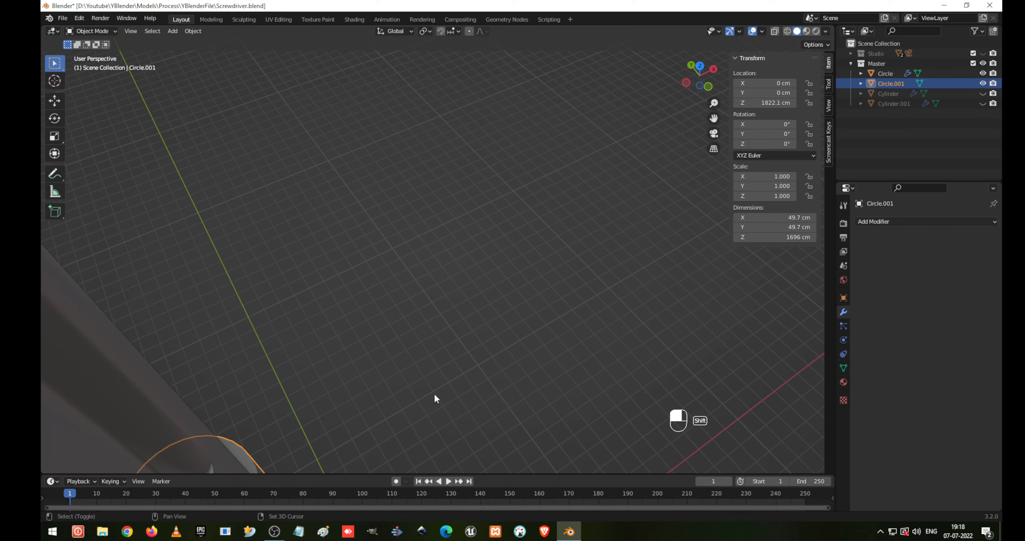
shift+middle_drag(358, 422, 358, 347)
right_click(334, 257)
click(333, 257)
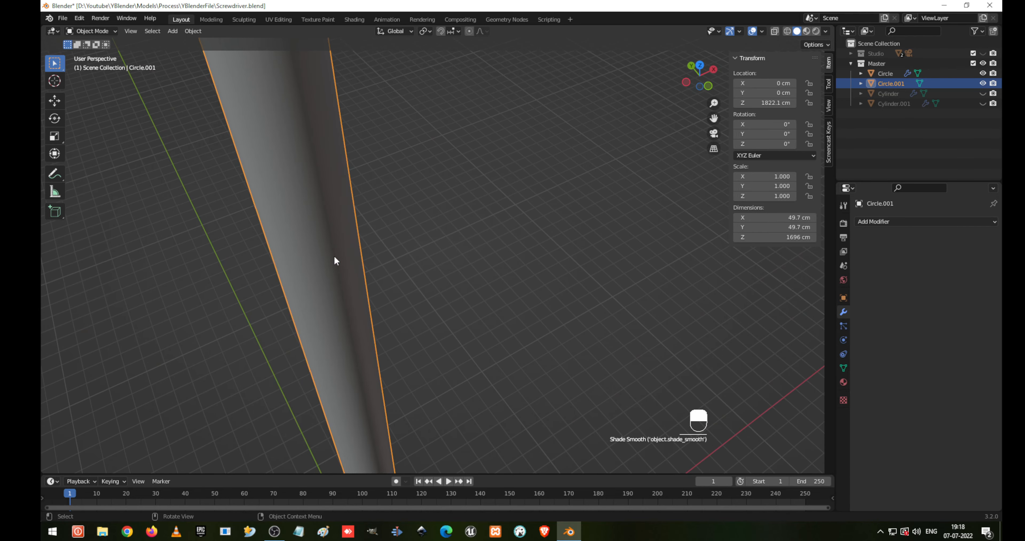
shift+middle_drag(334, 257, 350, 277)
scroll(353, 293, down, 6)
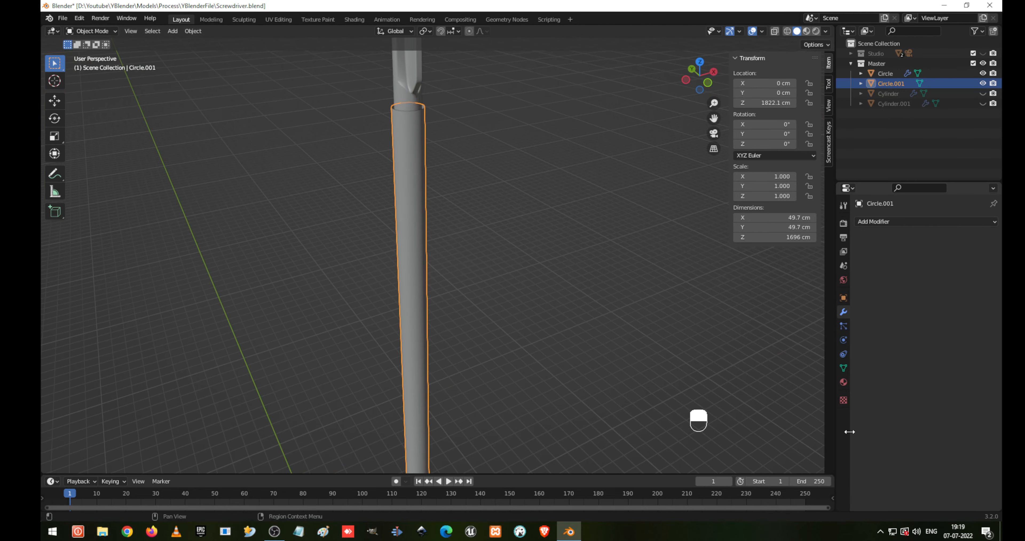
click(843, 368)
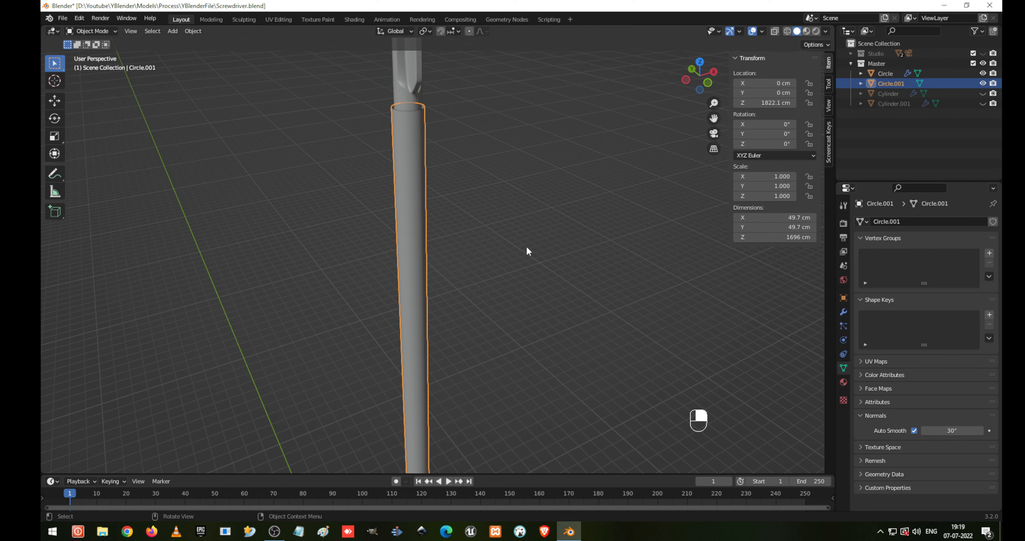
middle_drag(514, 187, 506, 203)
- Try a Solidify modifier on the sleeve with Even Thickness and a thickness of -2 cm, and remove it
click(843, 312)
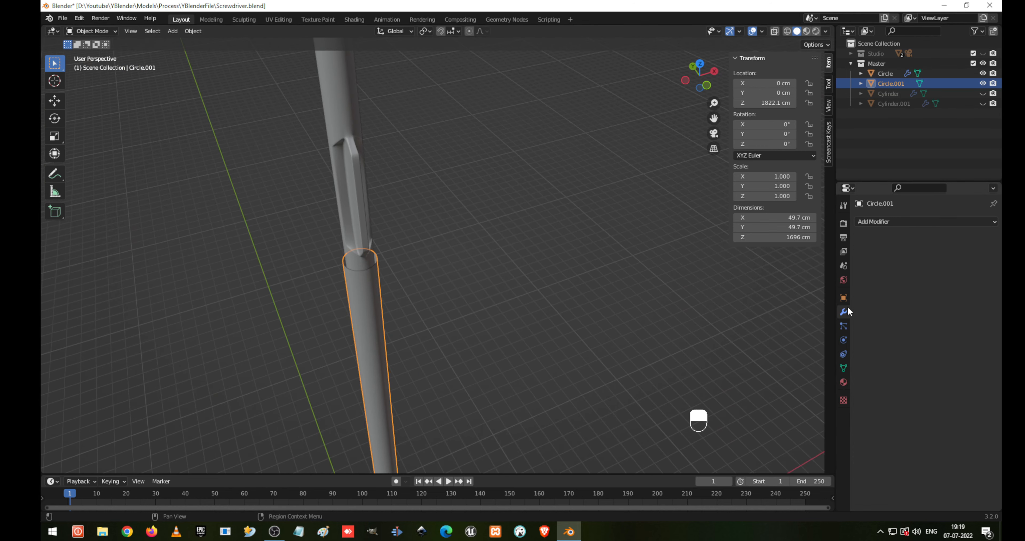
click(900, 221)
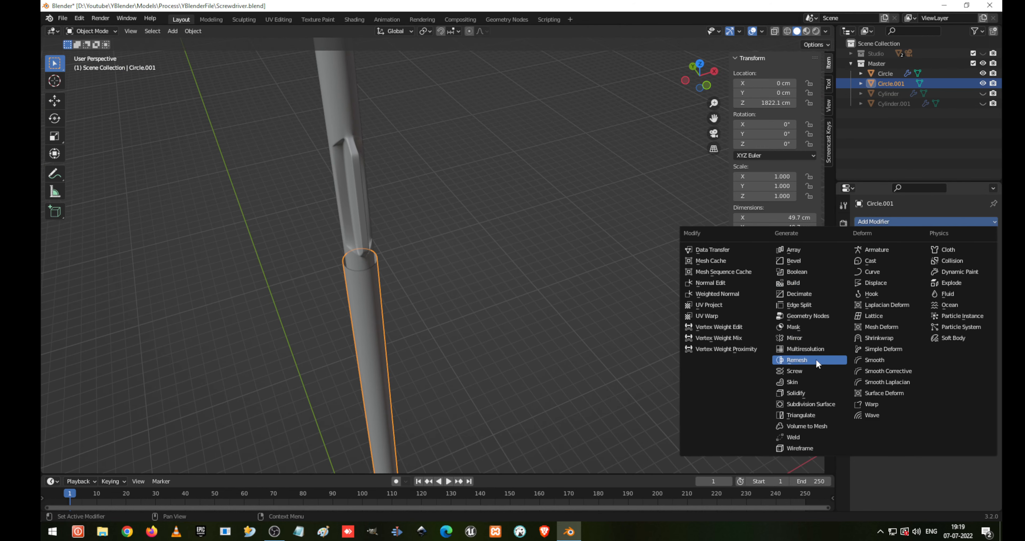
click(808, 392)
shift+middle_drag(676, 335, 496, 291)
scroll(502, 302, up, 4)
click(926, 290)
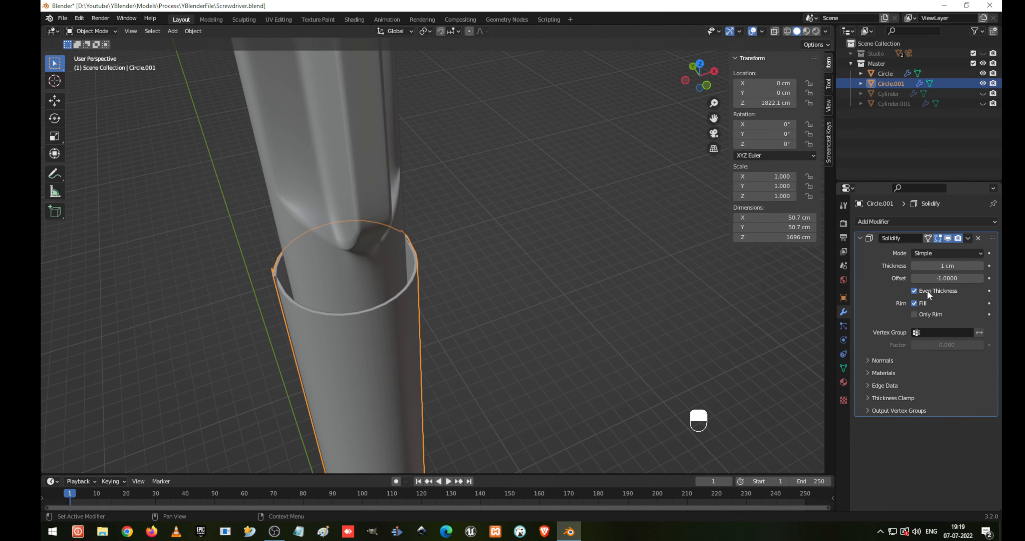
mouse_move(927, 265)
mouse_down()
mouse_move(955, 265)
mouse_move(927, 265)
mouse_up()
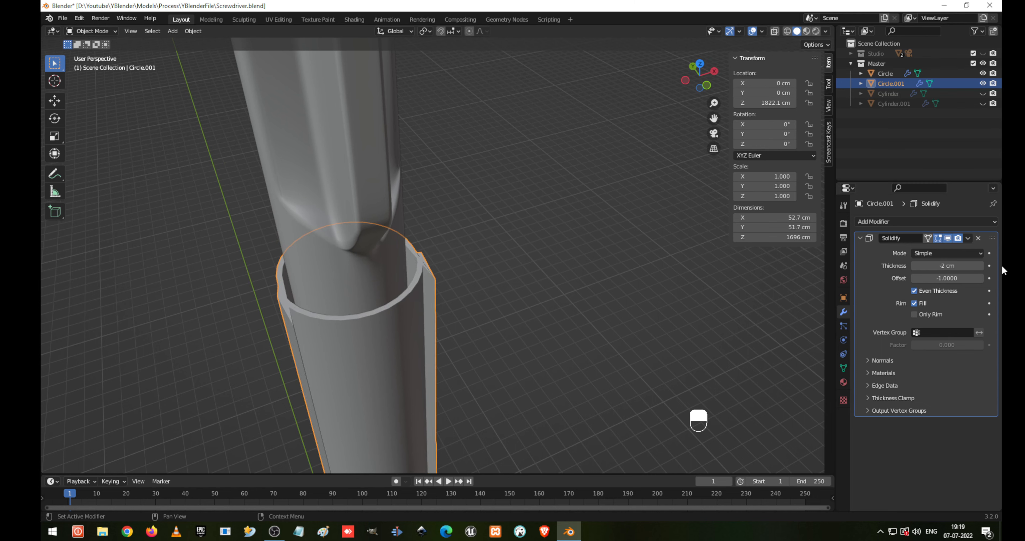
click(979, 238)
- Select all of the sleeve's vertices in Edit Mode, merge them by distance, and return to Object Mode
key(Tab)
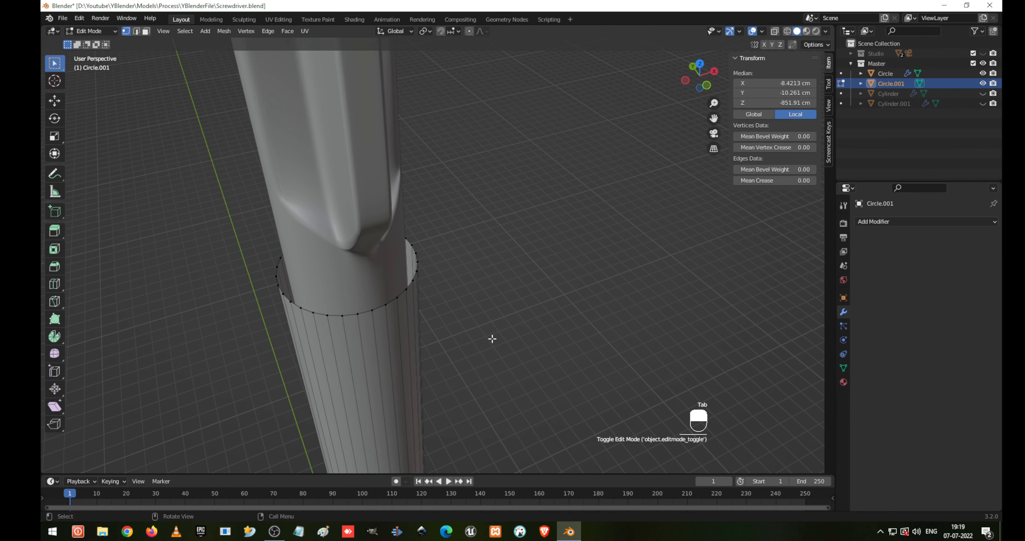
key(a)
middle_drag(492, 338, 476, 378)
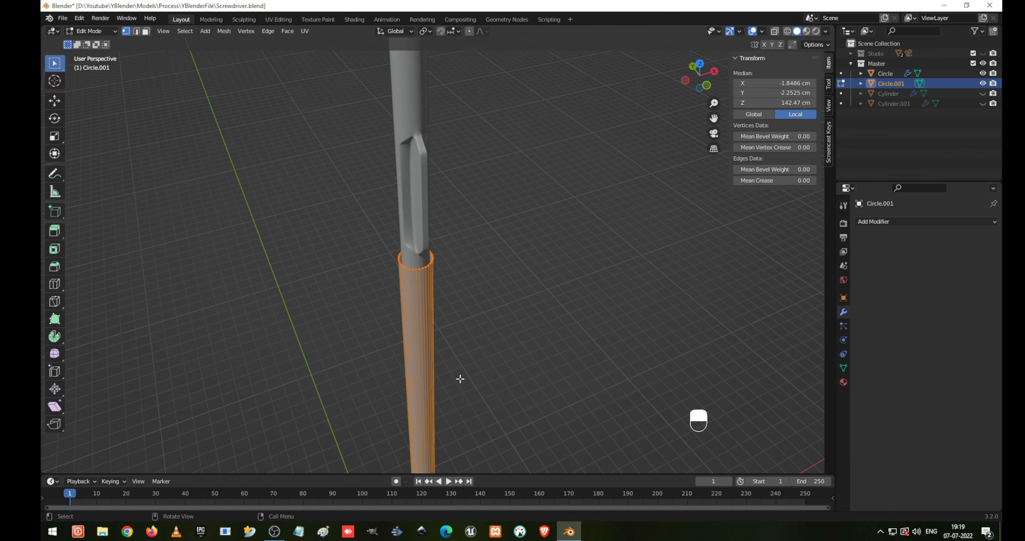
key(m)
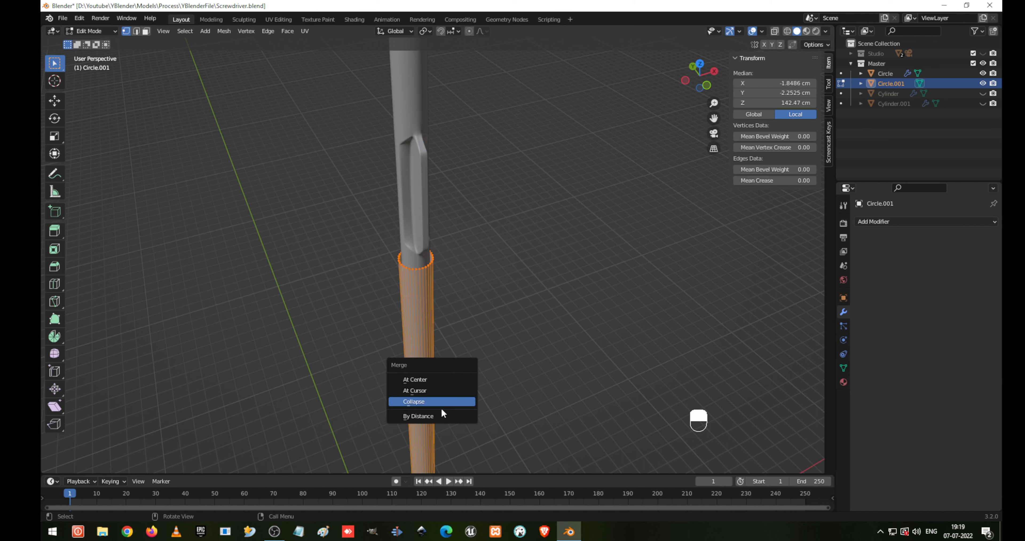
click(437, 415)
drag(203, 440, 231, 440)
key(Tab)
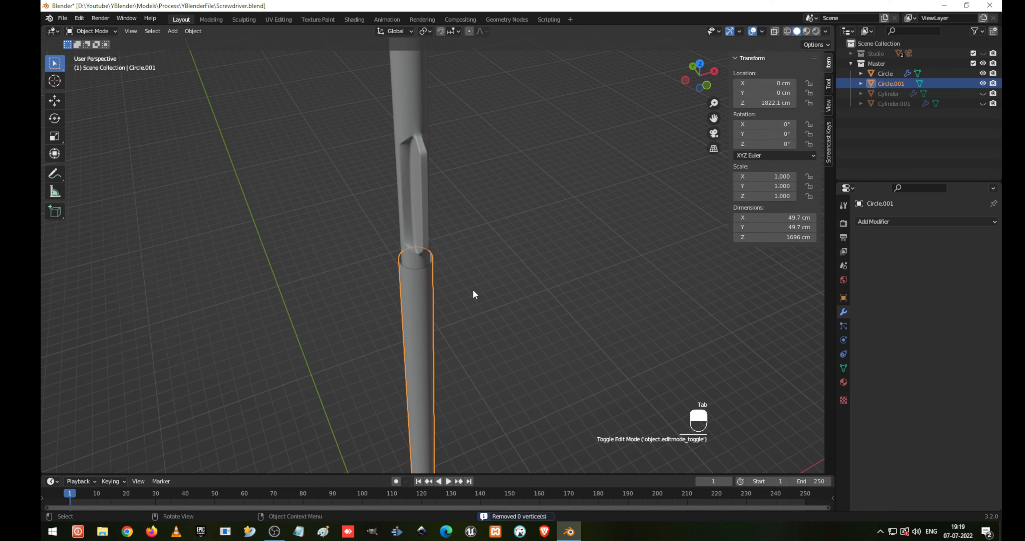
- Add a new Solidify modifier to the sleeve
scroll(466, 294, up, 5)
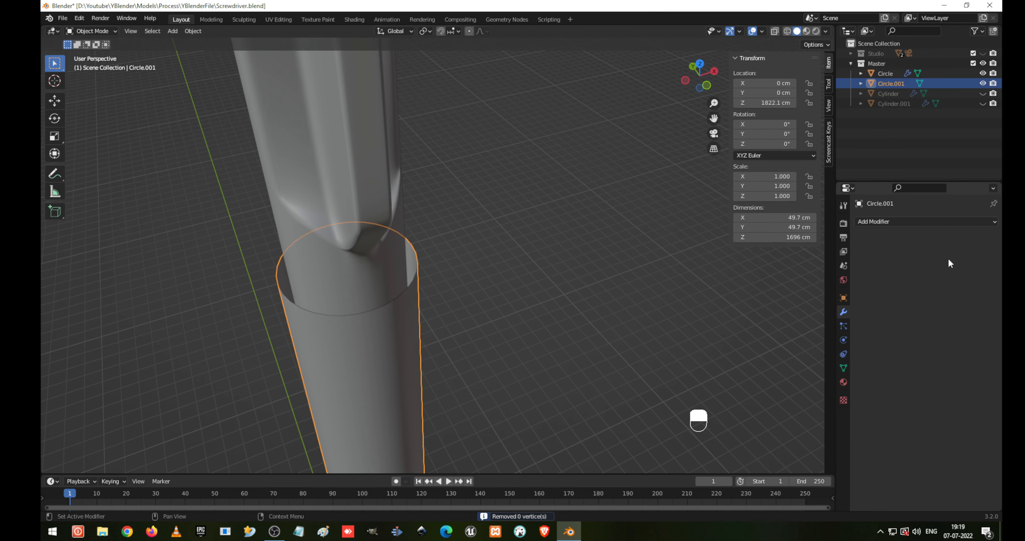
click(939, 222)
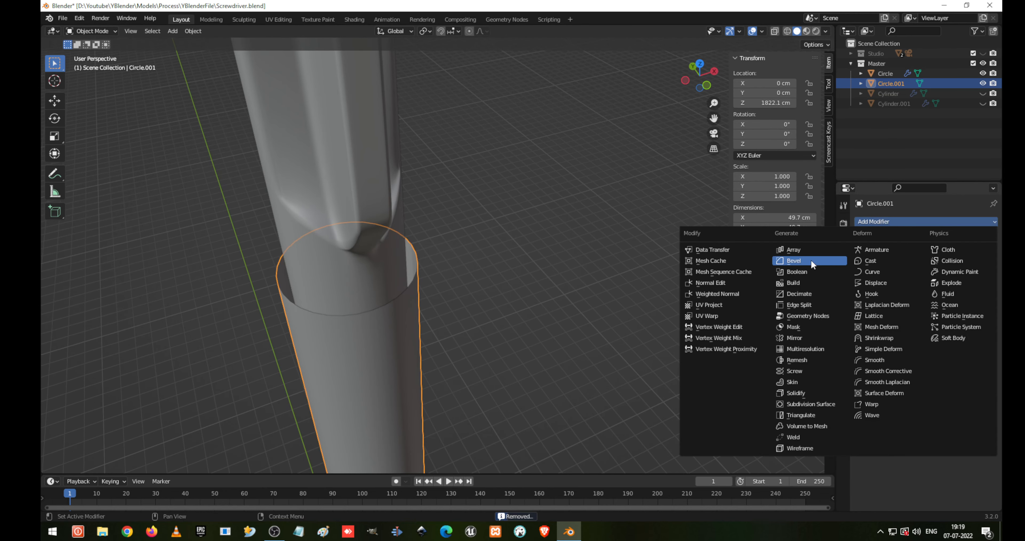
click(805, 394)
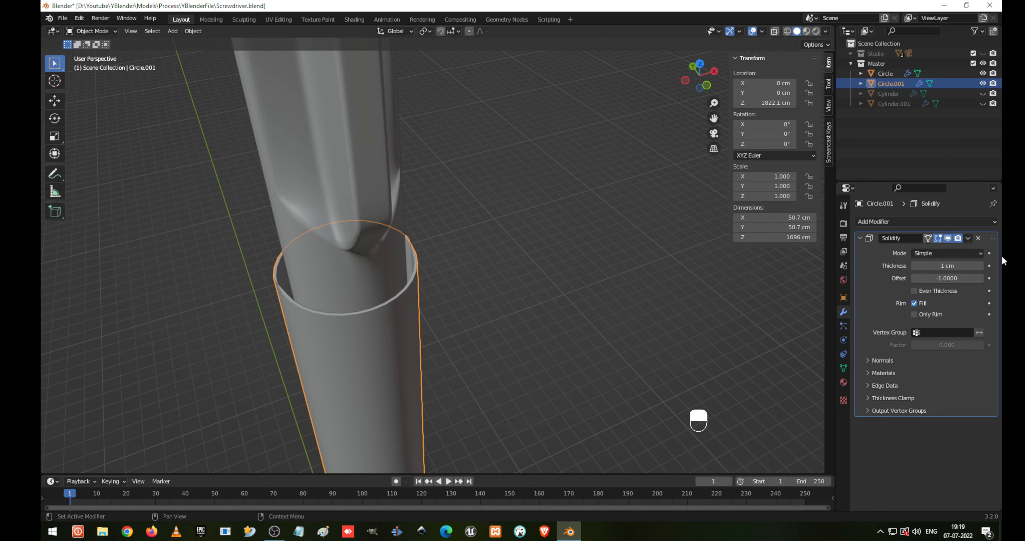
- Try a thickness of 3 cm with Even Thickness on the sleeve's Solidify modifier and inspect the rim
click(981, 266)
click(981, 265)
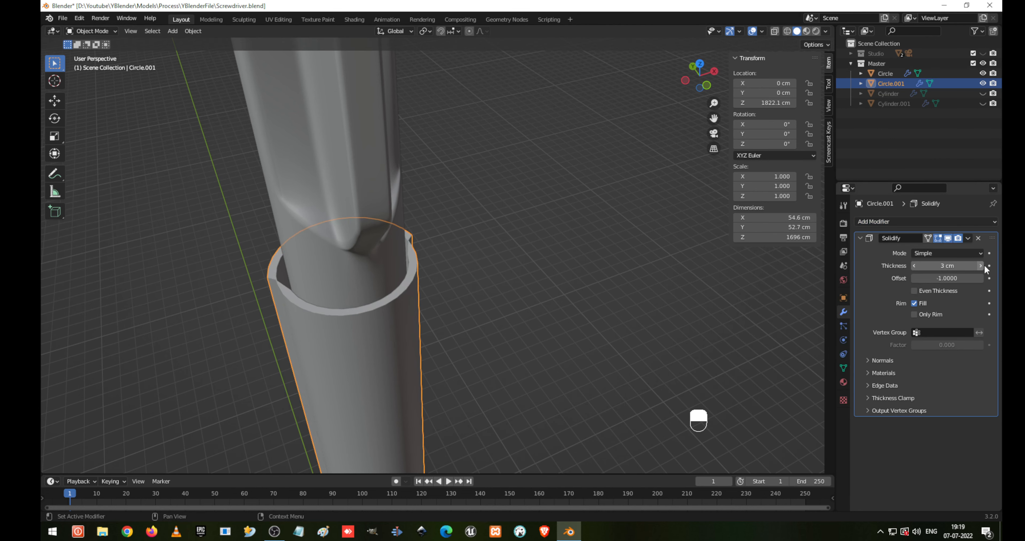
click(914, 291)
mouse_move(495, 283)
middle_down()
mouse_move(518, 274)
mouse_move(496, 275)
mouse_move(503, 286)
middle_up()
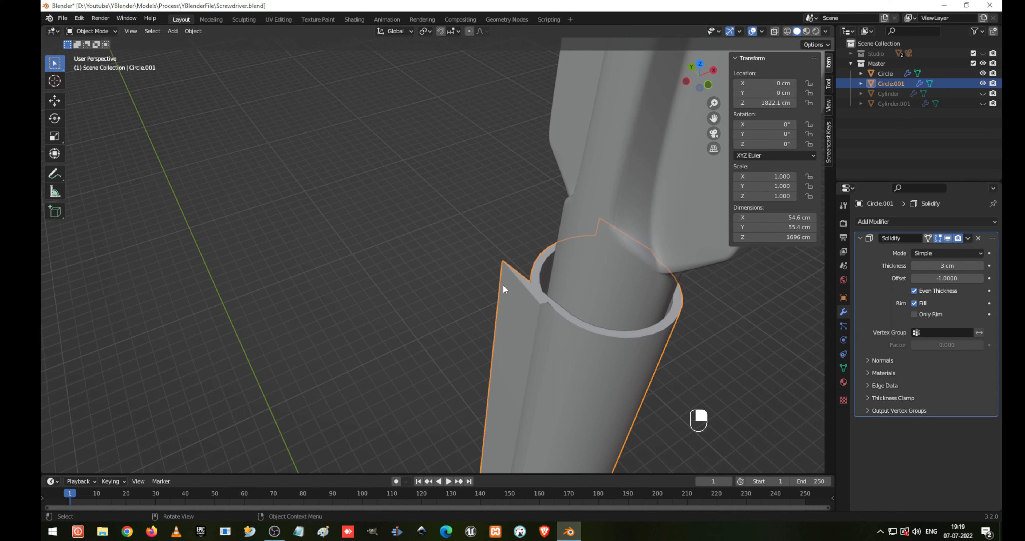
scroll(576, 311, down, 8)
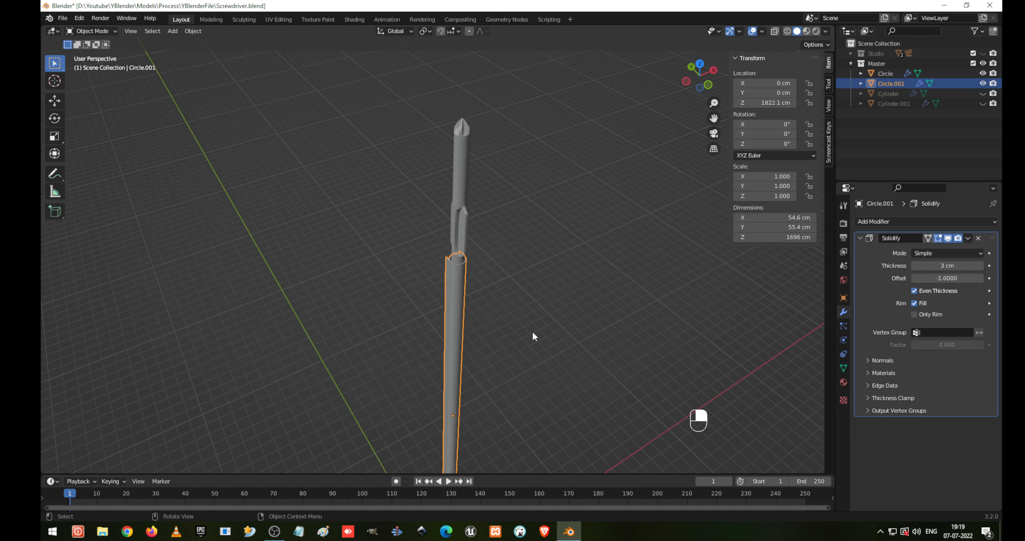
middle_drag(533, 331, 417, 238)
- Undo the sleeve's Solidify, merge and shading edits back to the state with its Bevel and Subdivision modifiers
key(ctrl+z)
key(ctrl+z)
key(ctrl+z)
key(ctrl+z)
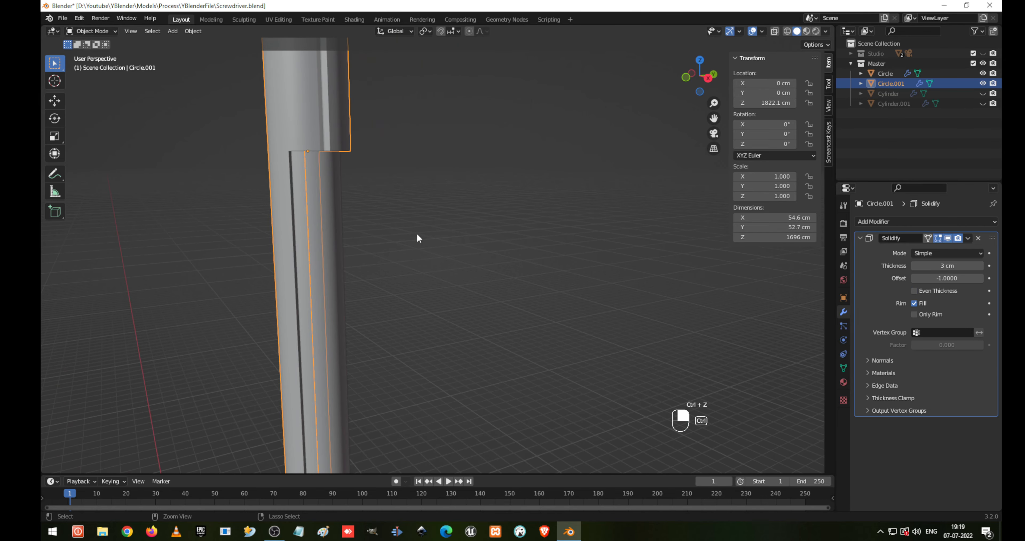
key(ctrl+z)
key(ctrl+z)
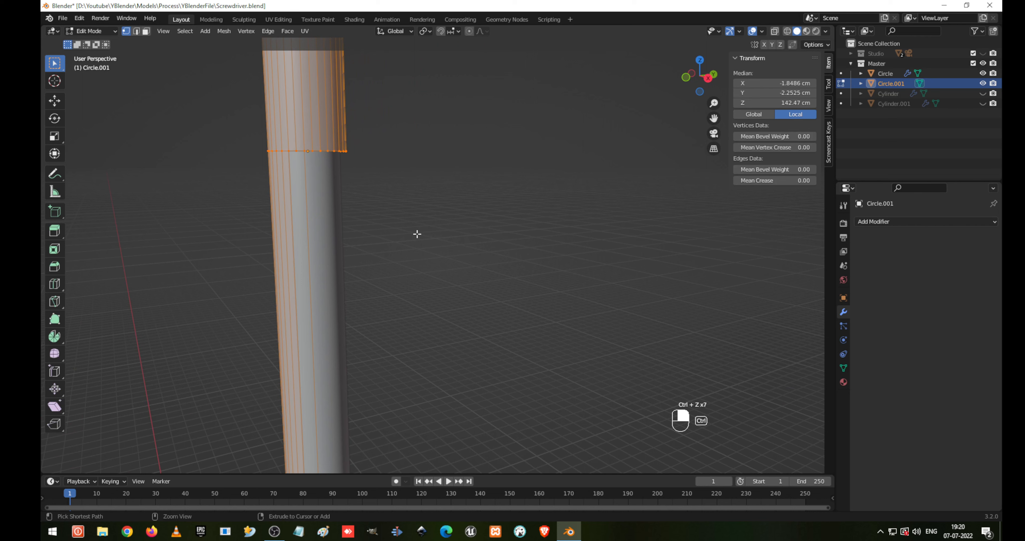
key(ctrl+z)
key(ctrl+z)
key(ctrl+z)
key(ctrl+z)
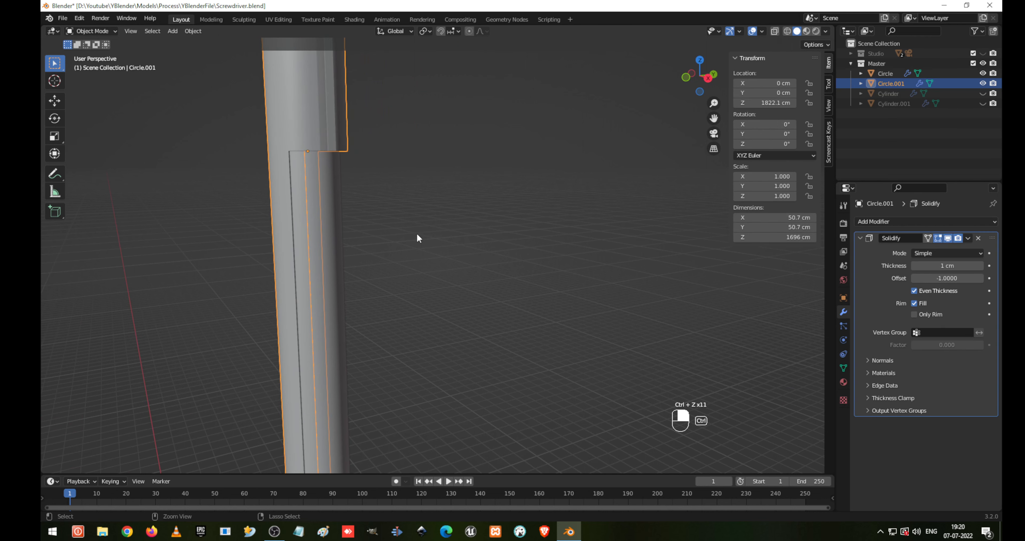
key(ctrl+z)
key(ctrl+z)
key(ctrl+z)
key(ctrl+z)
key(ctrl+z)
key(ctrl+z)
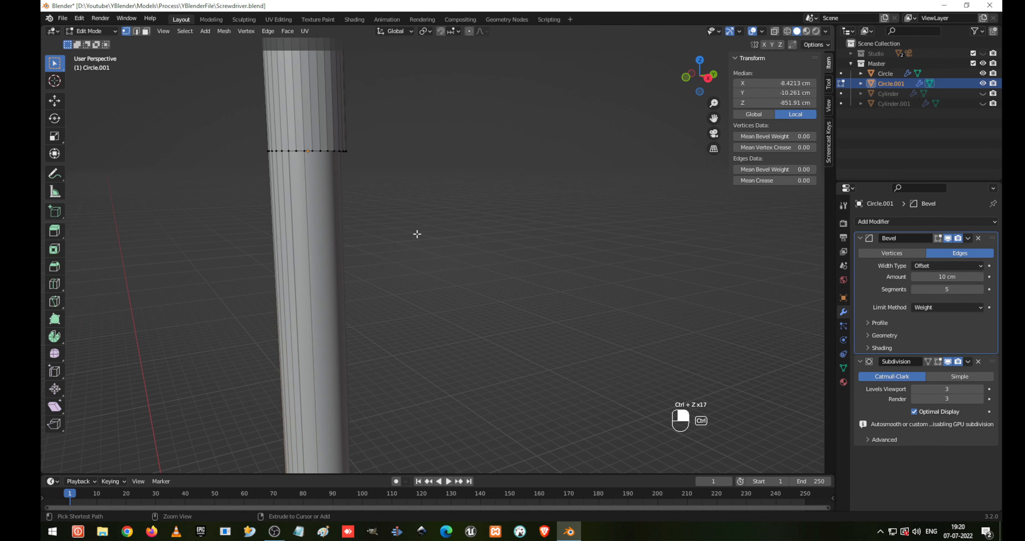
- Undo the sleeve's extrusion back to the single ring of vertices around the shaft's middle
scroll(381, 247, down, 5)
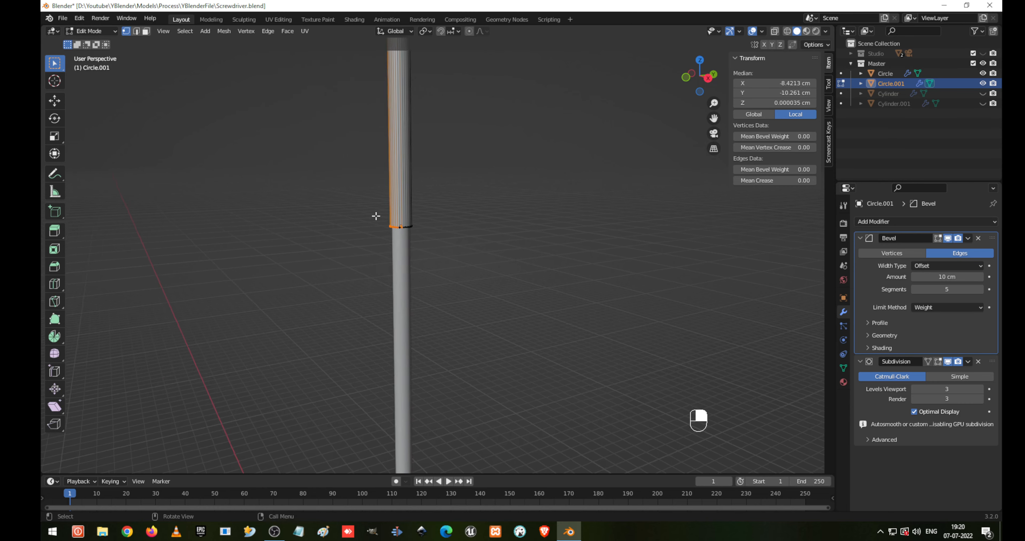
middle_drag(407, 119, 543, 184)
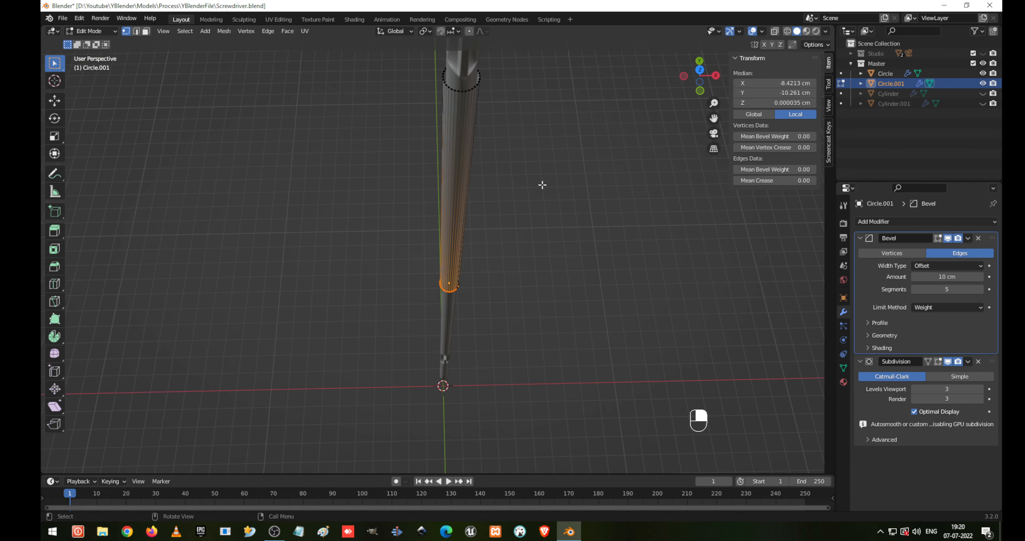
key(ctrl+z)
key(ctrl+z)
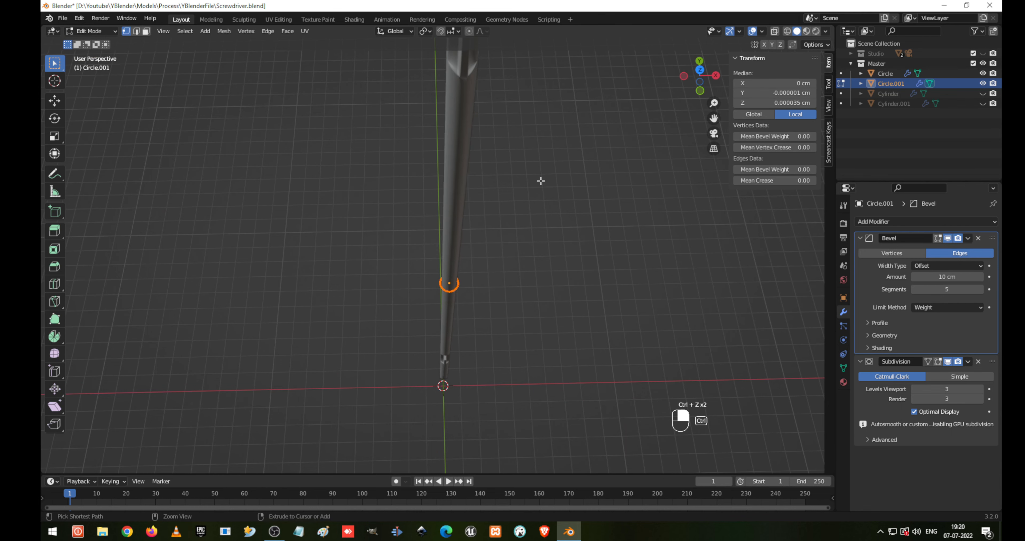
key(ctrl+z)
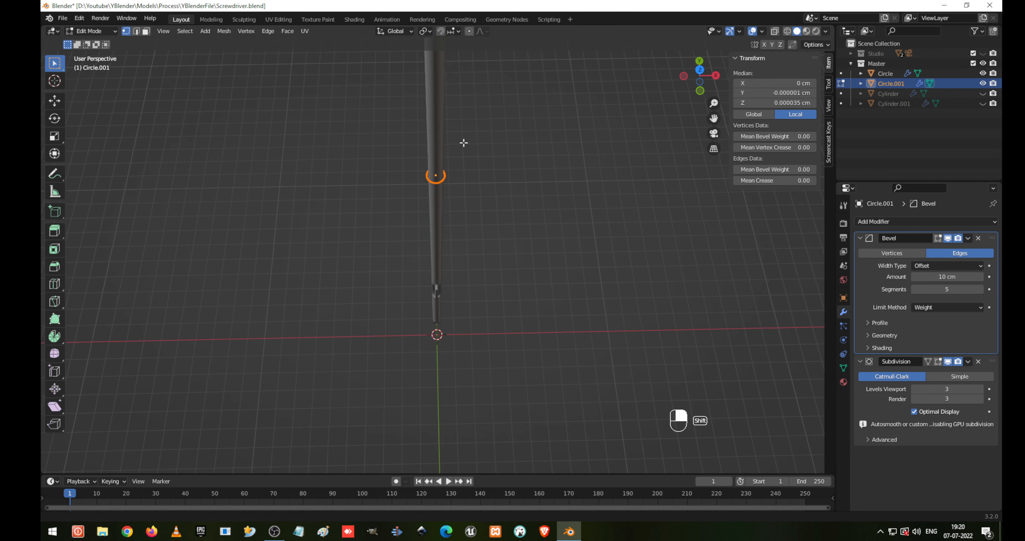
scroll(457, 159, up, 6)
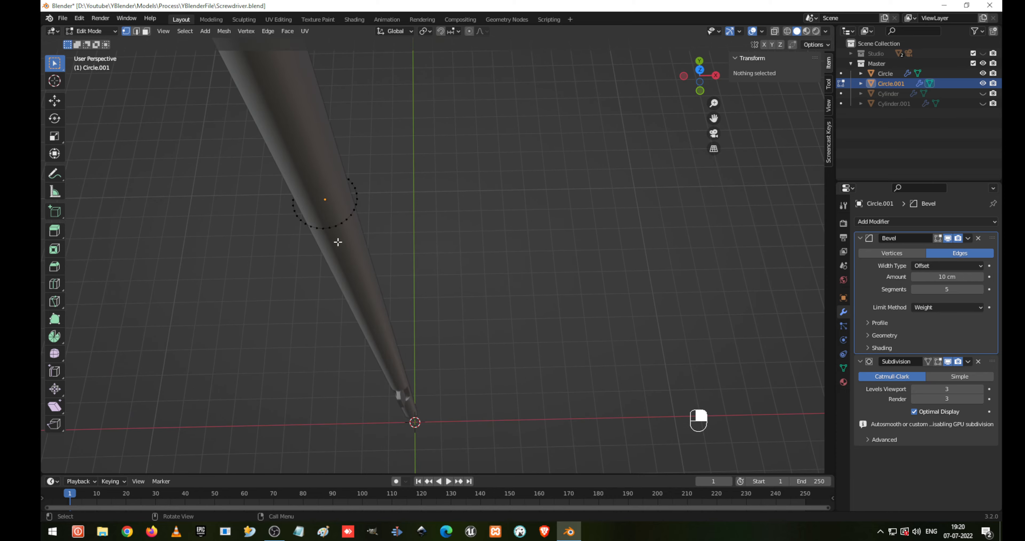
- Select all of the ring's vertices and extrude them about 853 cm upward along Z in front view
click(355, 228)
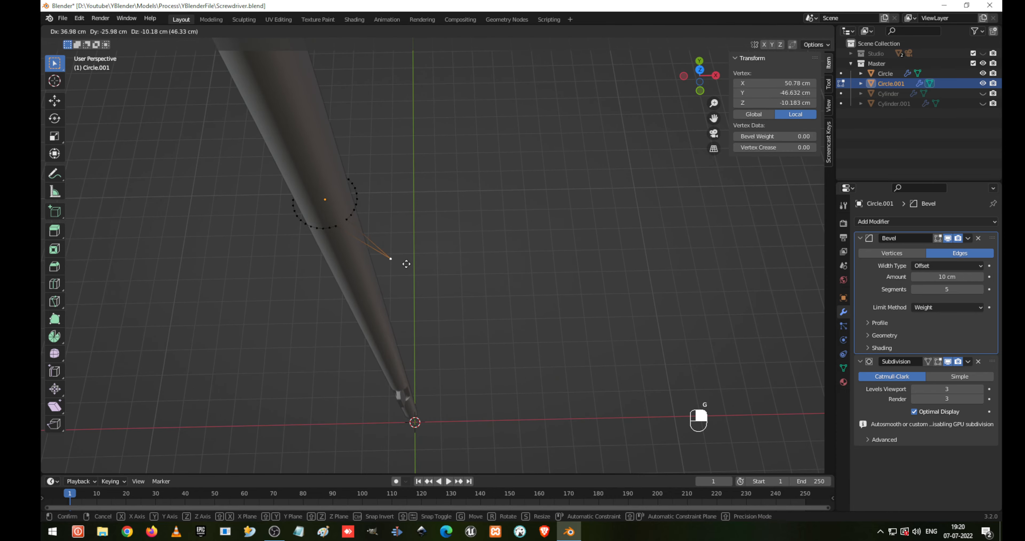
key(a)
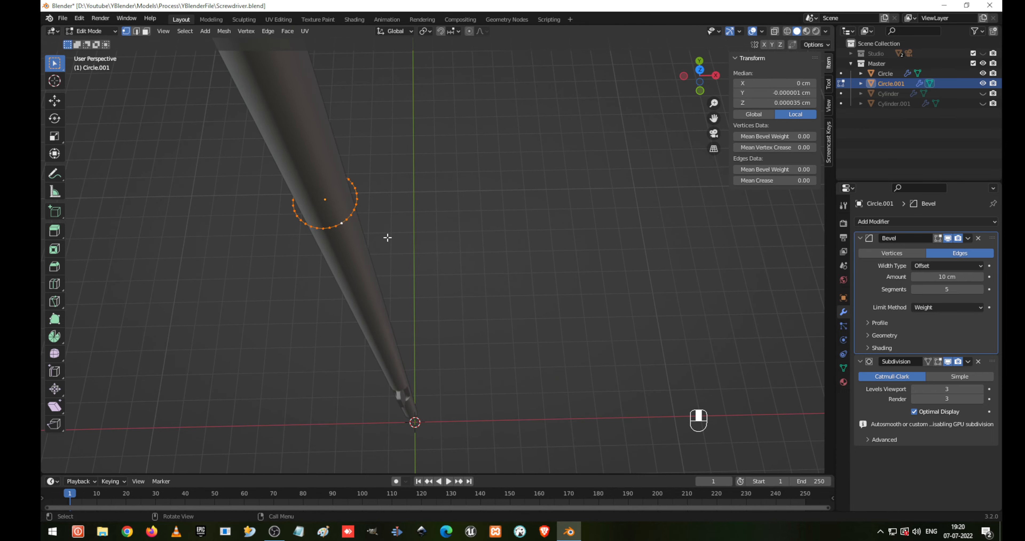
middle_drag(387, 237, 469, 208)
key(KP_1)
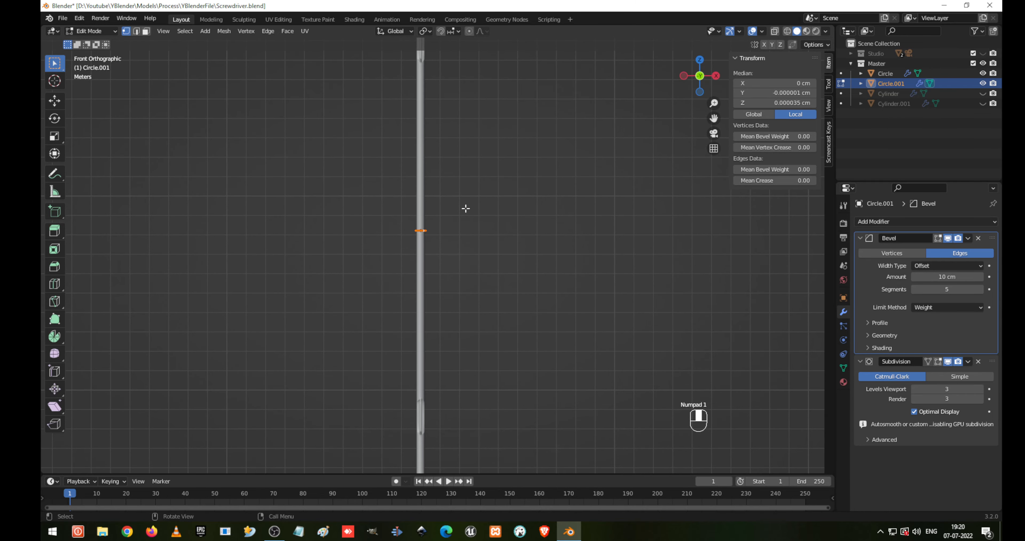
scroll(458, 195, down, 4)
scroll(458, 187, up, 3)
shift+middle_drag(475, 128, 440, 202)
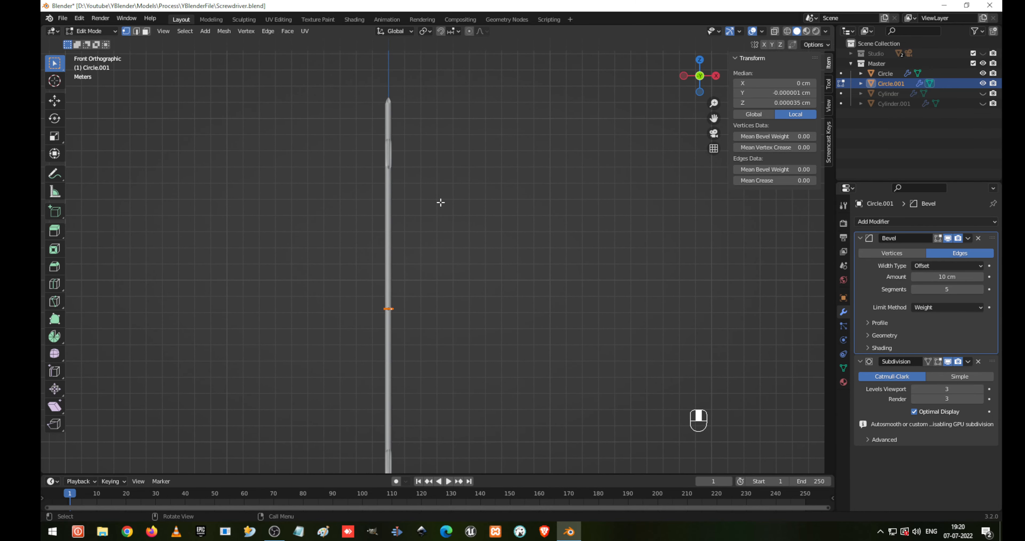
key(e)
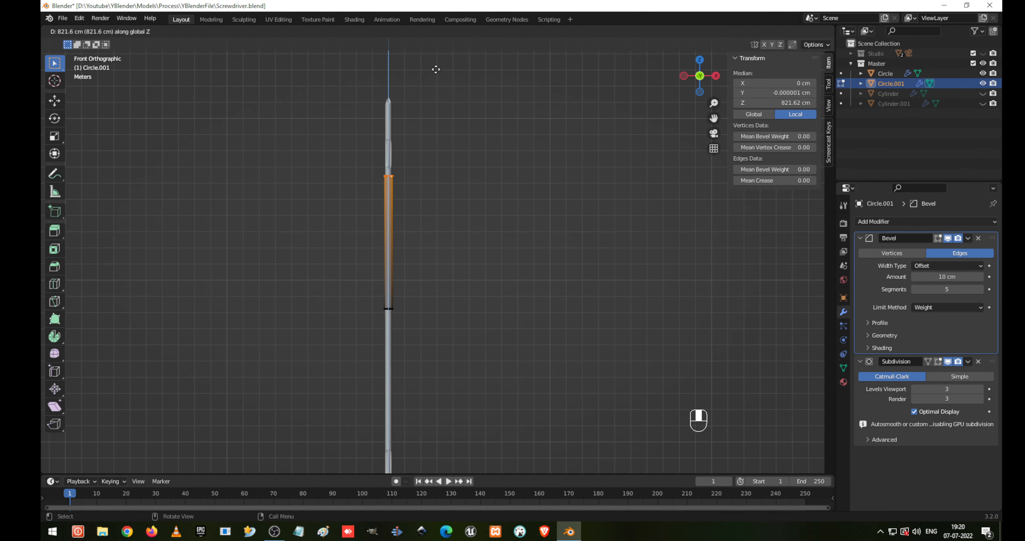
click(436, 64)
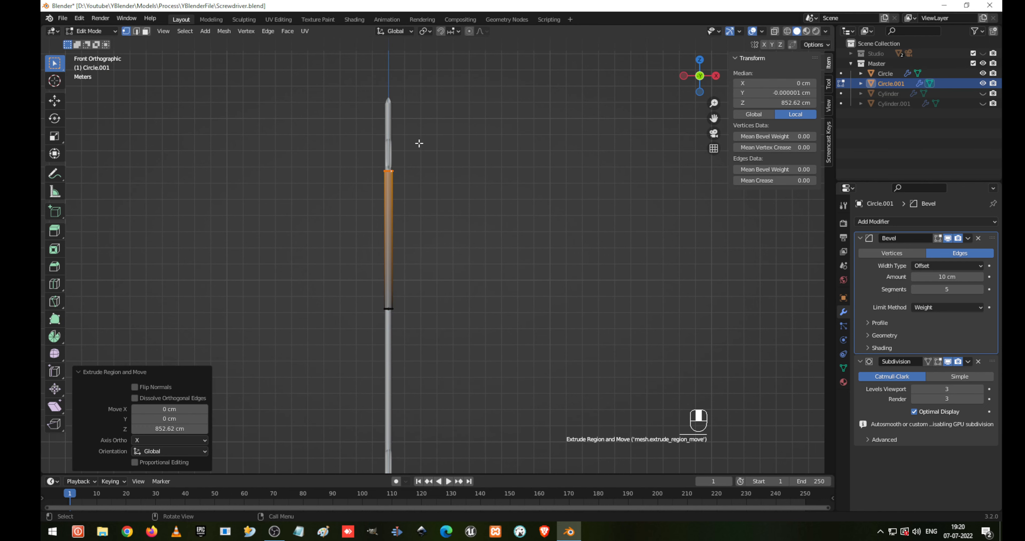
- Move the sleeve's lower ring of vertices about 846 cm down along Z and return to Object Mode
shift+middle_drag(397, 261, 448, 140)
key(shift+z)
drag(363, 147, 536, 226)
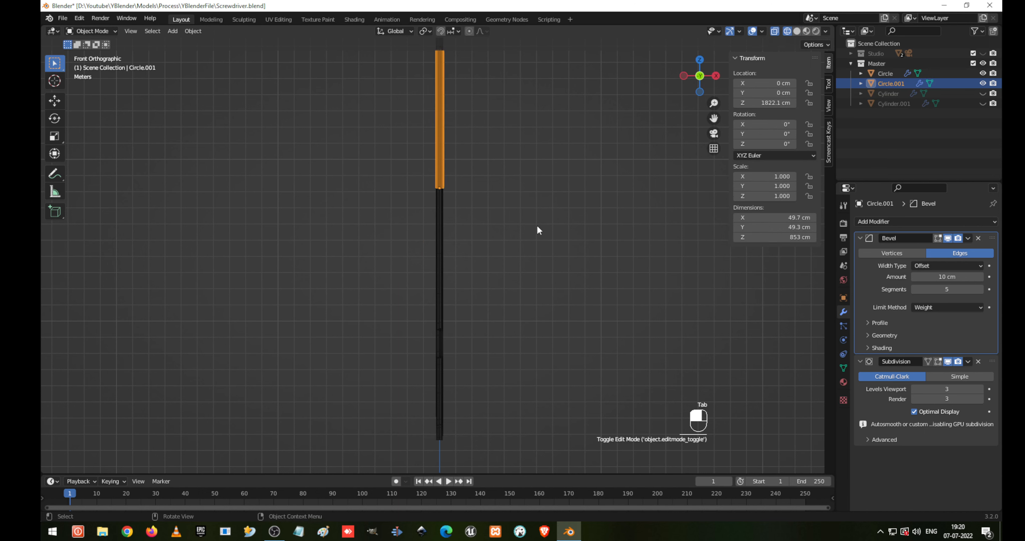
key(shift+z)
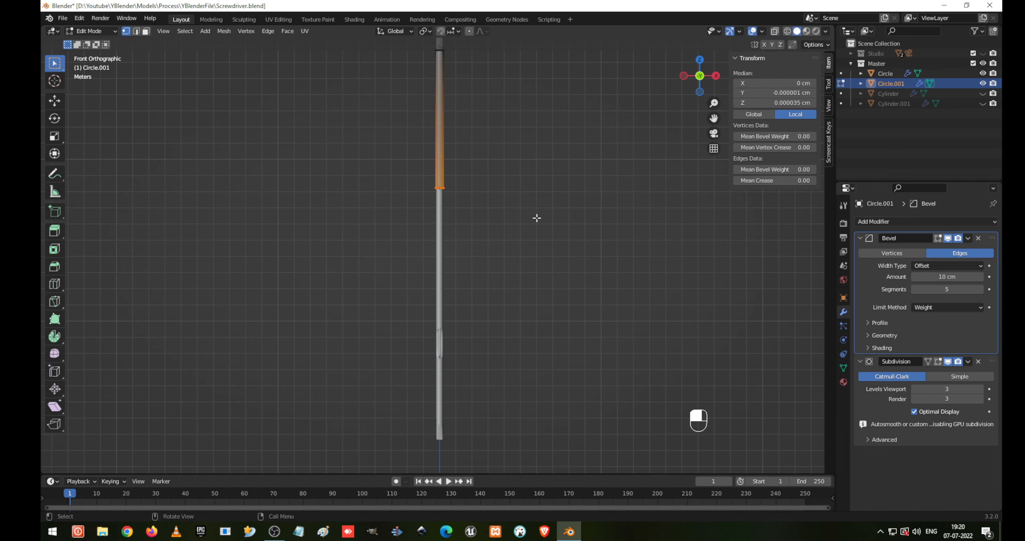
key(g)
key(z)
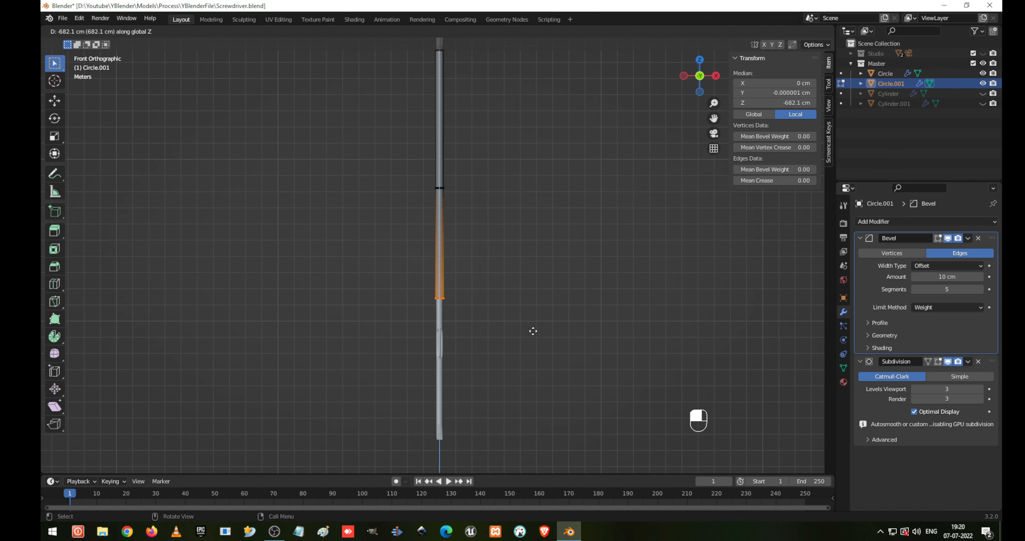
click(537, 354)
key(Tab)
- Remove the Bevel and Subdivision modifiers from the sleeve and shade it smooth
scroll(450, 181, up, 5)
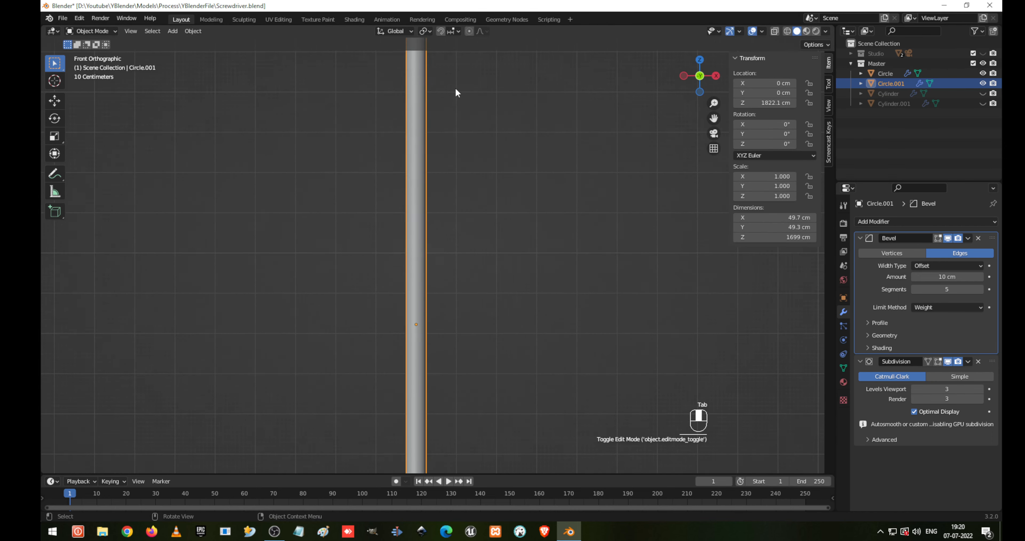
middle_drag(455, 92, 437, 238)
scroll(389, 222, up, 3)
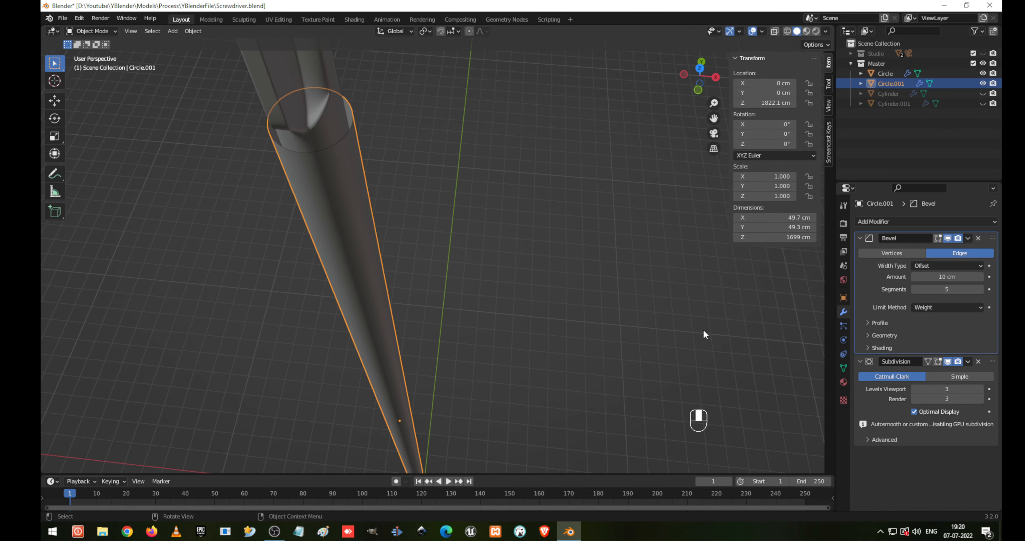
click(978, 239)
click(978, 239)
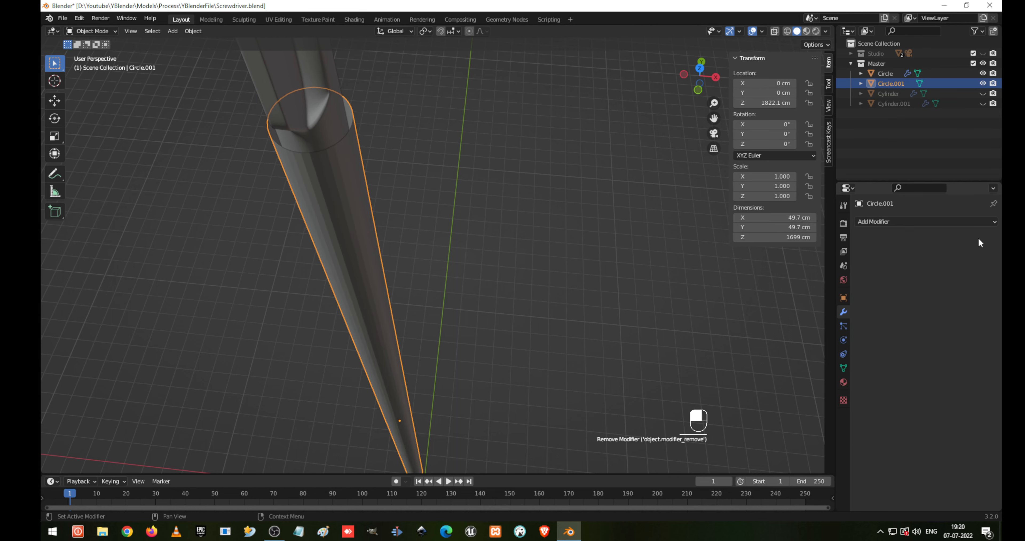
right_click(353, 156)
click(354, 158)
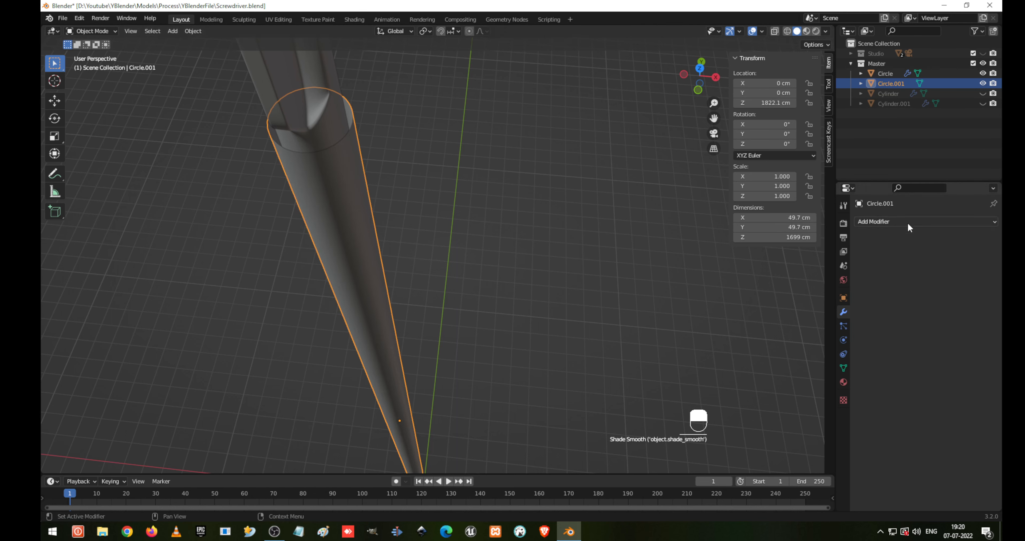
- Try a Solidify modifier on the sleeve with Even Thickness and a thickness of 3 cm, and inspect the rim
click(932, 225)
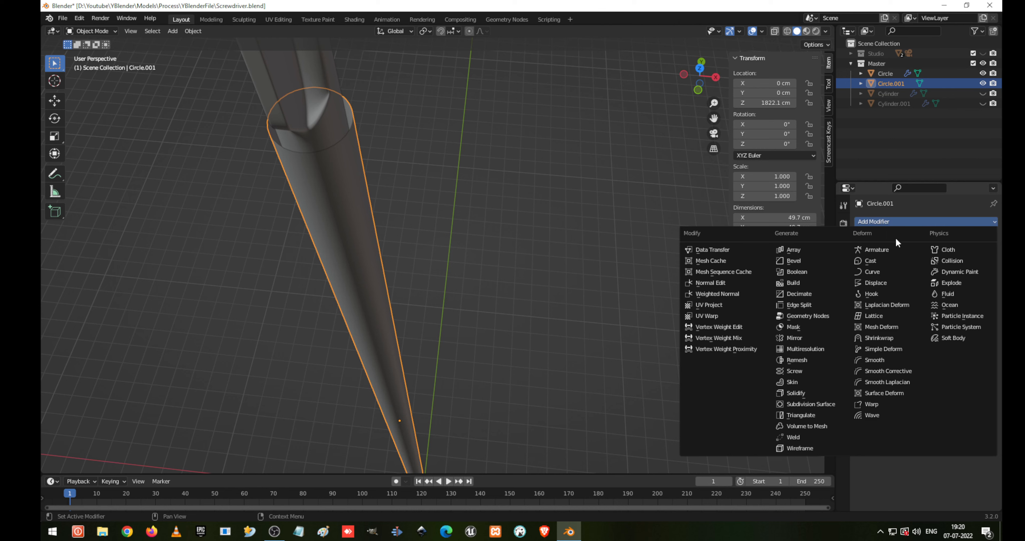
click(795, 391)
middle_drag(365, 154, 396, 210)
click(937, 291)
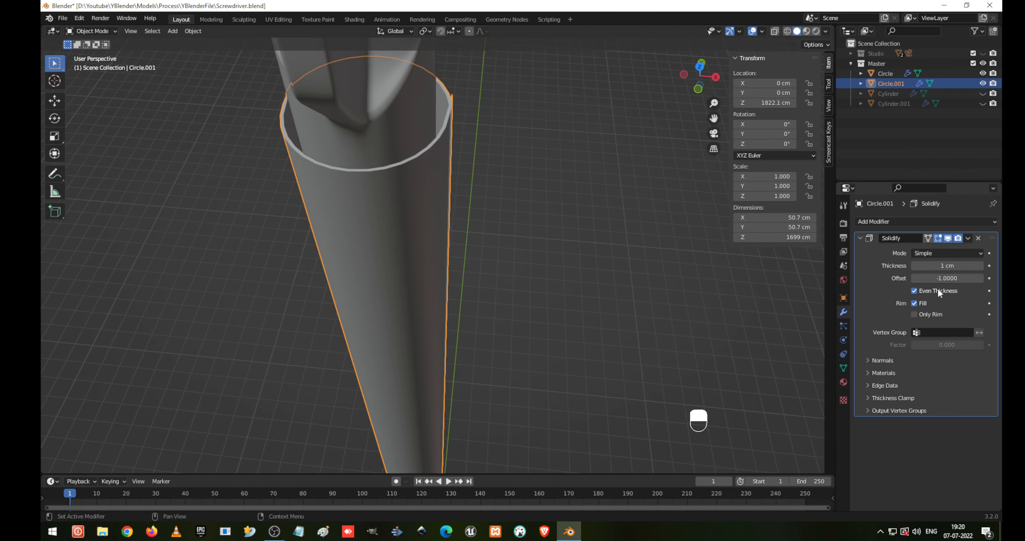
click(981, 265)
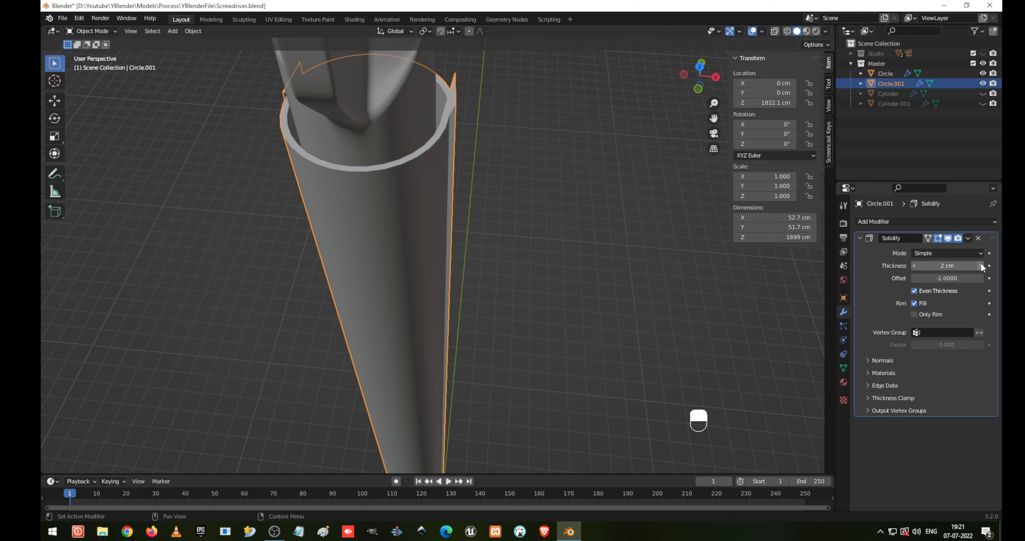
click(980, 265)
scroll(542, 231, up, 3)
shift+middle_drag(521, 237, 491, 240)
middle_drag(482, 273, 476, 274)
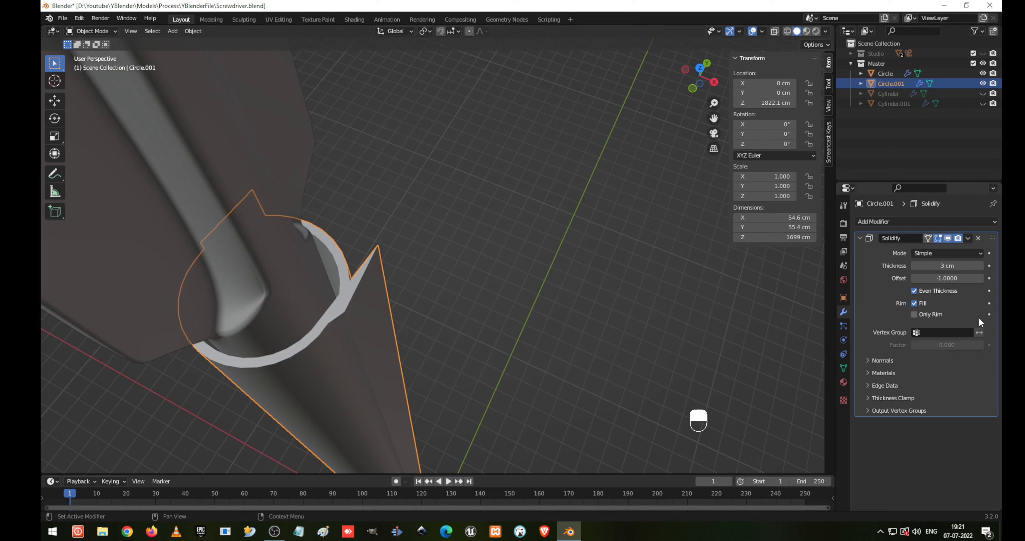
- Try the Only Rim option on and off, and remove the sleeve's Solidify modifier
click(933, 314)
click(932, 313)
click(976, 238)
- Check the sleeve's upper rim for overlapping vertices by test-moving several of them and cancelling each move, and return to Object Mode
key(Tab)
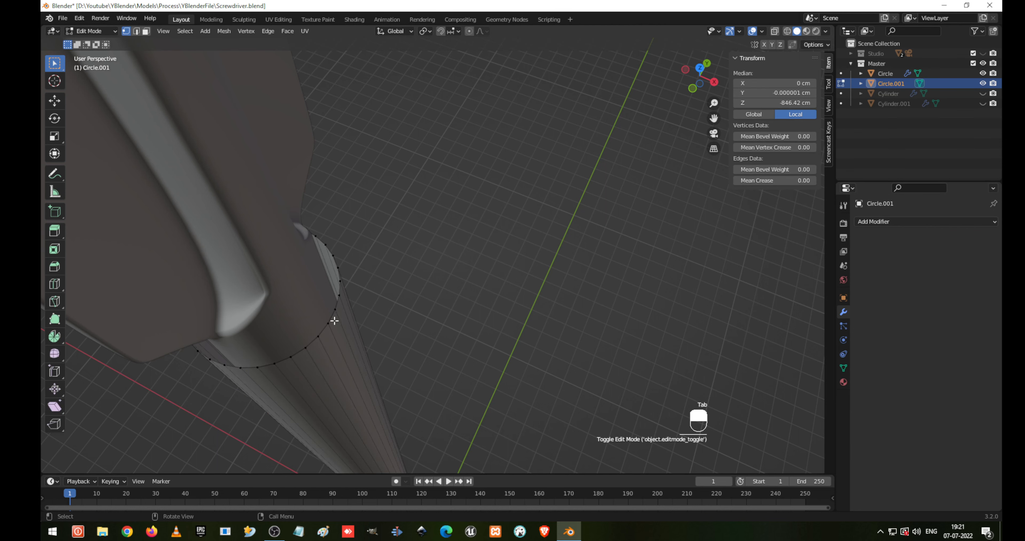
click(334, 321)
key(g)
right_click(442, 339)
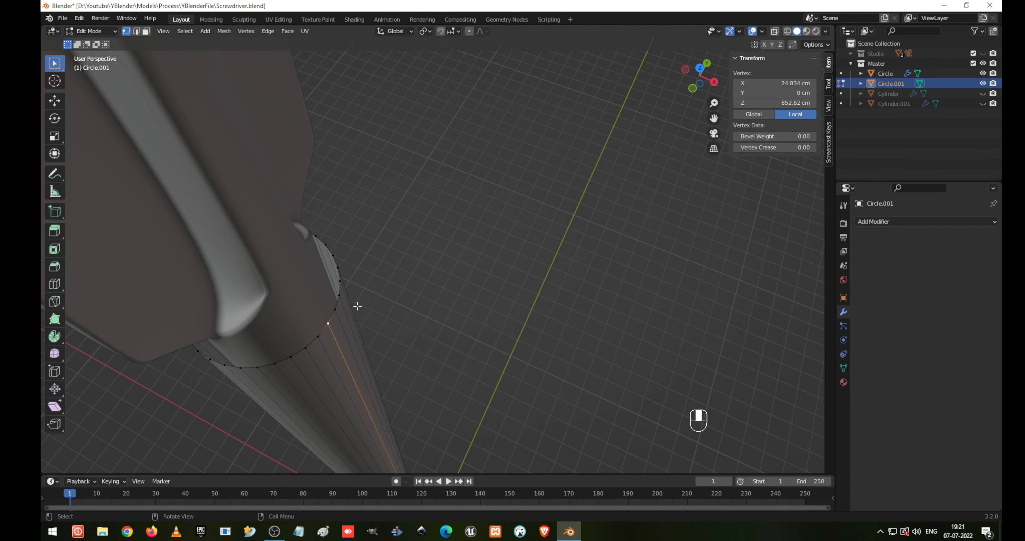
click(344, 304)
key(g)
right_click(492, 334)
click(335, 311)
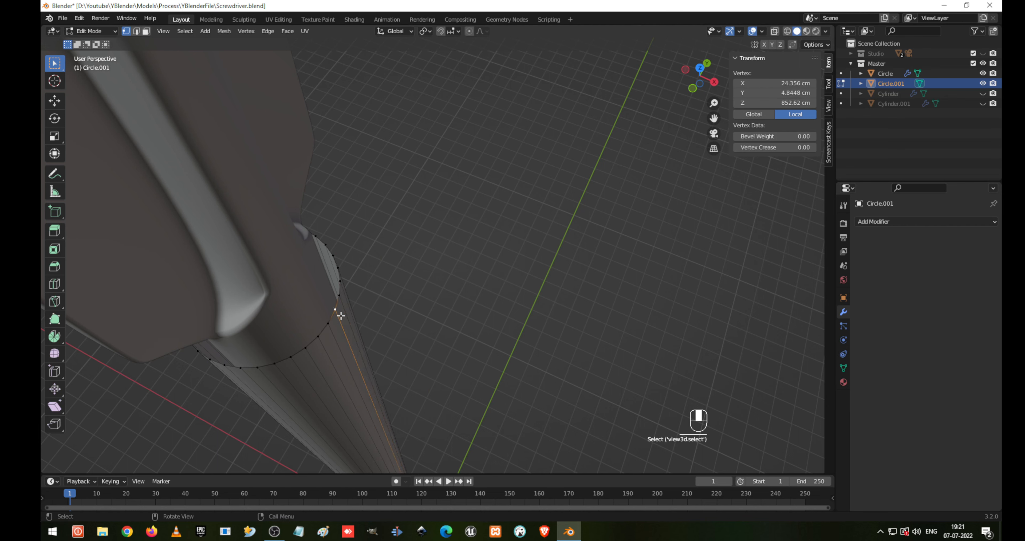
key(g)
right_click(488, 341)
click(348, 286)
key(g)
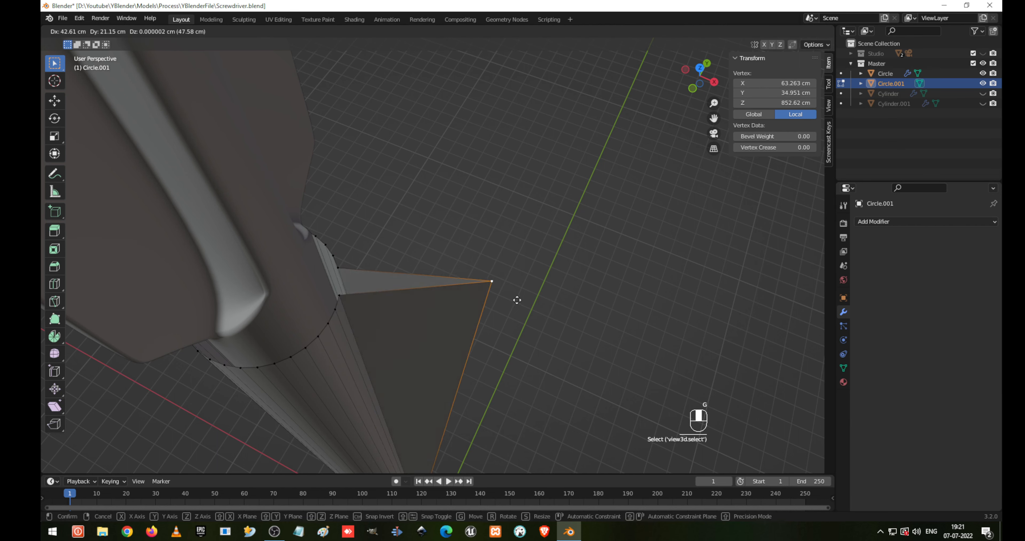
right_click(517, 300)
click(368, 286)
key(g)
right_click(510, 270)
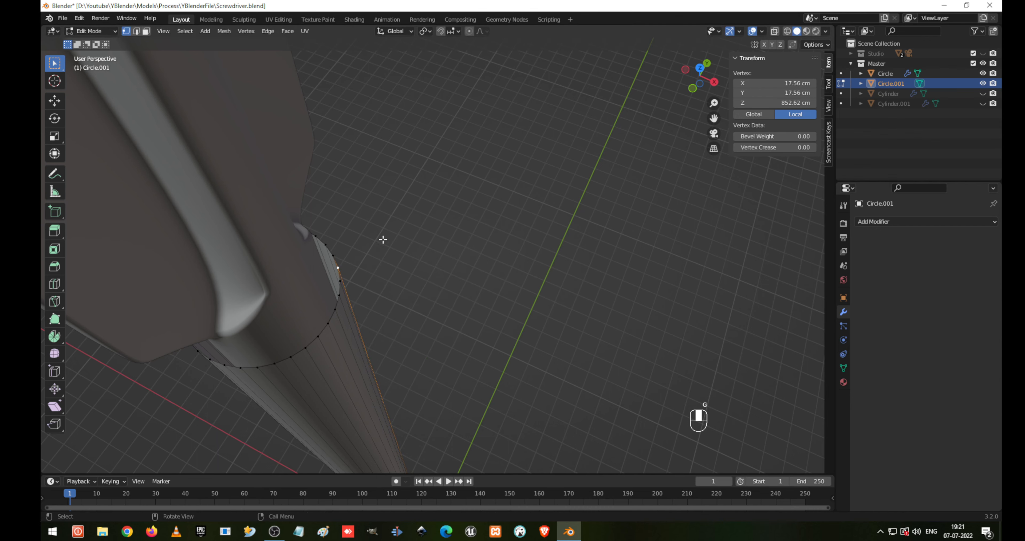
click(337, 255)
key(g)
right_click(480, 232)
middle_drag(325, 276, 322, 251)
key(Tab)
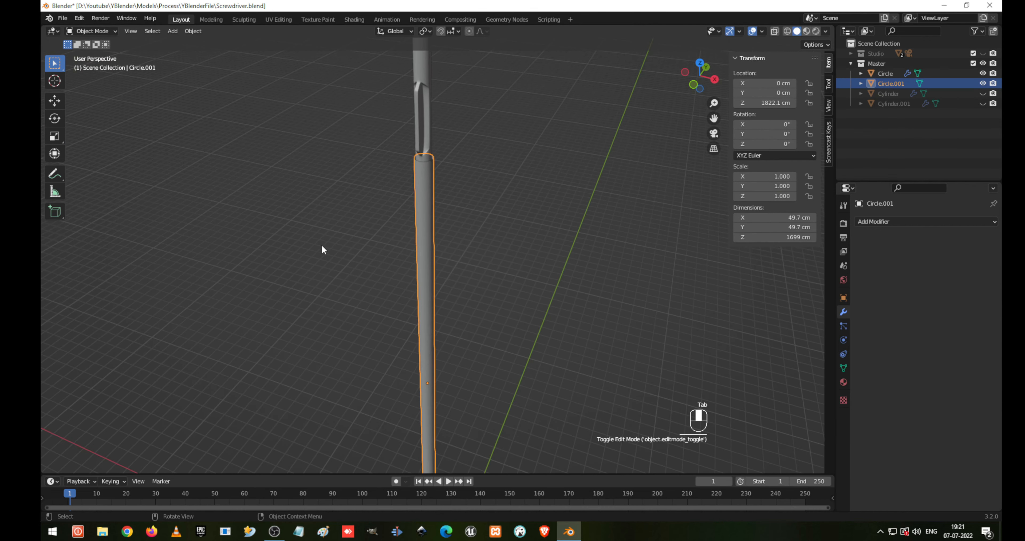
- Apply the scale of the sleeve object
key(ctrl+a)
click(377, 249)
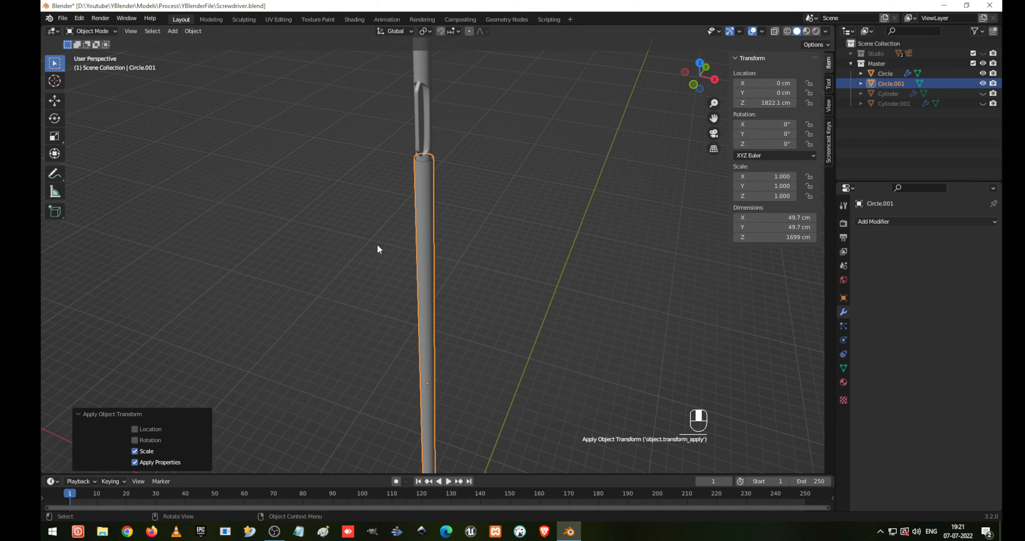
middle_drag(300, 352, 449, 216)
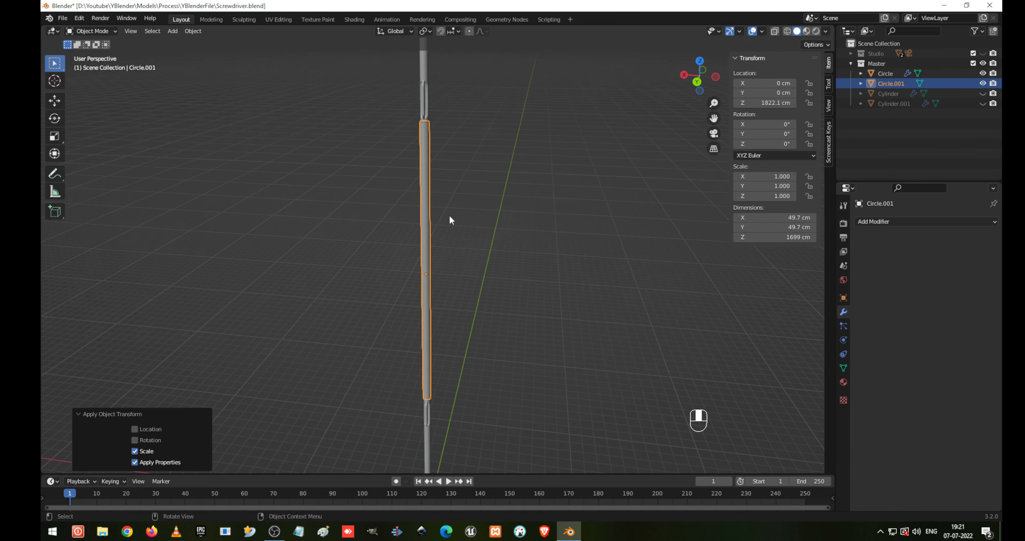
- Add a Solidify modifier with Even Thickness to the sleeve and inspect its upper rim up close
click(894, 222)
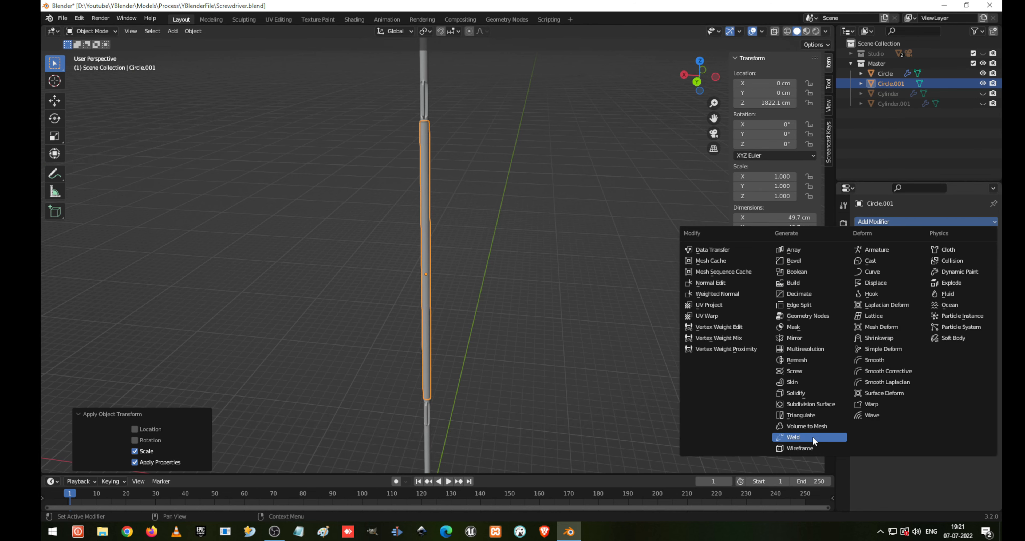
click(816, 395)
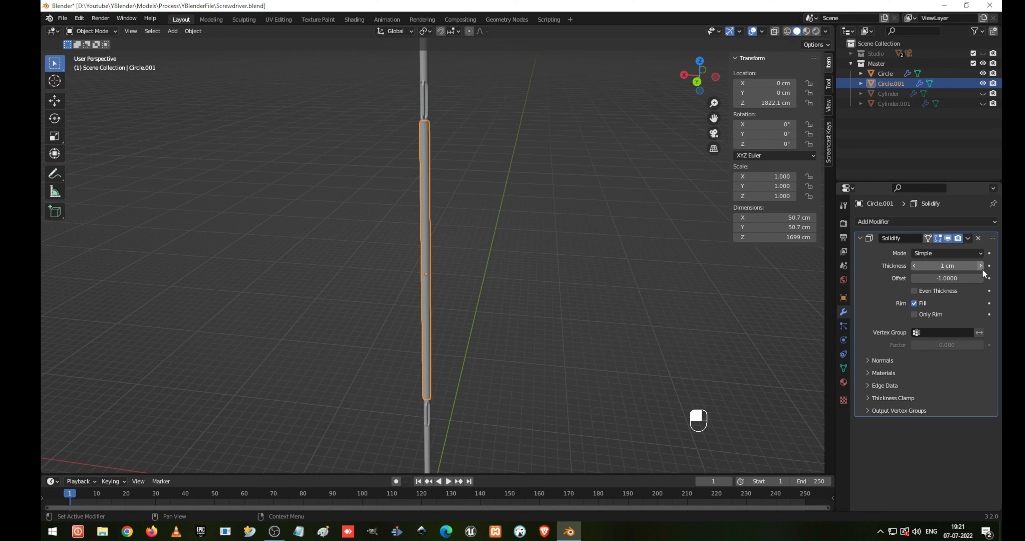
scroll(435, 156, up, 4)
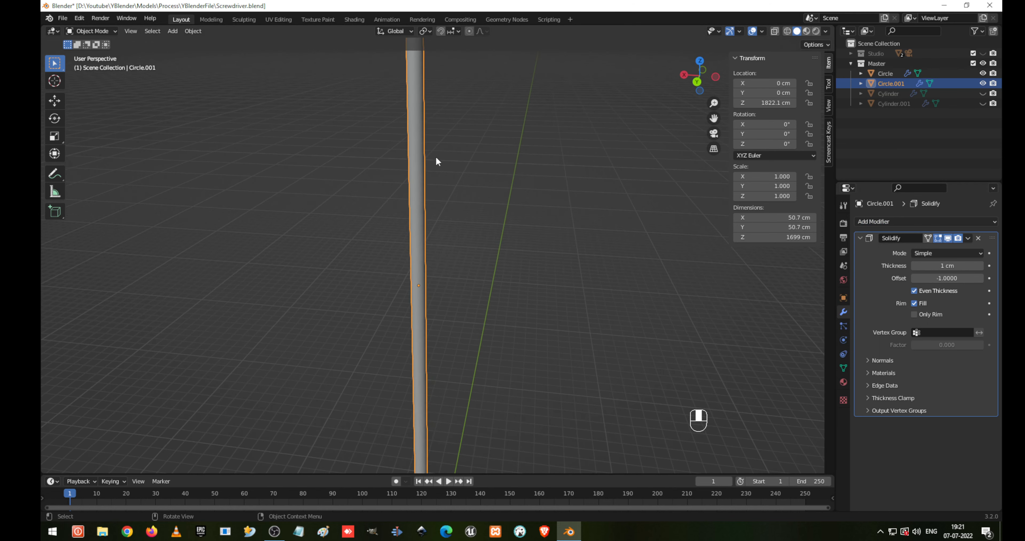
shift+middle_drag(437, 70, 432, 225)
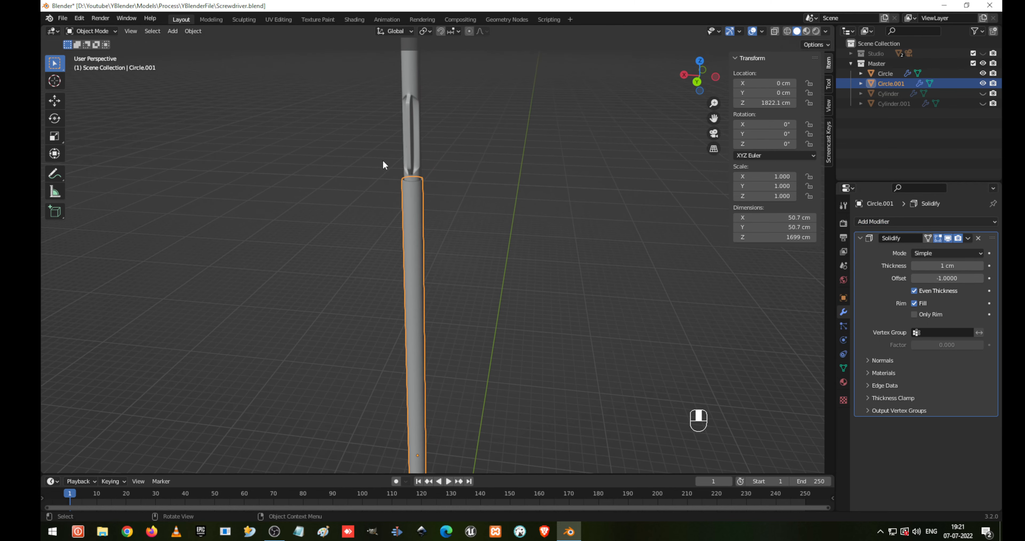
scroll(381, 151, up, 3)
shift+middle_drag(442, 95, 482, 278)
scroll(445, 251, up, 6)
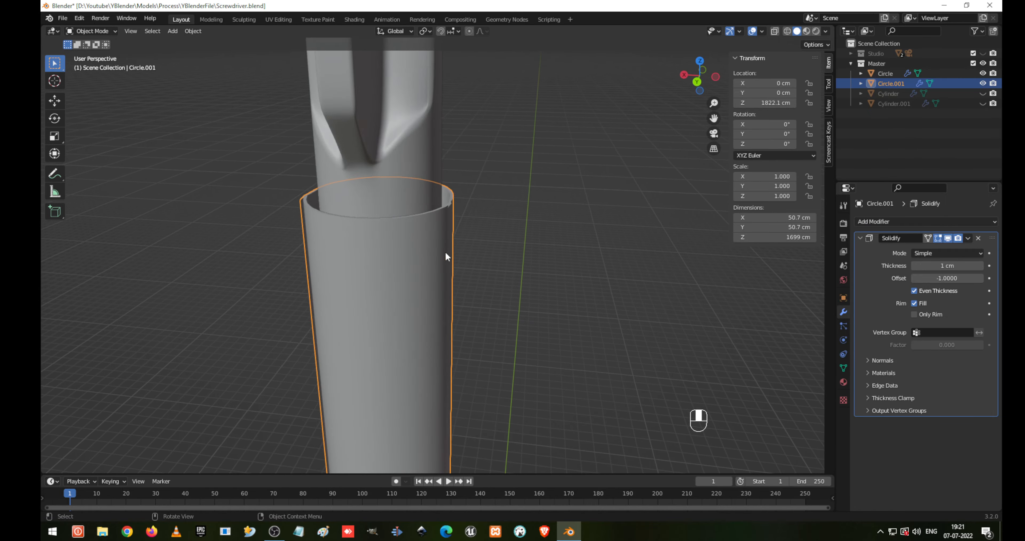
middle_drag(419, 189, 357, 248)
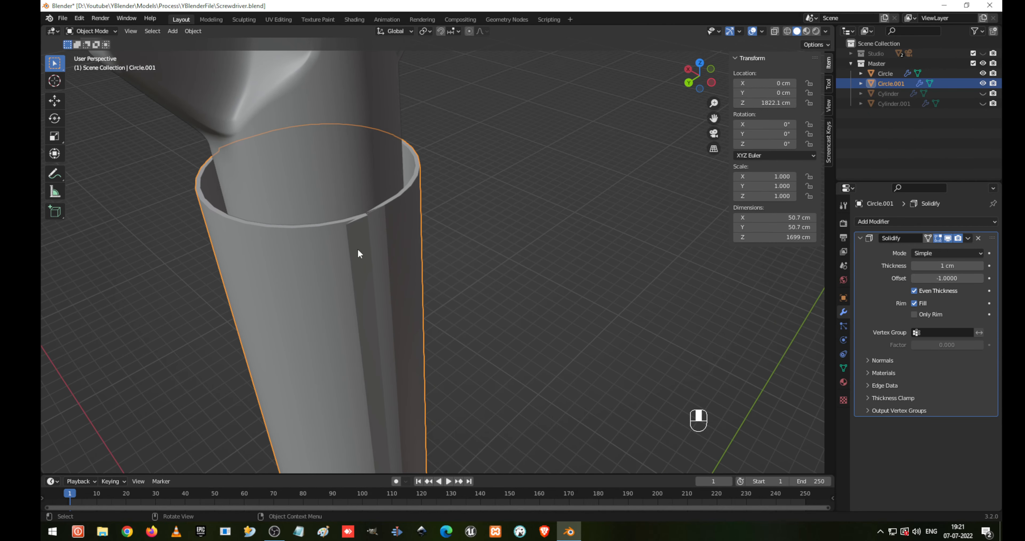
scroll(357, 249, up, 2)
- Test-move one vertex of the sleeve's upper rim in Edit Mode, freely and along Y, and cancel the move
key(Tab)
scroll(323, 205, up, 2)
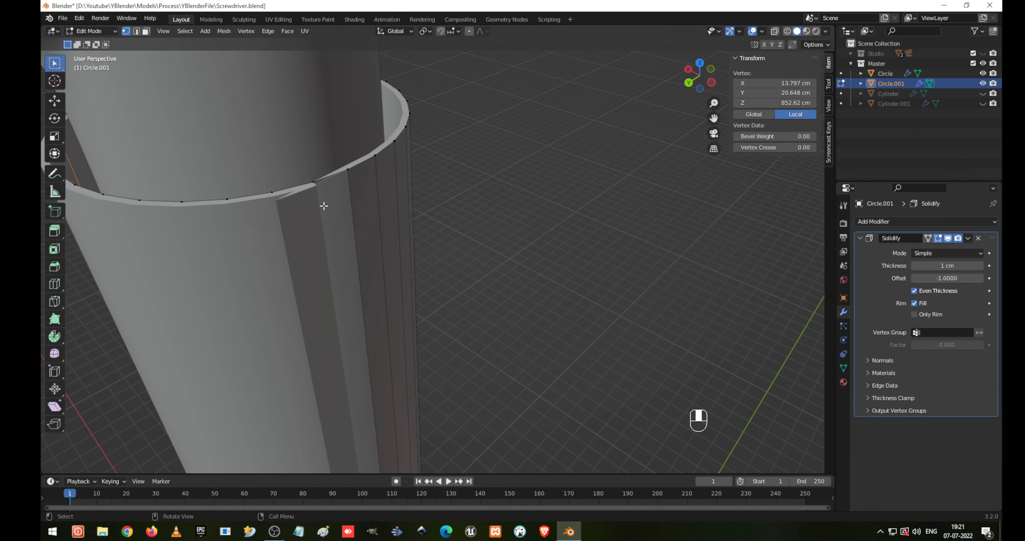
click(334, 180)
middle_drag(323, 178, 337, 190)
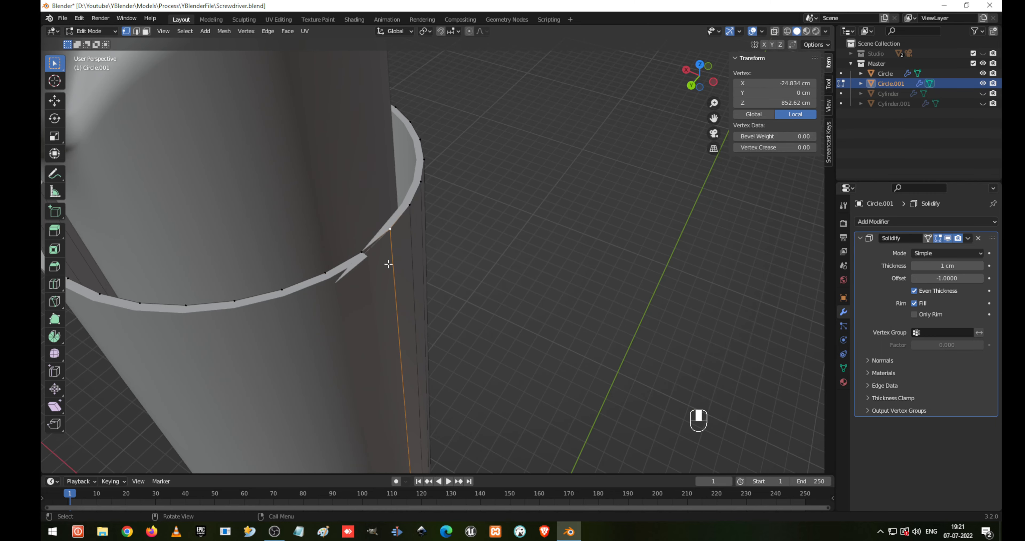
scroll(388, 263, up, 1)
key(g)
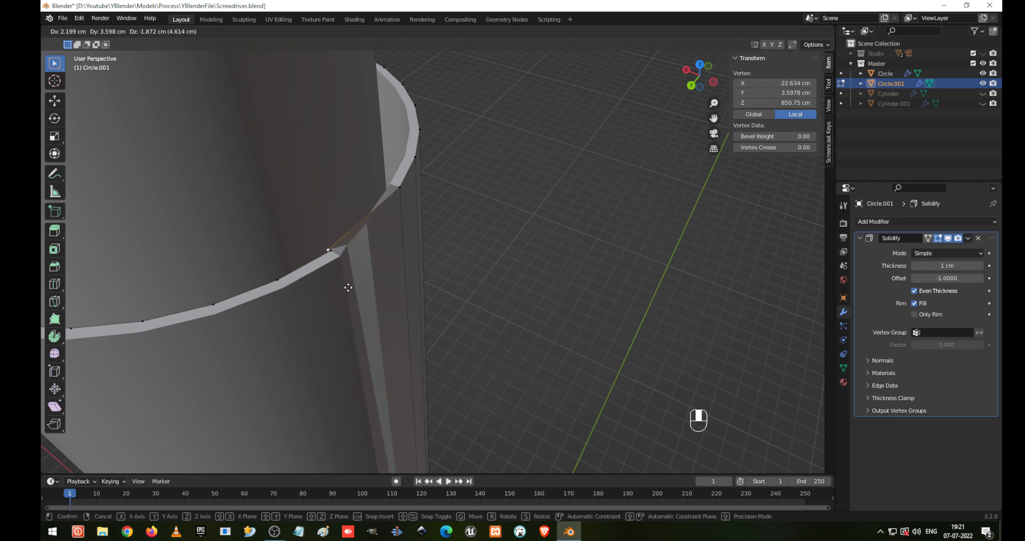
key(y)
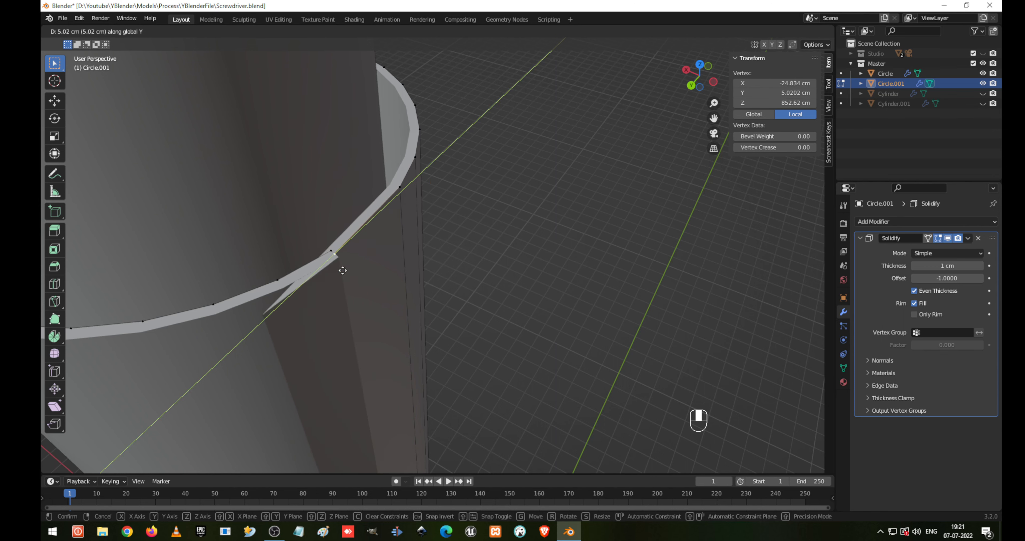
right_click(370, 263)
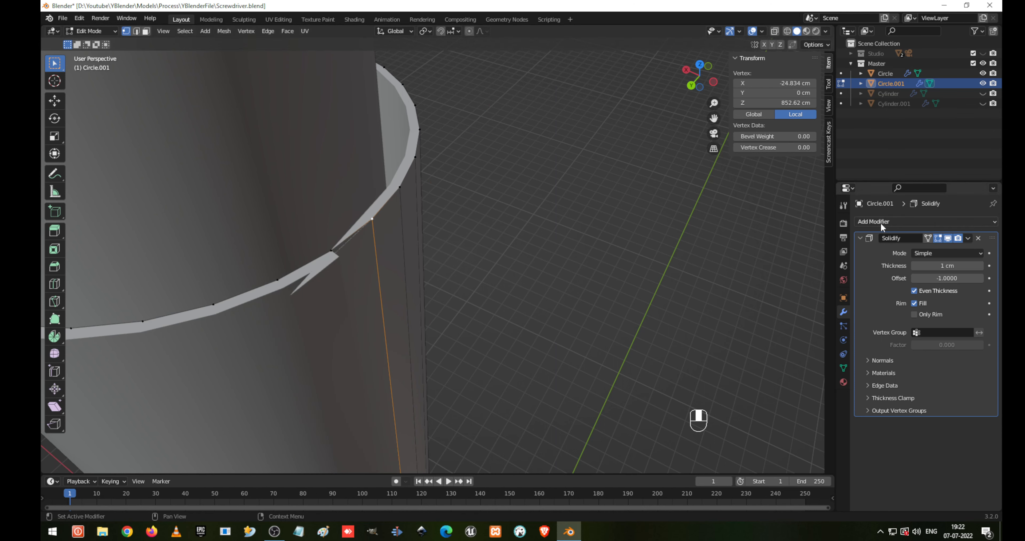
- Pull an upper-rim vertex outward with Solidify's Edit Mode display off, check it with the display back on, and undo the move
click(934, 240)
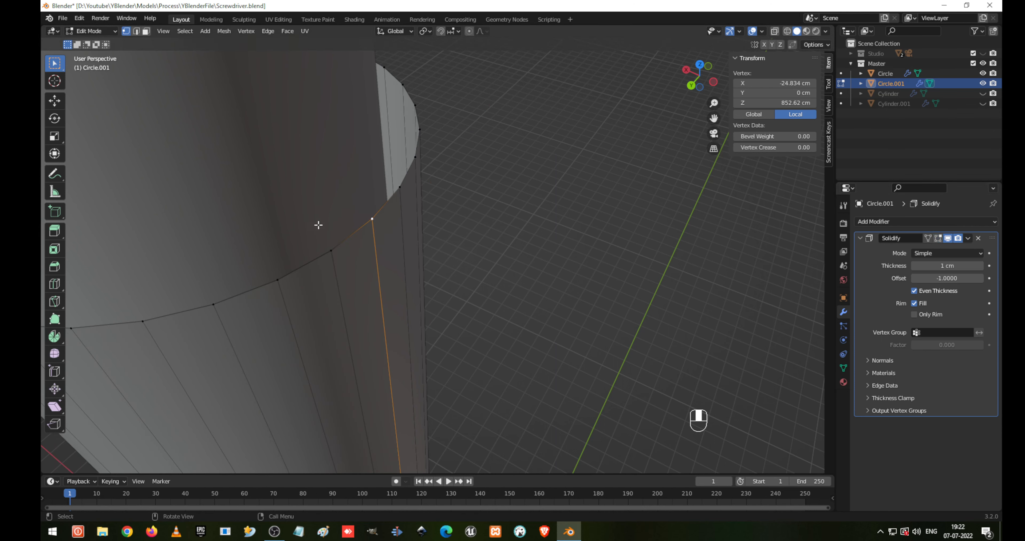
key(g)
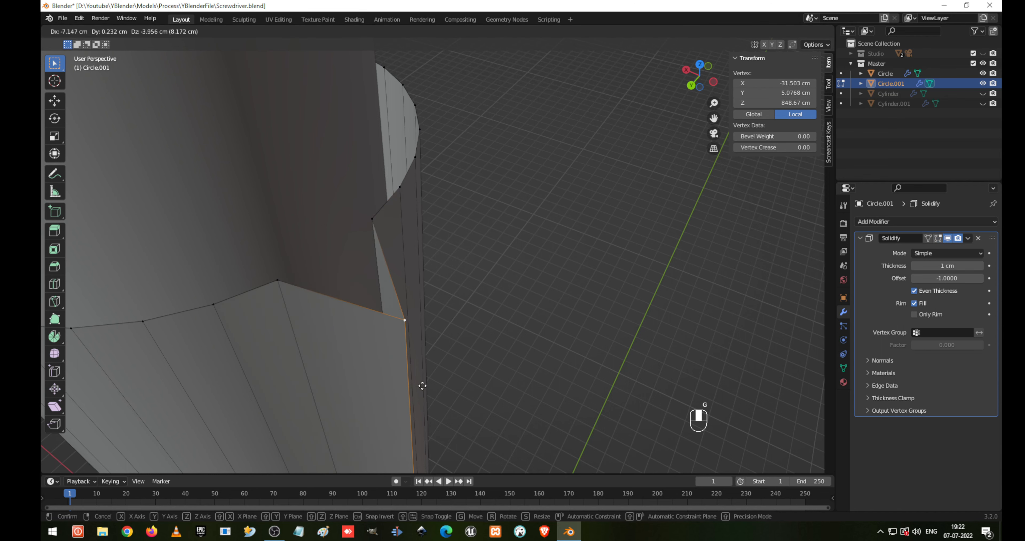
click(422, 385)
click(363, 225)
key(g)
right_click(530, 298)
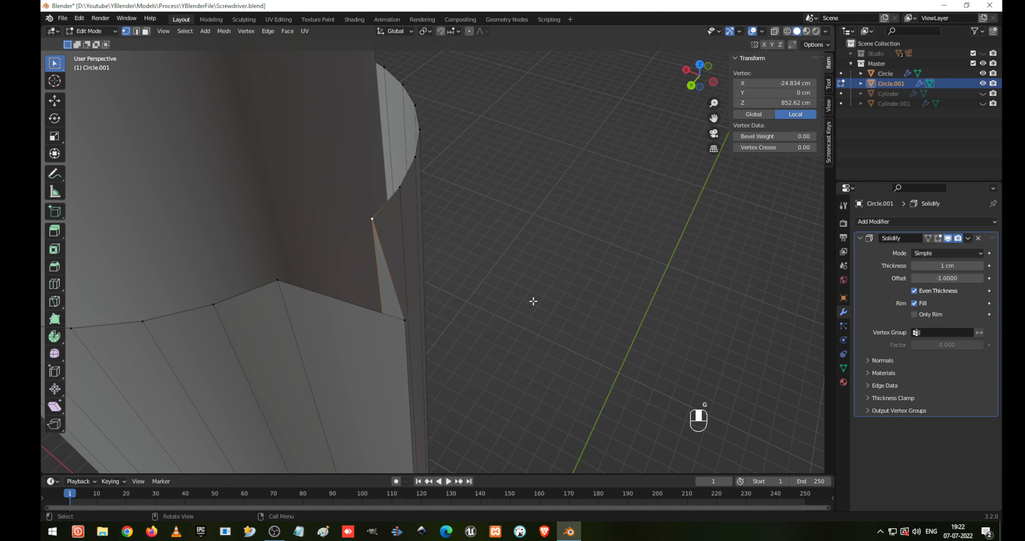
click(934, 240)
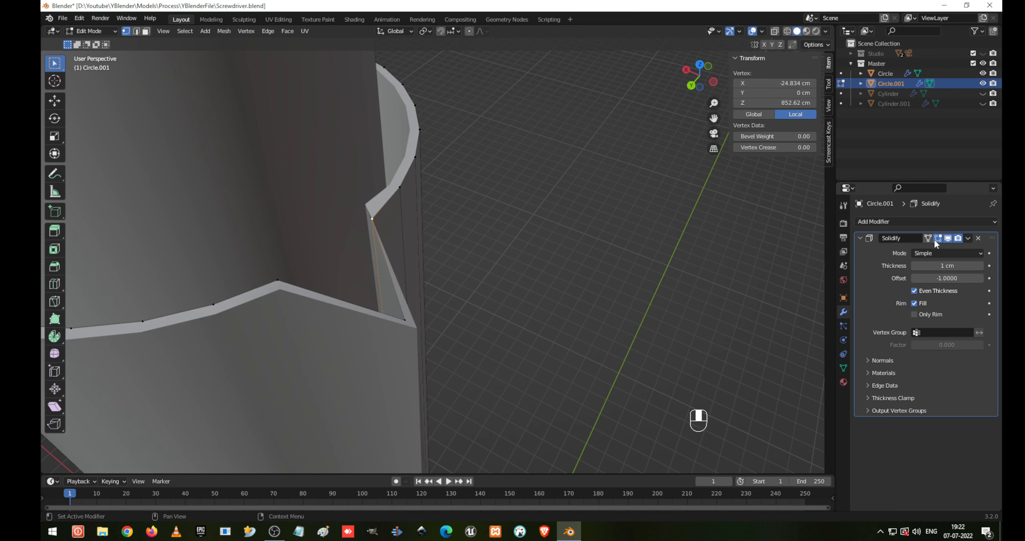
mouse_move(520, 240)
middle_down()
mouse_move(471, 237)
mouse_move(517, 241)
middle_up()
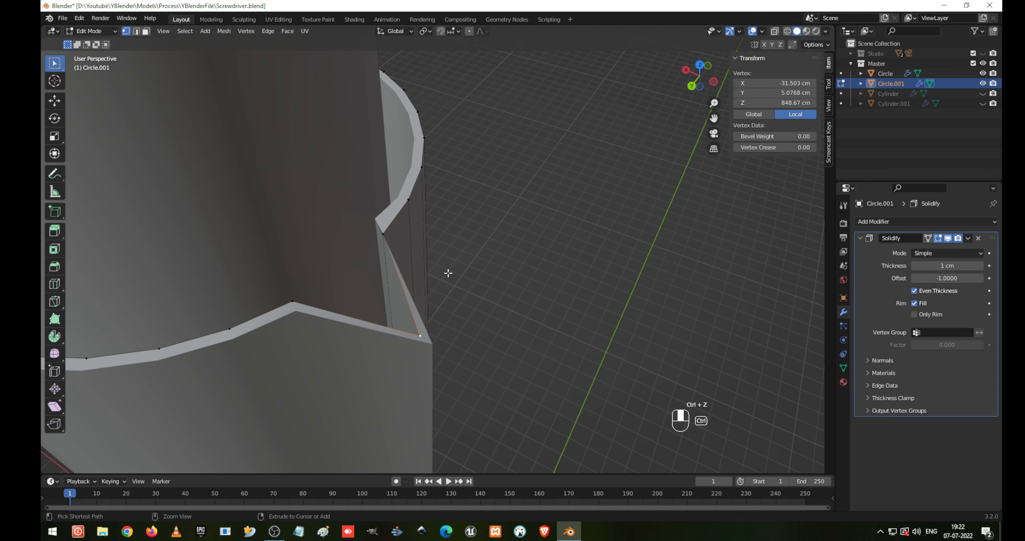
key(ctrl+z)
- Select the sleeve's entire mesh and recalculate its normals to the inside
middle_drag(412, 259, 343, 272)
key(Tab)
key(Tab)
key(a)
scroll(386, 253, down, 5)
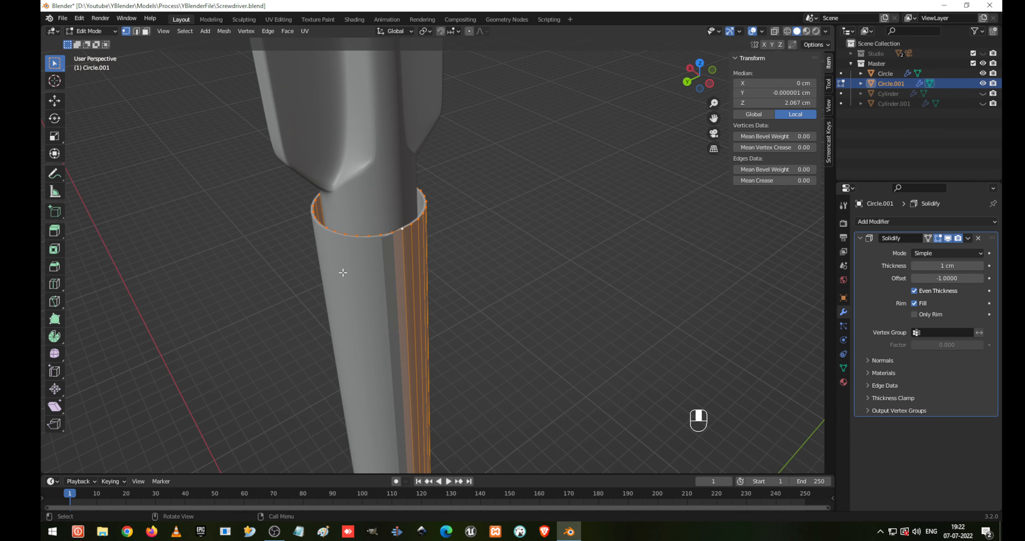
scroll(433, 291, up, 3)
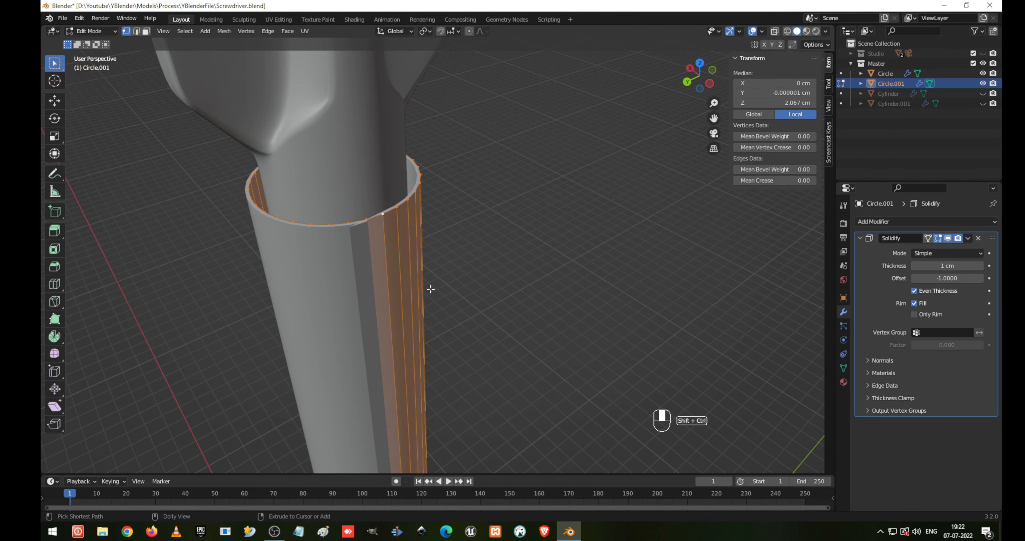
key(shift+ctrl+n)
middle_drag(430, 289, 401, 283)
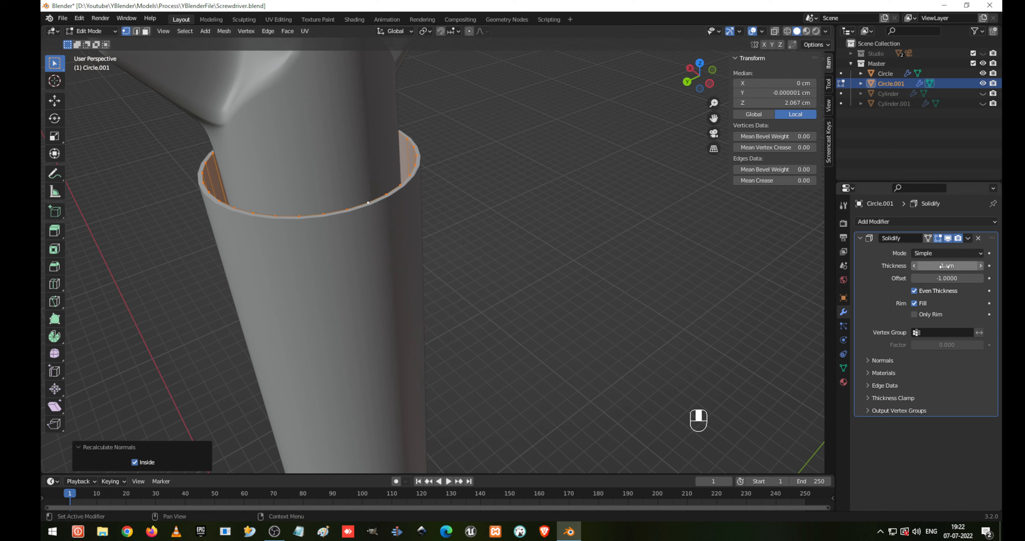
- Try Solidify thicknesses of 5, -2 and -1 cm on the sleeve, and set the thickness to -3 cm
click(980, 266)
click(980, 265)
click(980, 266)
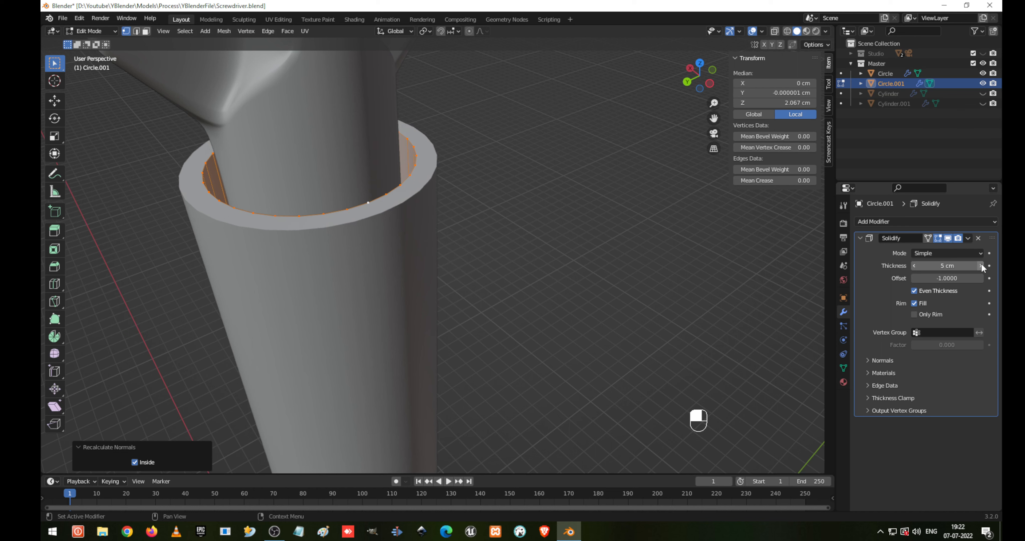
drag(943, 265, 964, 268)
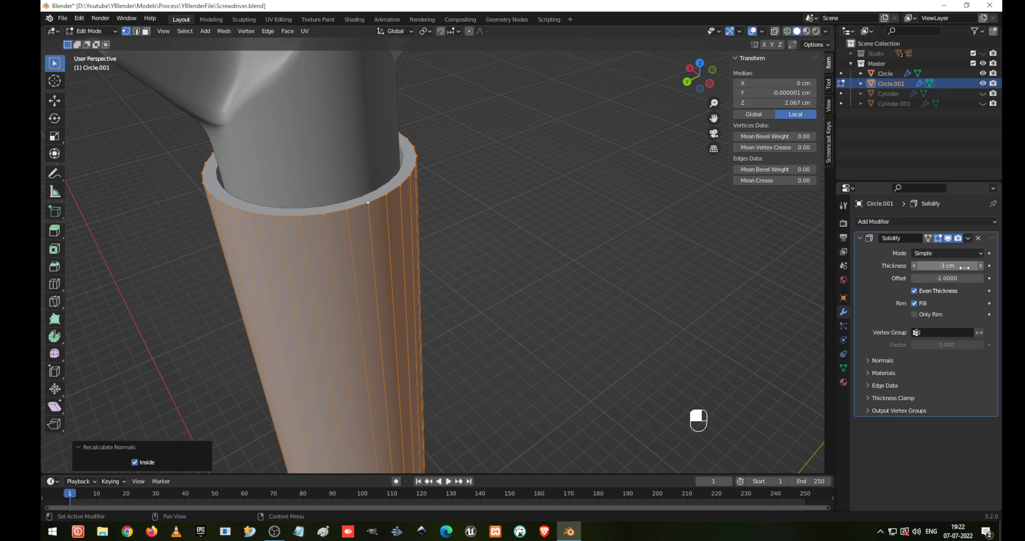
click(981, 267)
middle_drag(631, 259, 667, 249)
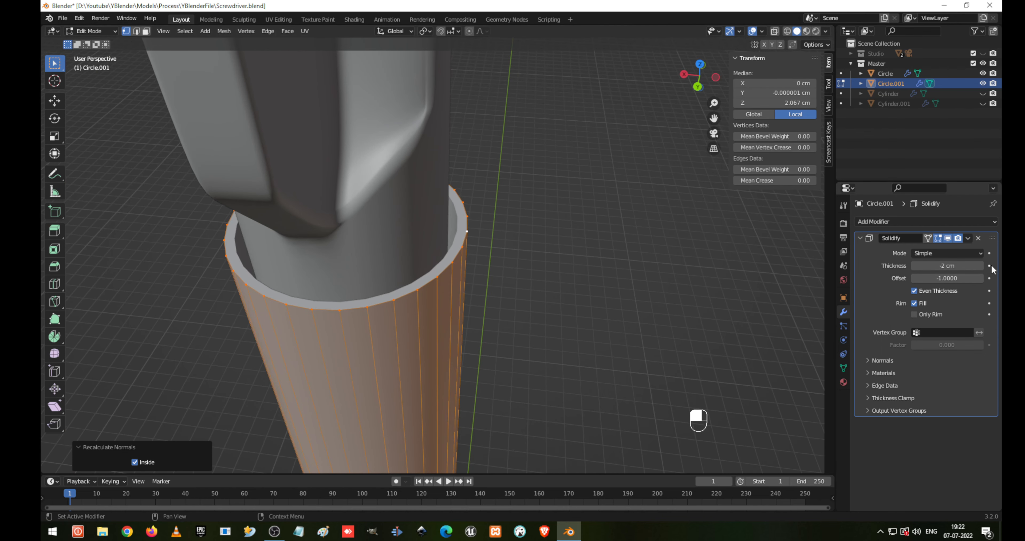
click(914, 265)
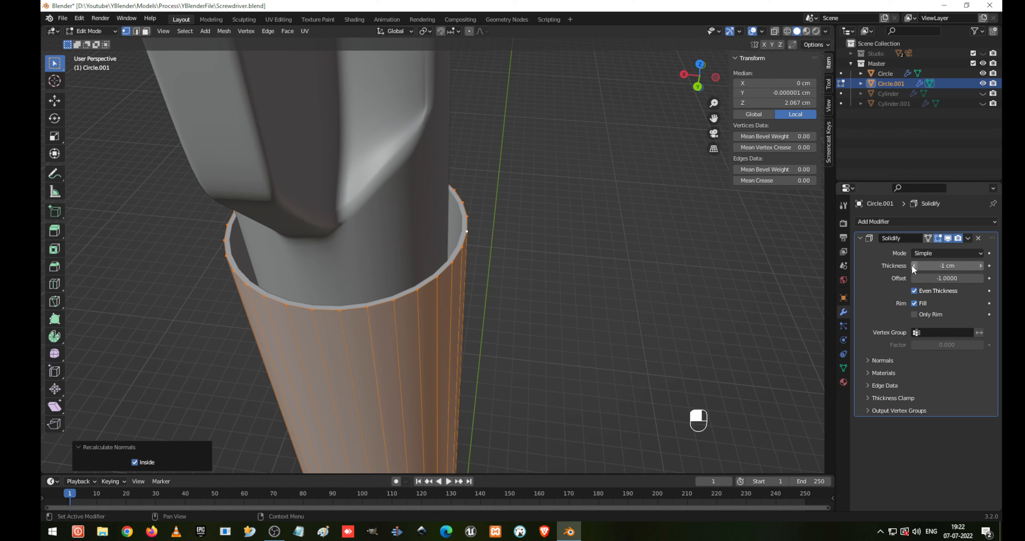
middle_drag(489, 322, 466, 329)
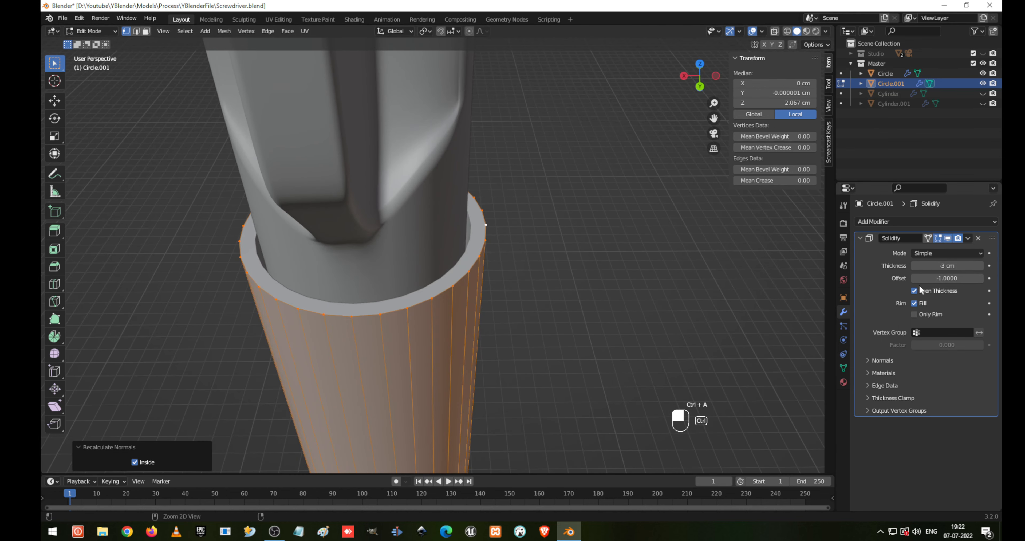
- Return to Object Mode and apply the sleeve's Solidify modifier
key(Tab)
key(Tab)
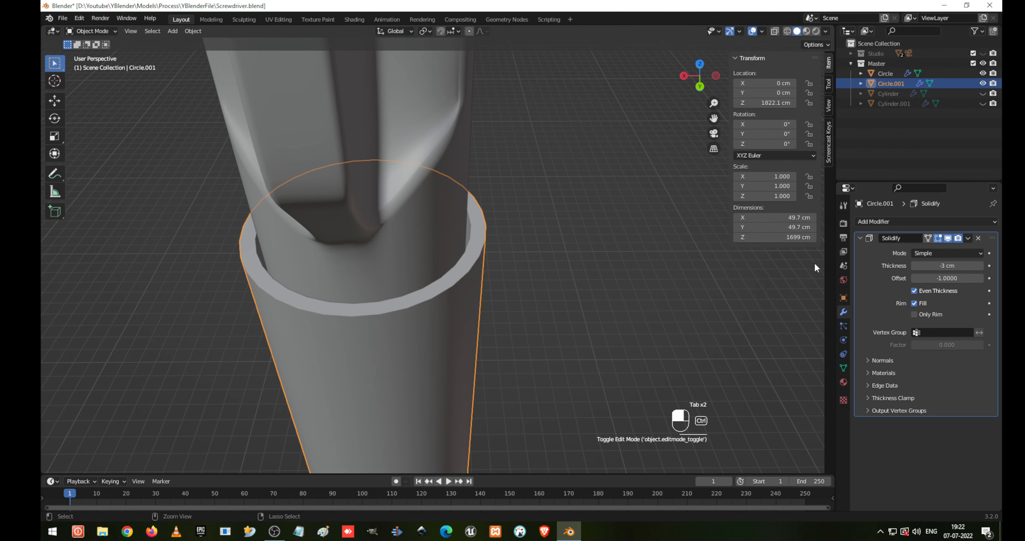
scroll(439, 317, down, 15)
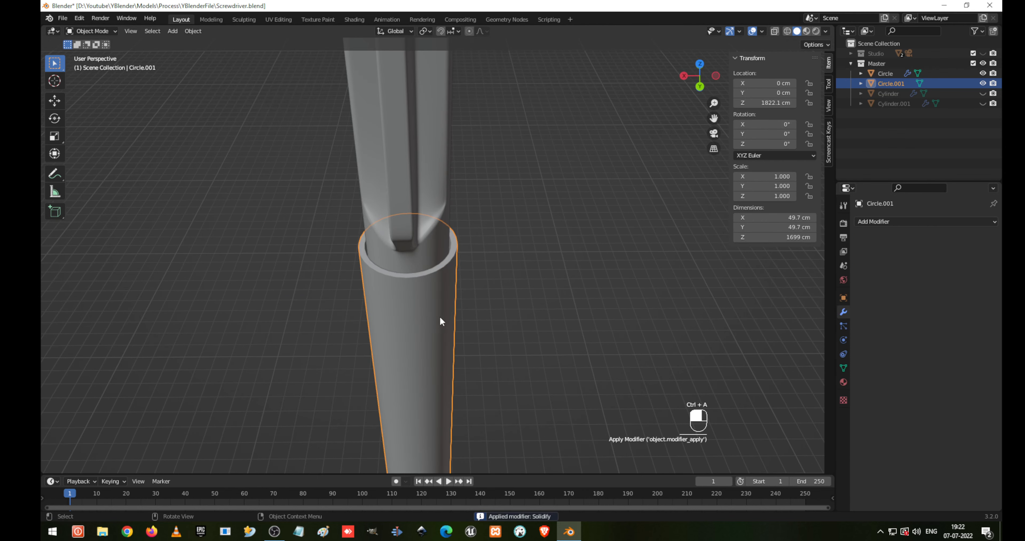
- Unhide the screwdriver's hidden handle parts and deselect everything to view the whole model
shift+middle_drag(457, 373, 440, 301)
middle_drag(441, 301, 453, 278)
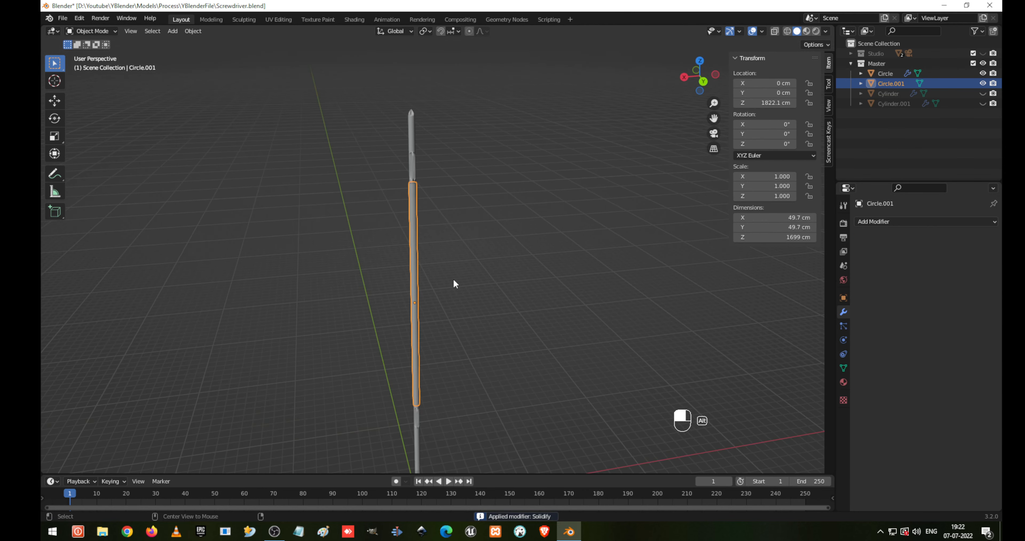
key(alt+h)
click(487, 292)
middle_drag(496, 363, 613, 195)
shift+middle_drag(456, 294, 416, 326)
scroll(438, 366, down, 7)
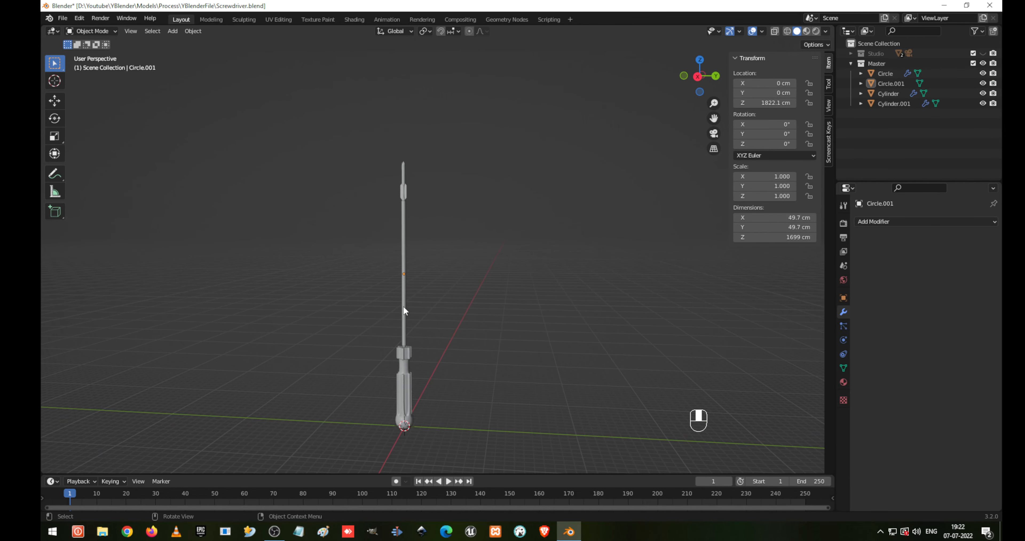
- Add an edge loop centred on the upper half of the sleeve, without sliding it
key(Tab)
scroll(418, 309, up, 2)
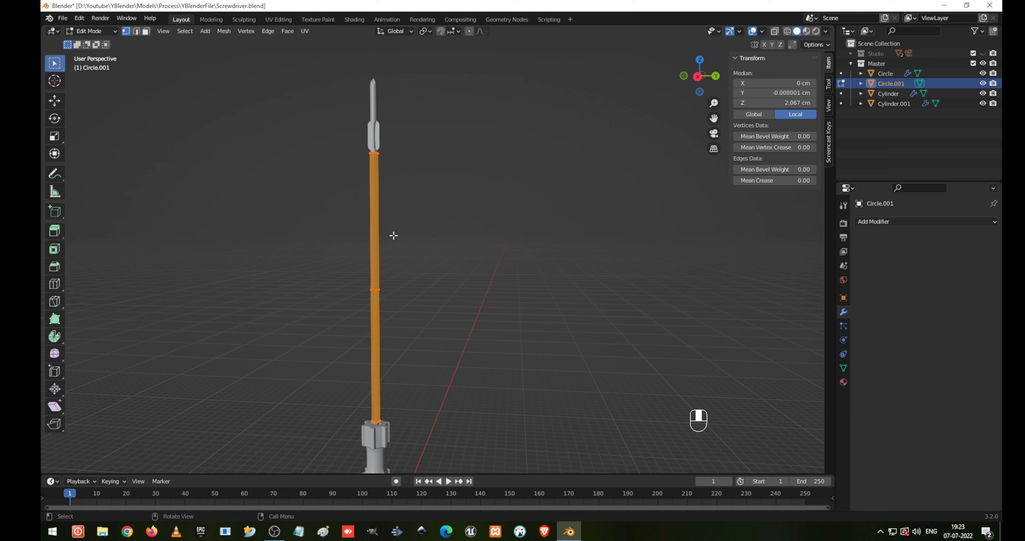
key(shift+z)
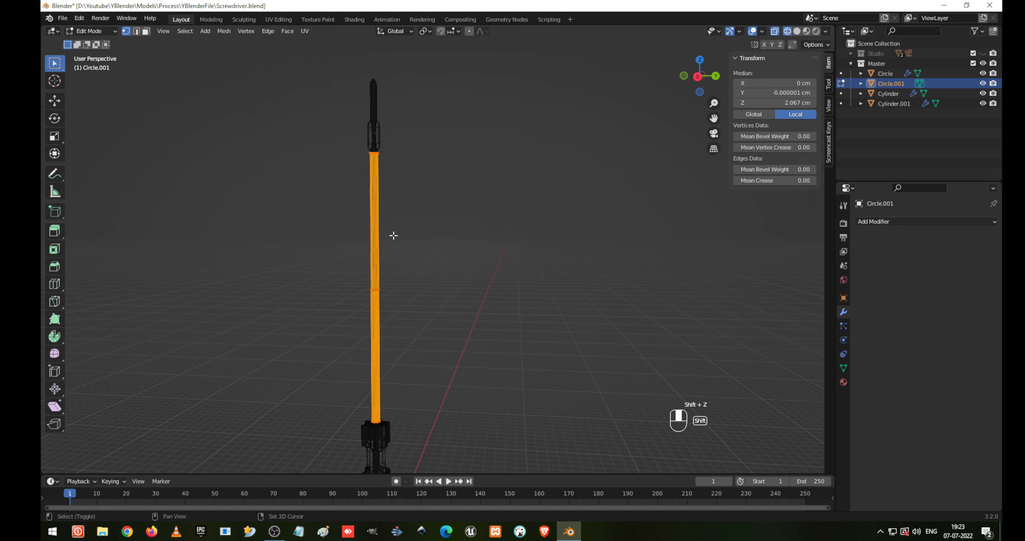
click(421, 189)
scroll(389, 256, up, 1)
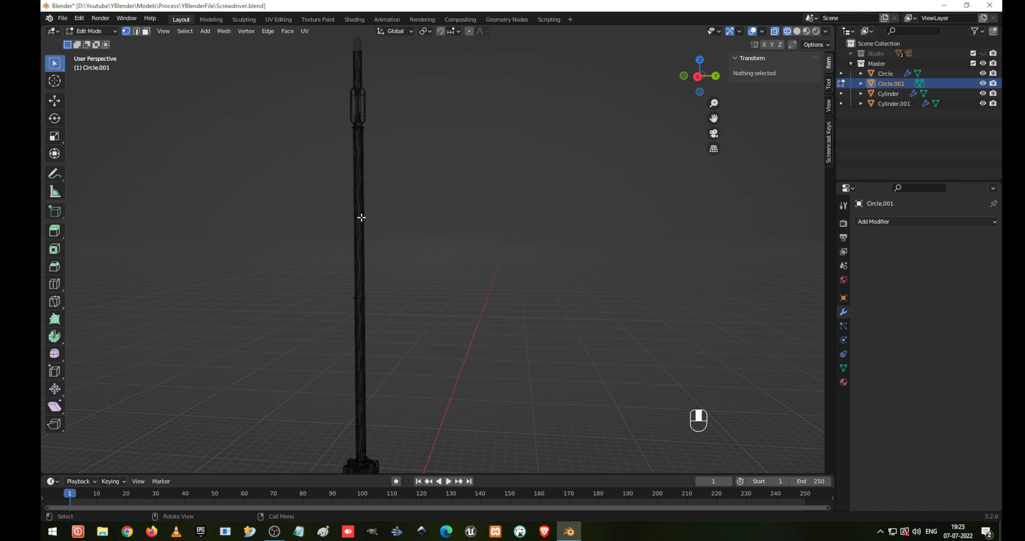
key(shift+z)
key(ctrl+r)
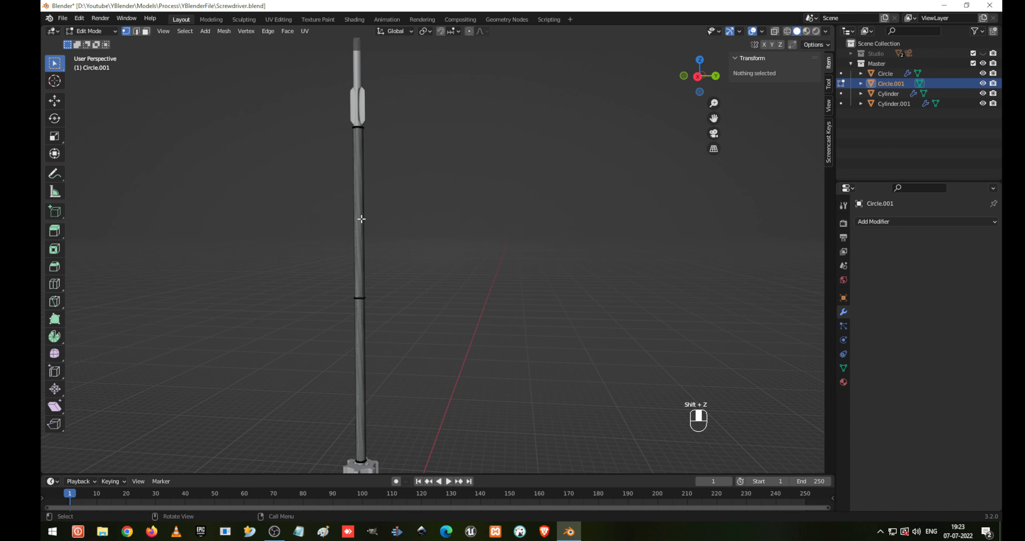
click(359, 216)
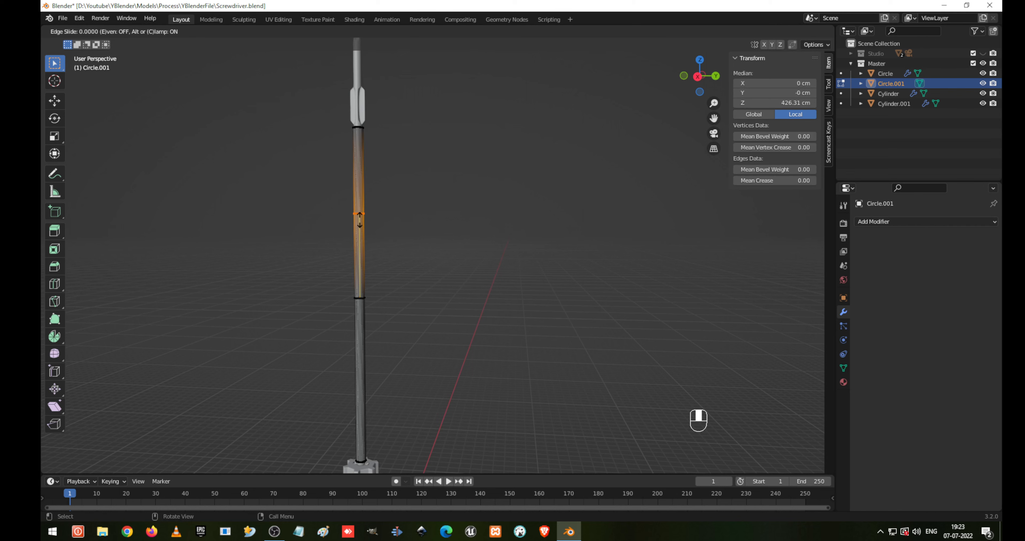
right_click(361, 212)
- Delete the vertices at the sleeve's upper end to shorten it to the new loop, and return to Object Mode
drag(266, 85, 448, 164)
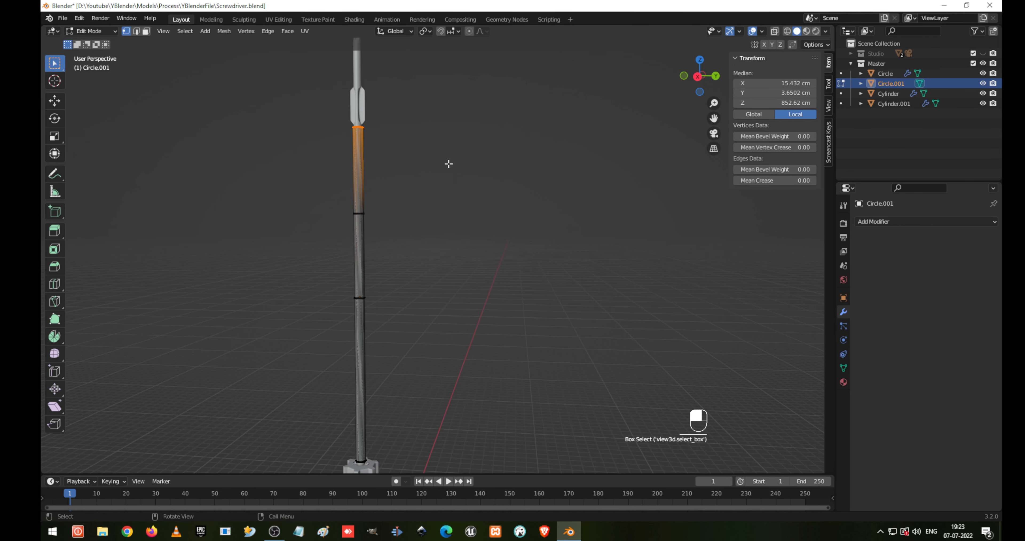
key(alt+z)
drag(250, 89, 415, 140)
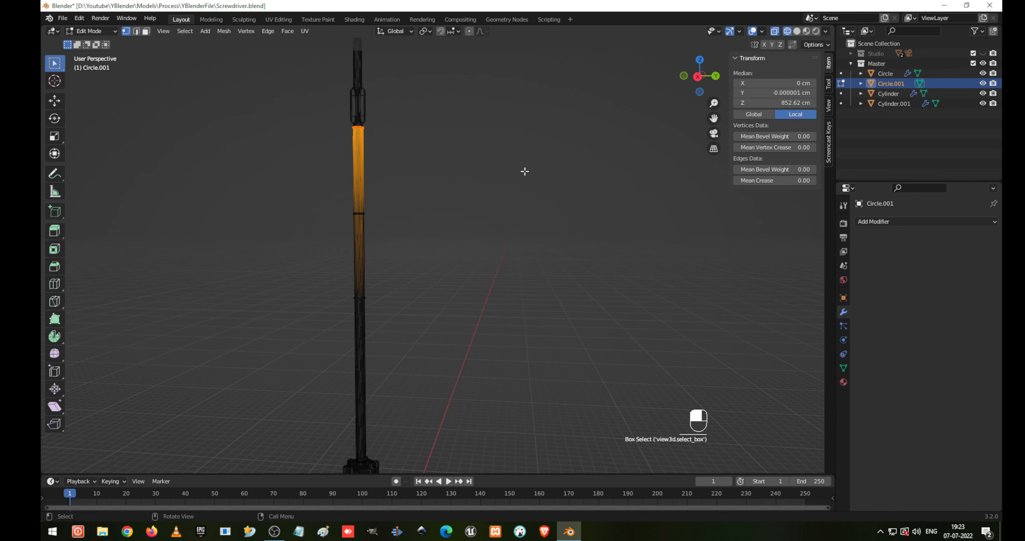
key(x)
click(524, 171)
key(Tab)
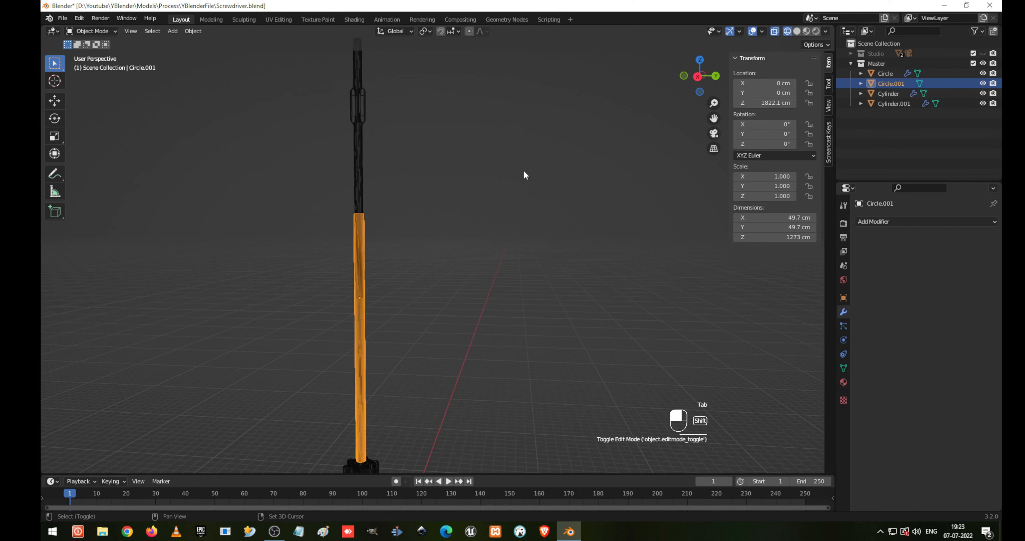
- Open the shaft mesh for editing and try selecting its edge loops between the flared tip section and the sleeve
click(361, 141)
key(Tab)
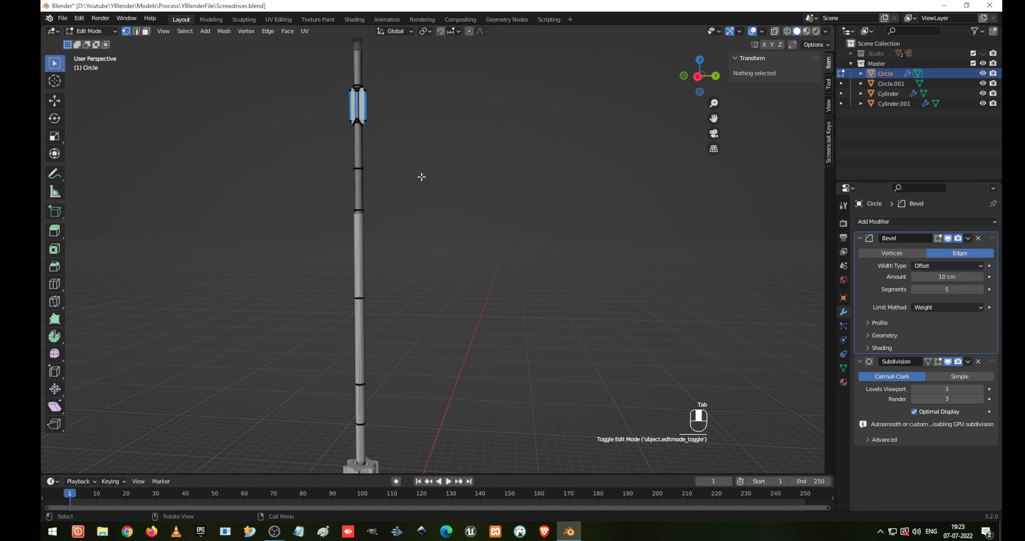
click(285, 153)
drag(273, 140, 538, 185)
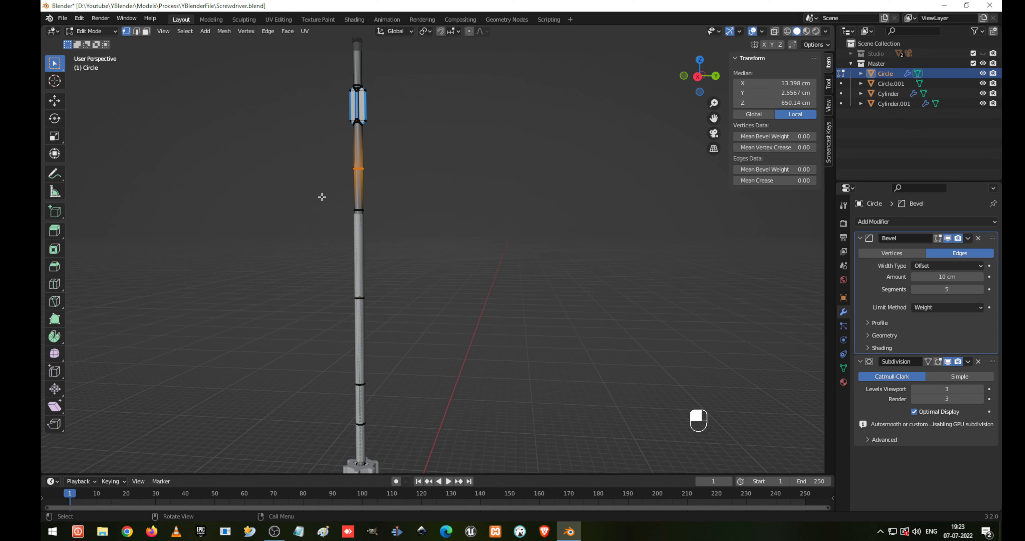
drag(321, 151, 460, 195)
scroll(418, 164, up, 2)
shift+middle_drag(354, 109, 435, 143)
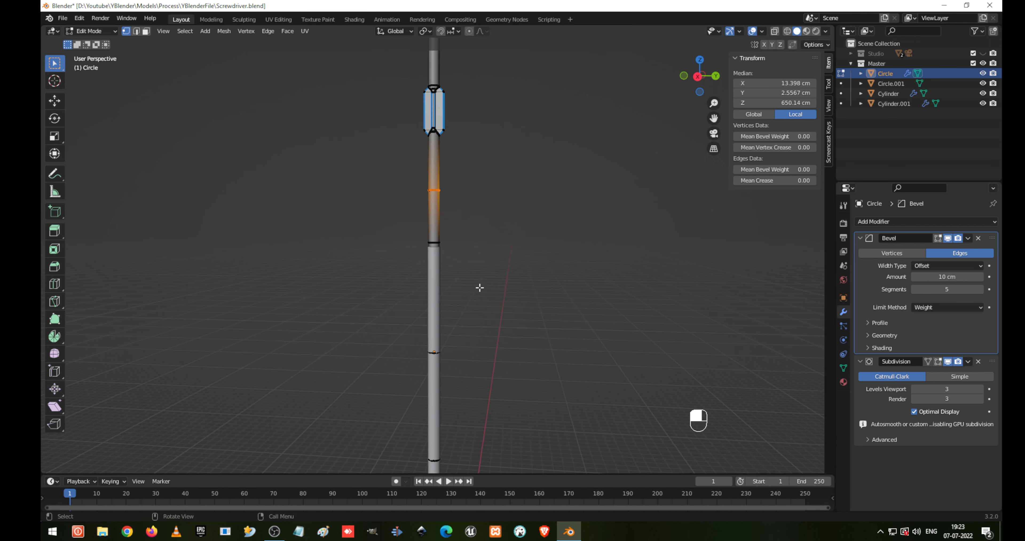
drag(385, 218, 647, 263)
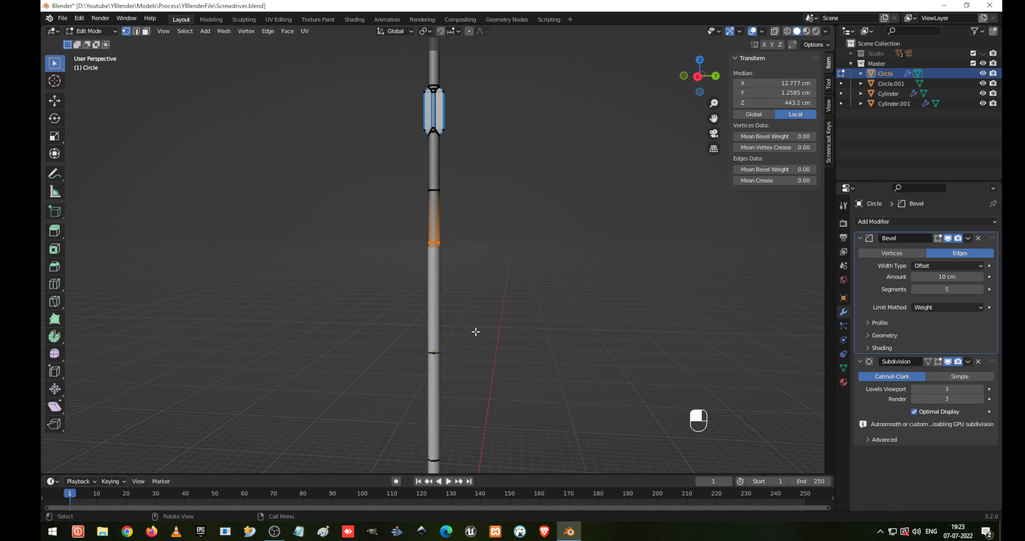
- Hide the sleeve and reopen the shaft mesh for editing
key(Tab)
click(434, 292)
key(h)
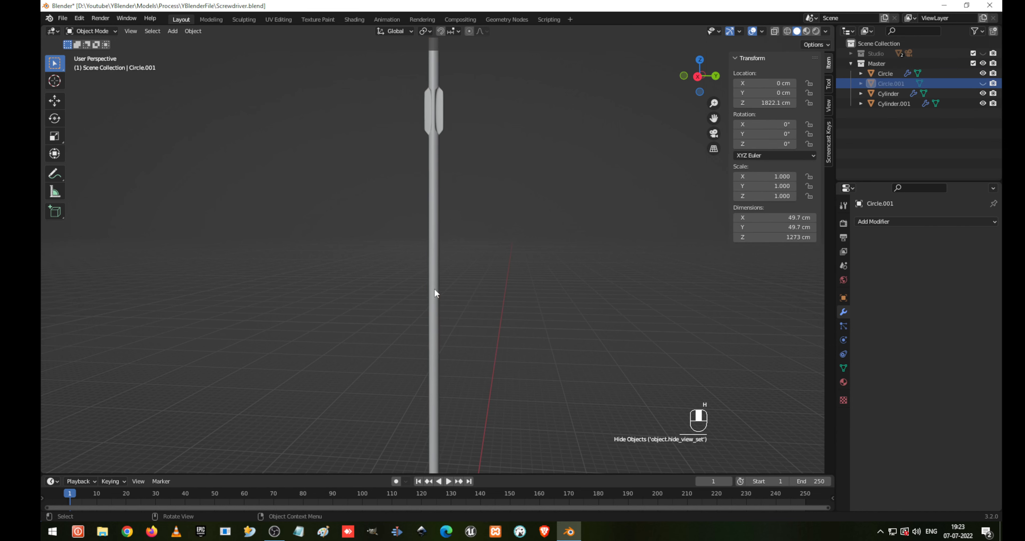
click(433, 281)
key(Tab)
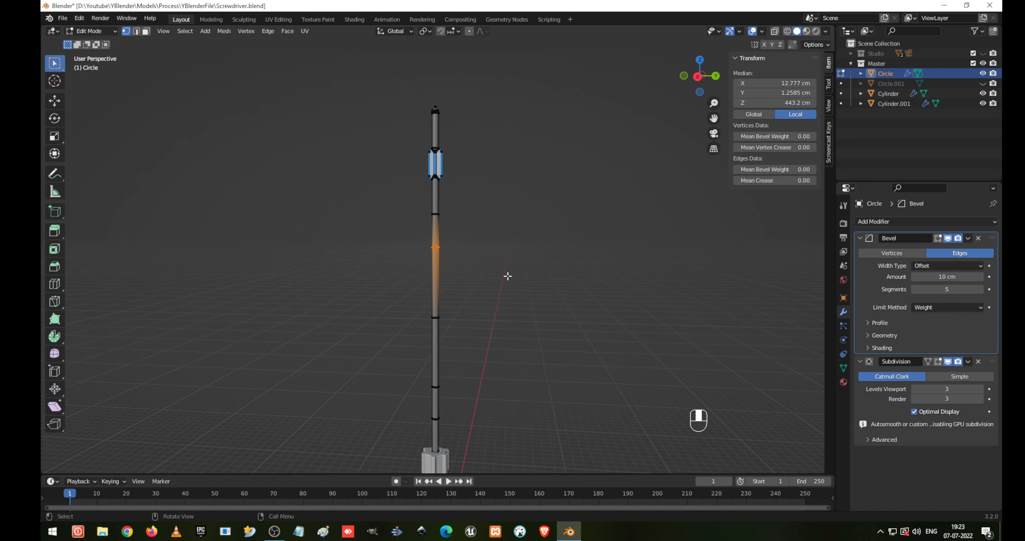
scroll(507, 276, up, 1)
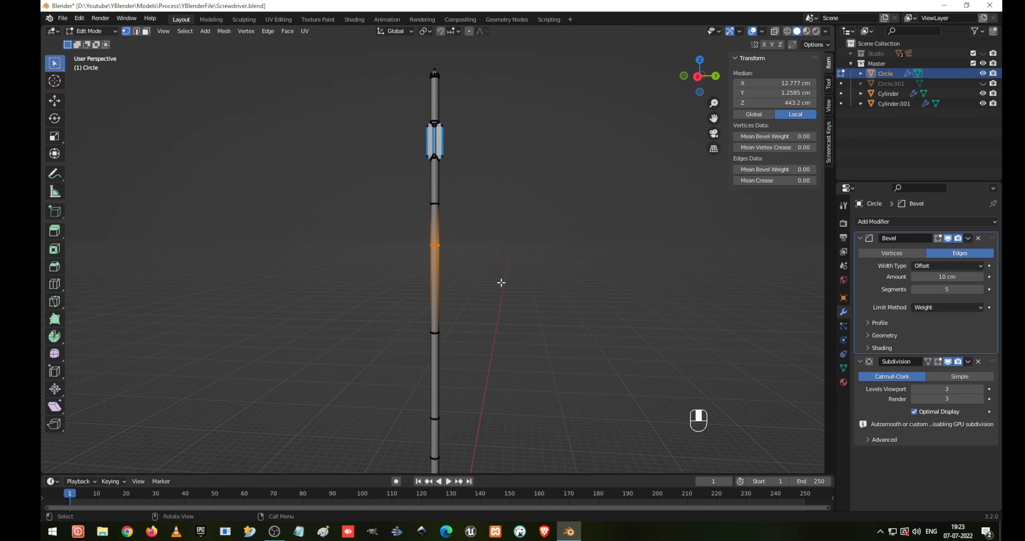
- Try to delete the selected vertices of the shaft's middle loop, and undo the deletion
key(x)
click(501, 282)
key(ctrl+z)
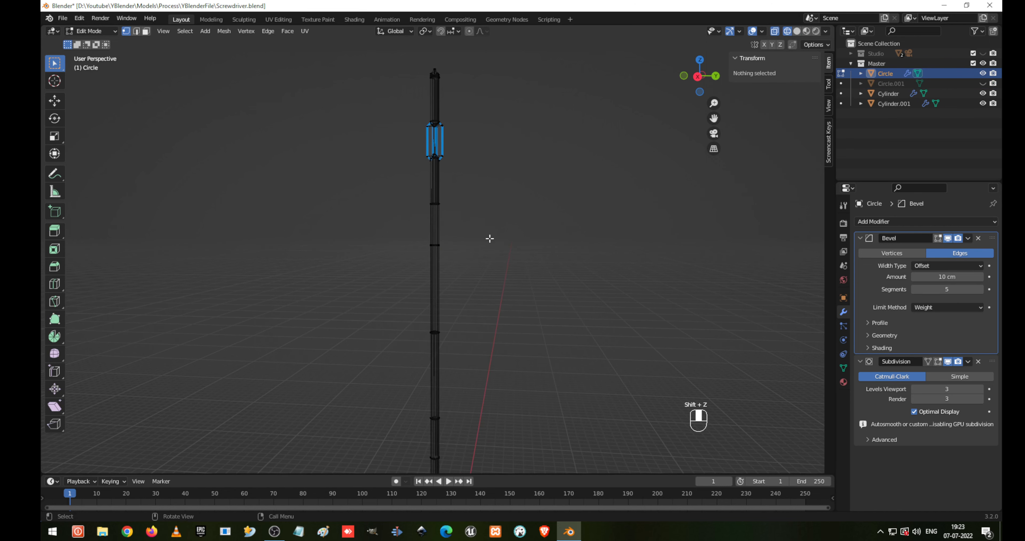
- Delete the complete middle edge loop of the shaft, including its rear vertices, to open a gap below the tip section
drag(389, 235, 595, 279)
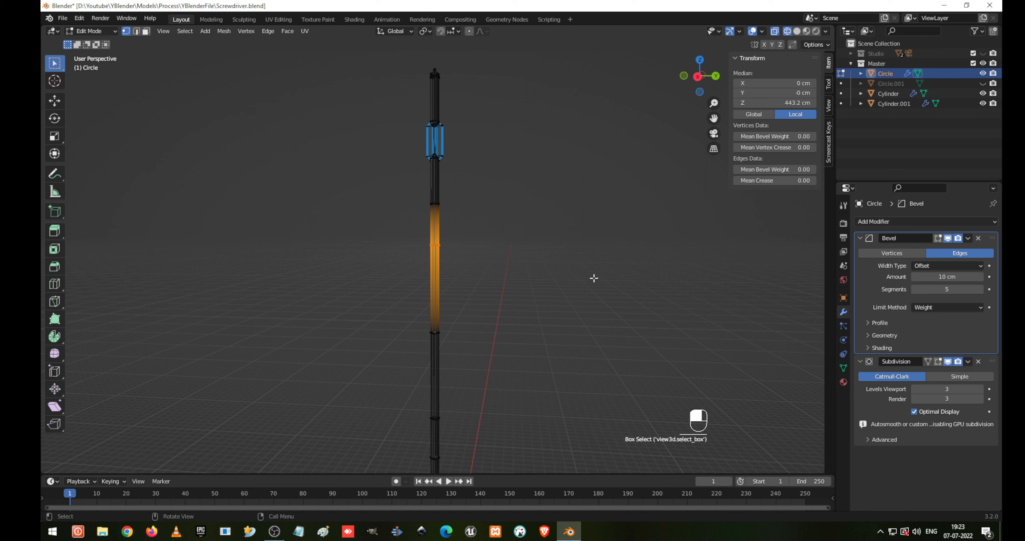
key(x)
click(592, 278)
key(shift+z)
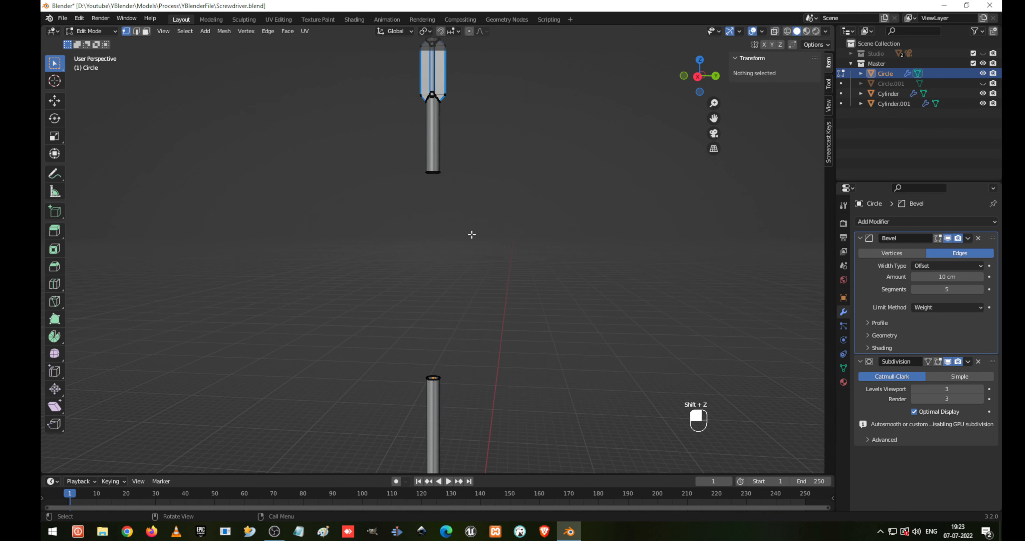
drag(369, 166, 556, 190)
scroll(555, 190, down, 4)
drag(360, 89, 543, 228)
key(g)
key(z)
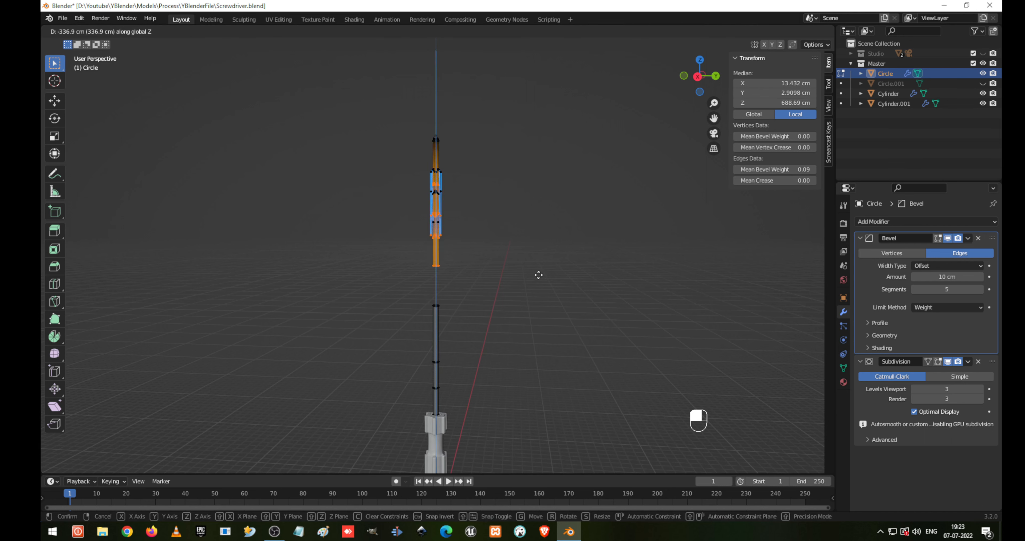
right_click(538, 275)
- Select the entire separated tip section in see-through view and lower it about 307 cm along the Z axis
key(shift+z)
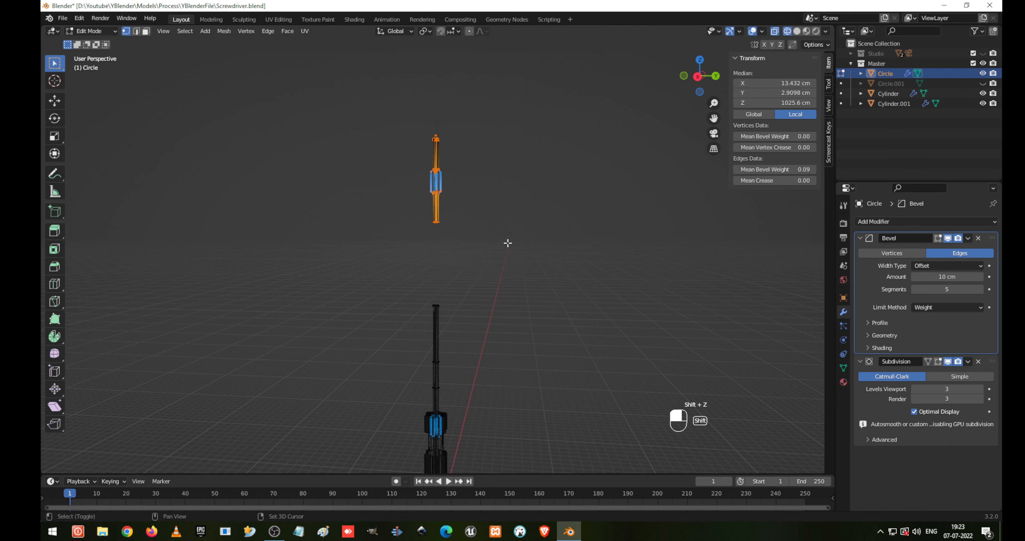
click(507, 243)
drag(362, 108, 585, 286)
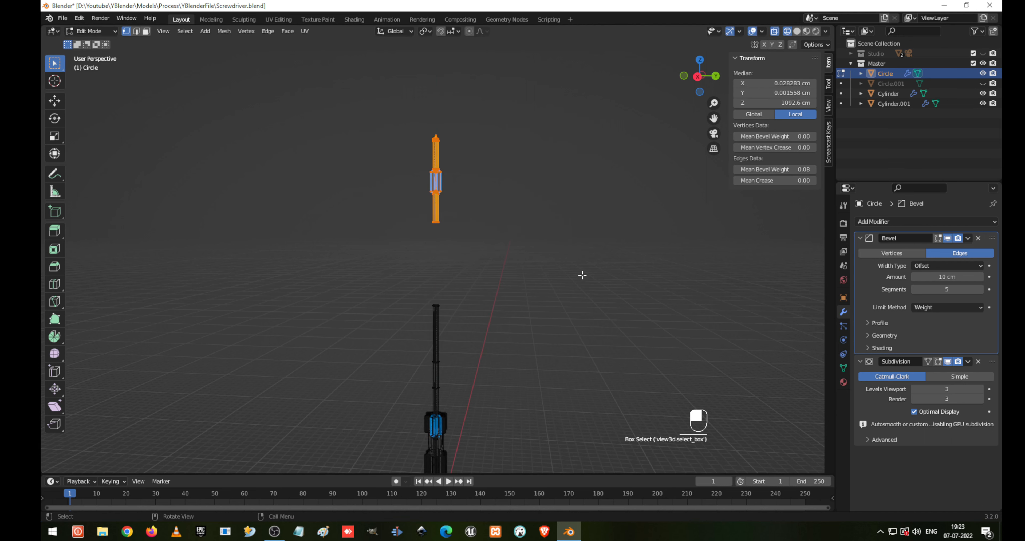
key(g)
key(z)
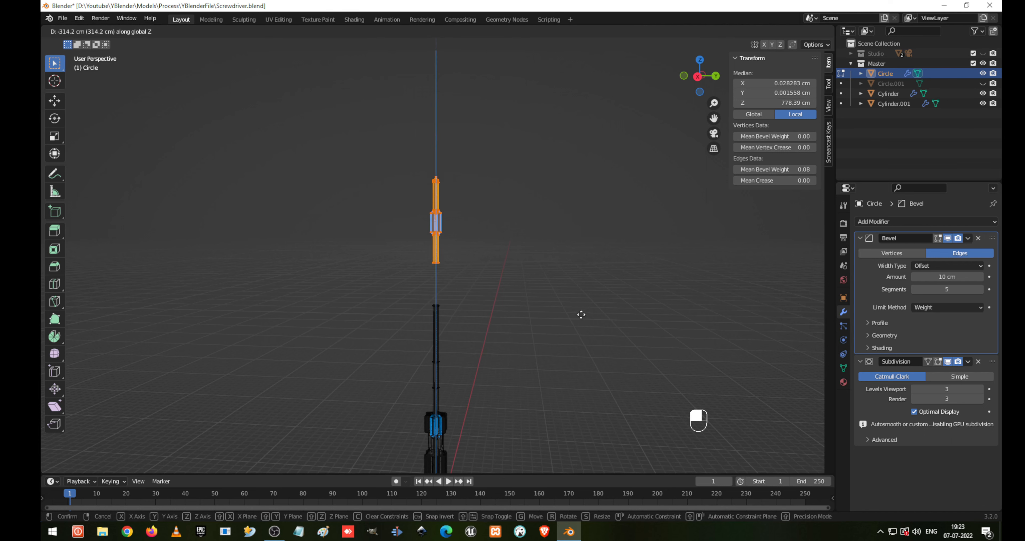
click(580, 314)
- Return to Object Mode, unhide the sleeve and deselect everything
key(alt+h)
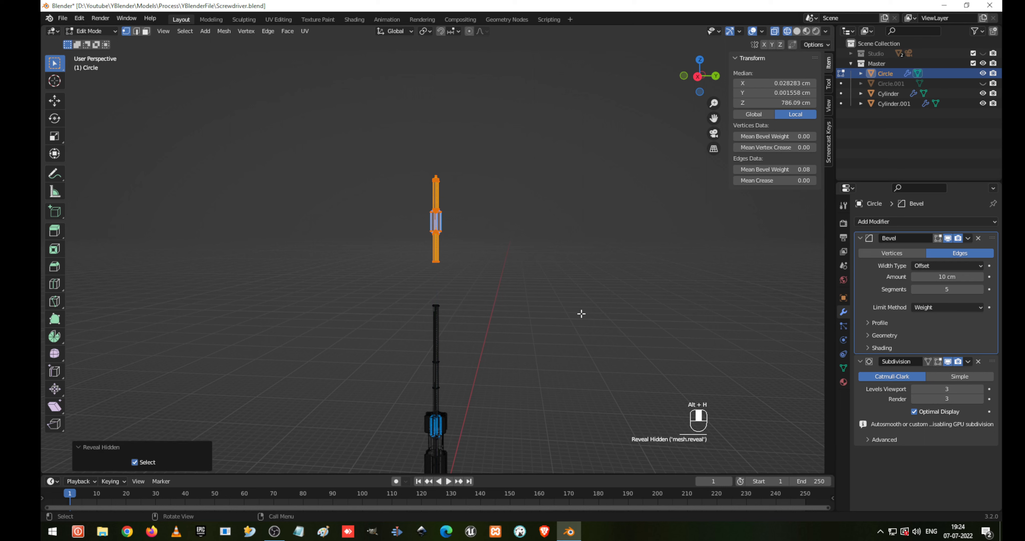
key(Tab)
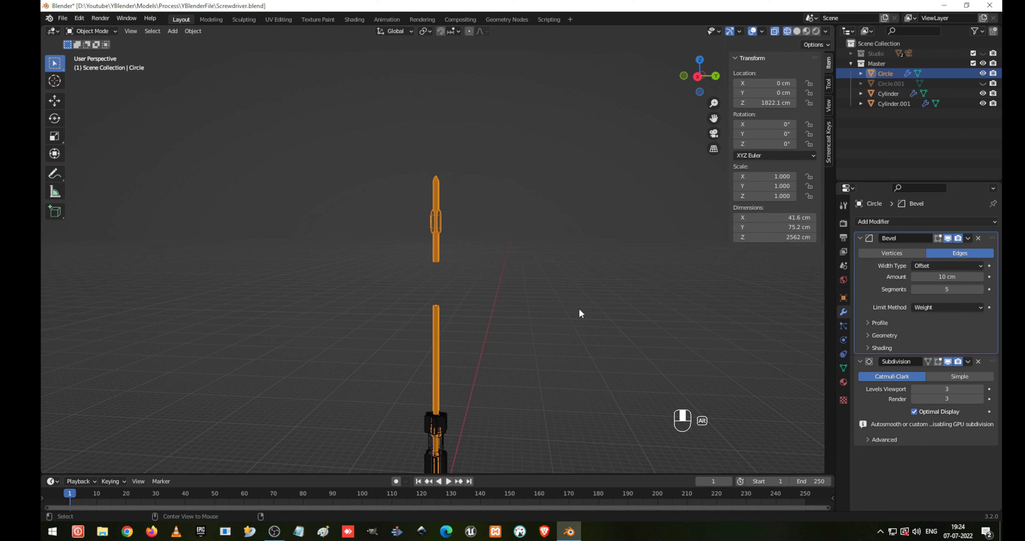
key(alt+h)
click(349, 172)
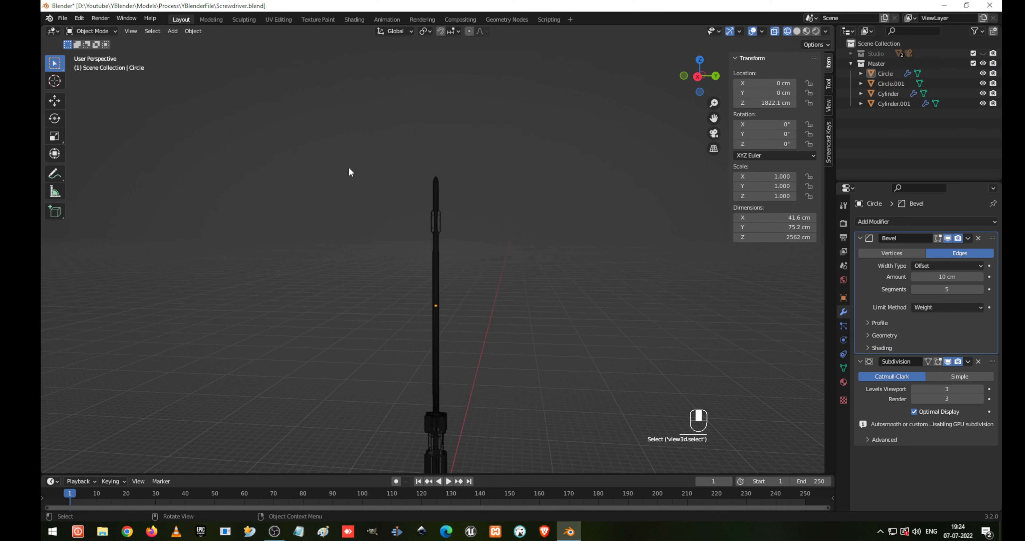
- Select the shaft's whole tip section again and lower it 116.89 cm along Z, deeper into the sleeve
click(429, 200)
key(Tab)
drag(341, 144, 525, 282)
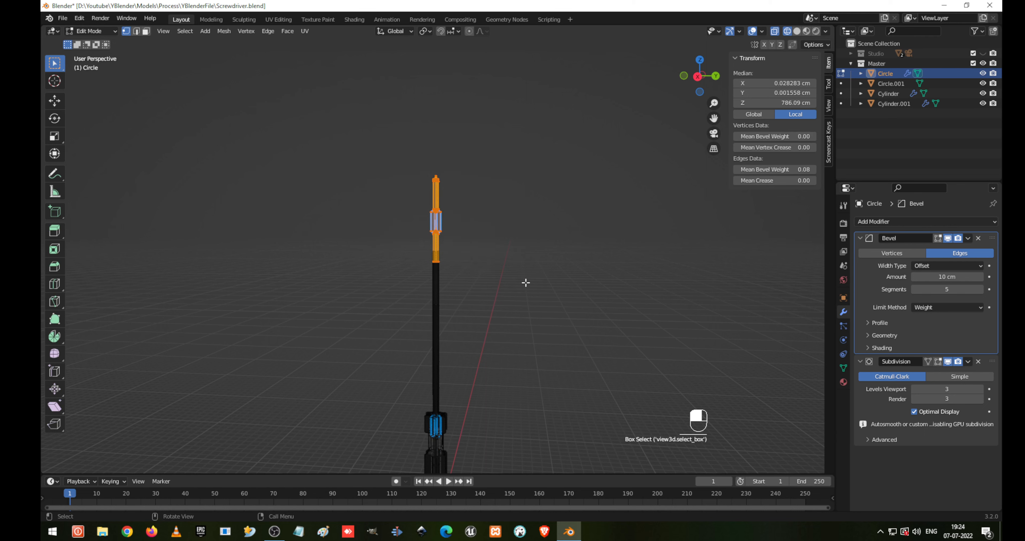
scroll(469, 264, up, 6)
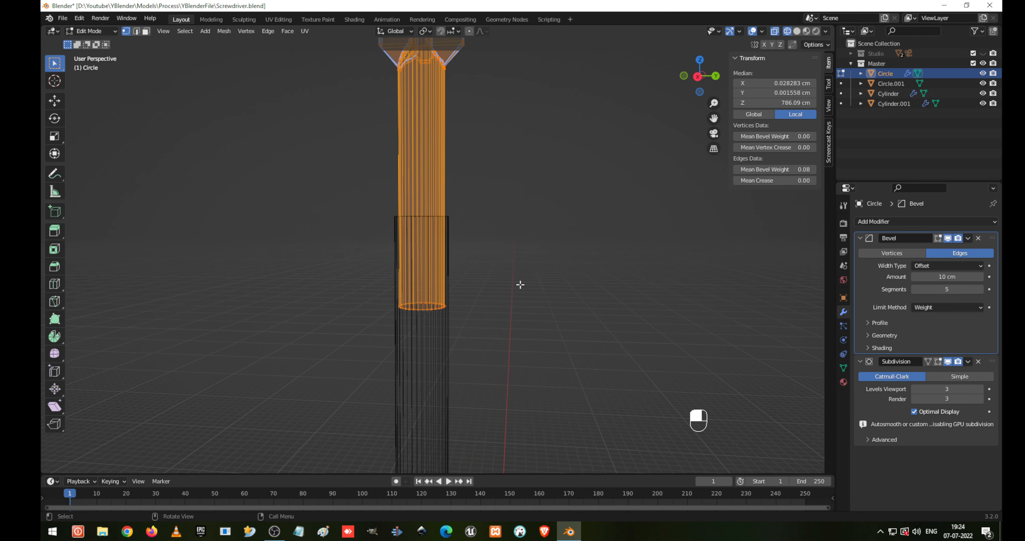
scroll(519, 284, down, 5)
key(g)
key(z)
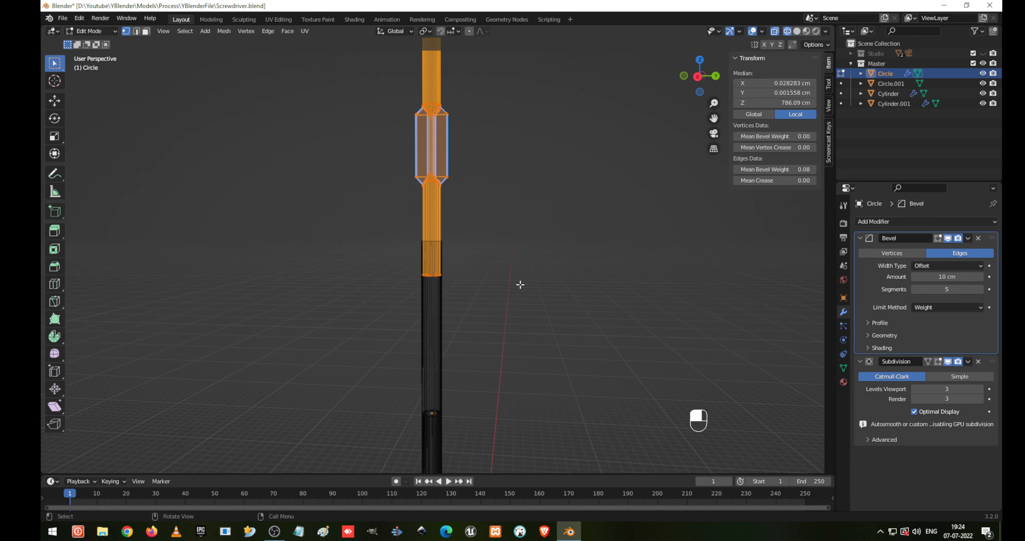
click(524, 334)
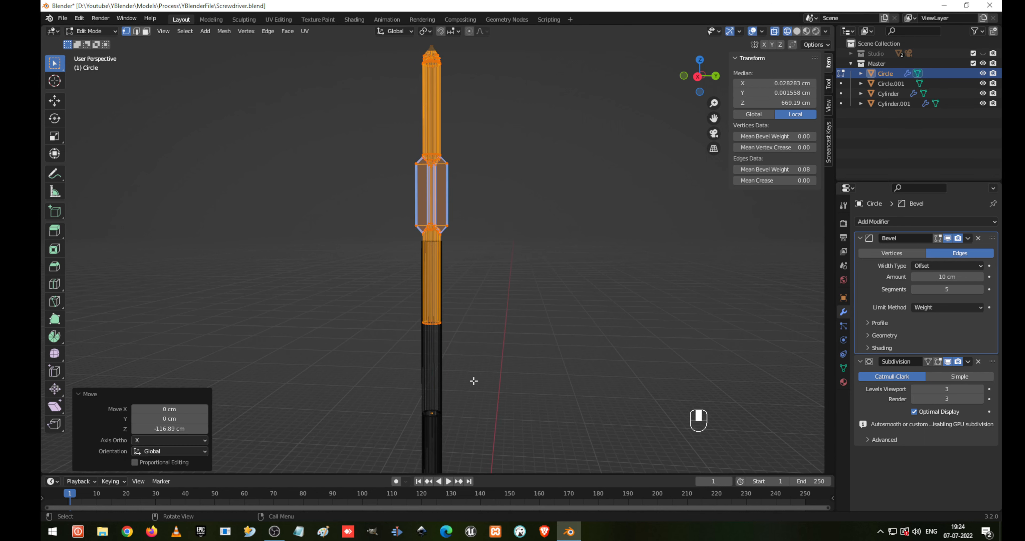
- Select the two open rings facing each other across the shaft's gap and connect them with Bridge Edge Loops
shift+middle_drag(415, 376, 459, 285)
scroll(459, 282, up, 3)
click(452, 224)
drag(430, 199, 627, 300)
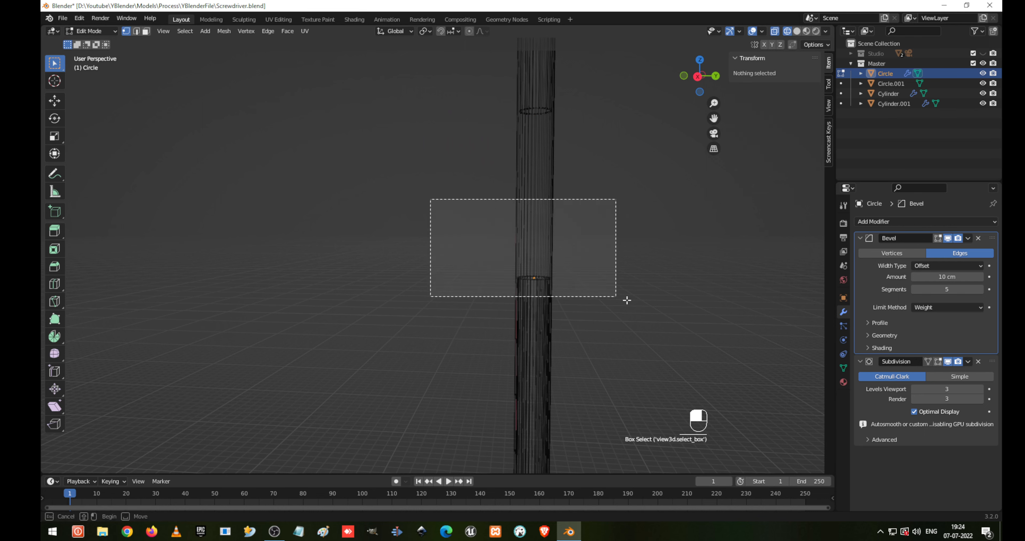
scroll(571, 256, down, 3)
shift+drag(431, 220, 591, 315)
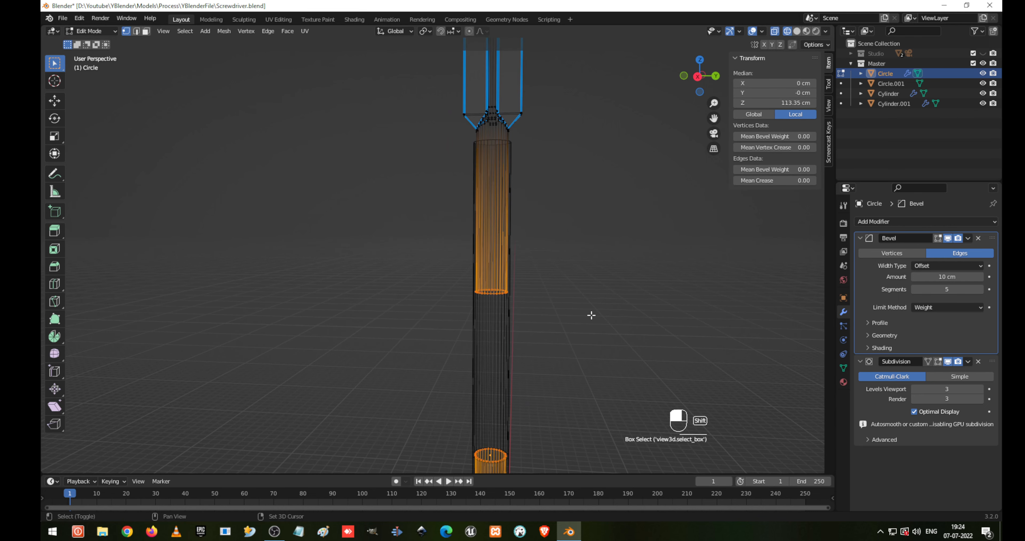
key(F3)
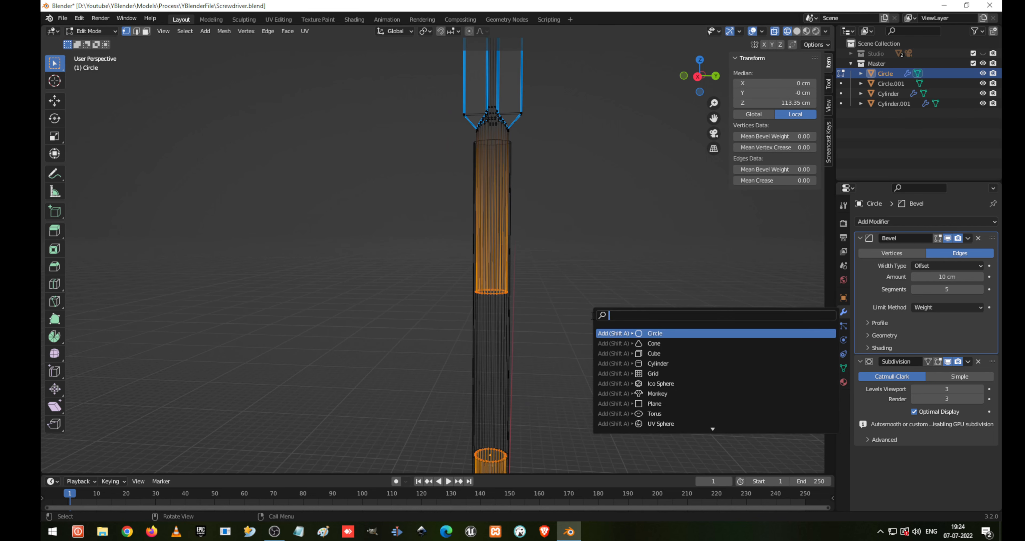
text(BRID)
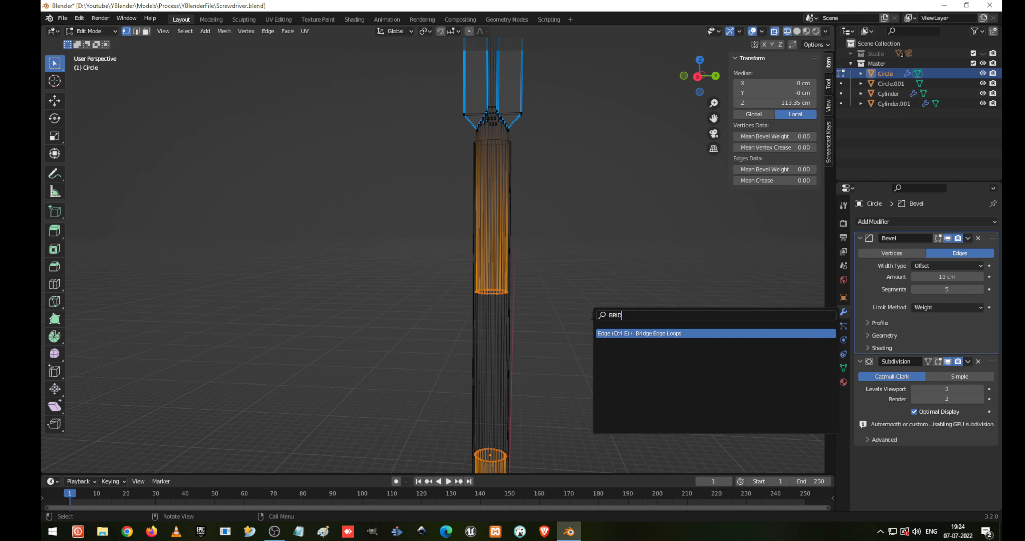
click(592, 315)
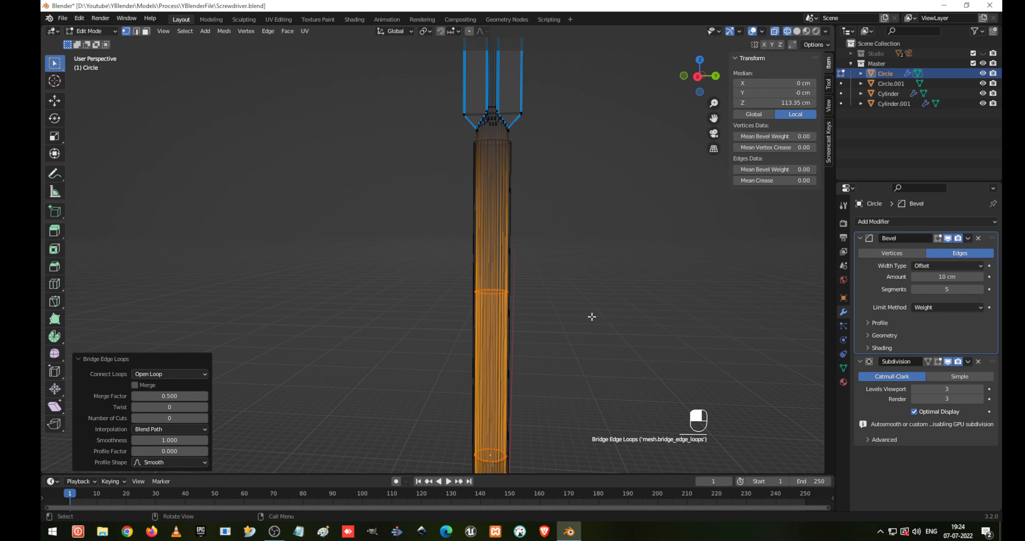
- Return to Object Mode, deselect everything, restore solid shading and save the file
scroll(592, 316, down, 3)
key(Tab)
click(591, 317)
key(shift+z)
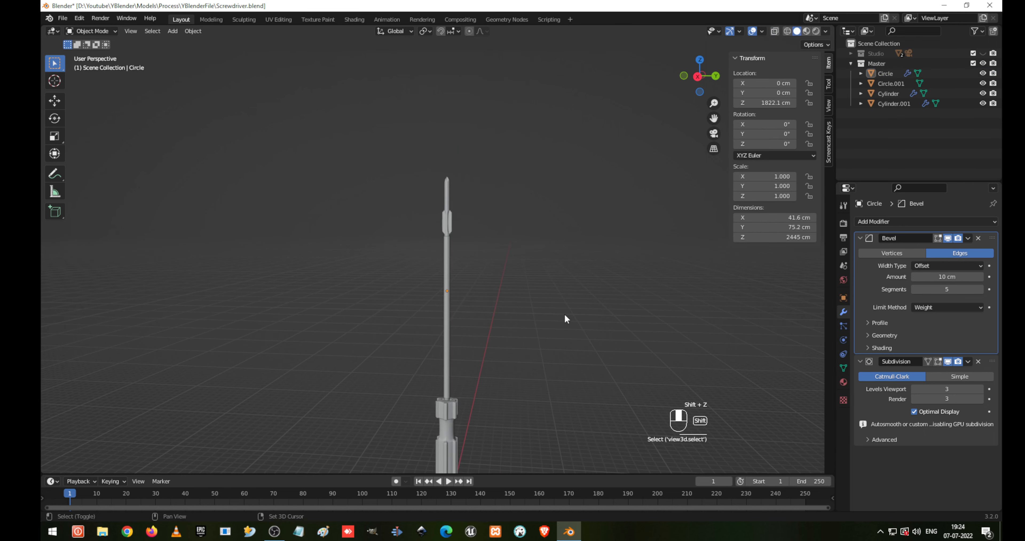
middle_drag(482, 308, 518, 221)
key(ctrl+s)
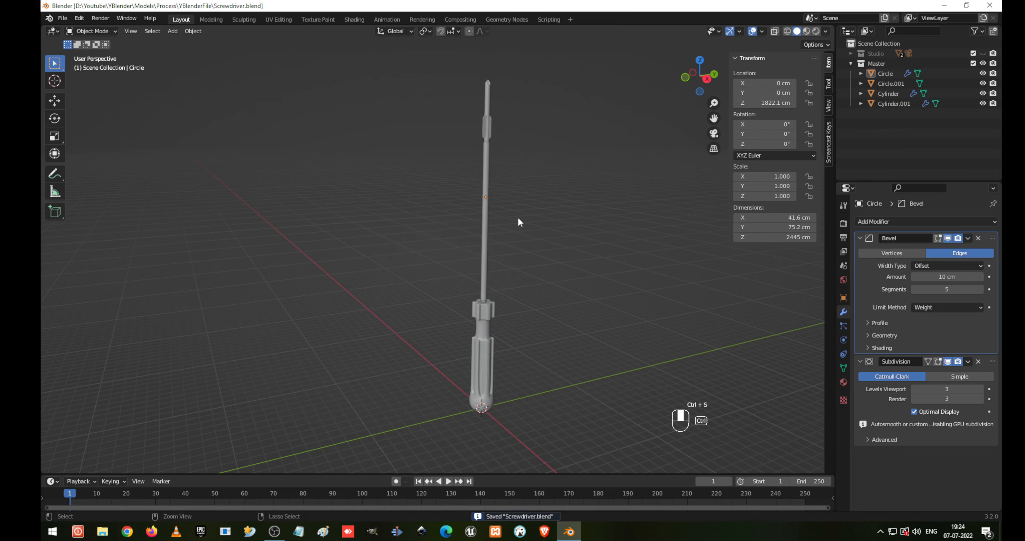
- Inspect the shortened sleeve and the shaft up close by selecting each in turn
scroll(517, 223, up, 4)
click(530, 223)
middle_drag(593, 264, 552, 274)
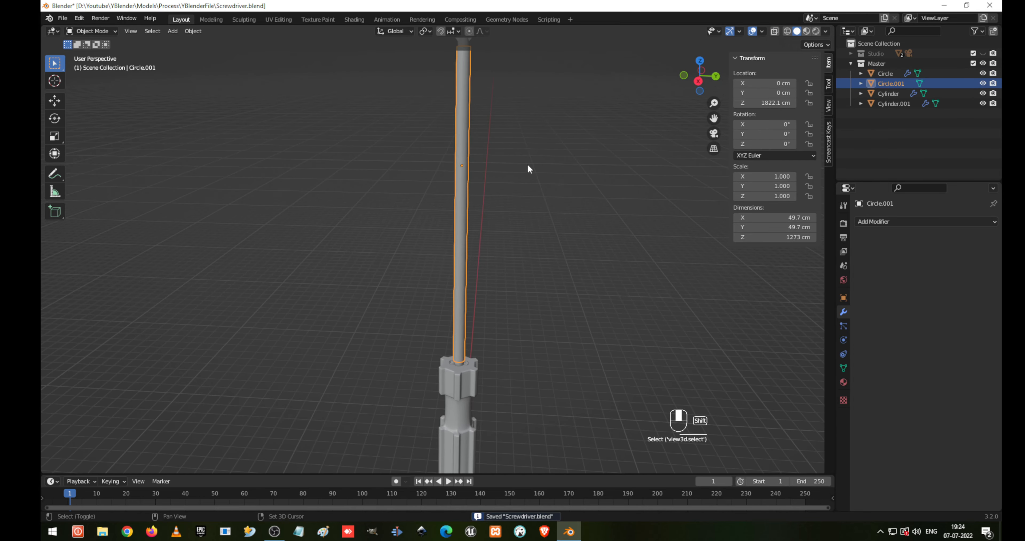
scroll(528, 168, down, 3)
click(470, 167)
scroll(475, 198, down, 2)
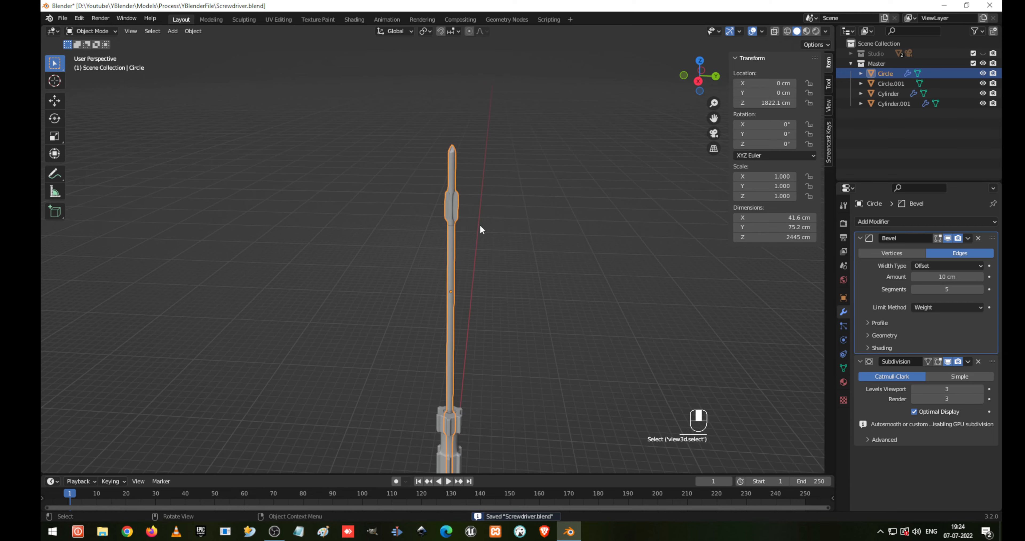
- Save the screwdriver file again, deselect everything and switch to OBS
key(ctrl+s)
shift+middle_drag(501, 340, 493, 297)
click(492, 297)
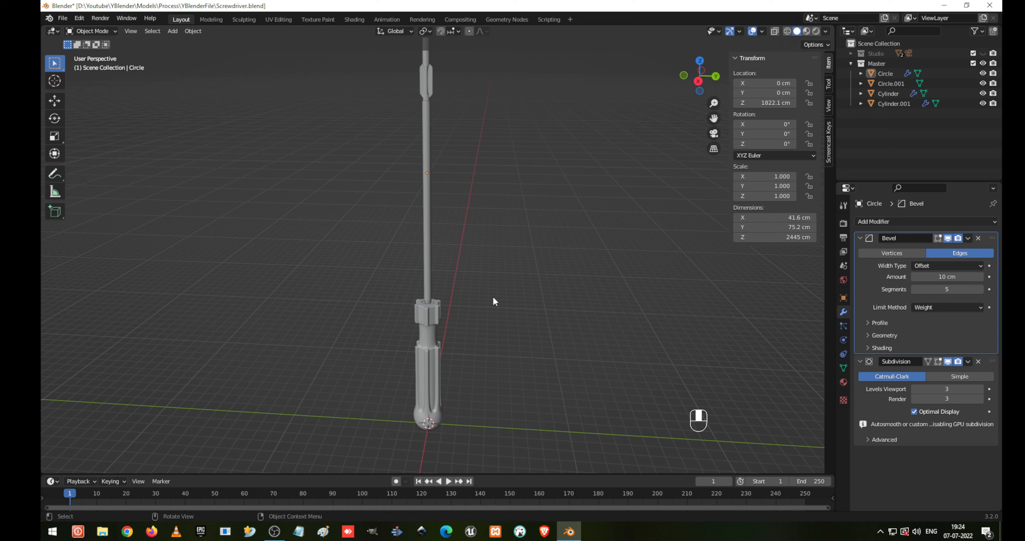
key(alt+Tab)
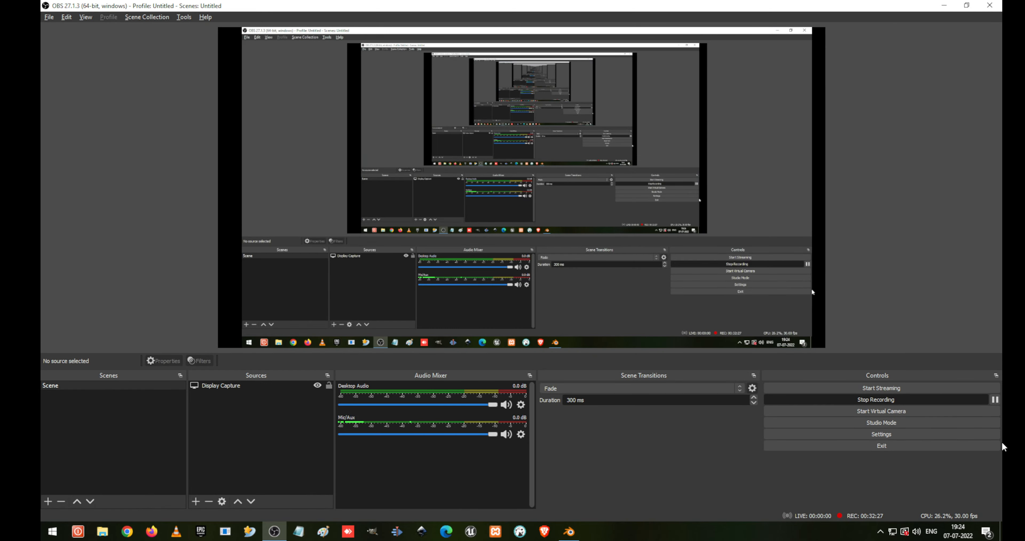